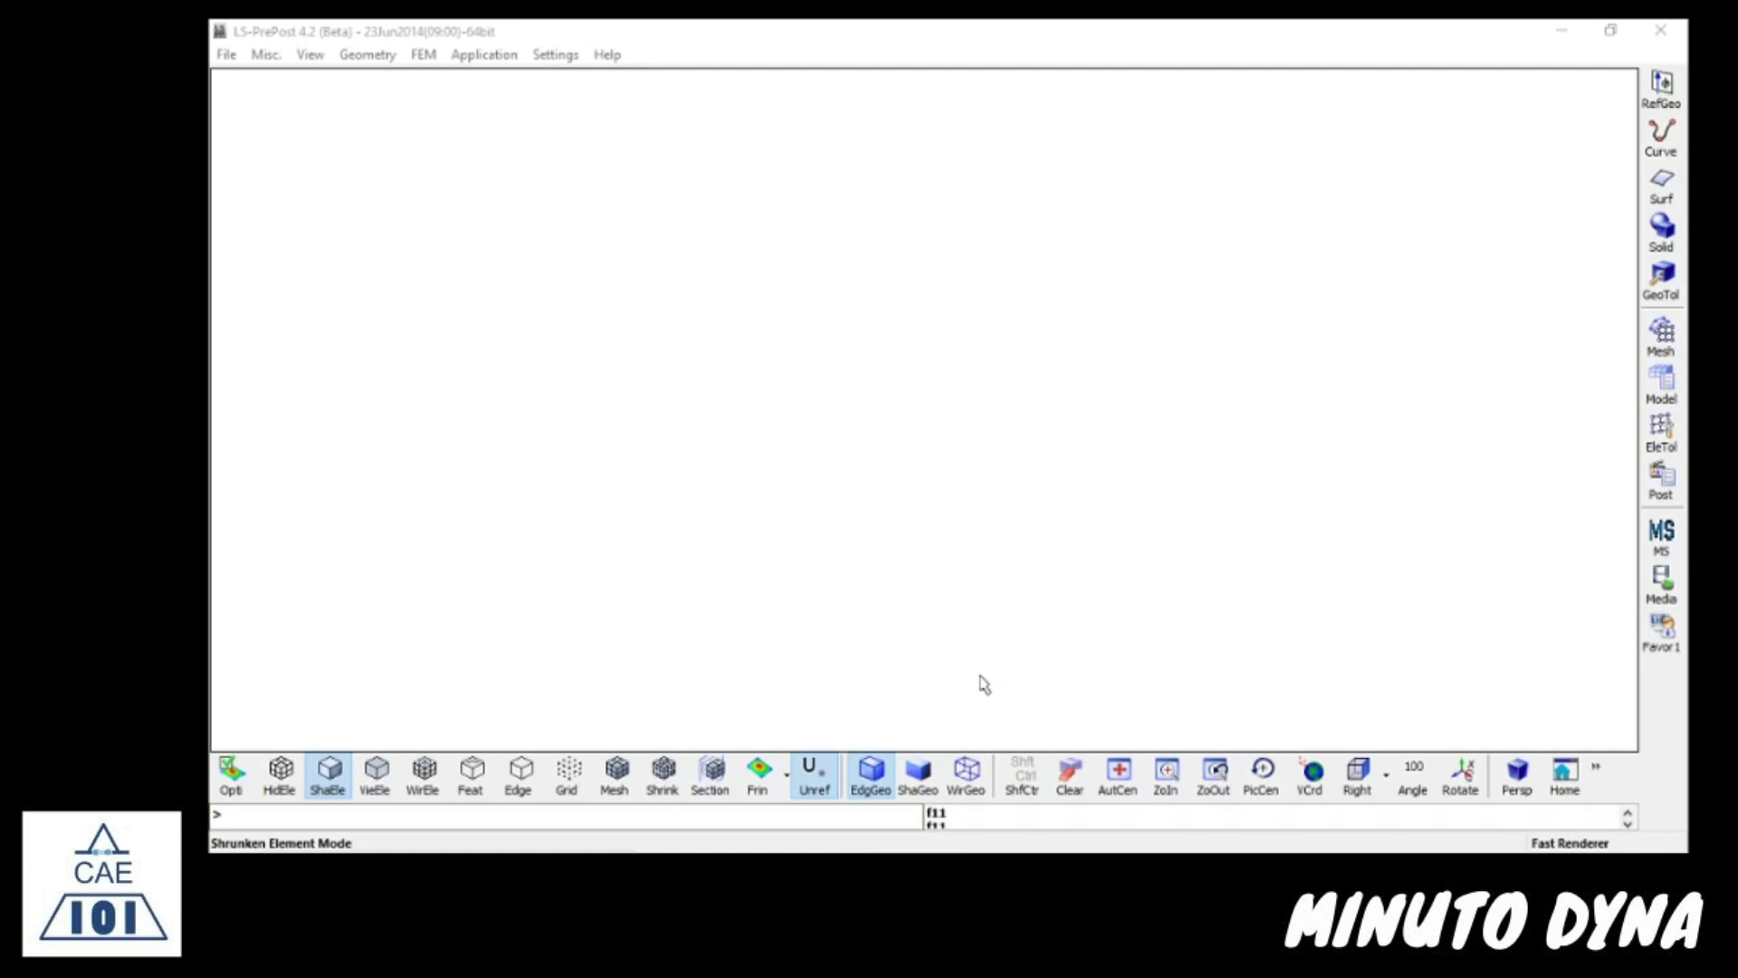
# - Switch the interface to the classic layout and return to the new icon layout
pyautogui.click(951, 57)
pyautogui.press('F11')
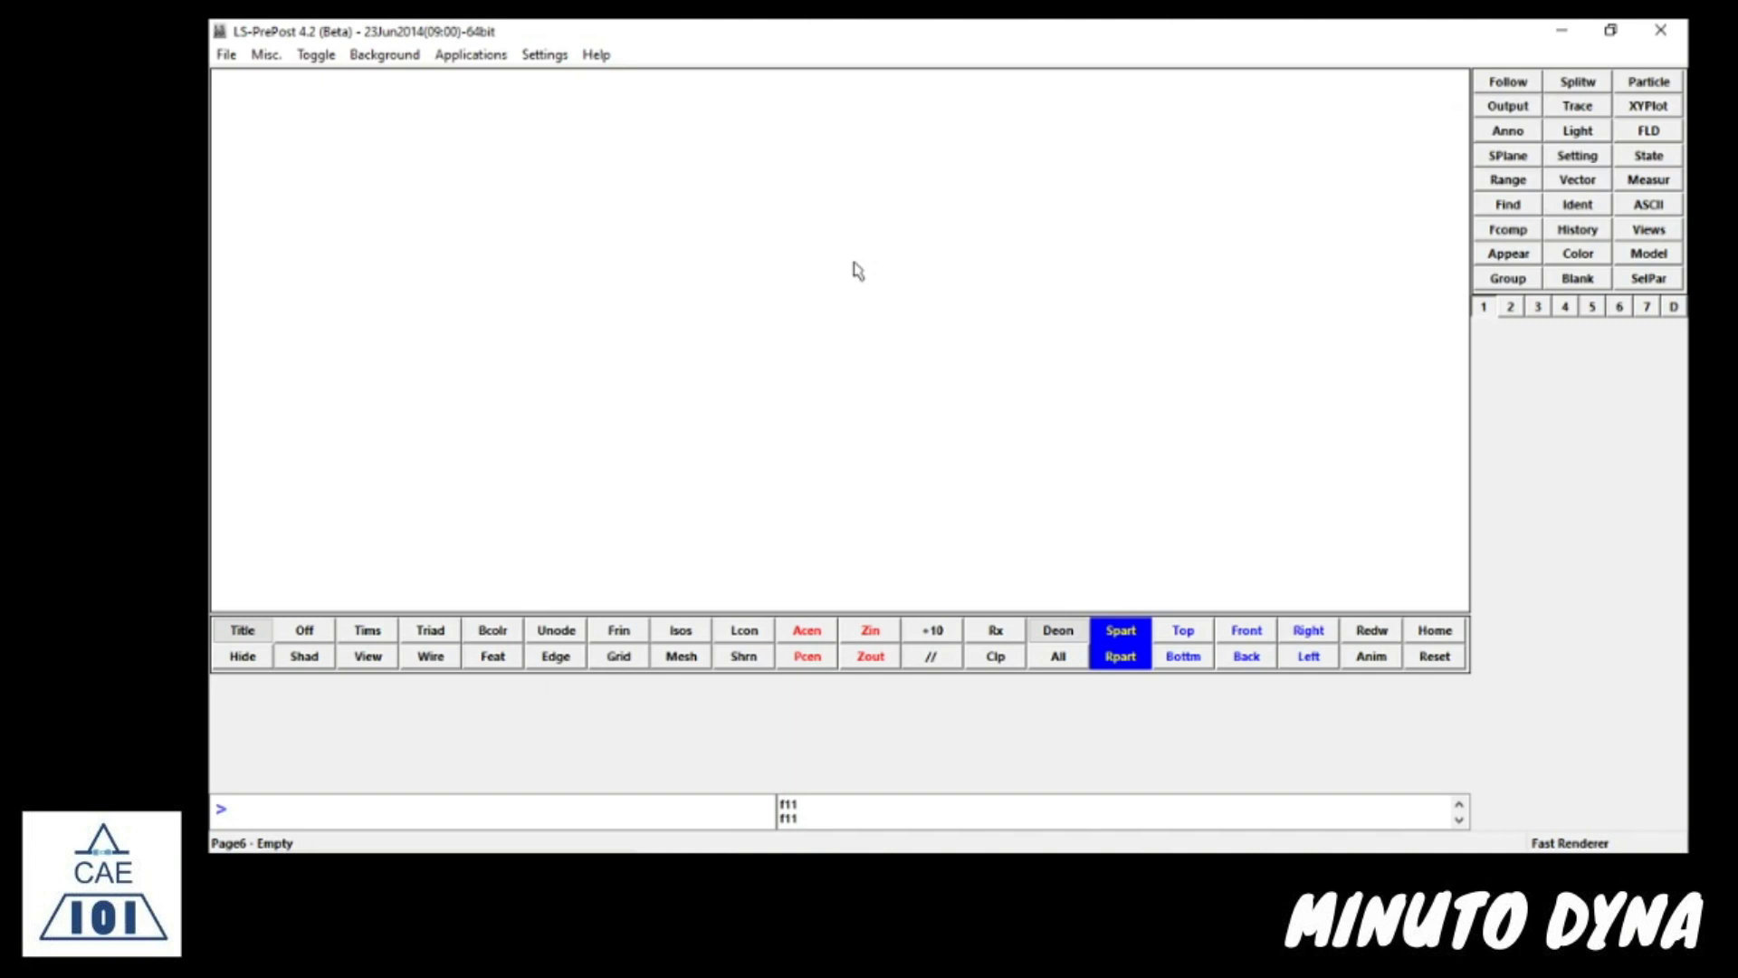
pyautogui.press('F11')
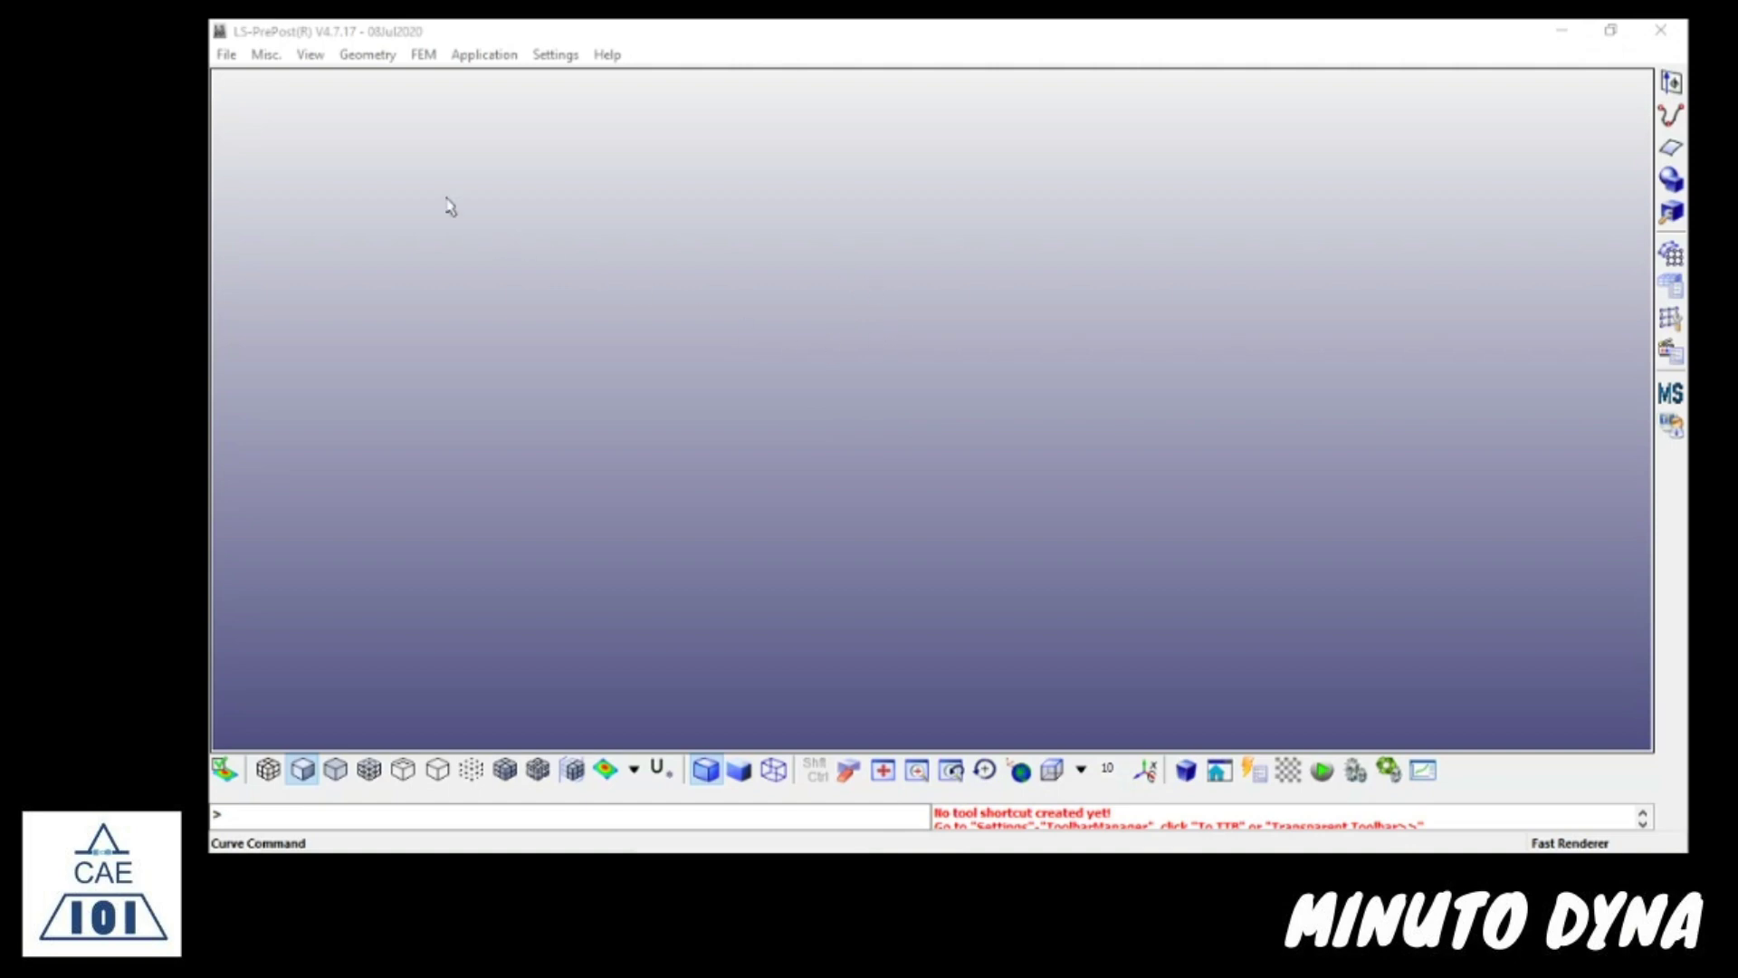
# - Show both text and icons on the right and bottom toolbars
pyautogui.click(310, 56)
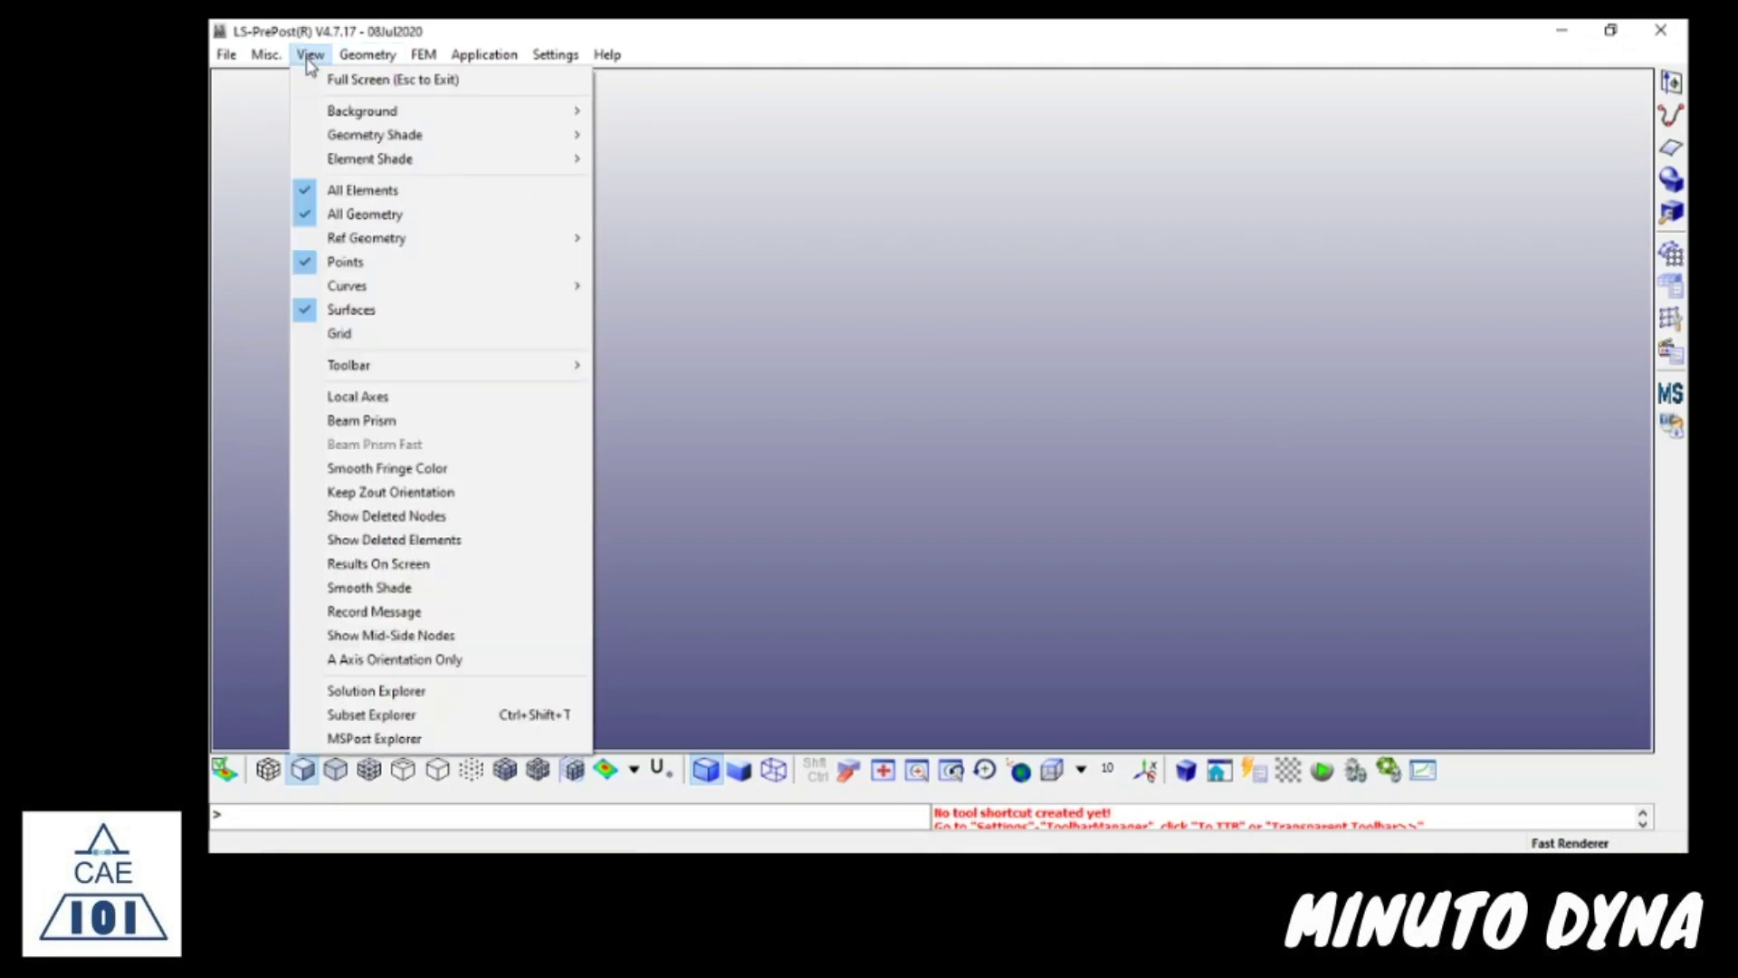
pyautogui.moveTo(435, 373)
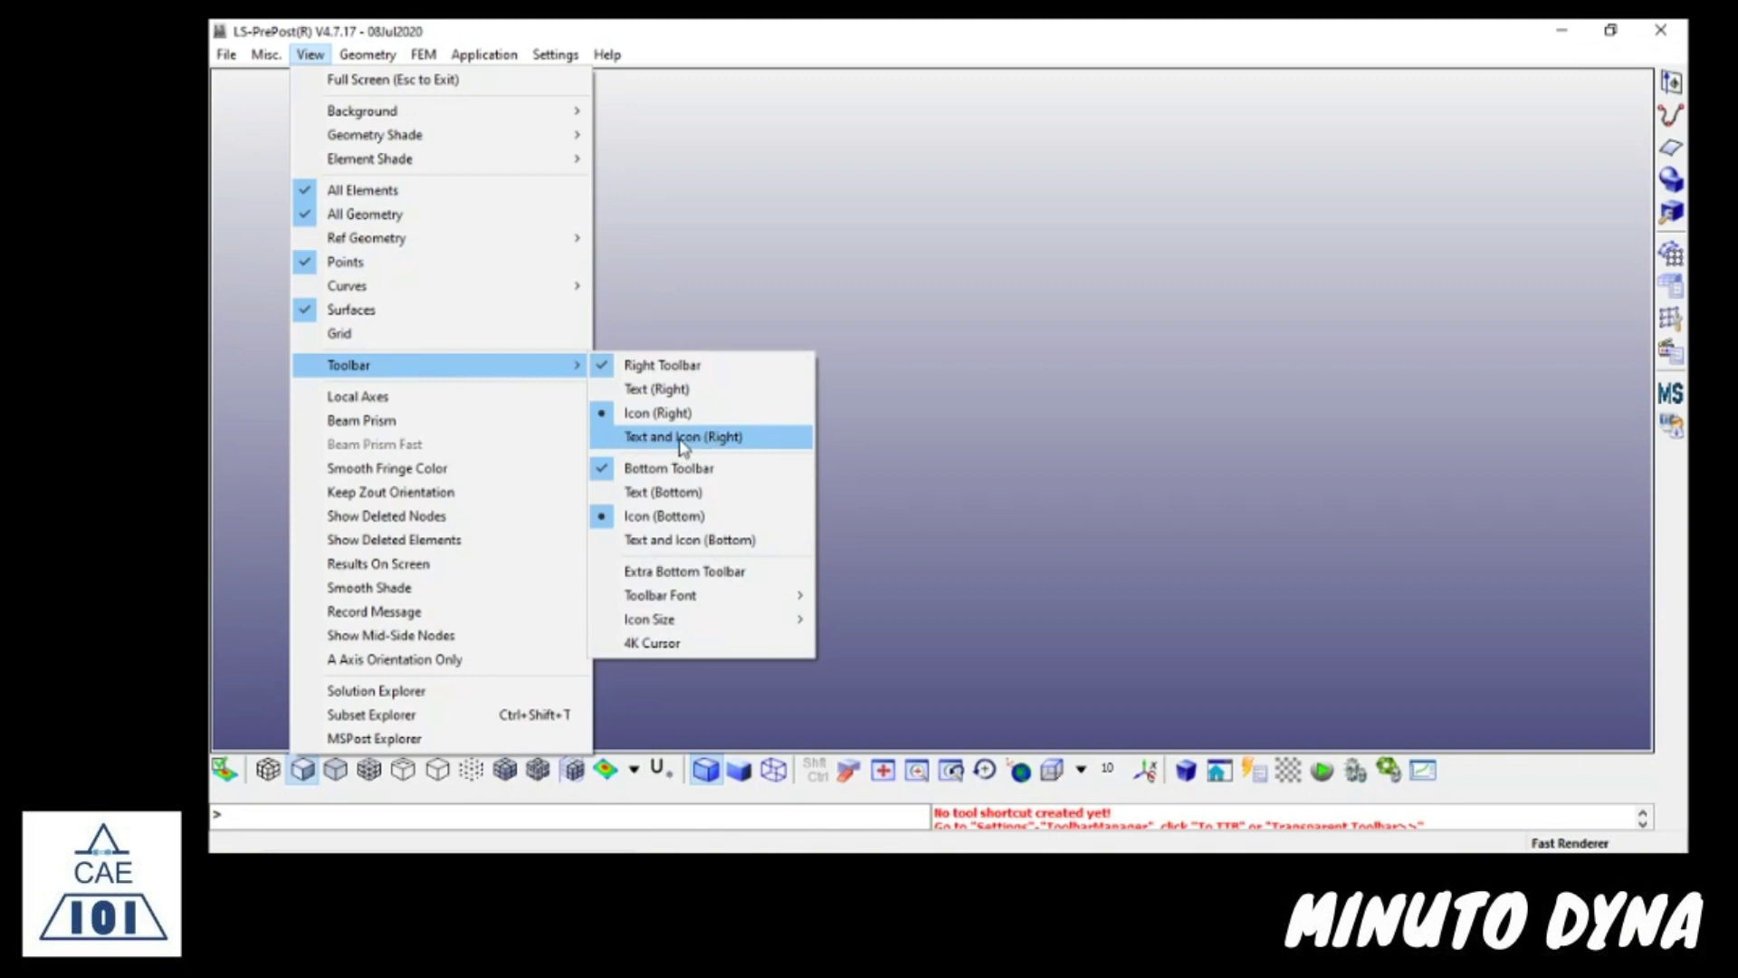
pyautogui.click(745, 441)
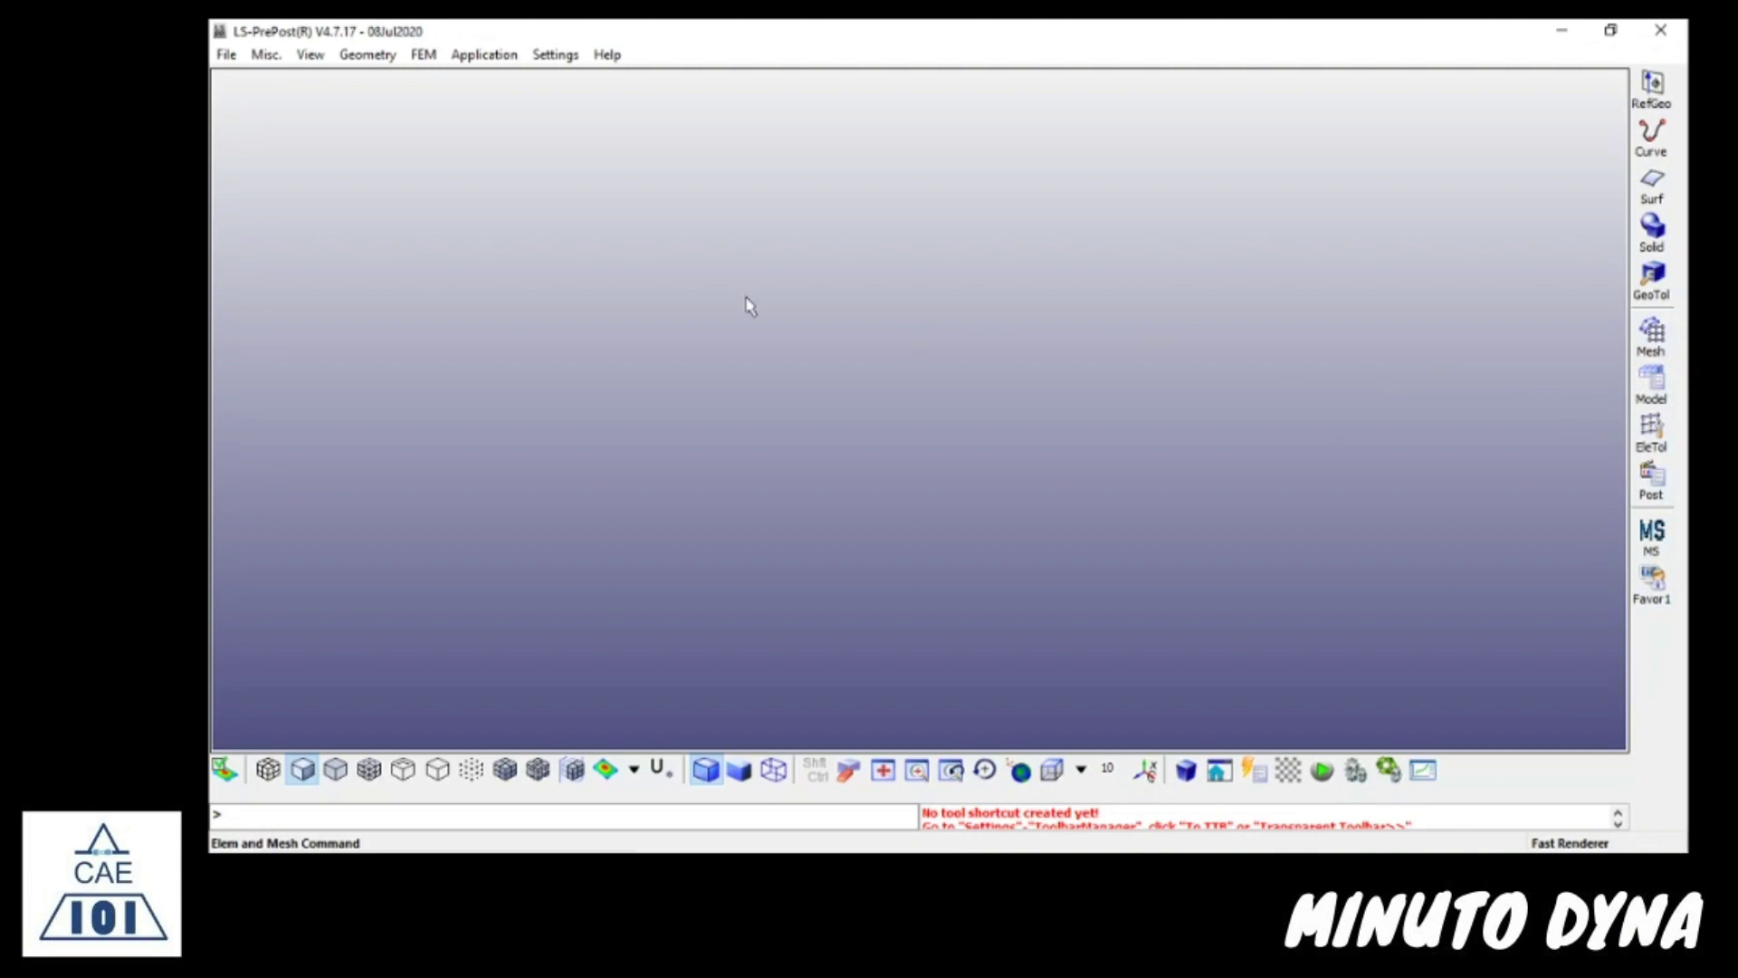
pyautogui.click(310, 56)
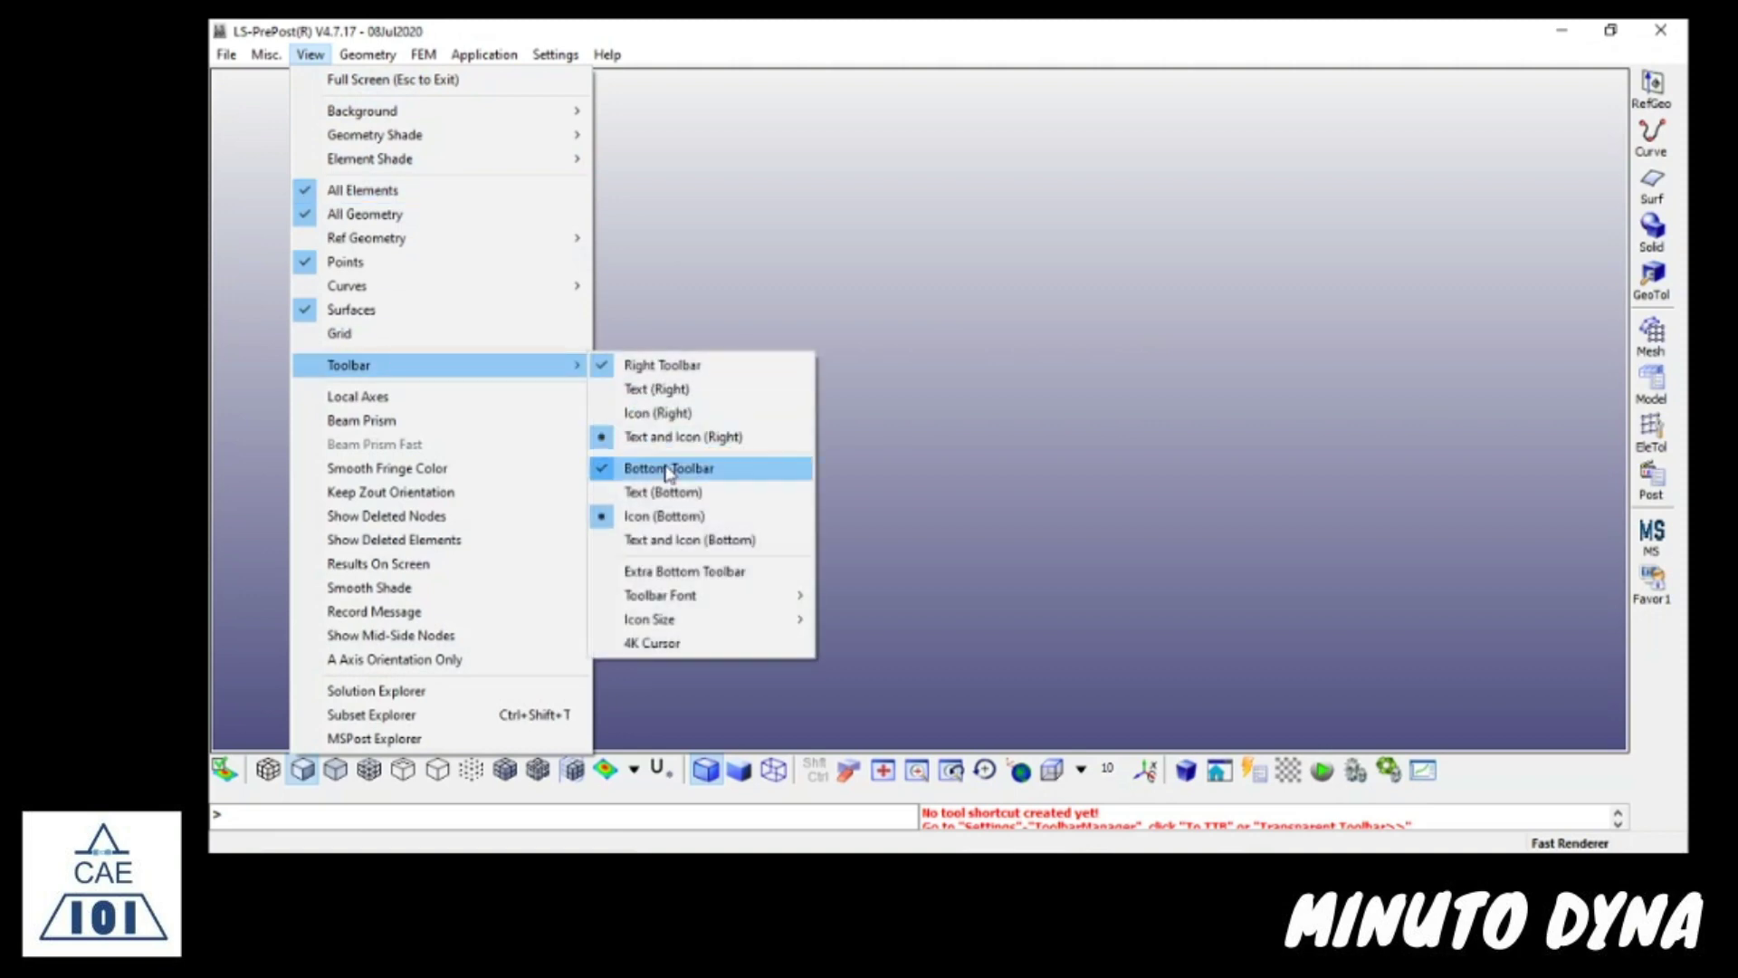
pyautogui.click(688, 541)
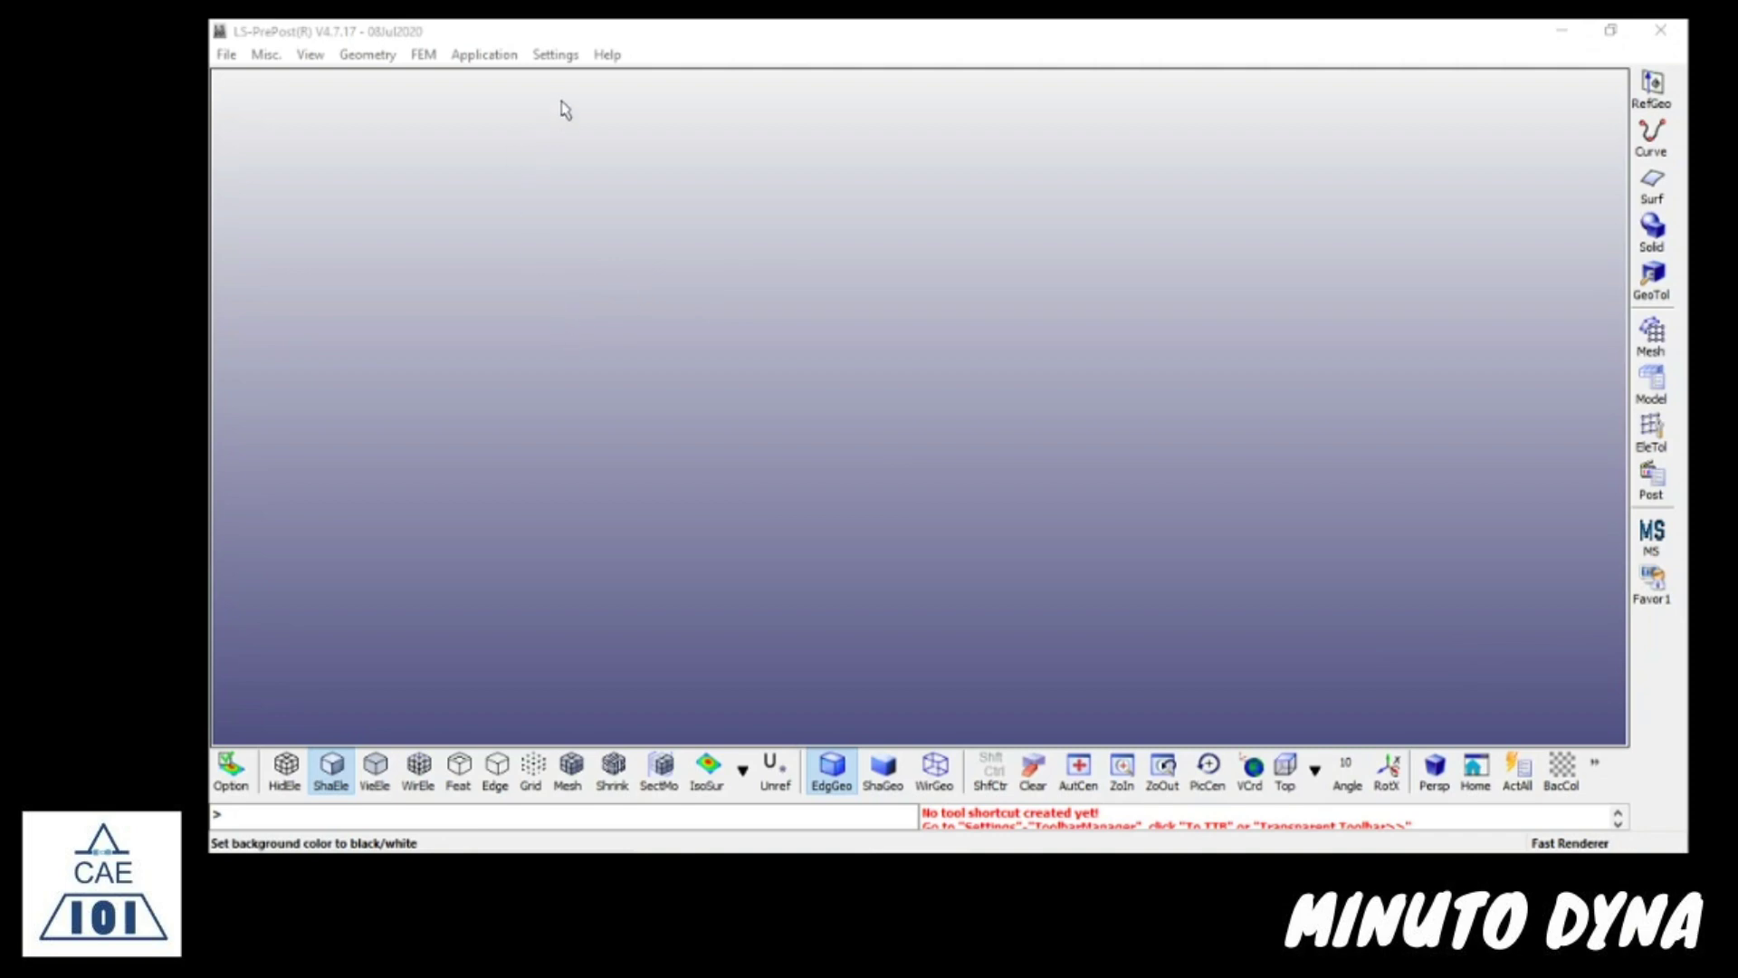
# - Set the environment background color to white in the configuration settings
pyautogui.click(554, 60)
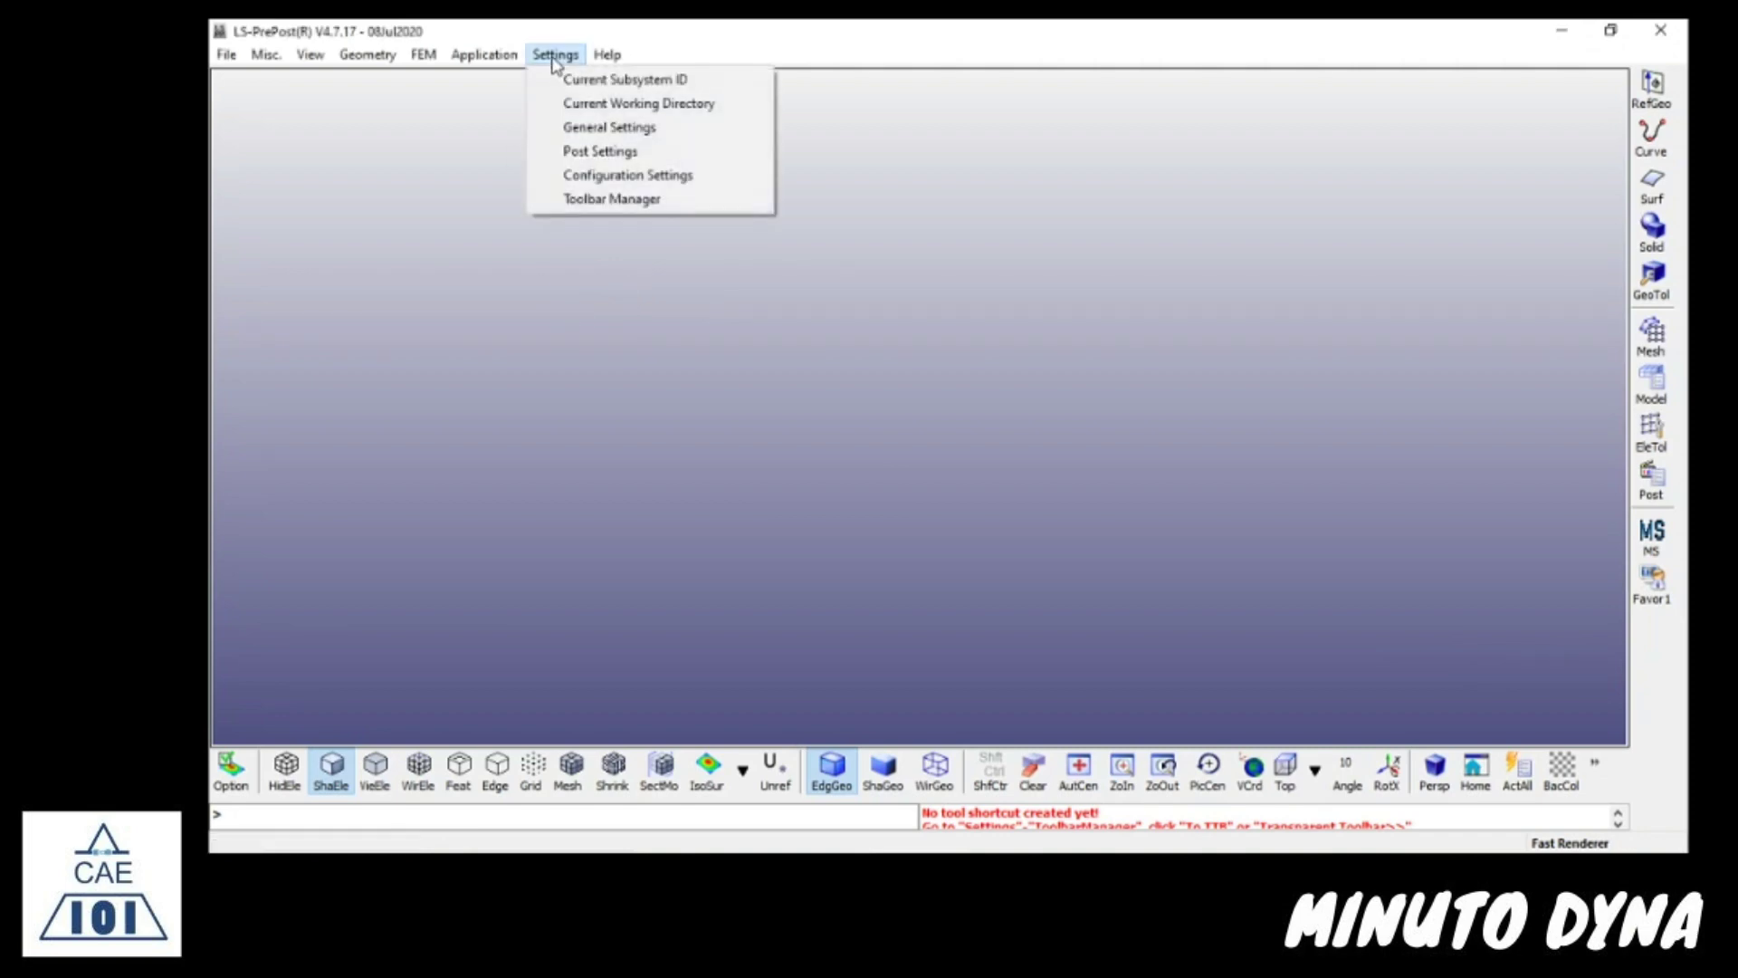
pyautogui.click(695, 181)
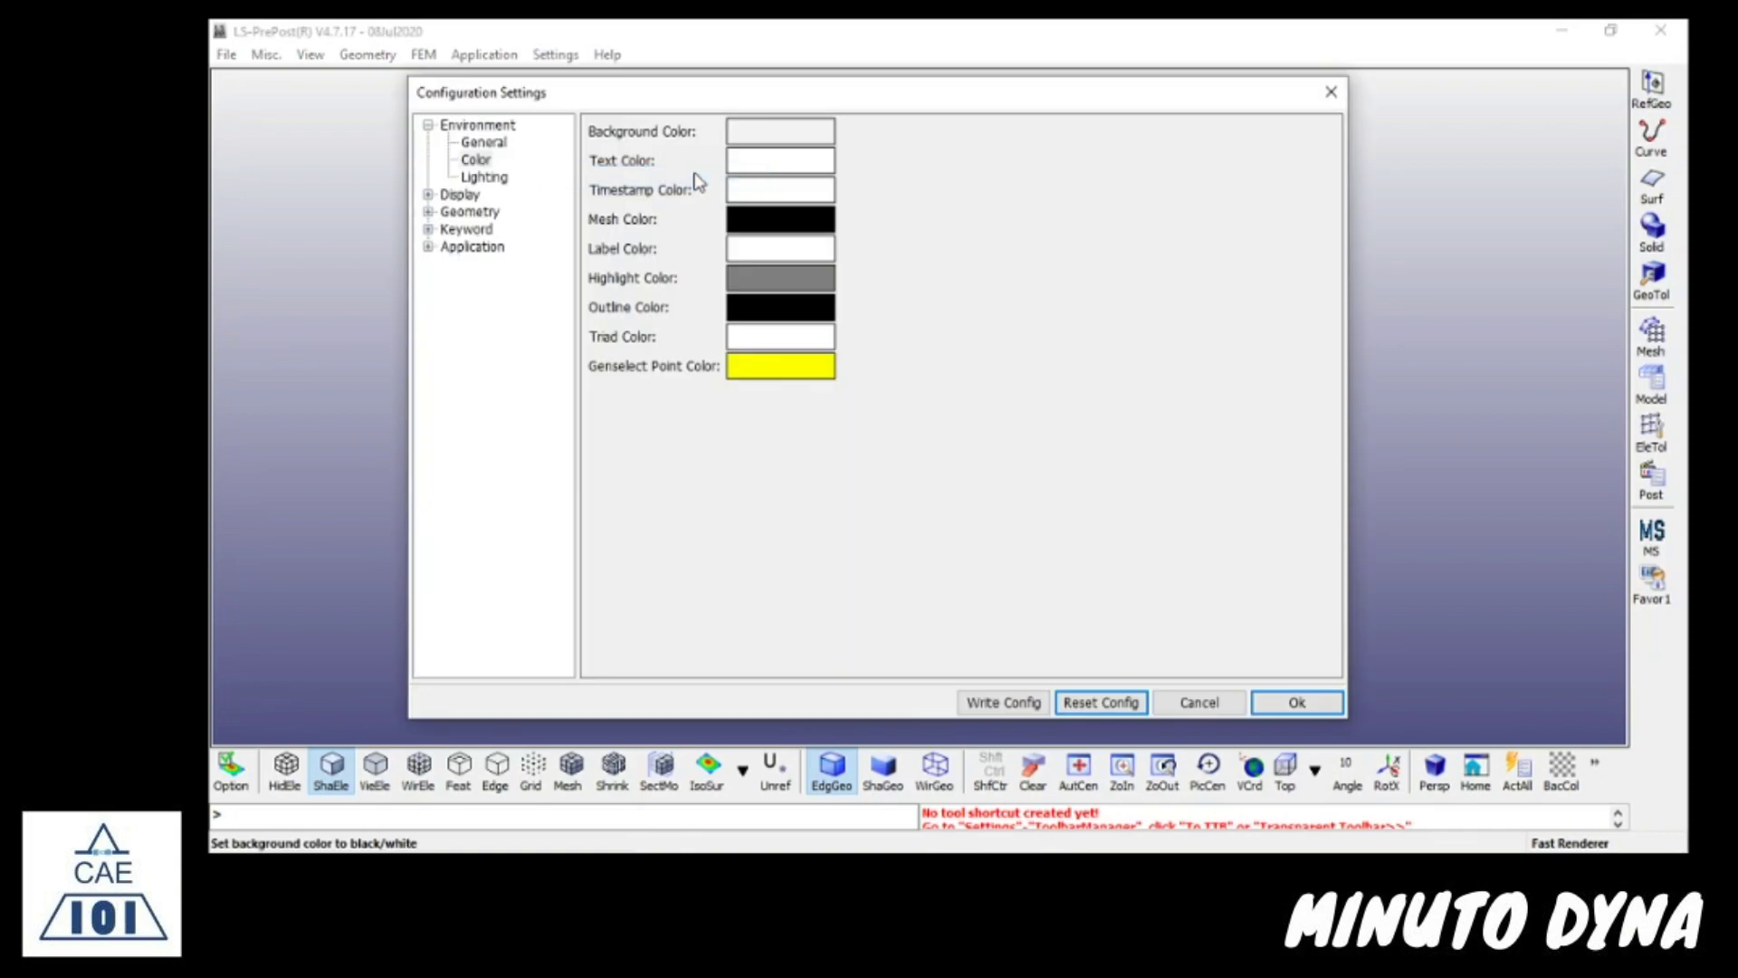
pyautogui.click(478, 160)
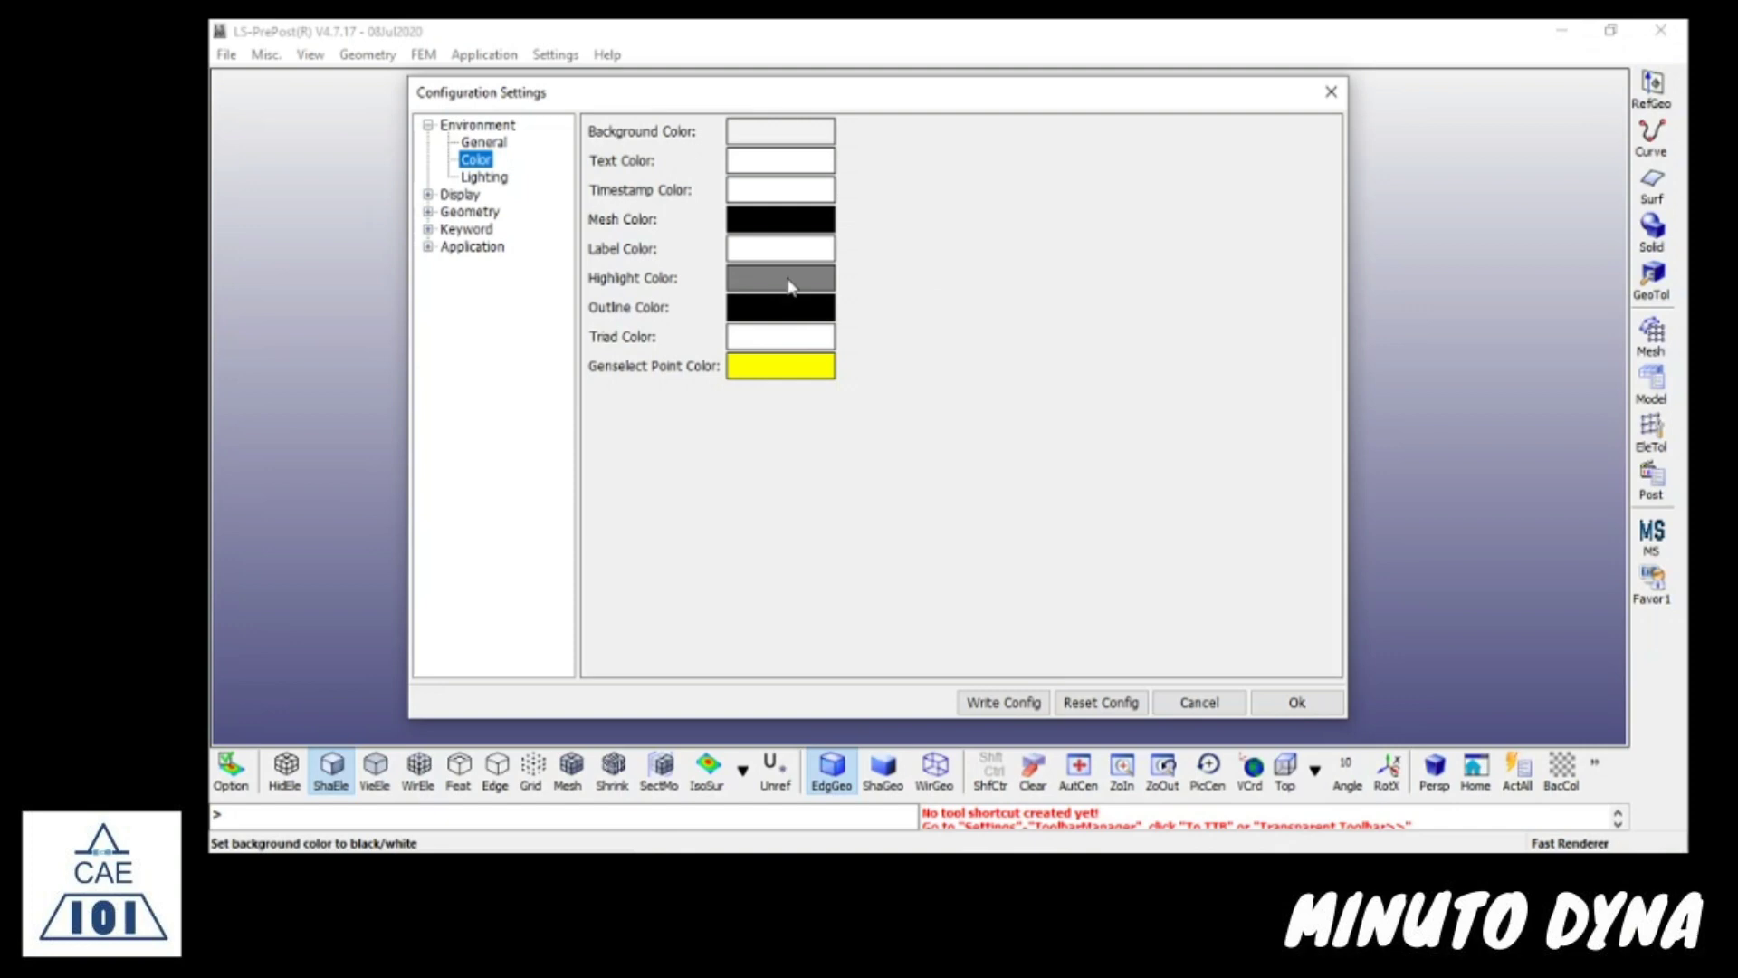
pyautogui.click(775, 138)
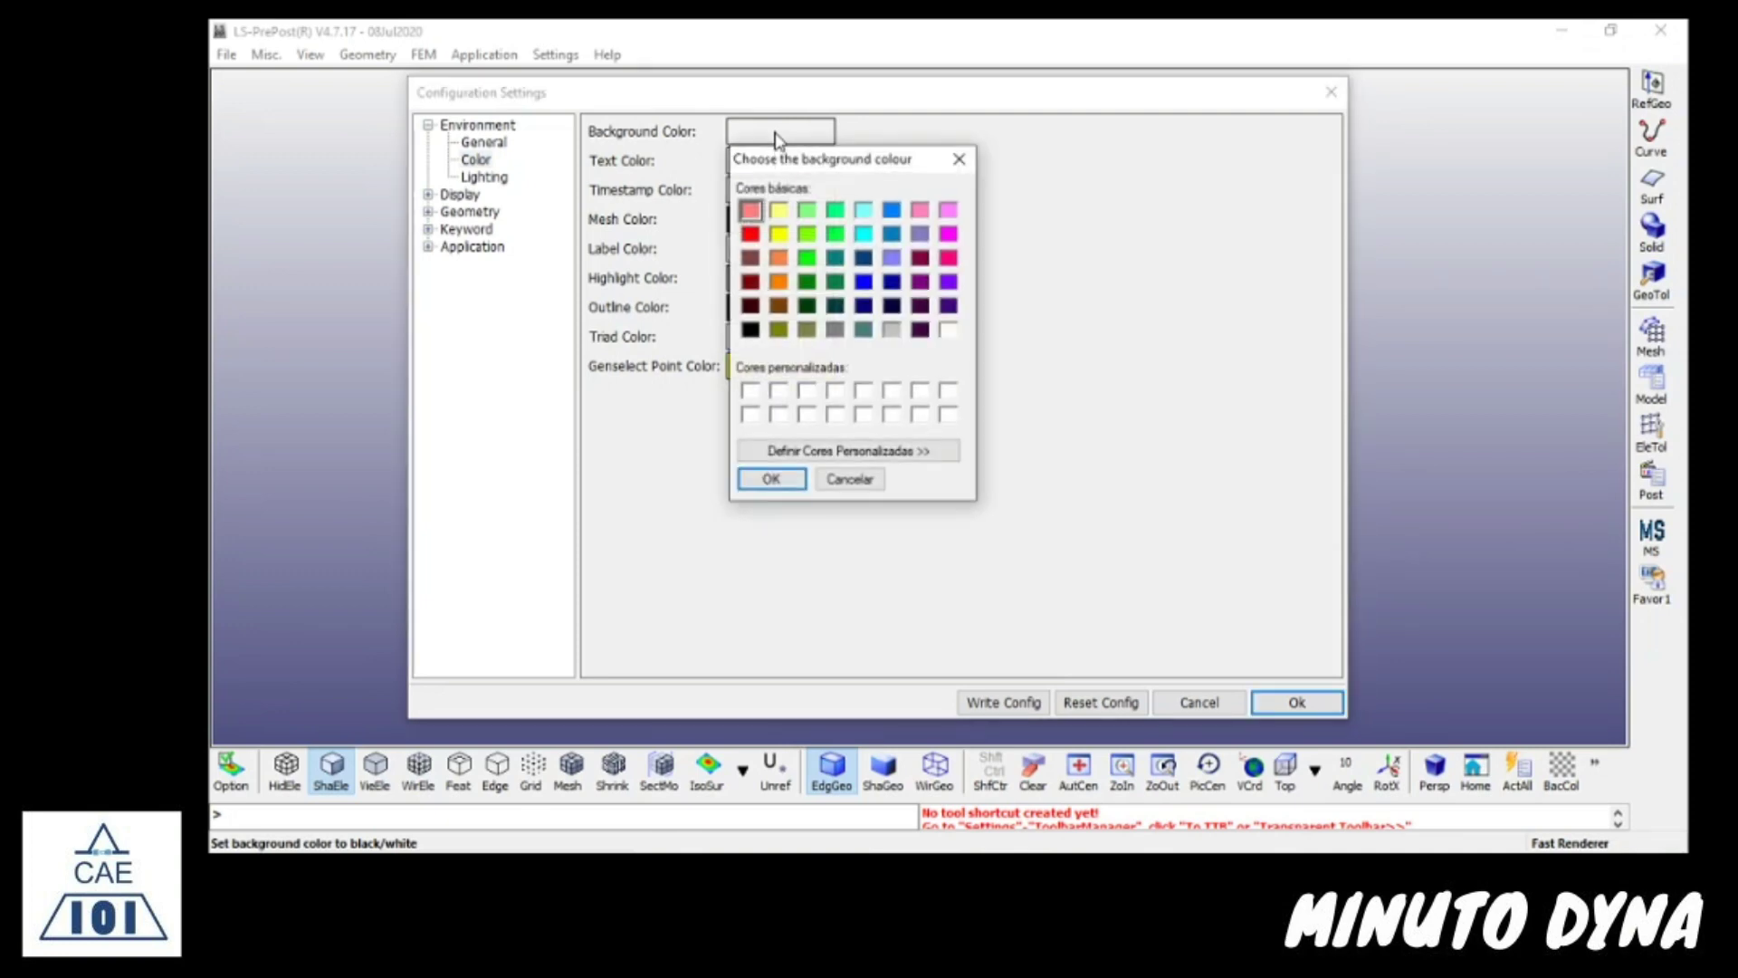
pyautogui.click(947, 331)
pyautogui.click(770, 479)
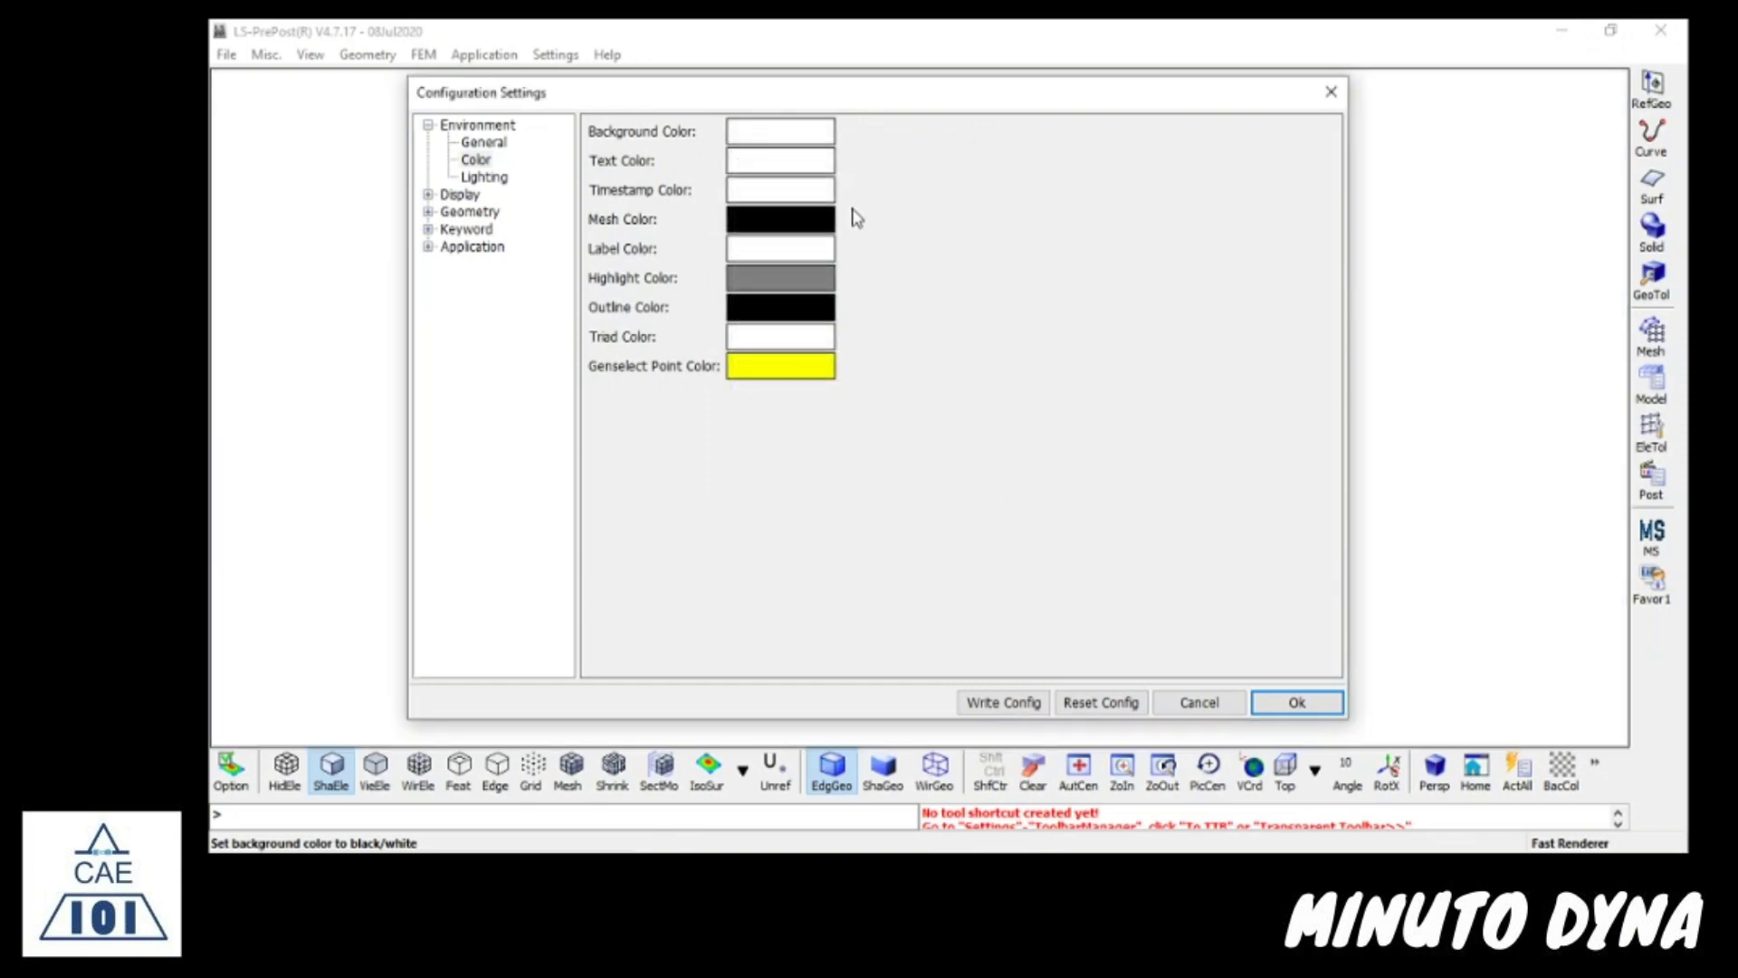
# - Set the text color and the label color to black
pyautogui.click(771, 163)
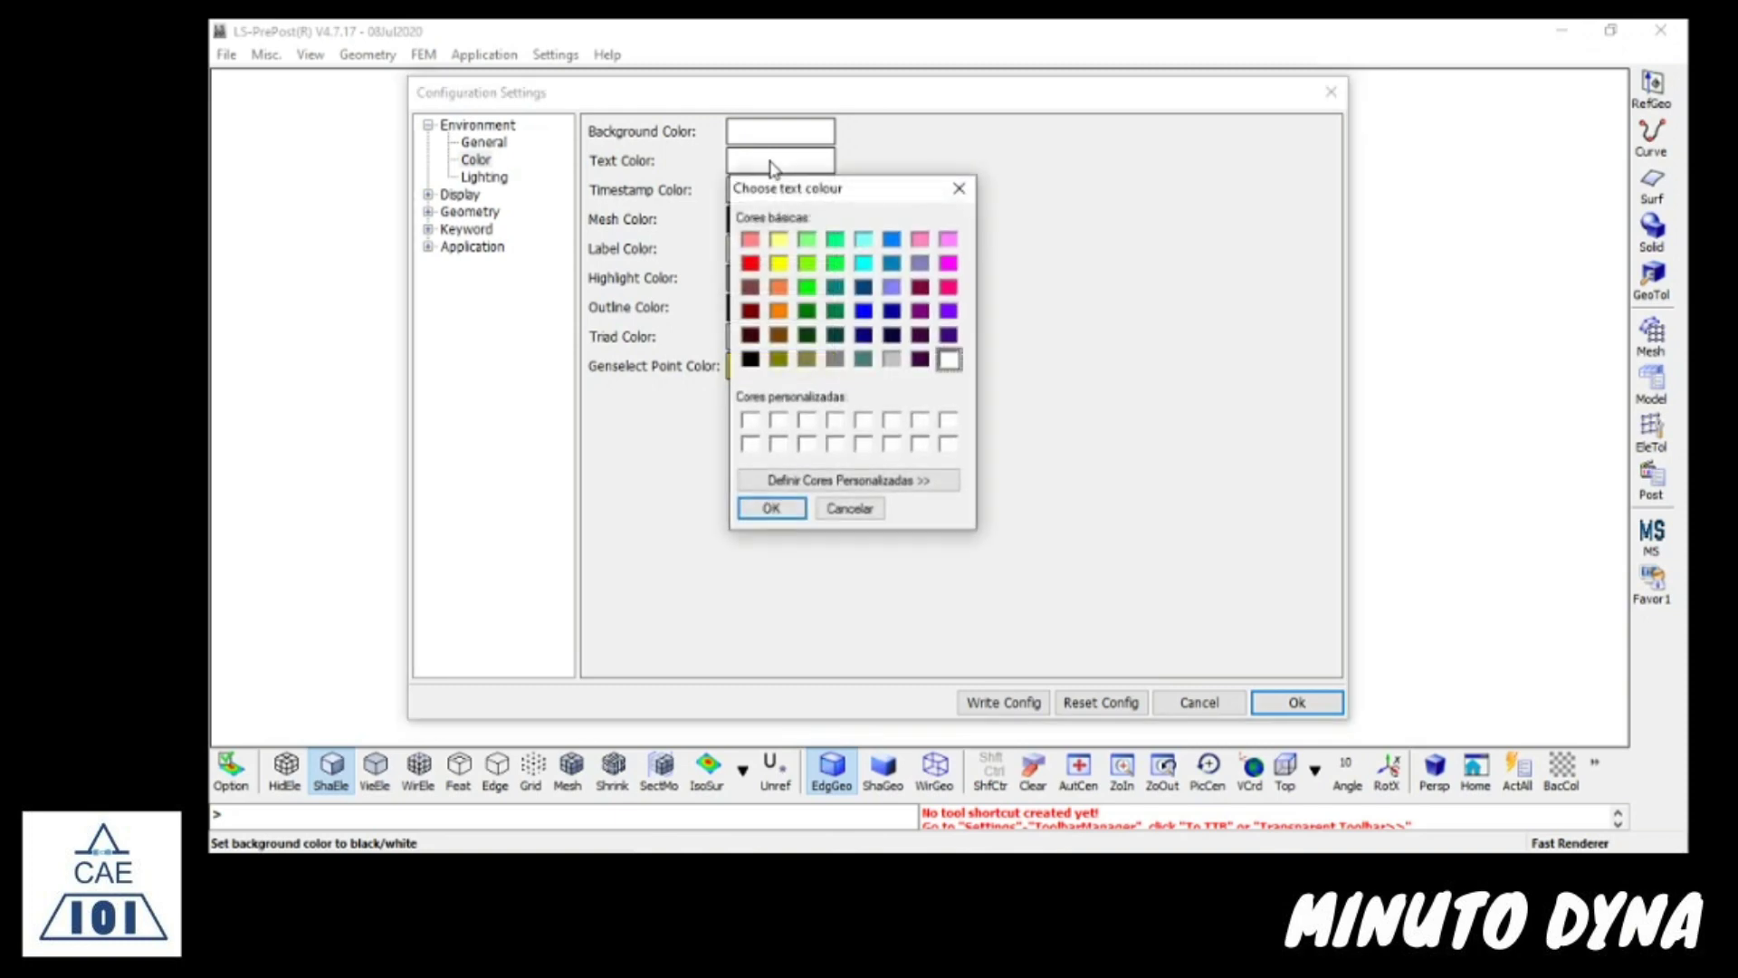
pyautogui.click(749, 361)
pyautogui.click(771, 508)
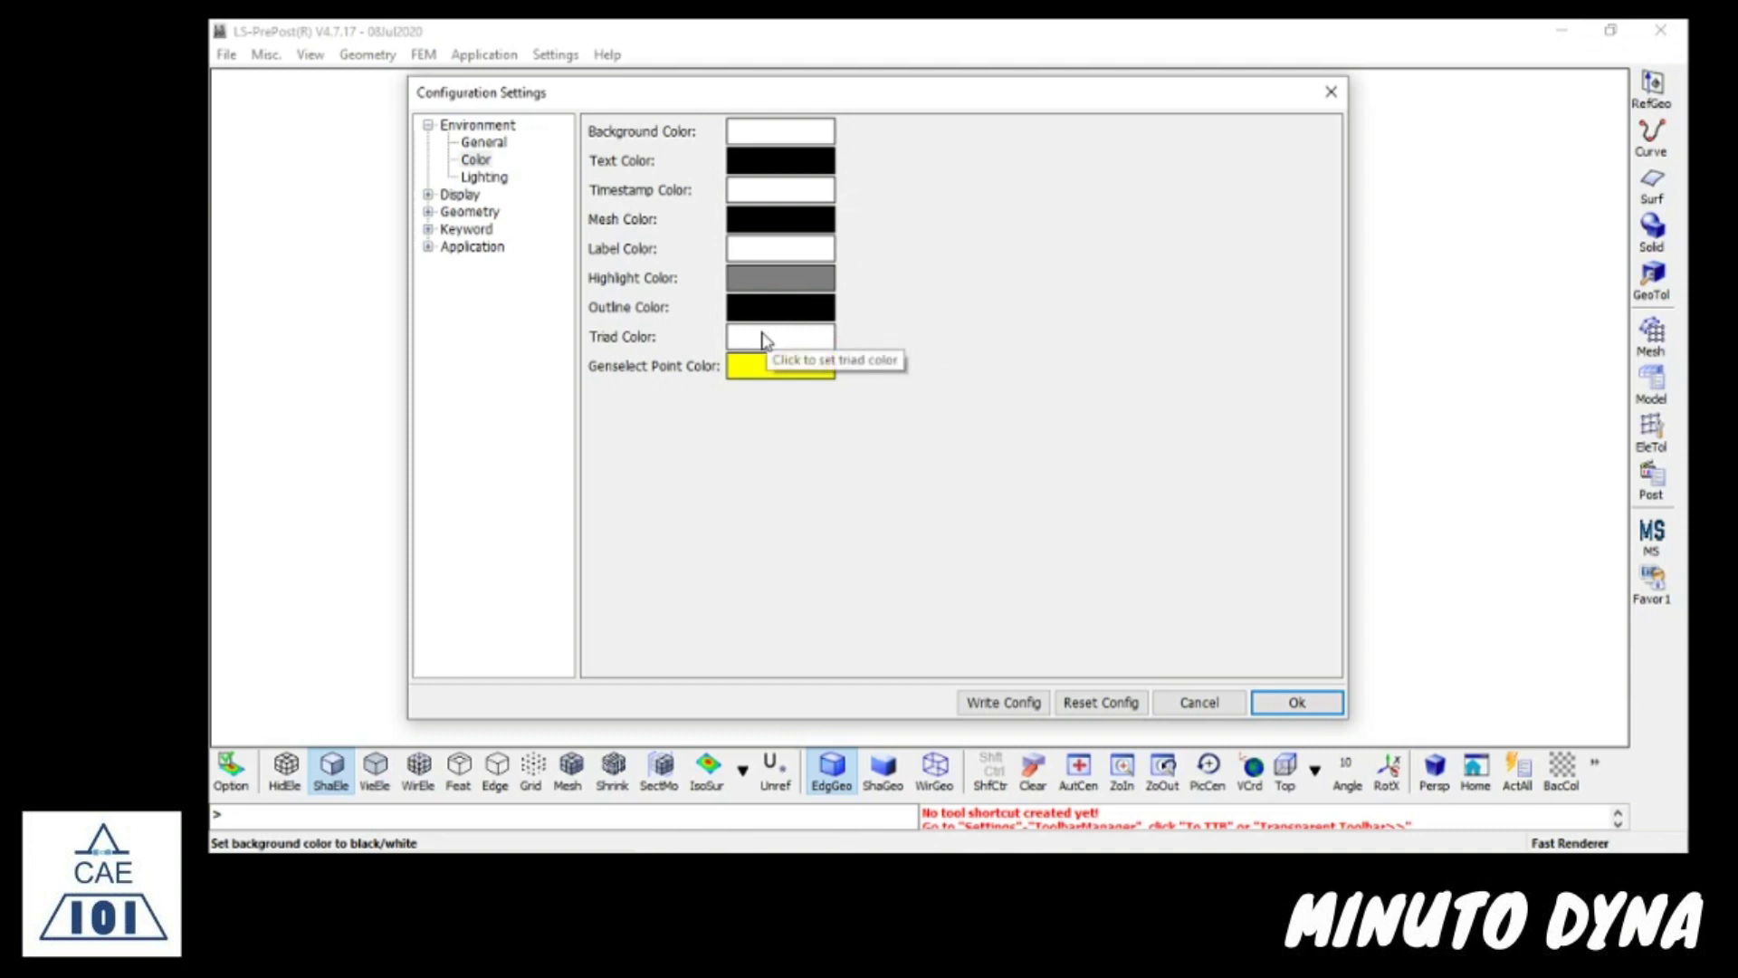
pyautogui.click(779, 253)
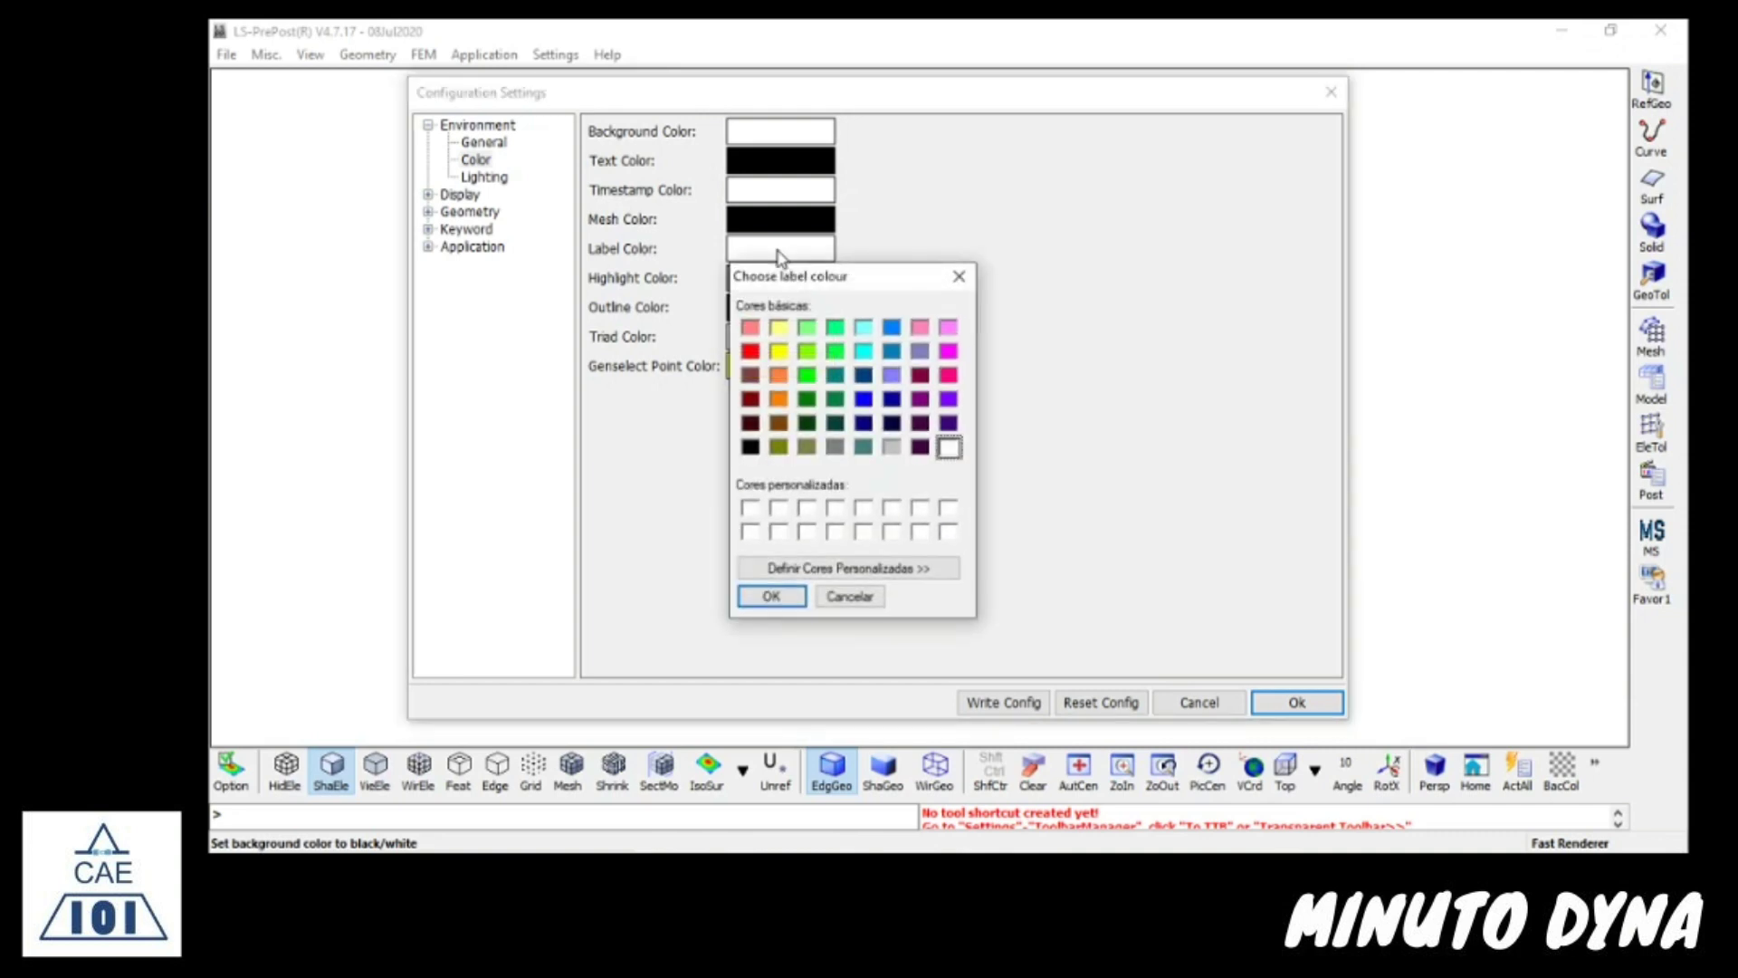
pyautogui.click(751, 447)
pyautogui.click(771, 596)
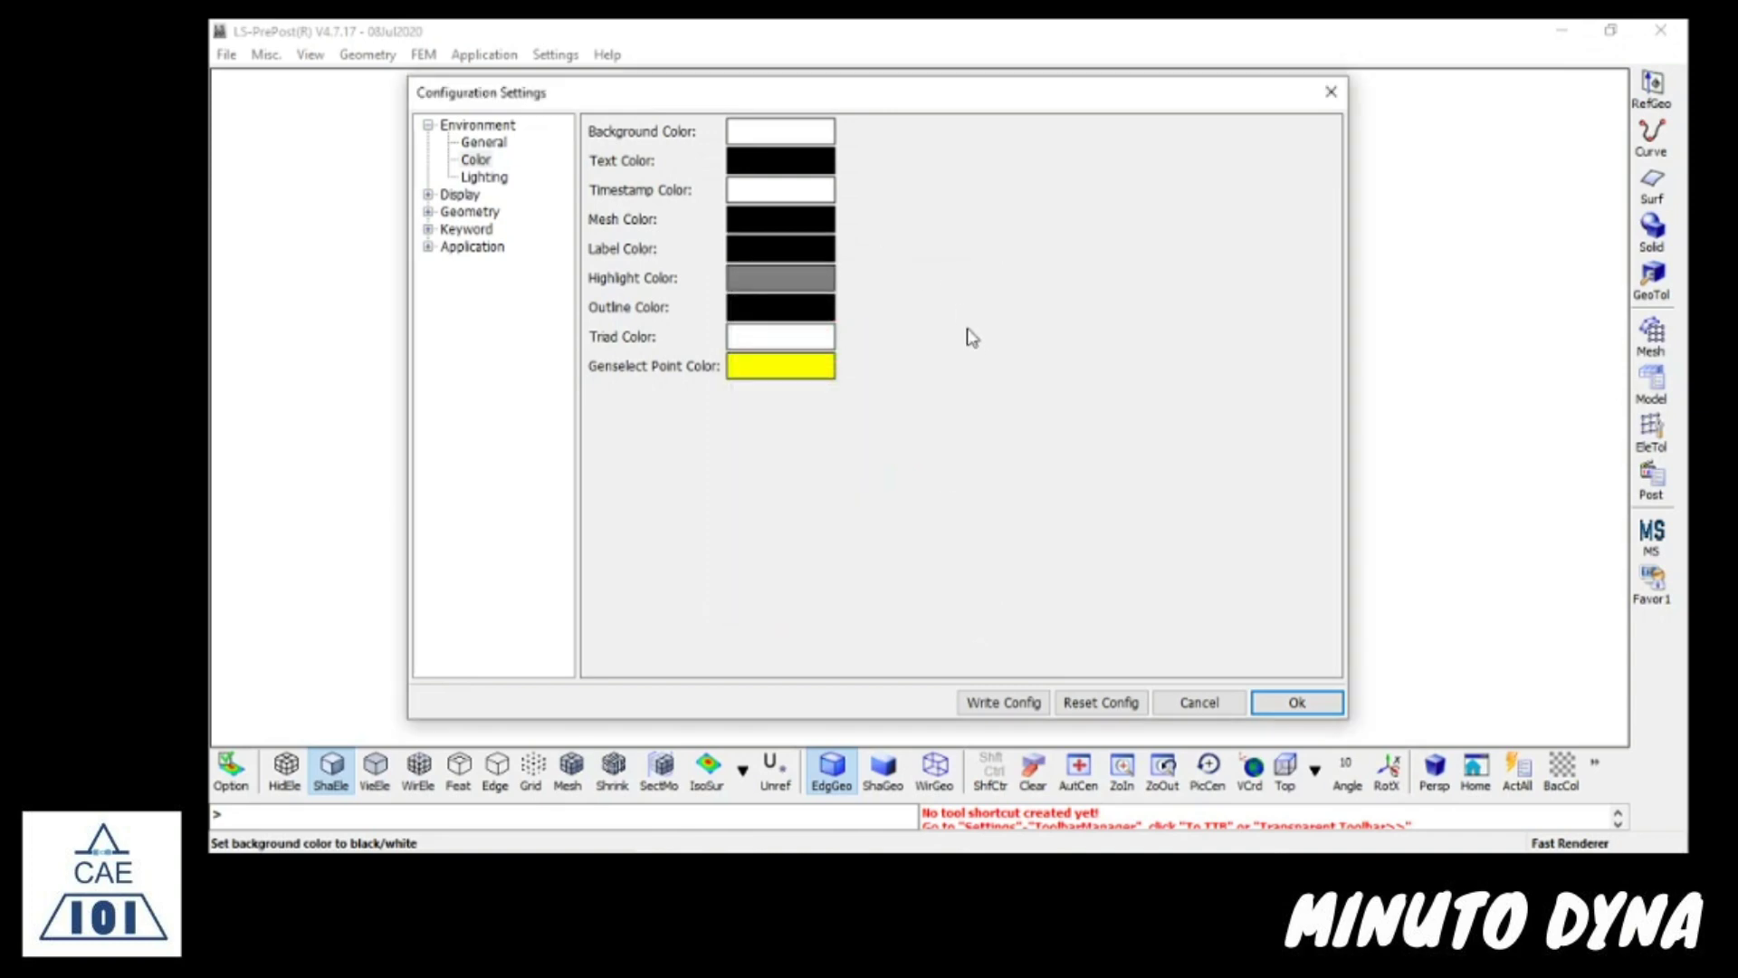
# - Set the triad color to black and accept the configuration settings
pyautogui.click(776, 342)
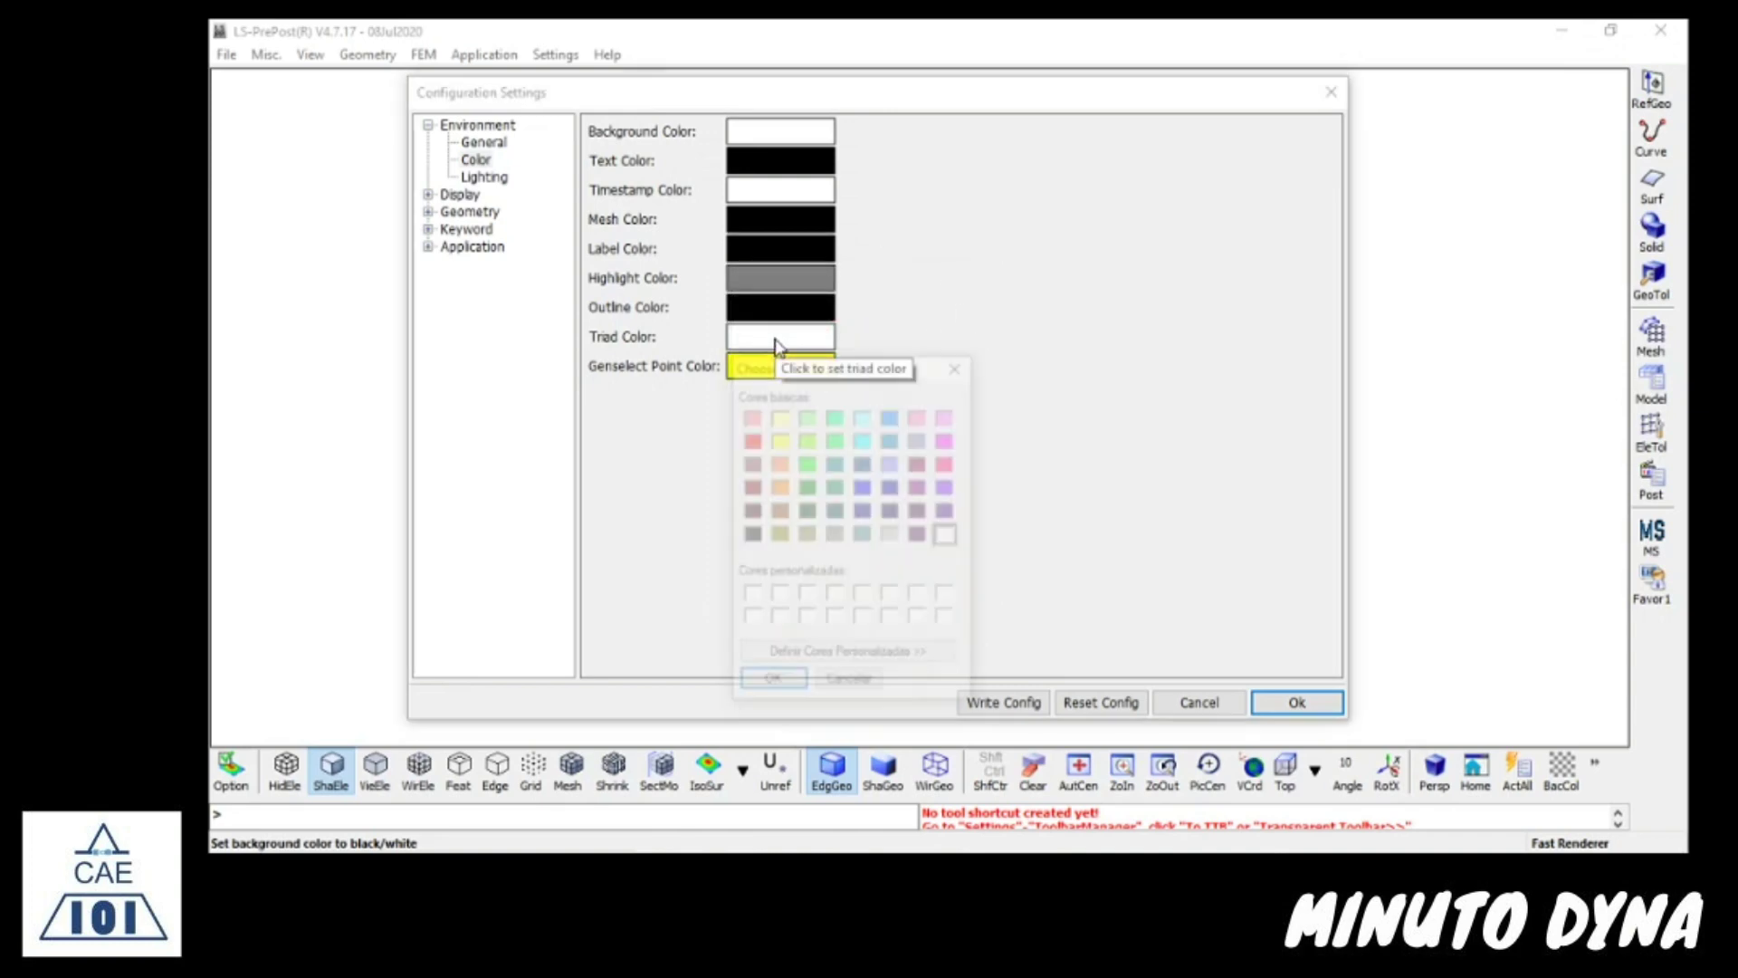
pyautogui.click(750, 534)
pyautogui.click(773, 683)
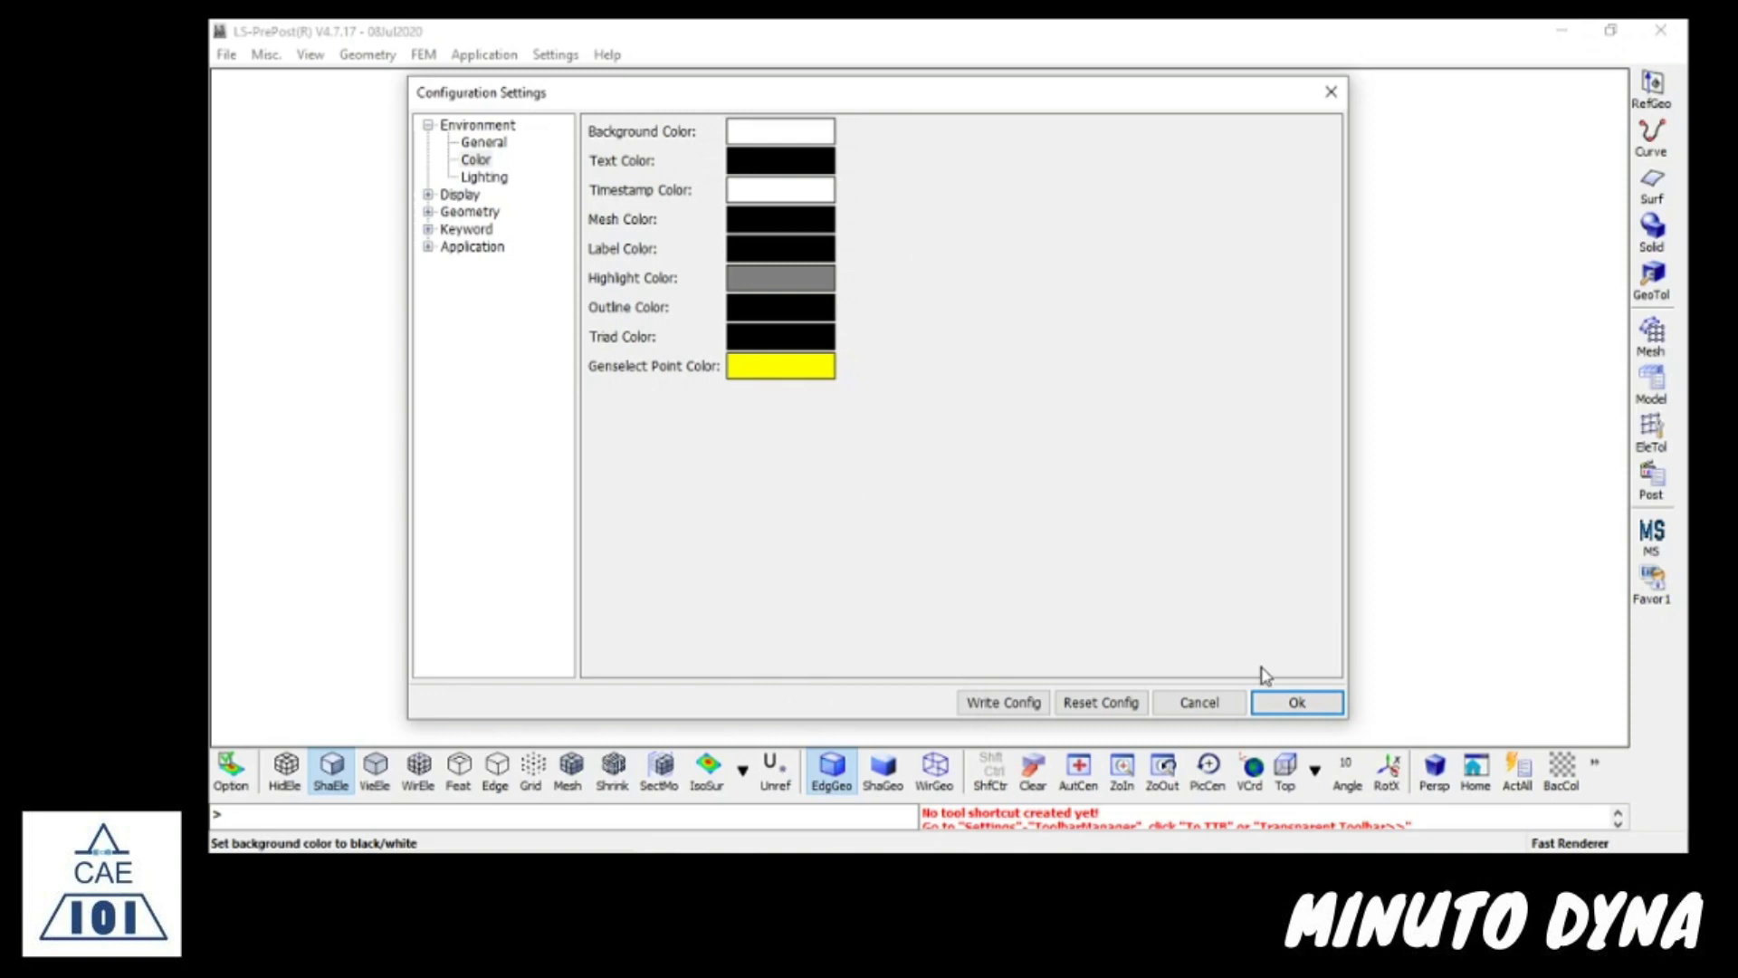
pyautogui.click(1292, 703)
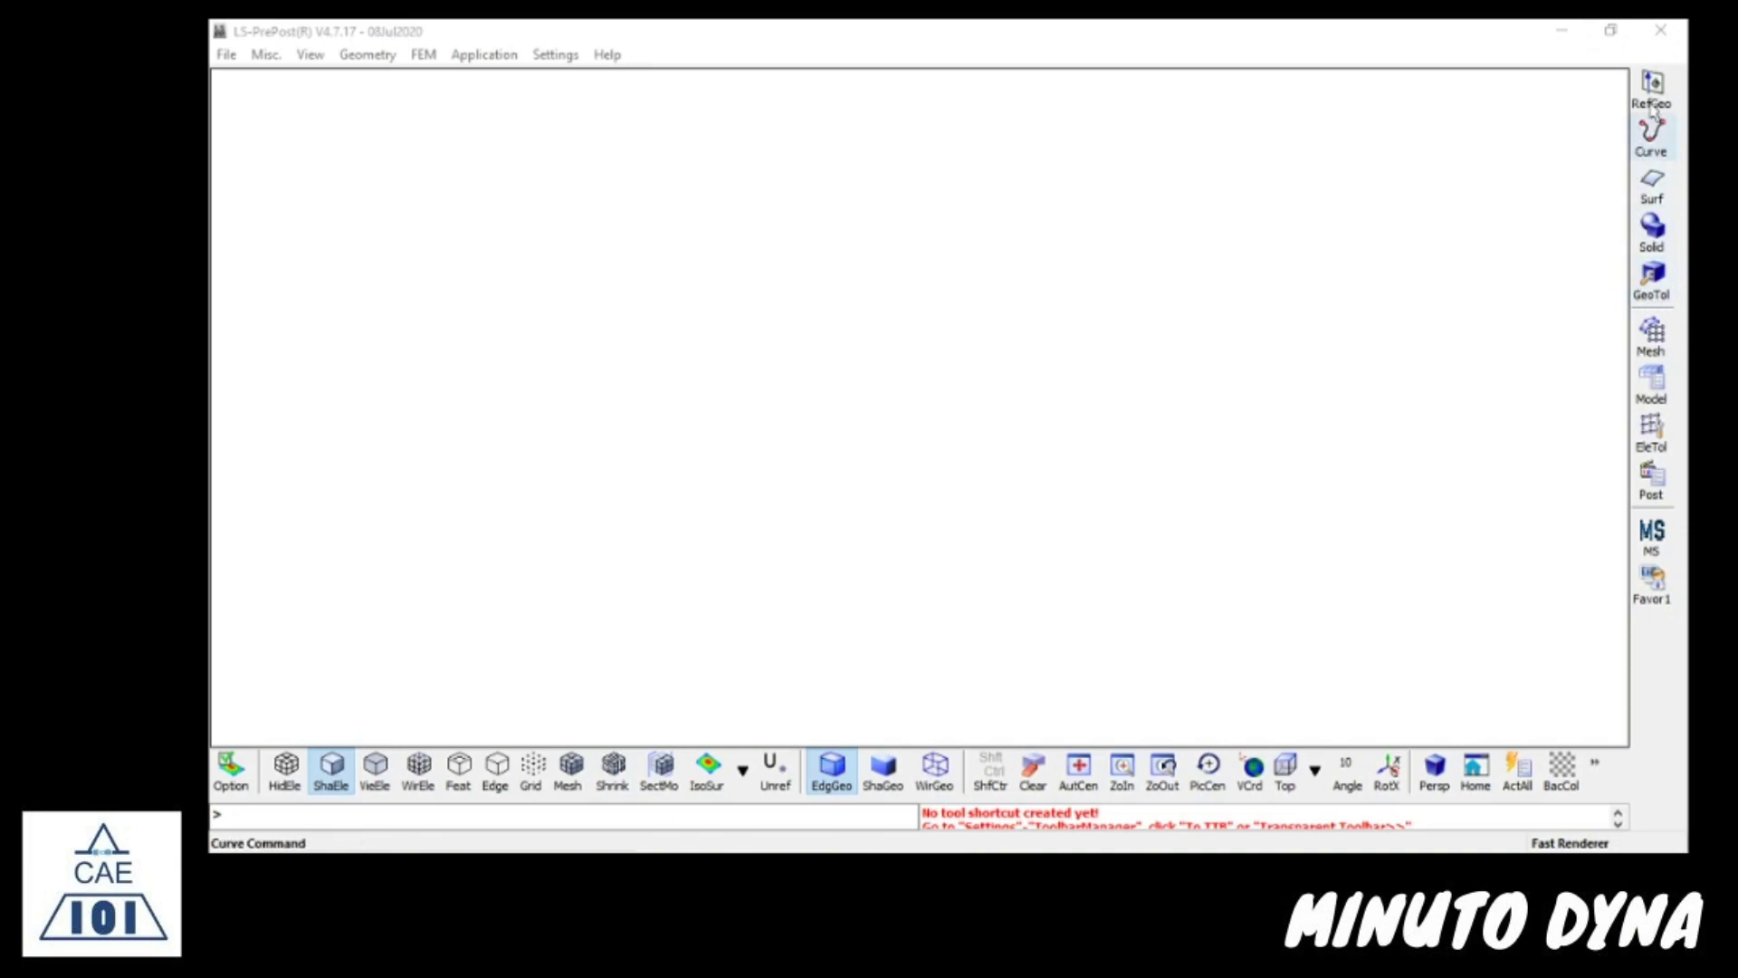
# - Create a plane surface by parameters spanning X 0 to 1.0 and Y 0 to 1.0 at Z 0.0
pyautogui.click(1653, 188)
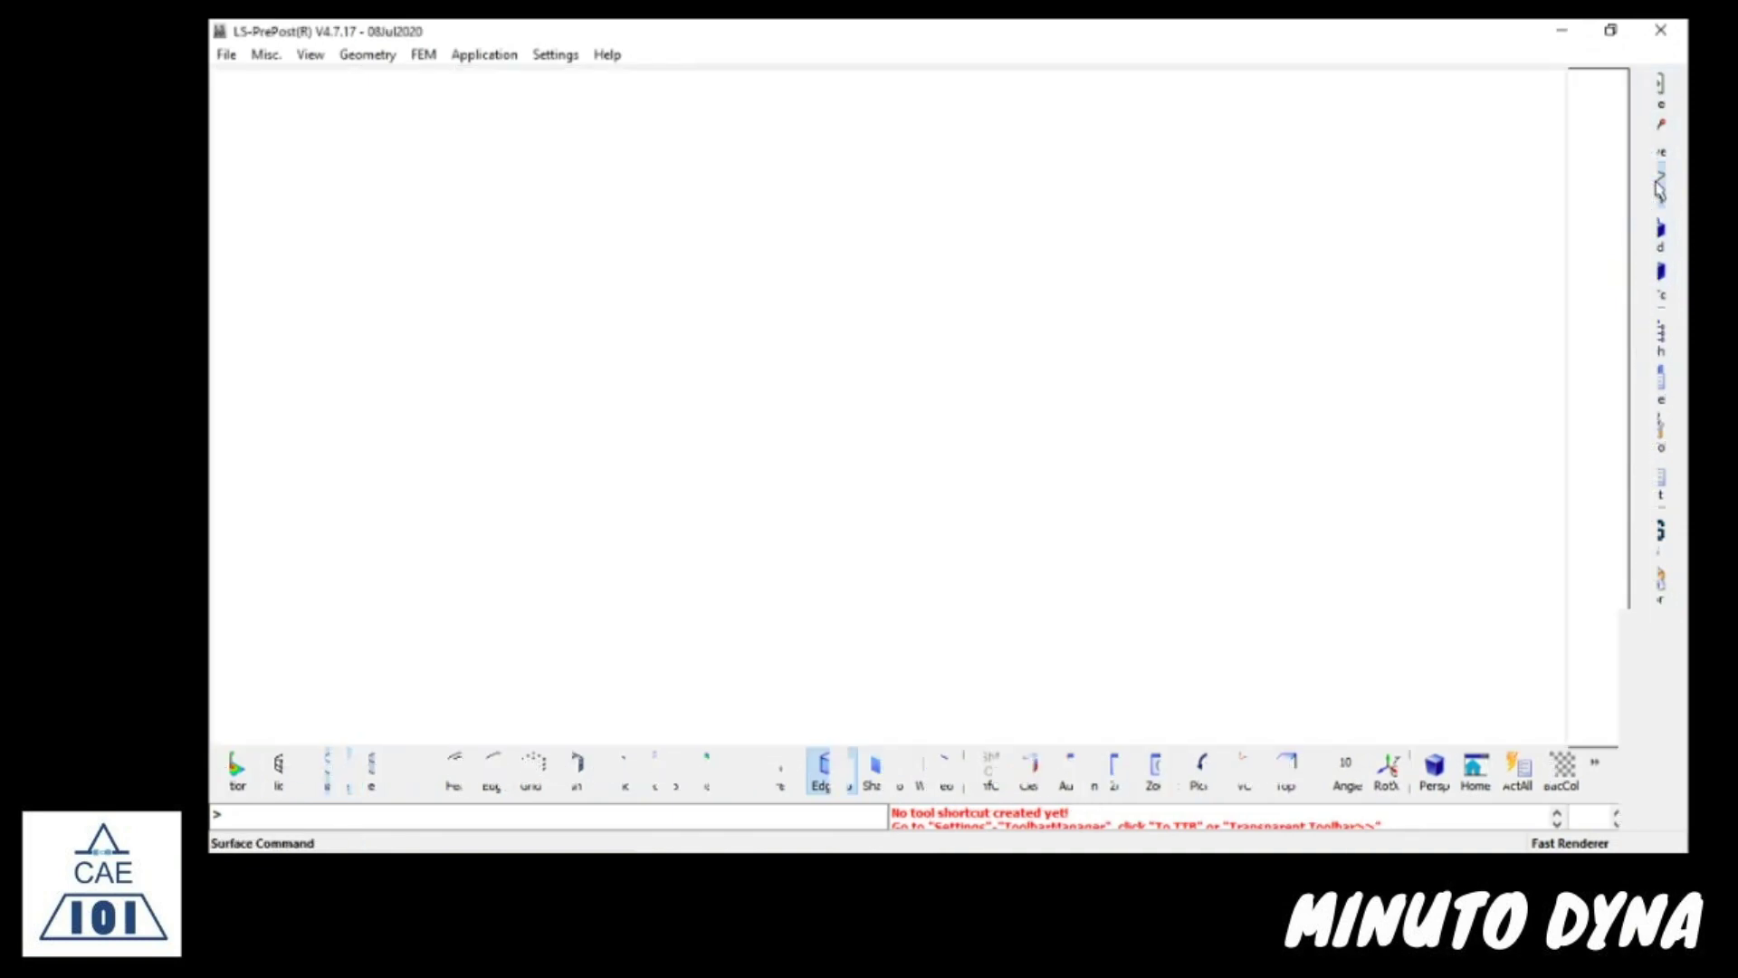
pyautogui.click(1593, 86)
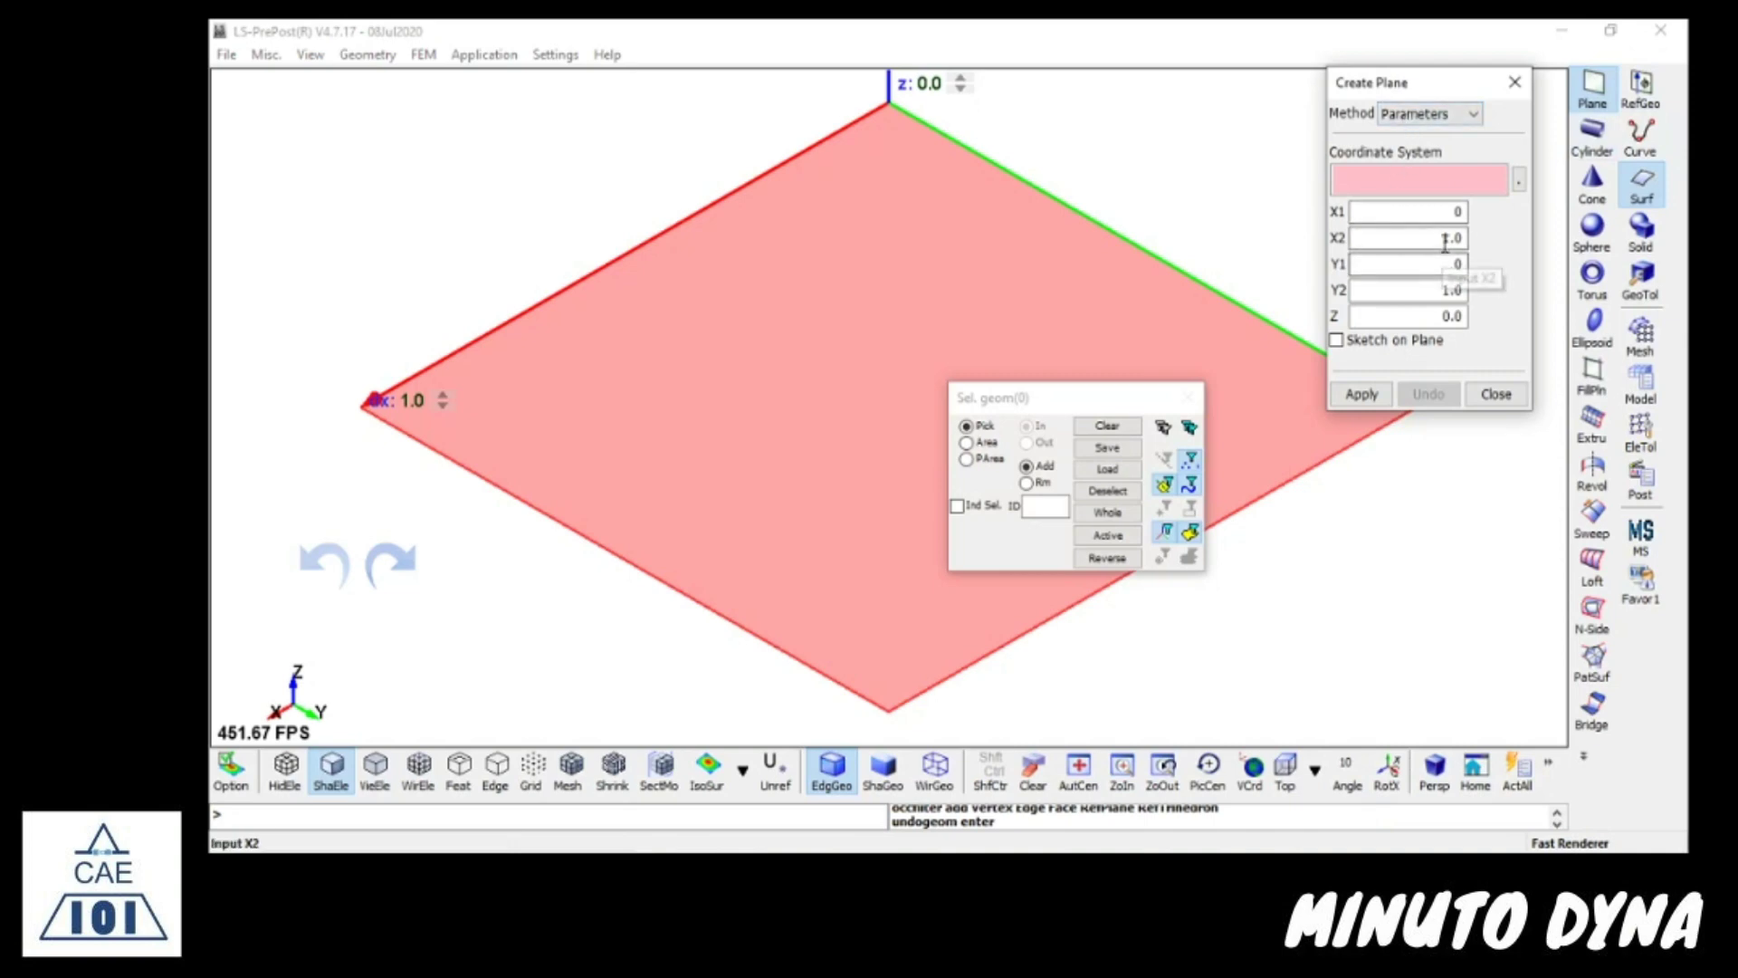
pyautogui.click(1367, 399)
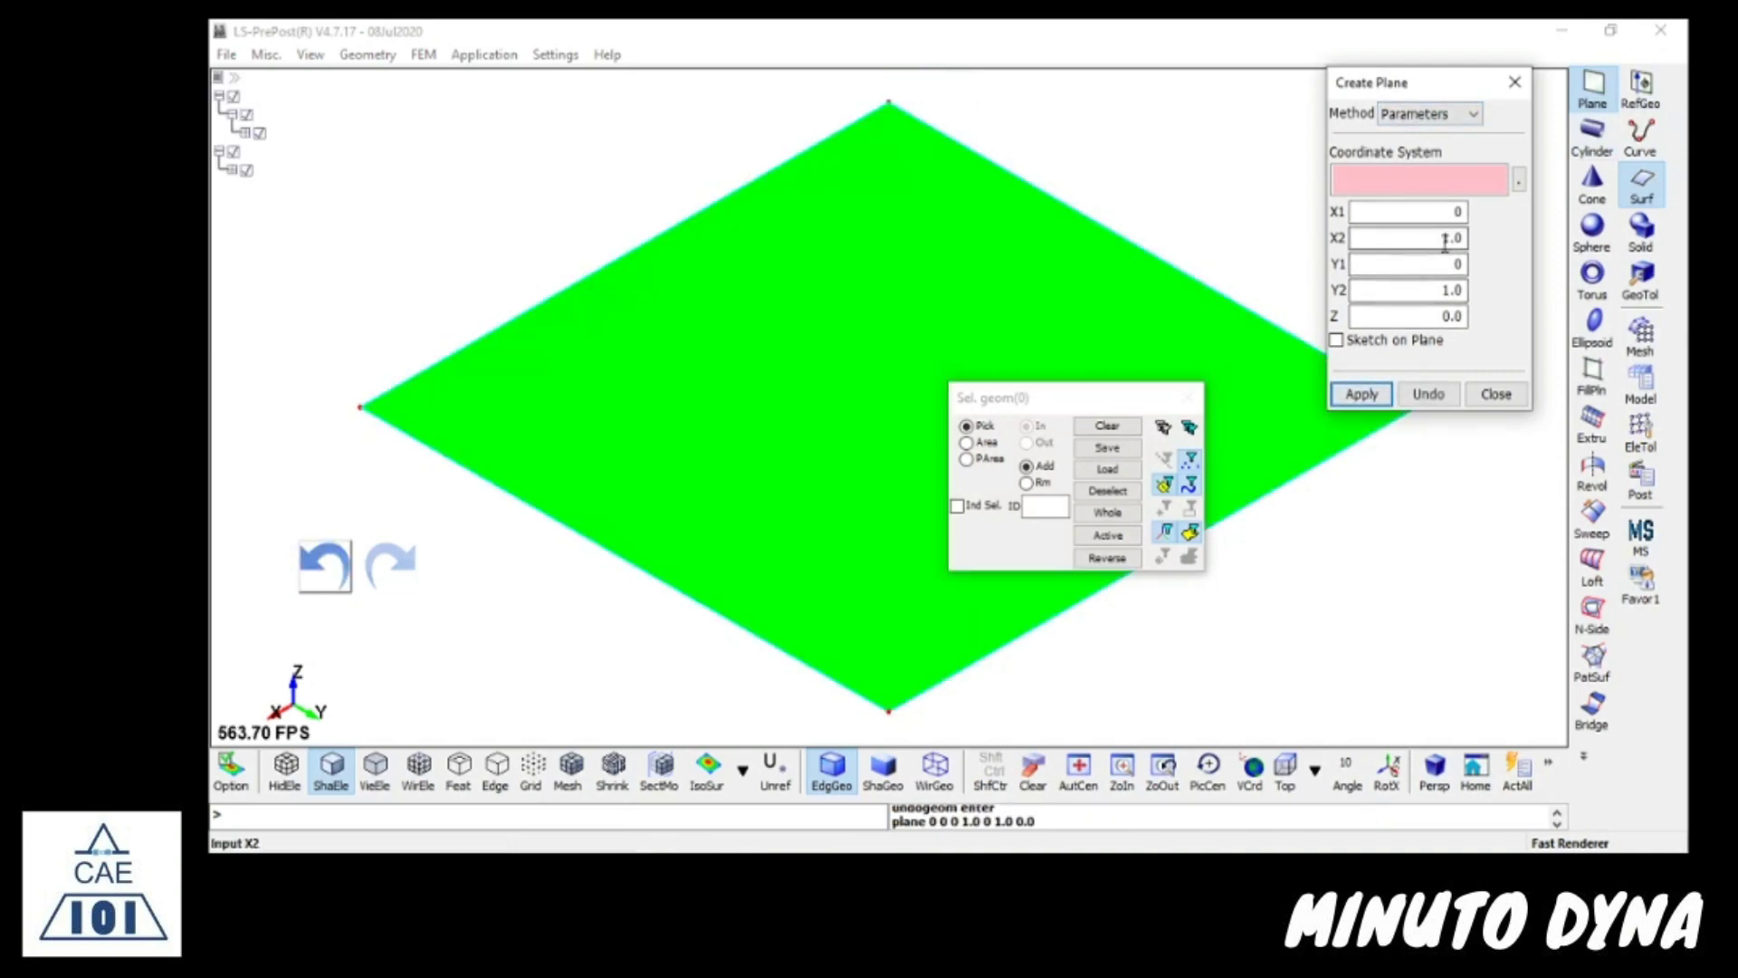
pyautogui.click(1498, 394)
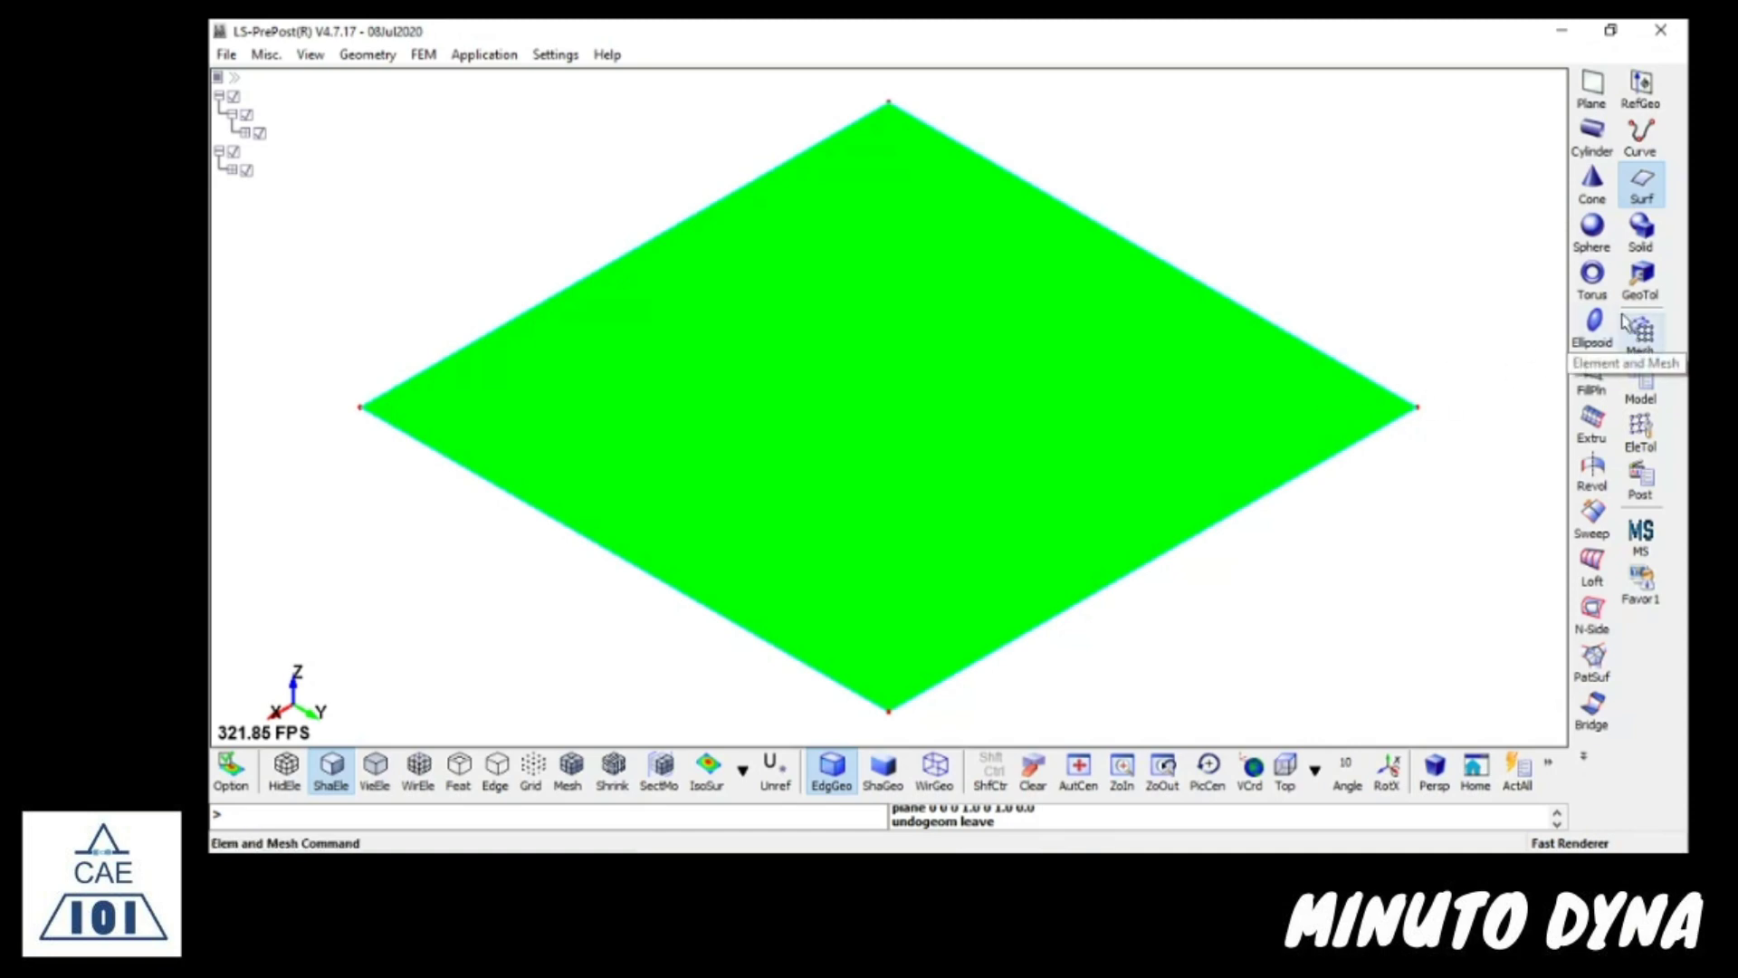
# - Auto-mesh the planar face by size with mixed elements of size 0.1 and accept the mesh
pyautogui.click(1648, 347)
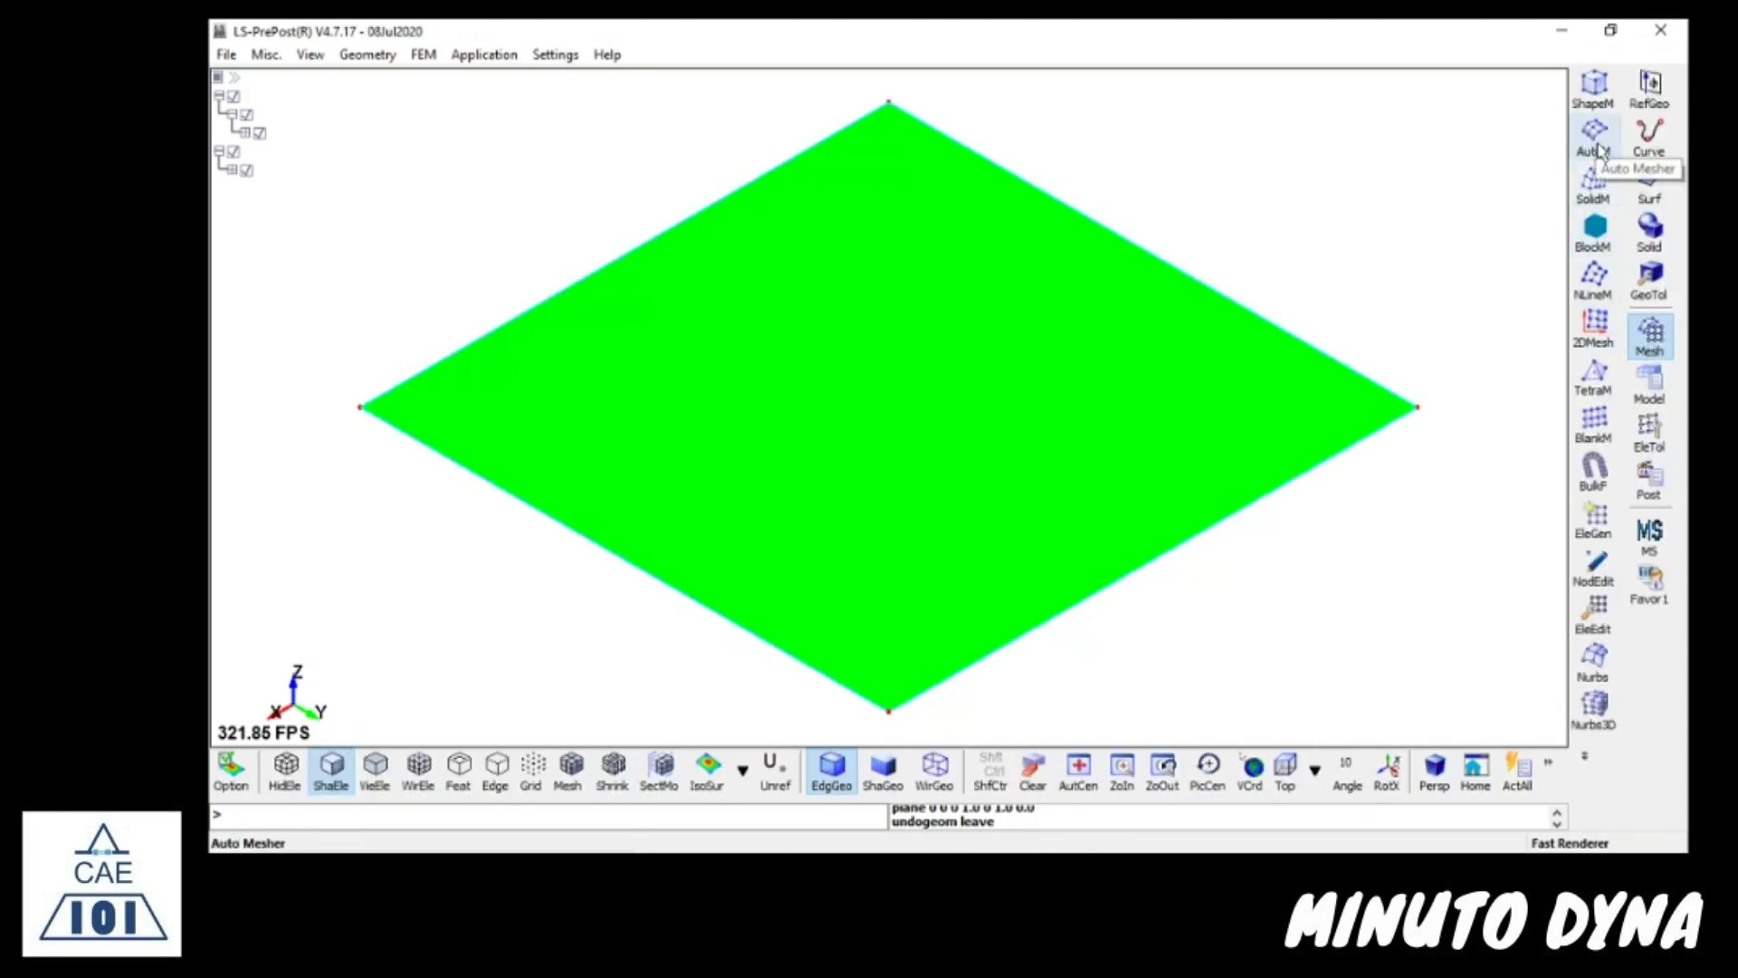
pyautogui.click(1597, 145)
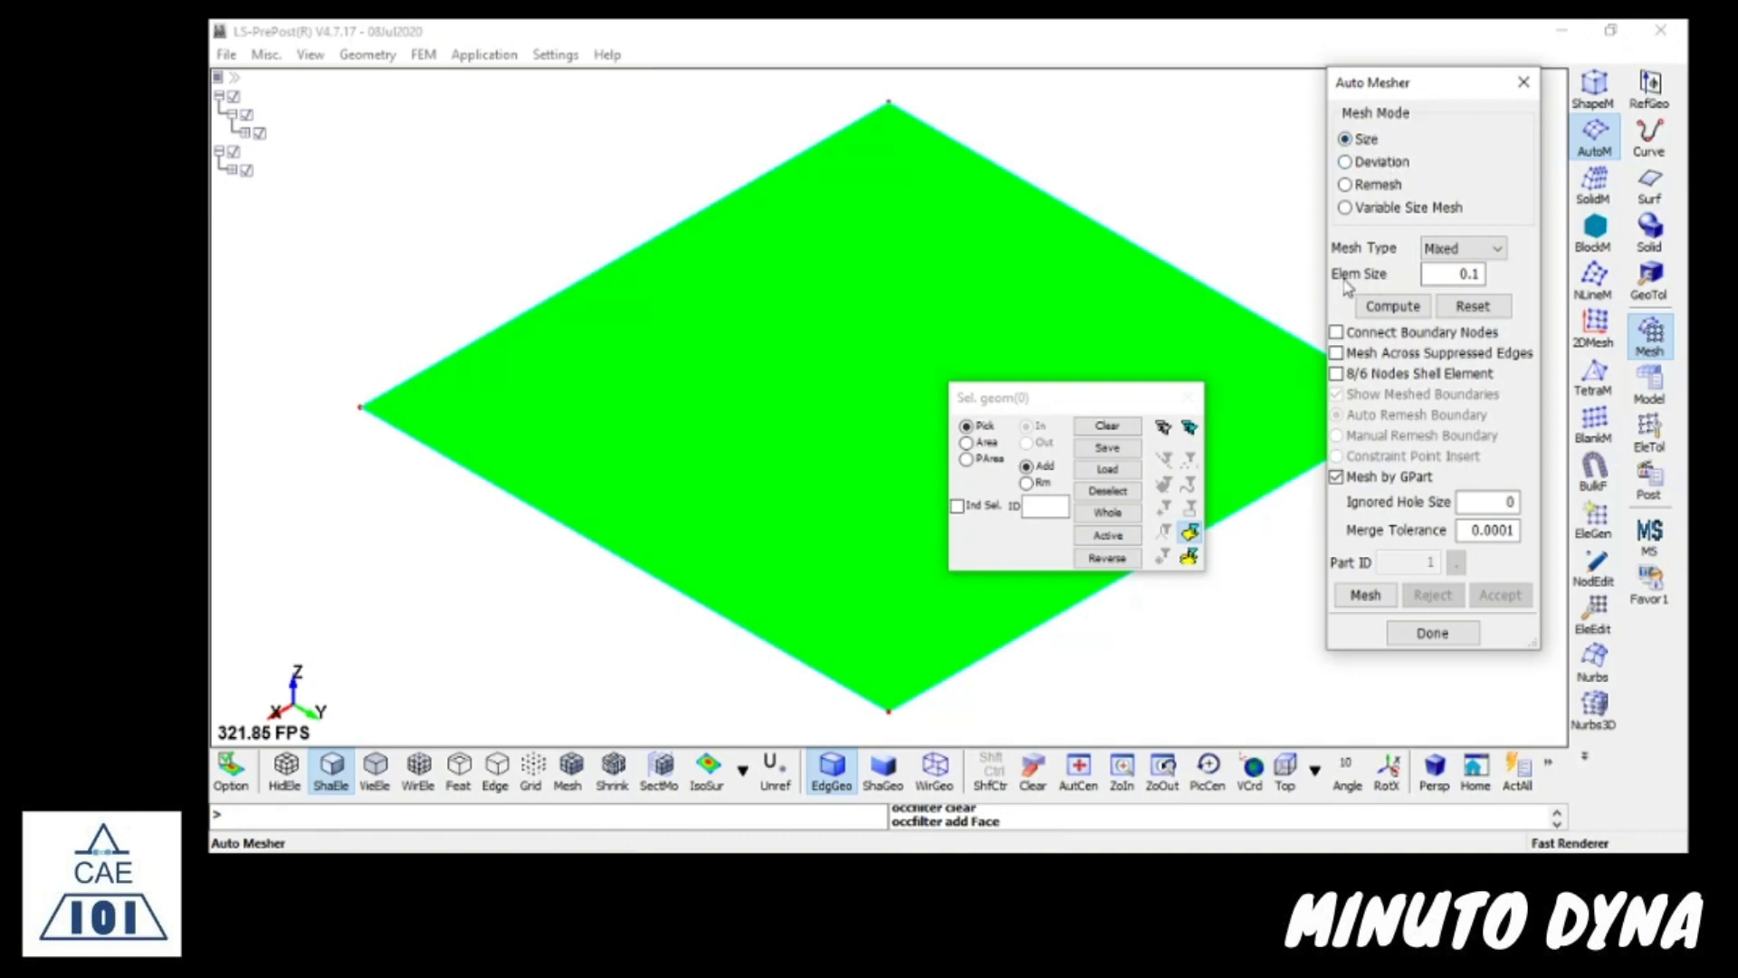
pyautogui.click(1477, 273)
pyautogui.click(1241, 392)
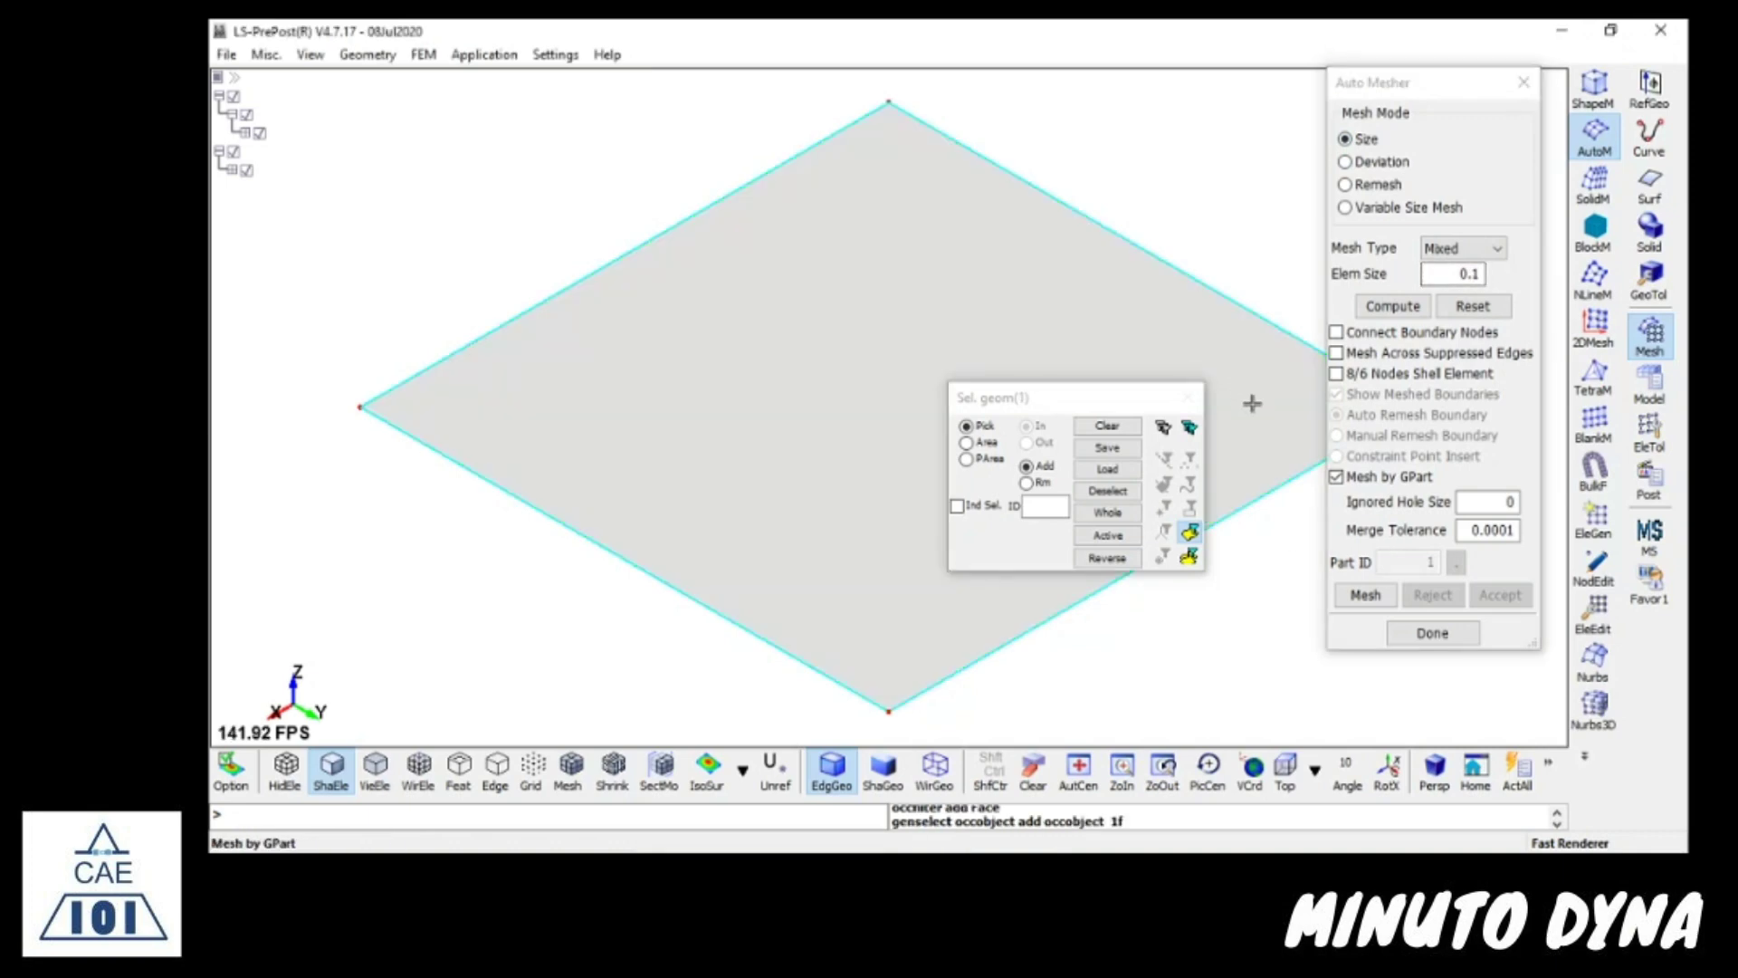
pyautogui.click(1364, 595)
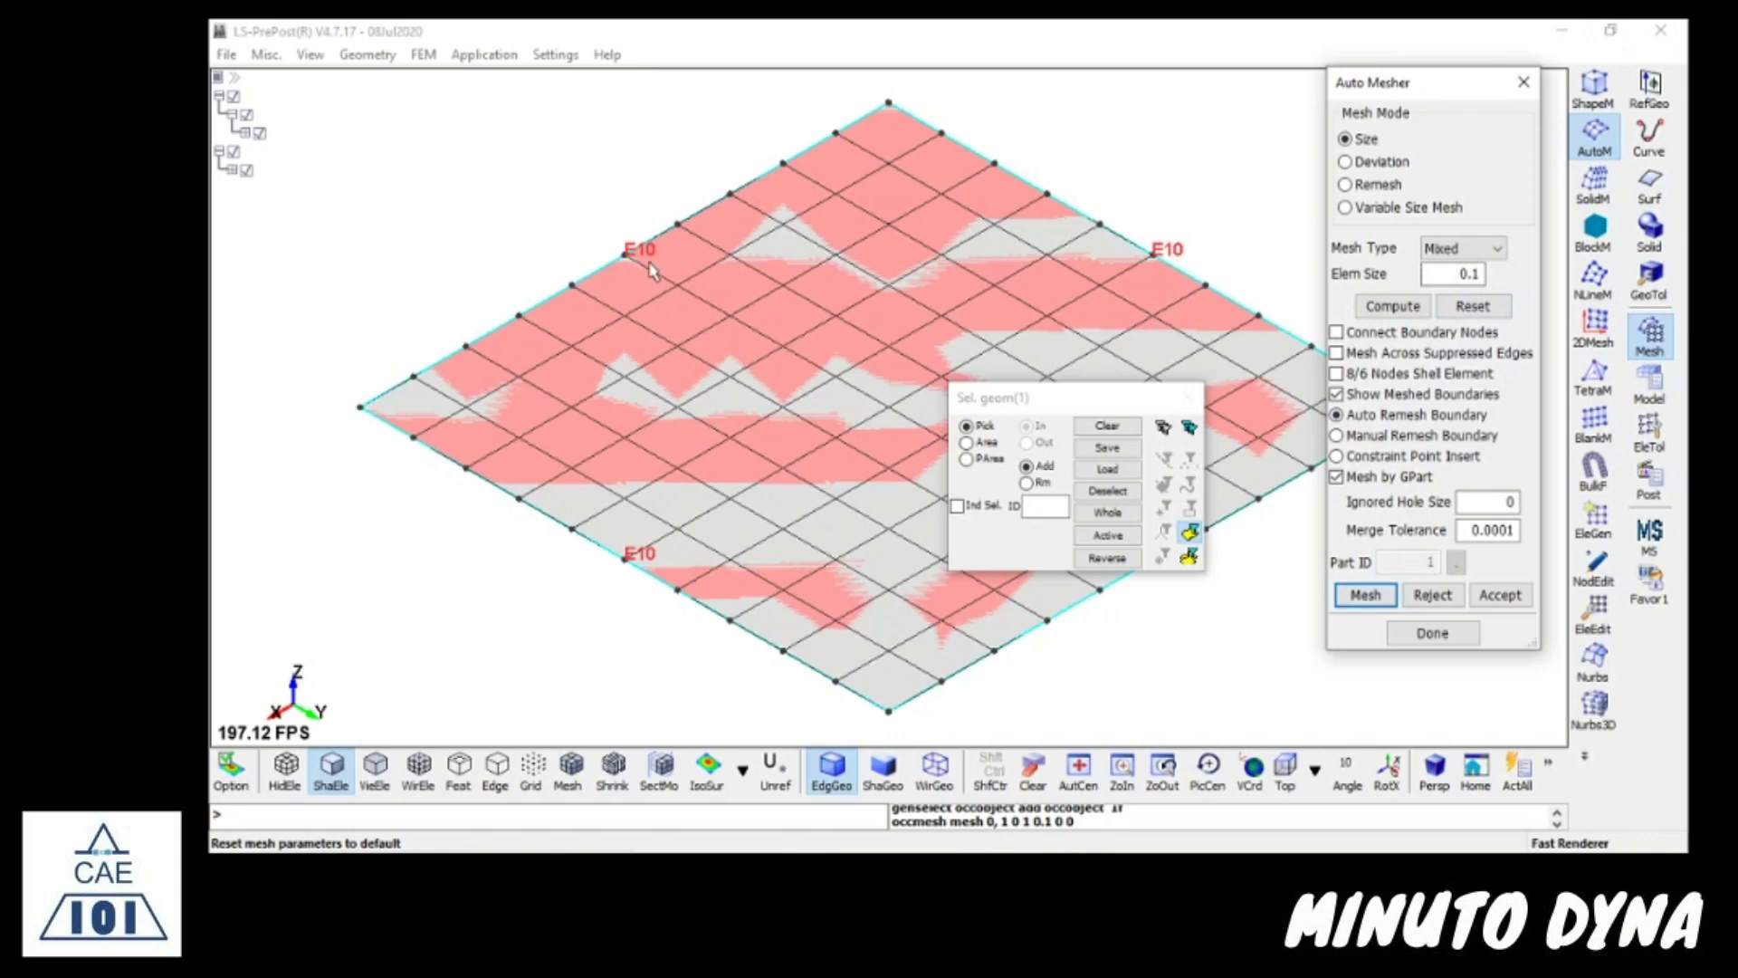
pyautogui.click(1500, 595)
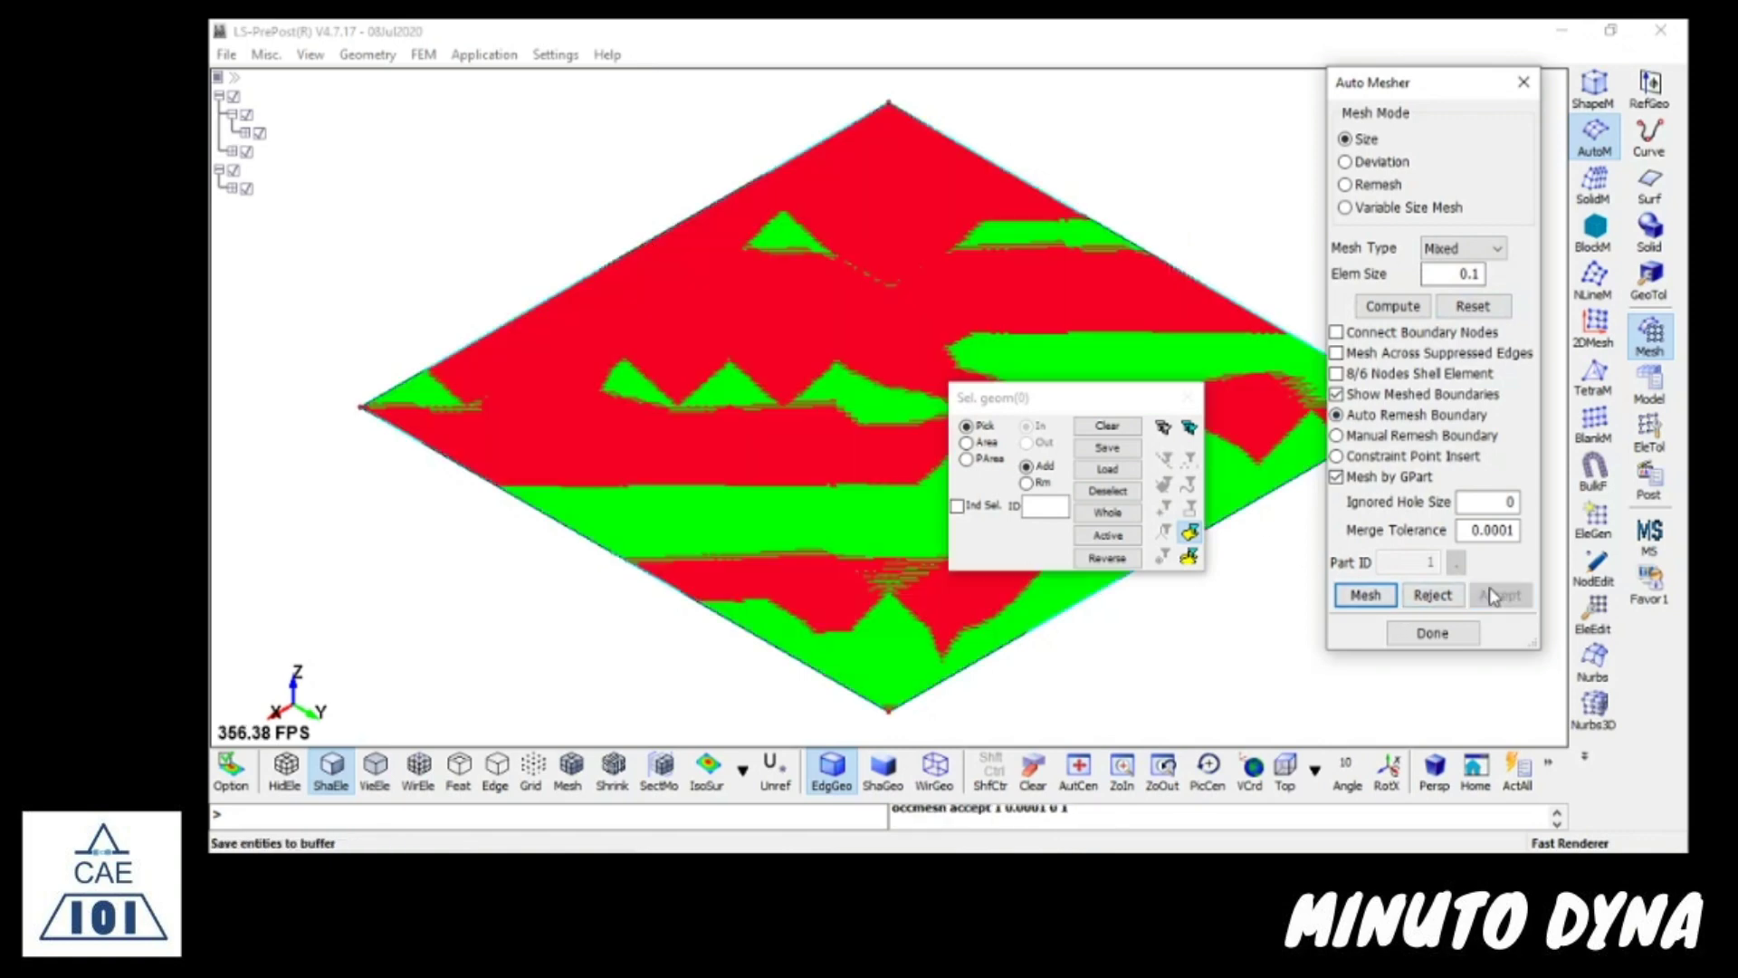
pyautogui.click(1424, 634)
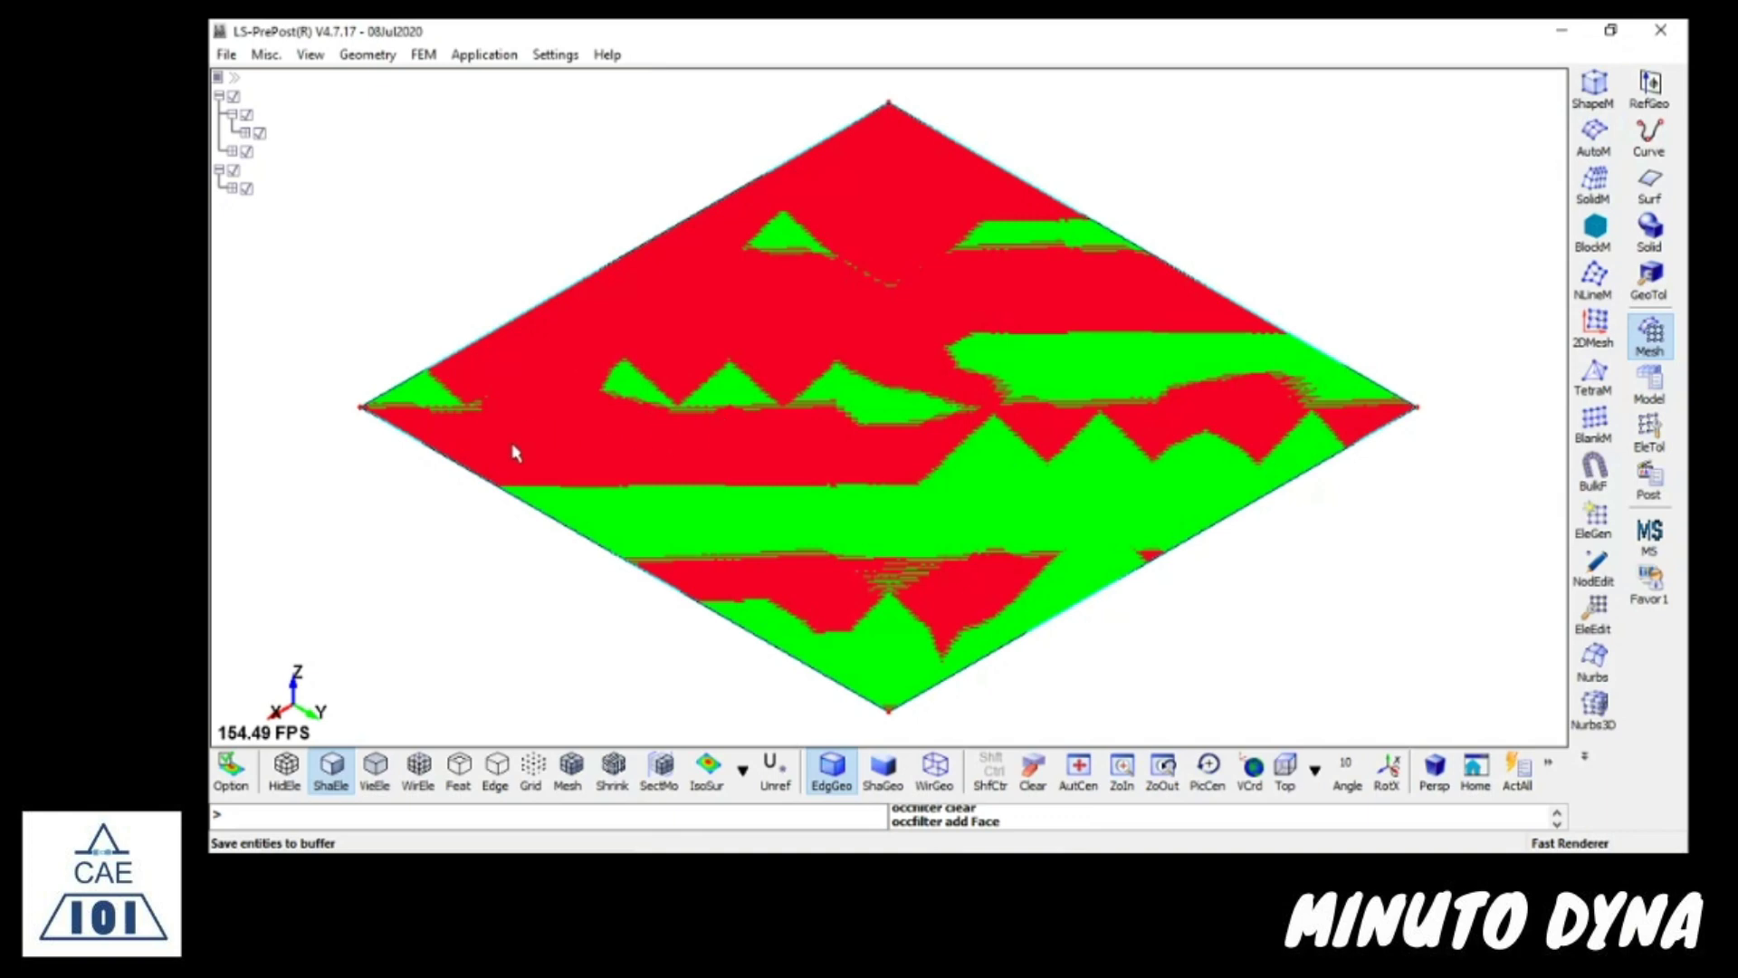
# - Toggle the visibility of the shape group, planar face and FEM parts to compare geometry with mesh, ending with everything shown
pyautogui.click(248, 116)
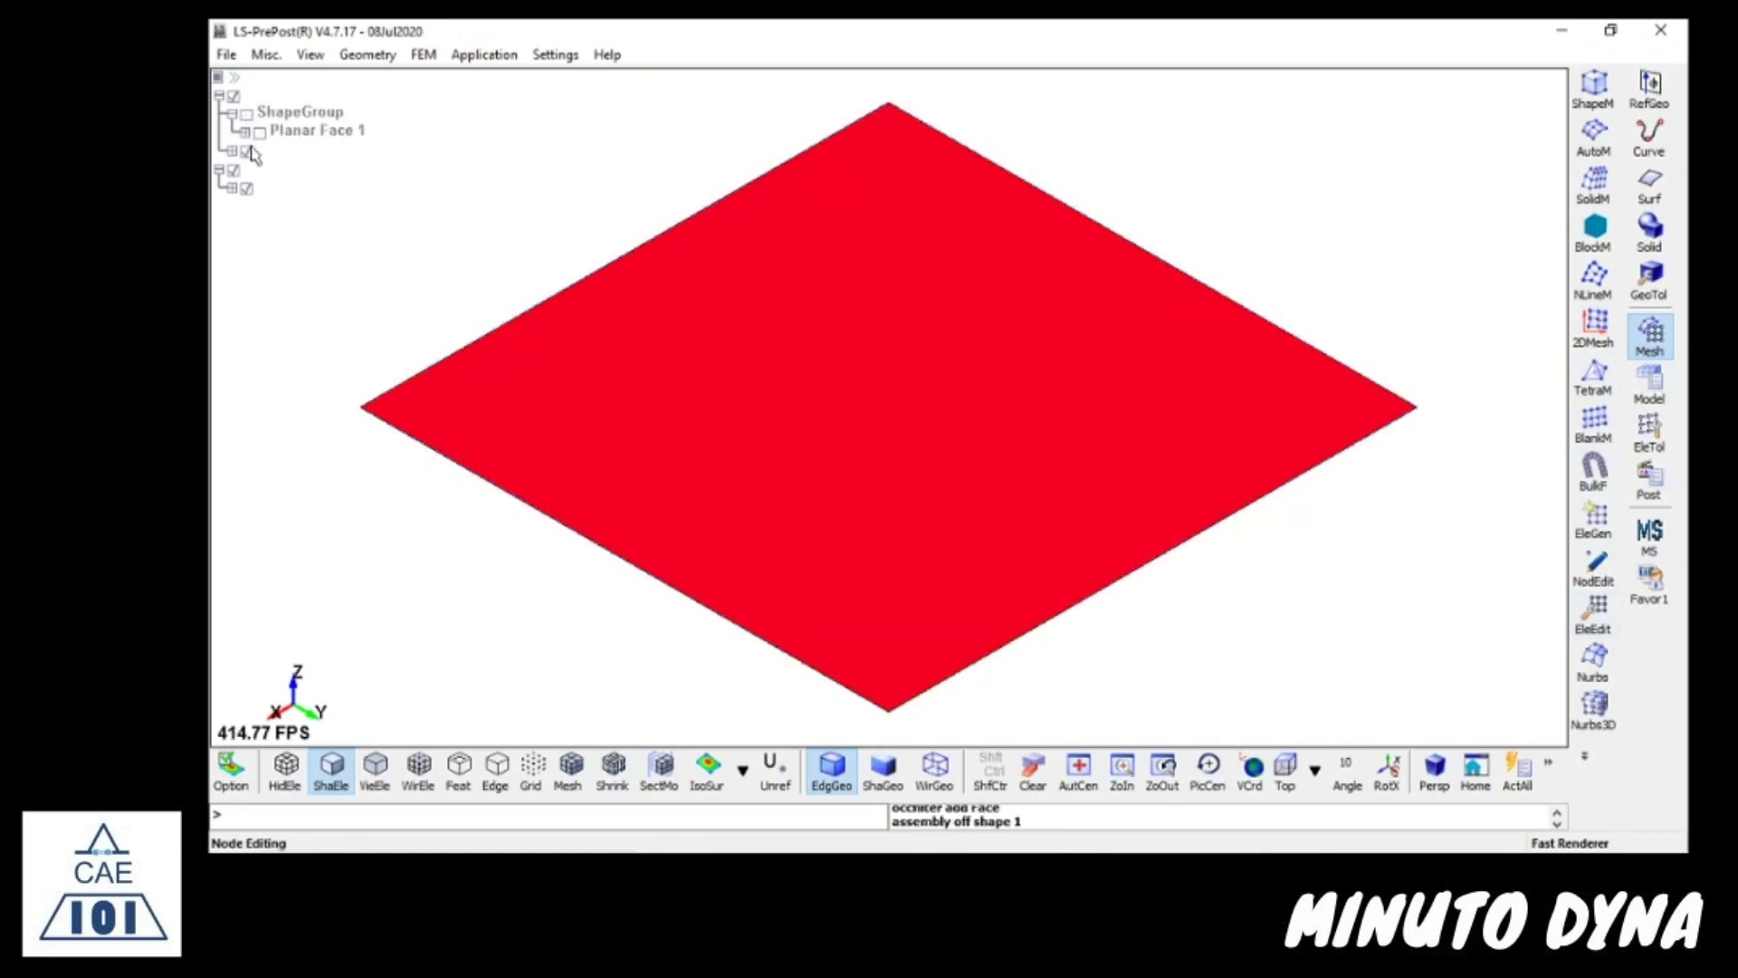
pyautogui.click(247, 151)
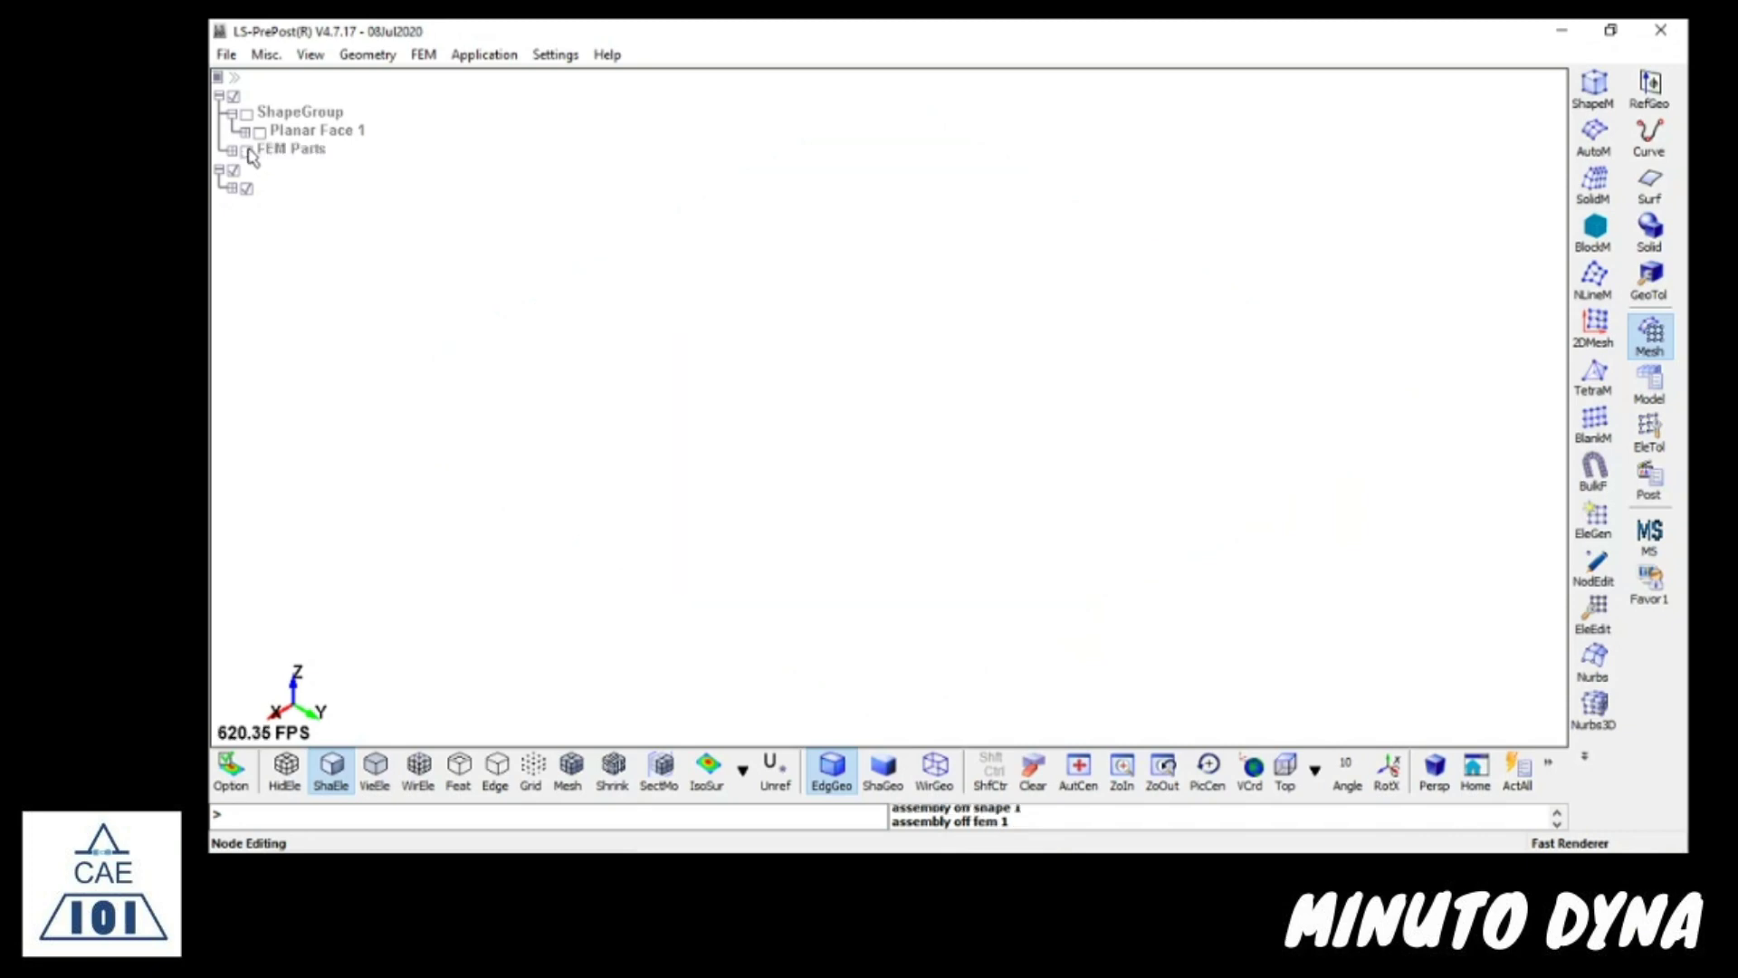
pyautogui.click(260, 133)
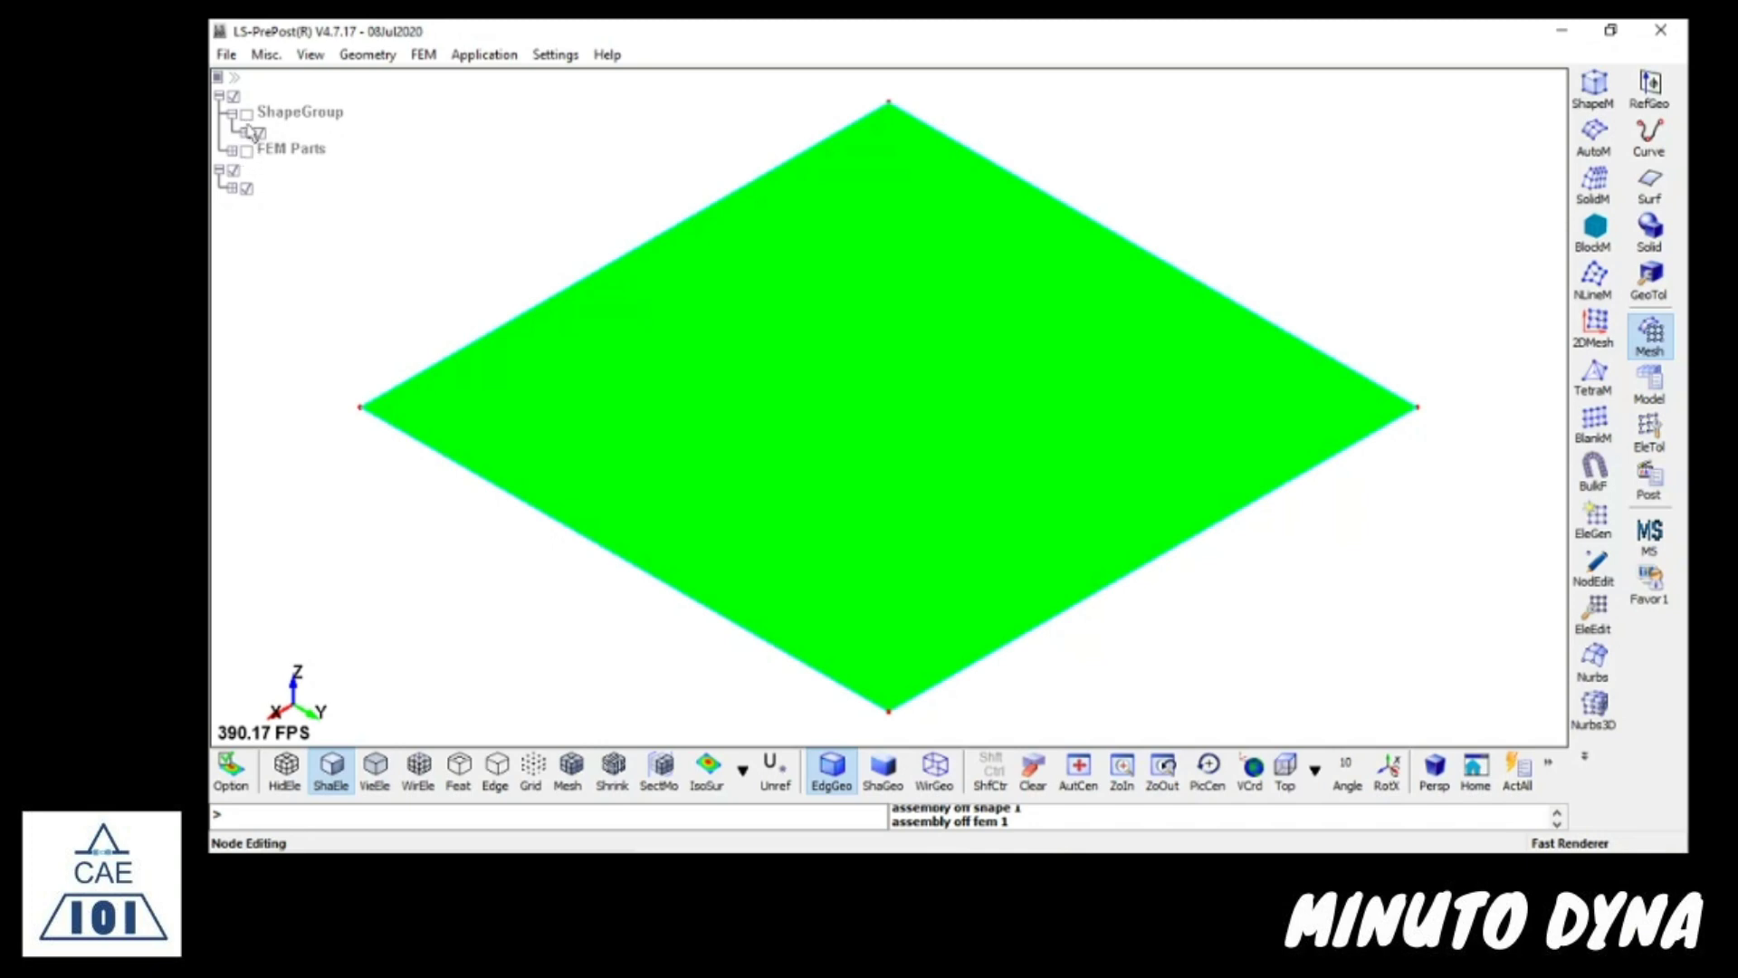
pyautogui.click(246, 116)
pyautogui.click(247, 152)
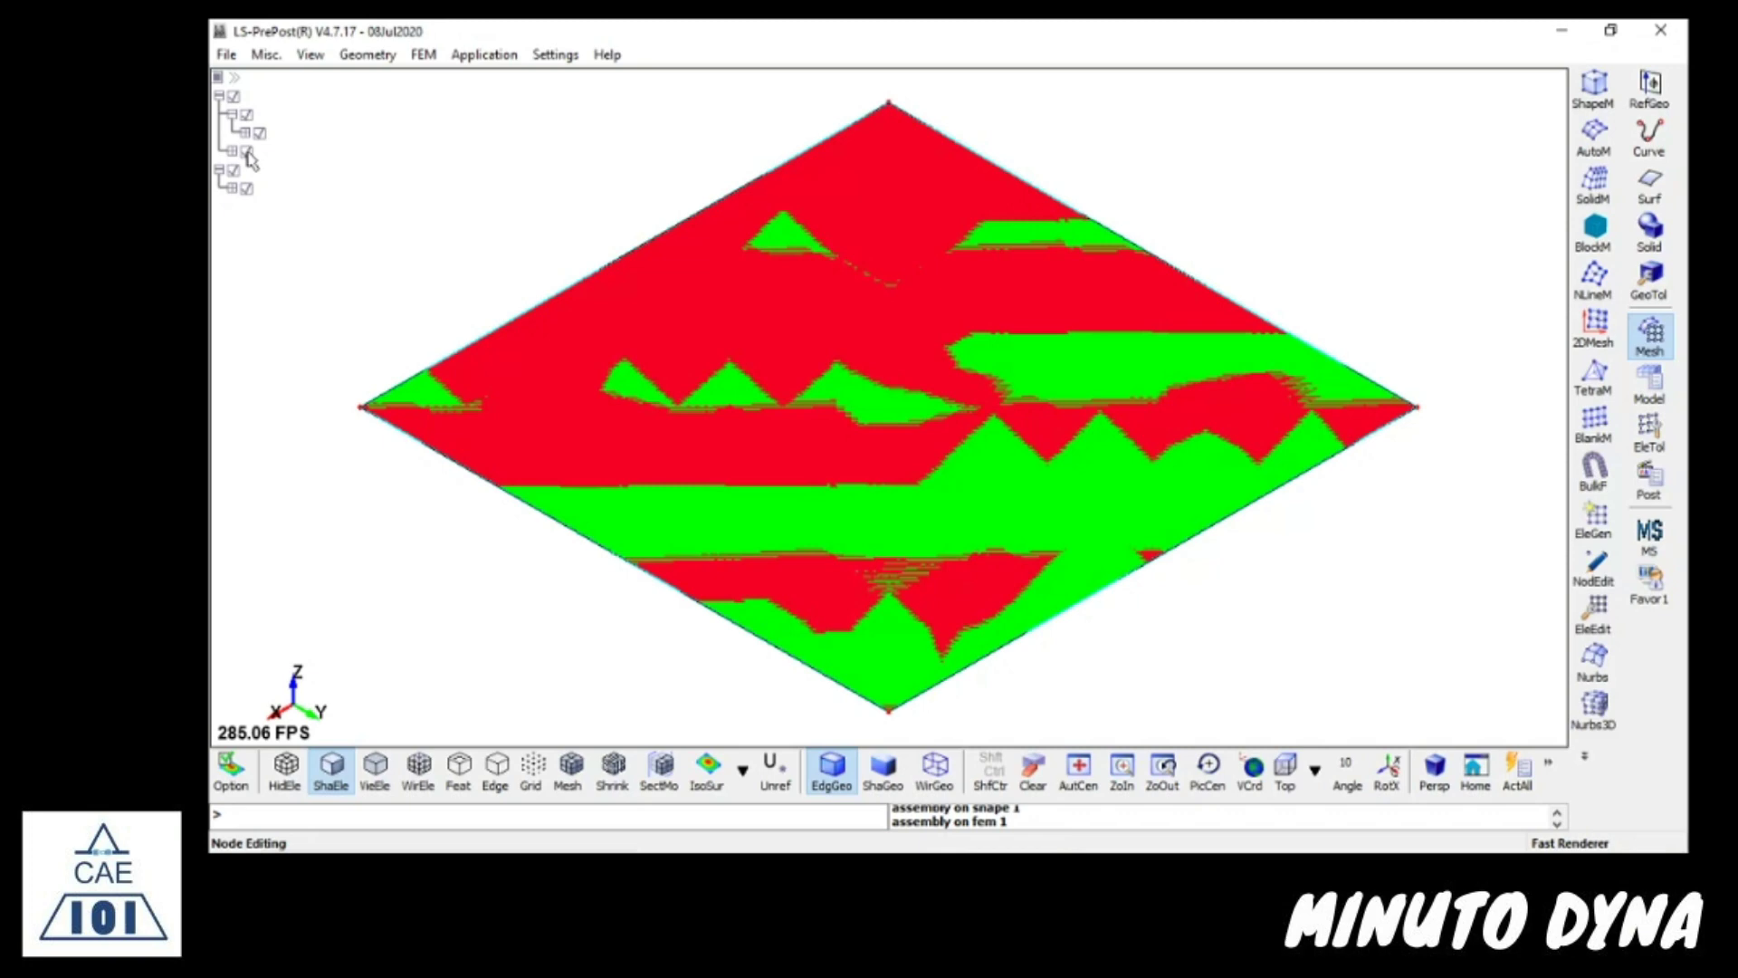
pyautogui.click(246, 152)
pyautogui.click(259, 134)
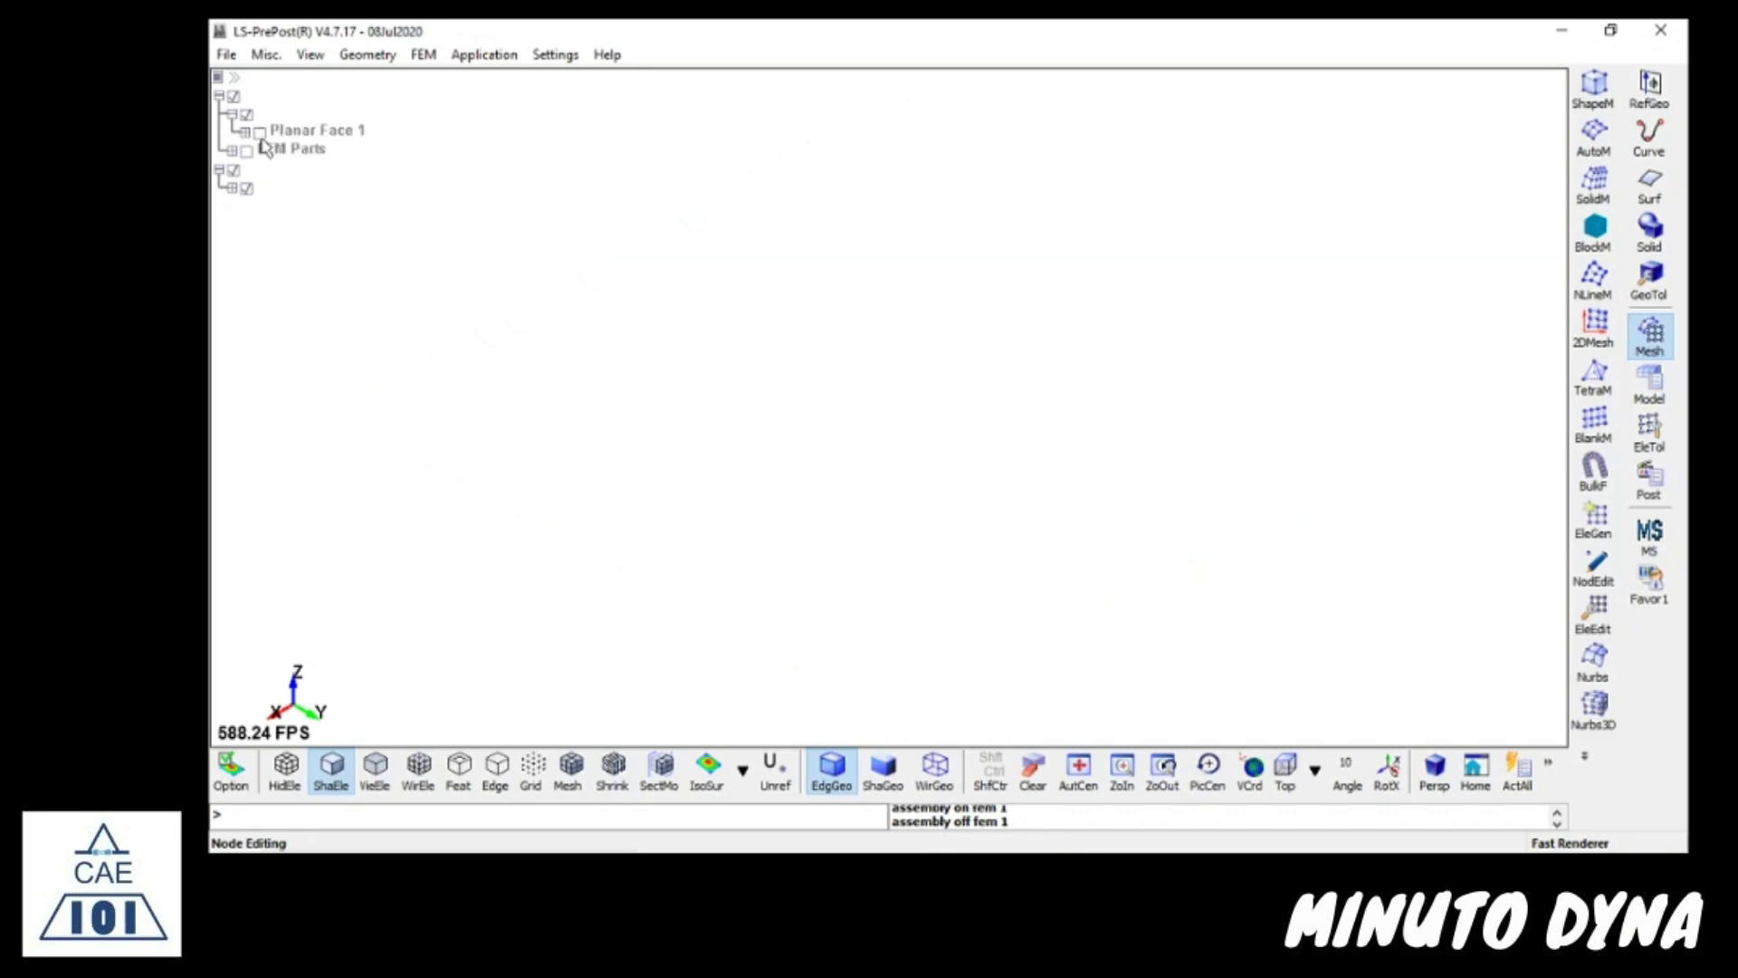
pyautogui.click(260, 133)
pyautogui.click(246, 152)
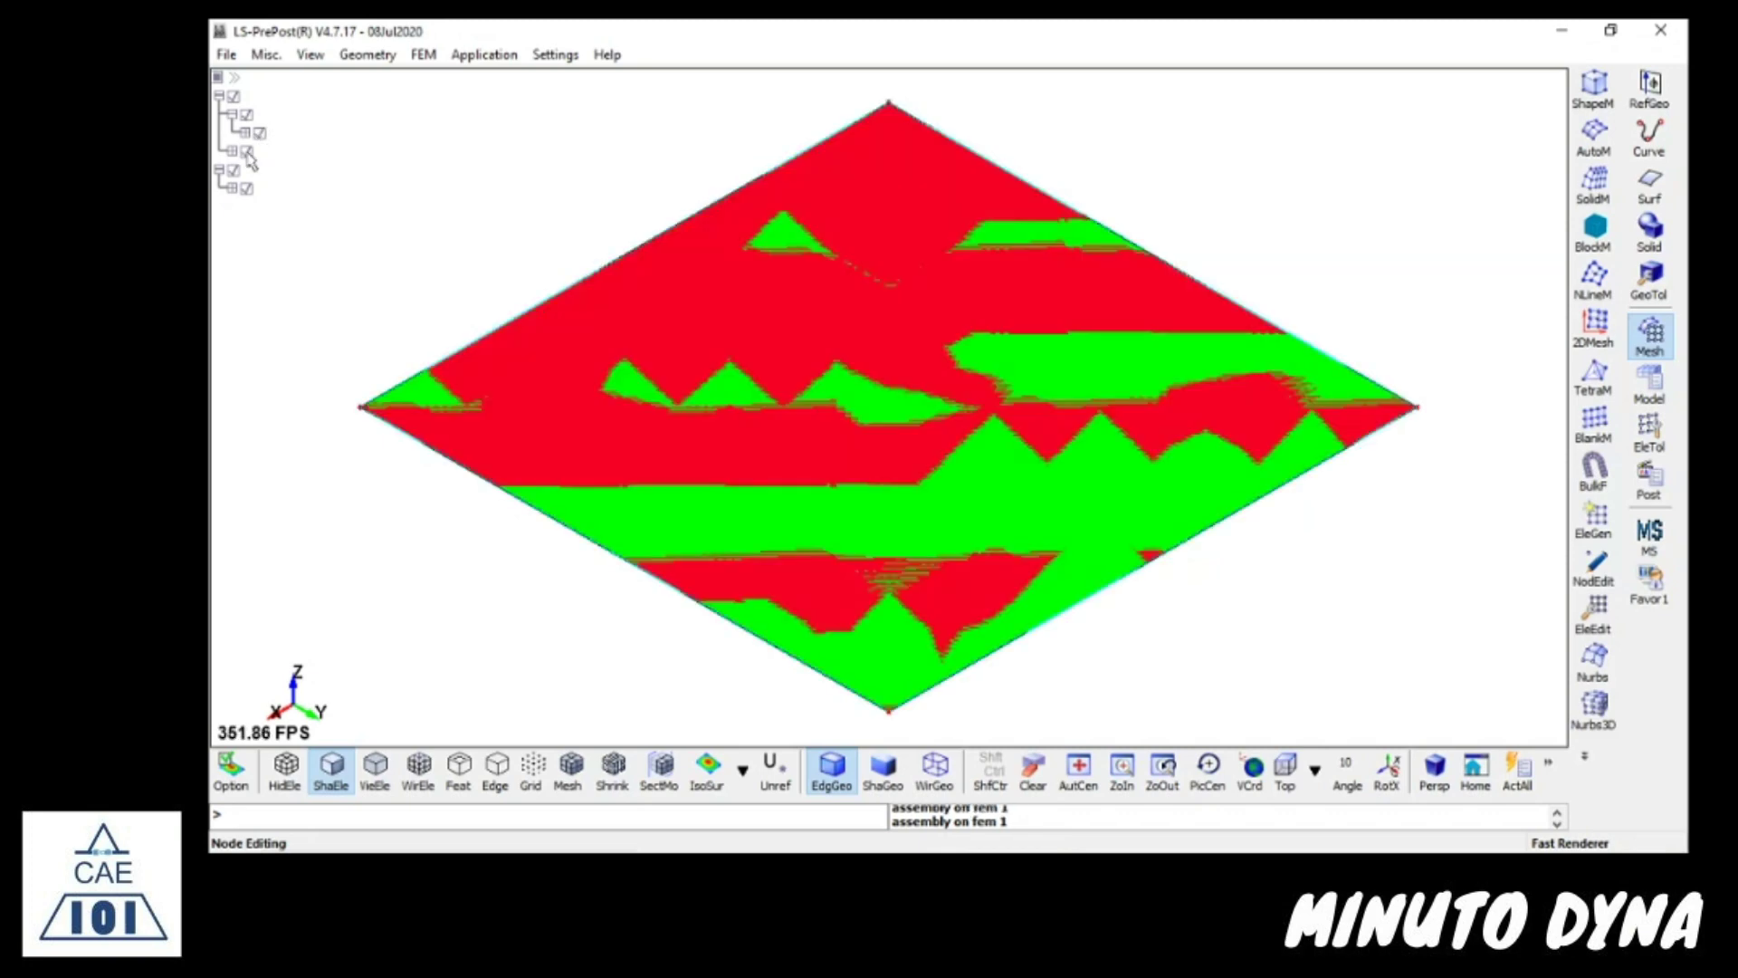
# - Hide the FEM parts, view the planar face in wireframe, shaded without edges and shaded with edges, and show the FEM parts again
pyautogui.click(246, 152)
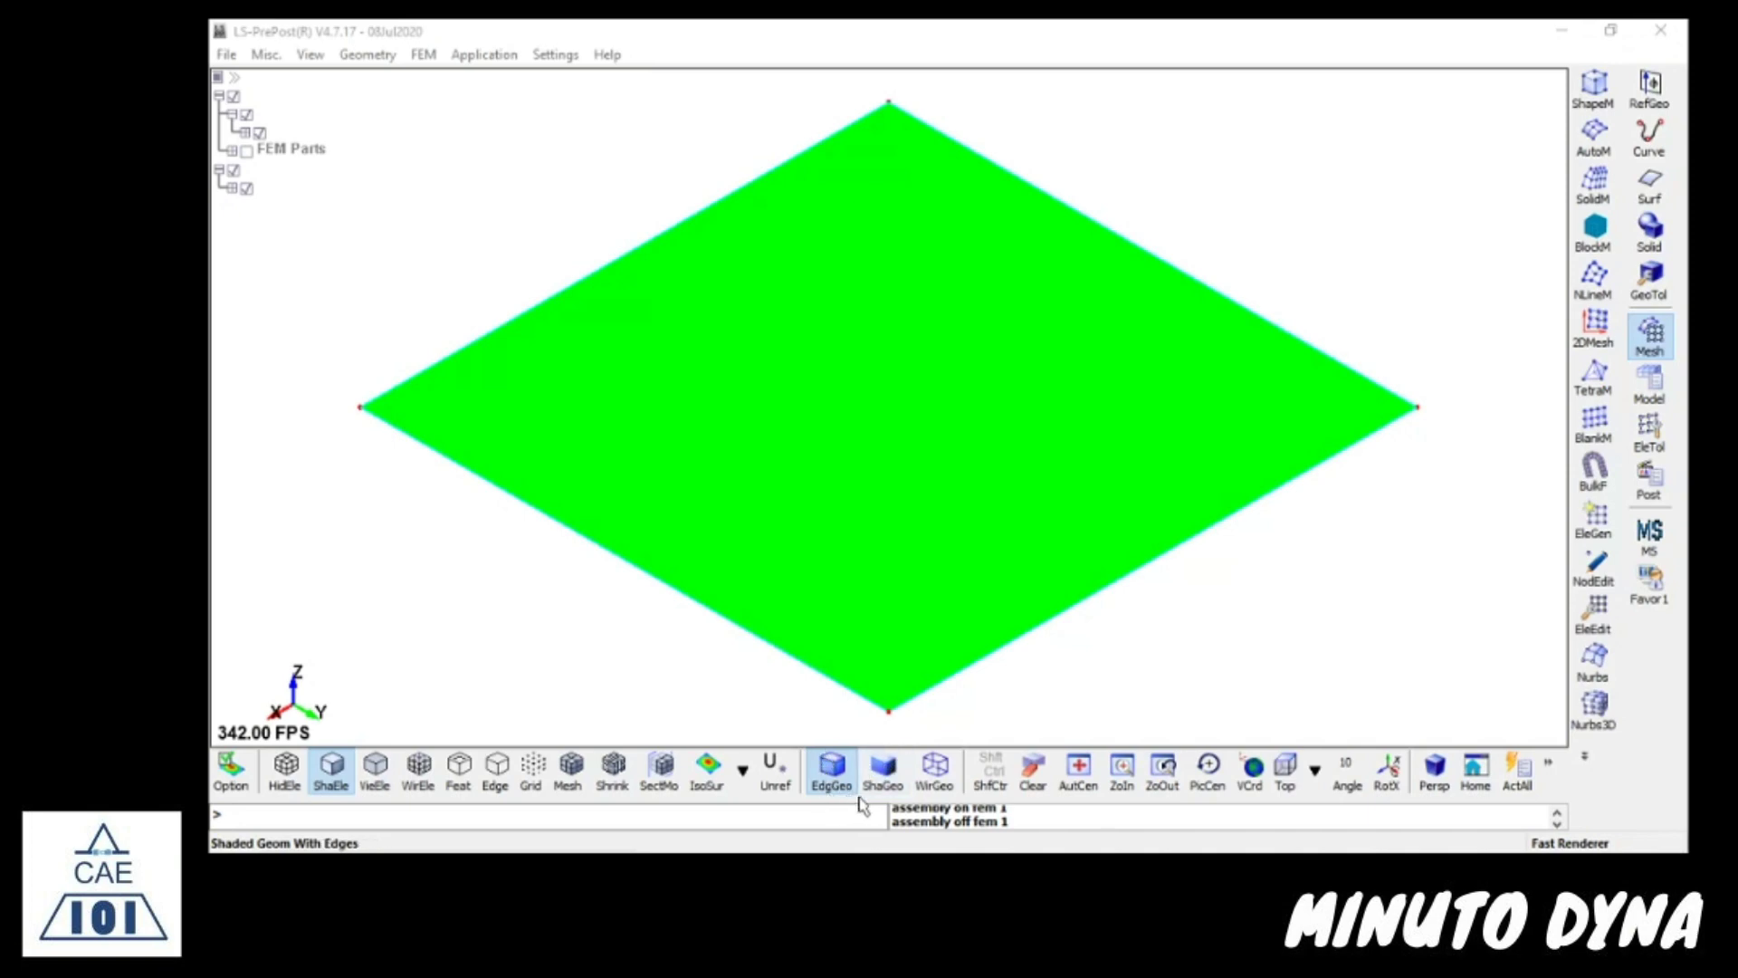
pyautogui.click(938, 774)
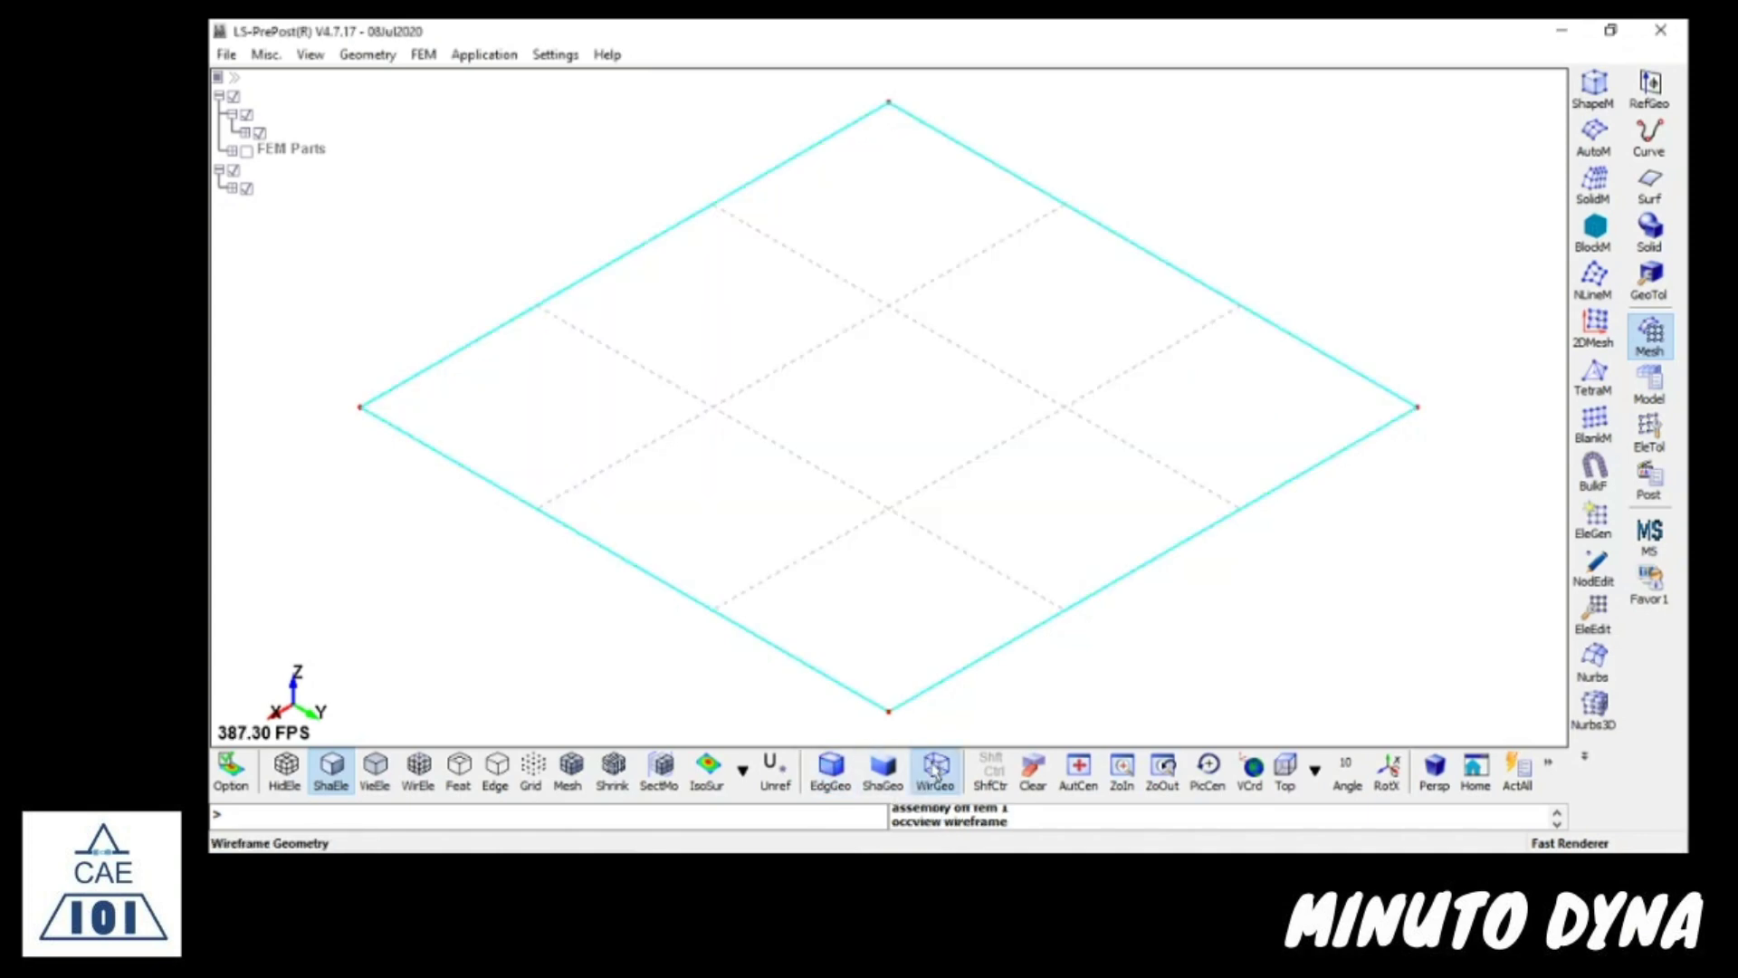
pyautogui.click(886, 772)
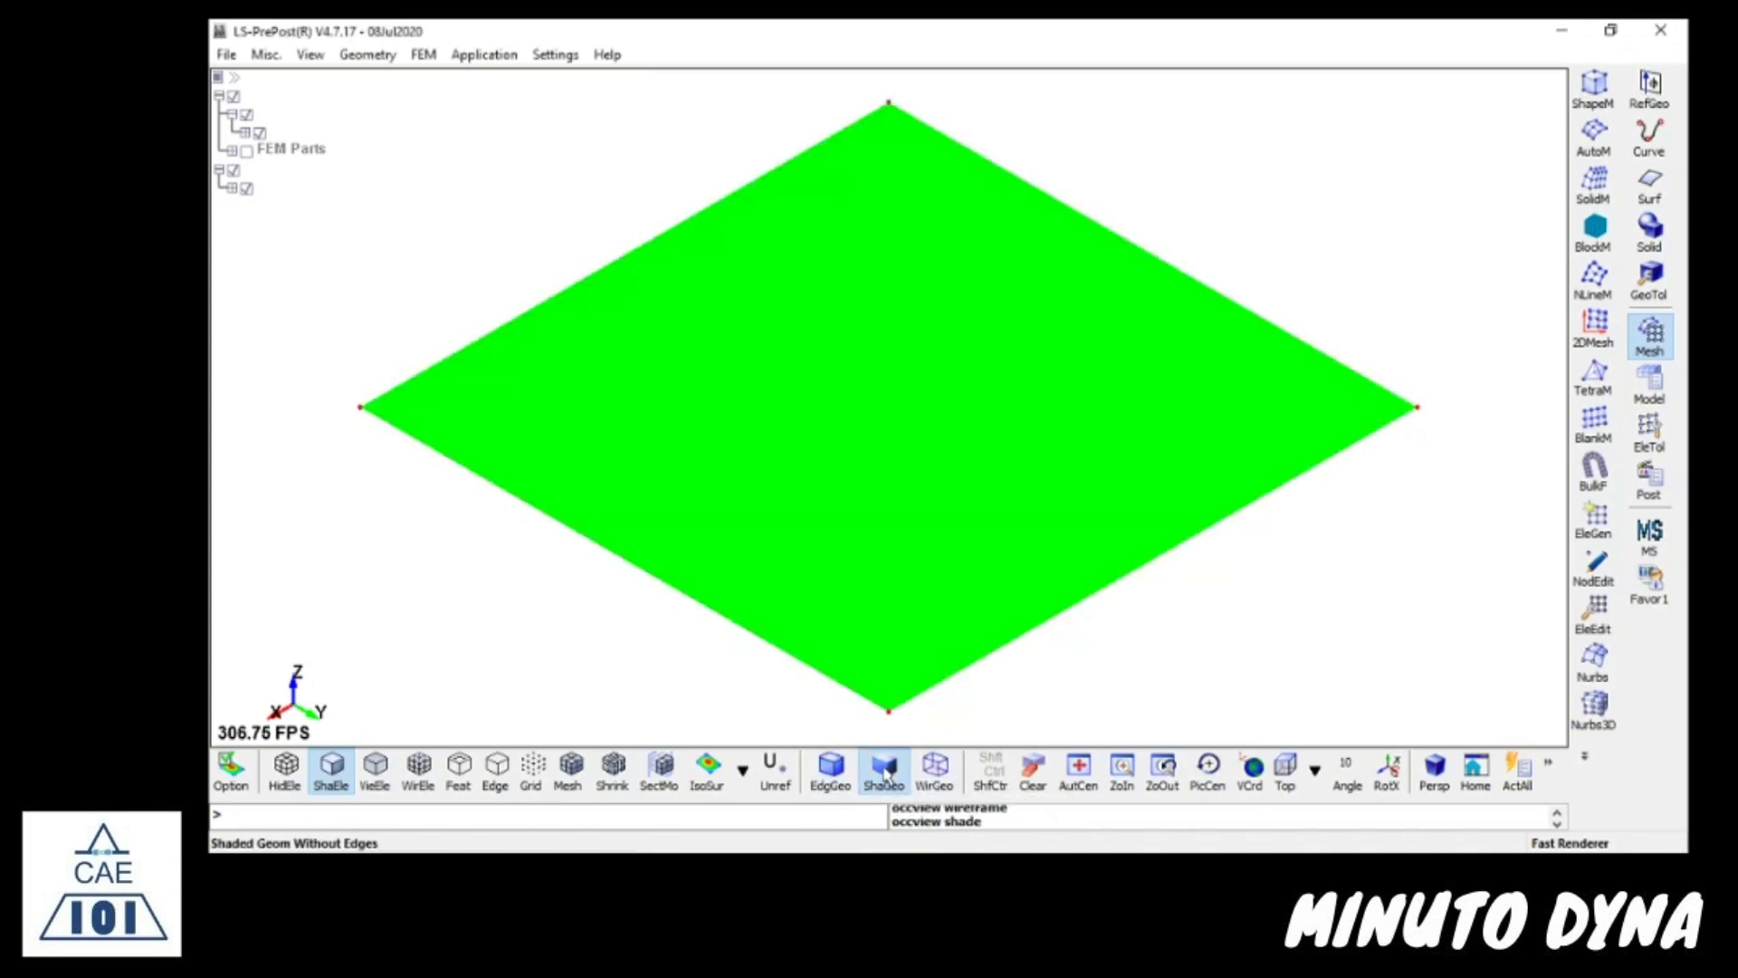
pyautogui.click(832, 775)
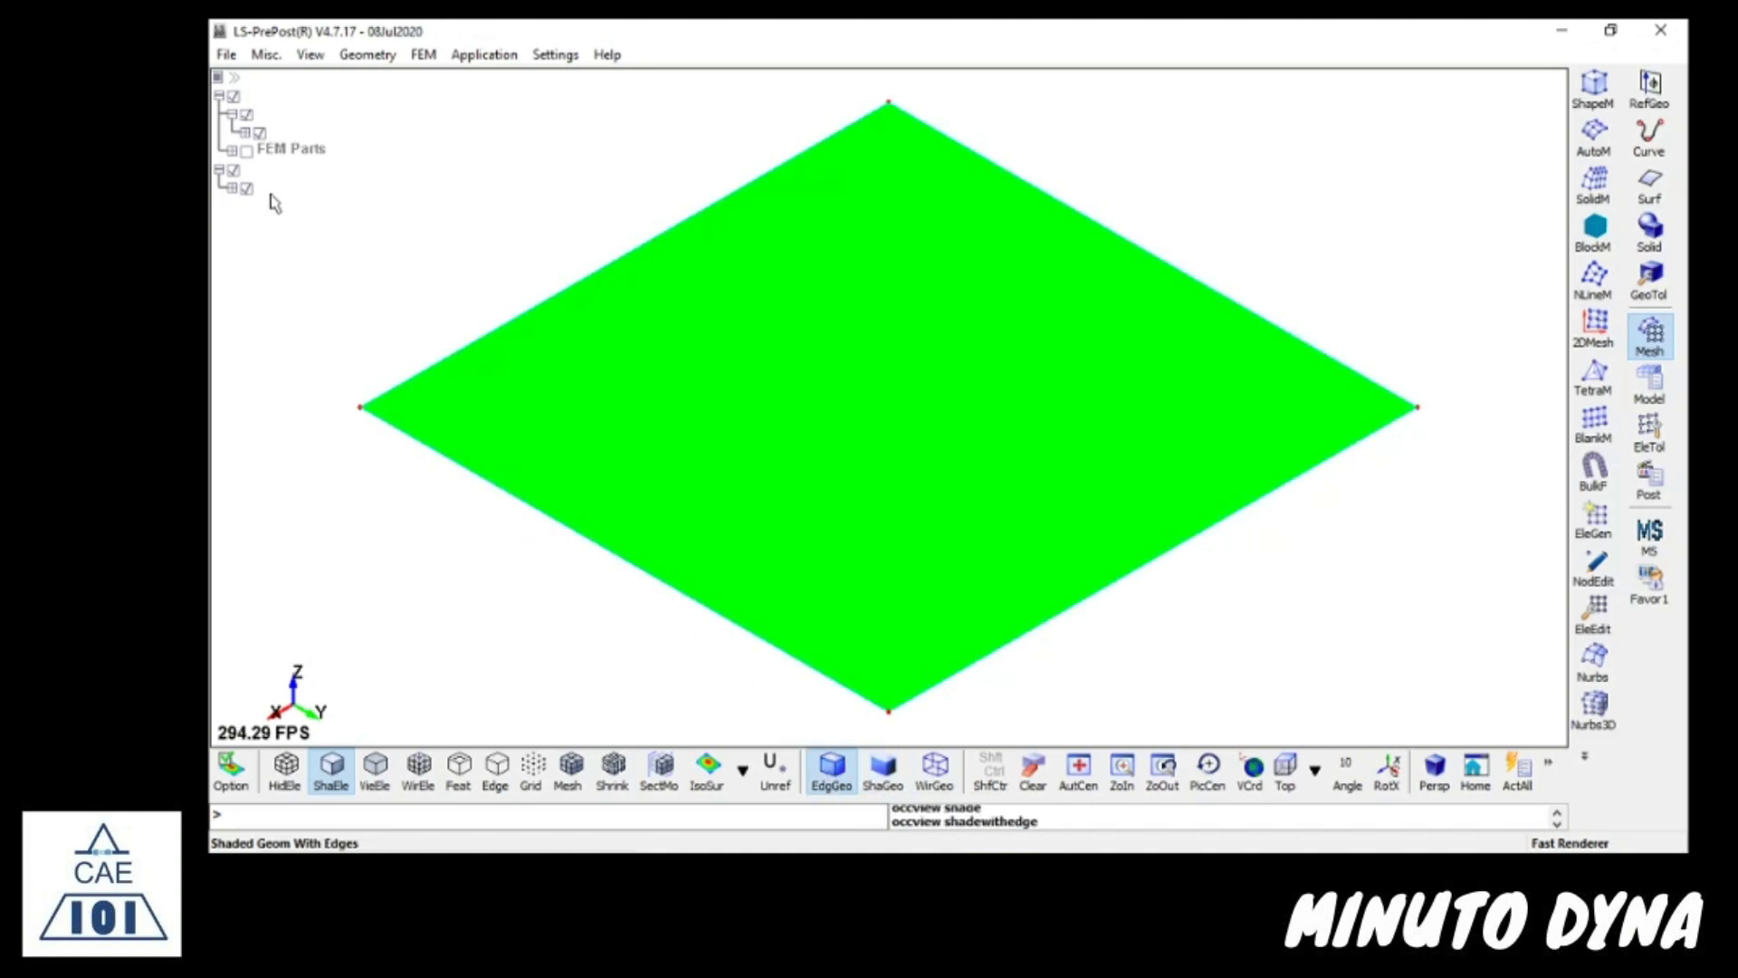
pyautogui.click(246, 152)
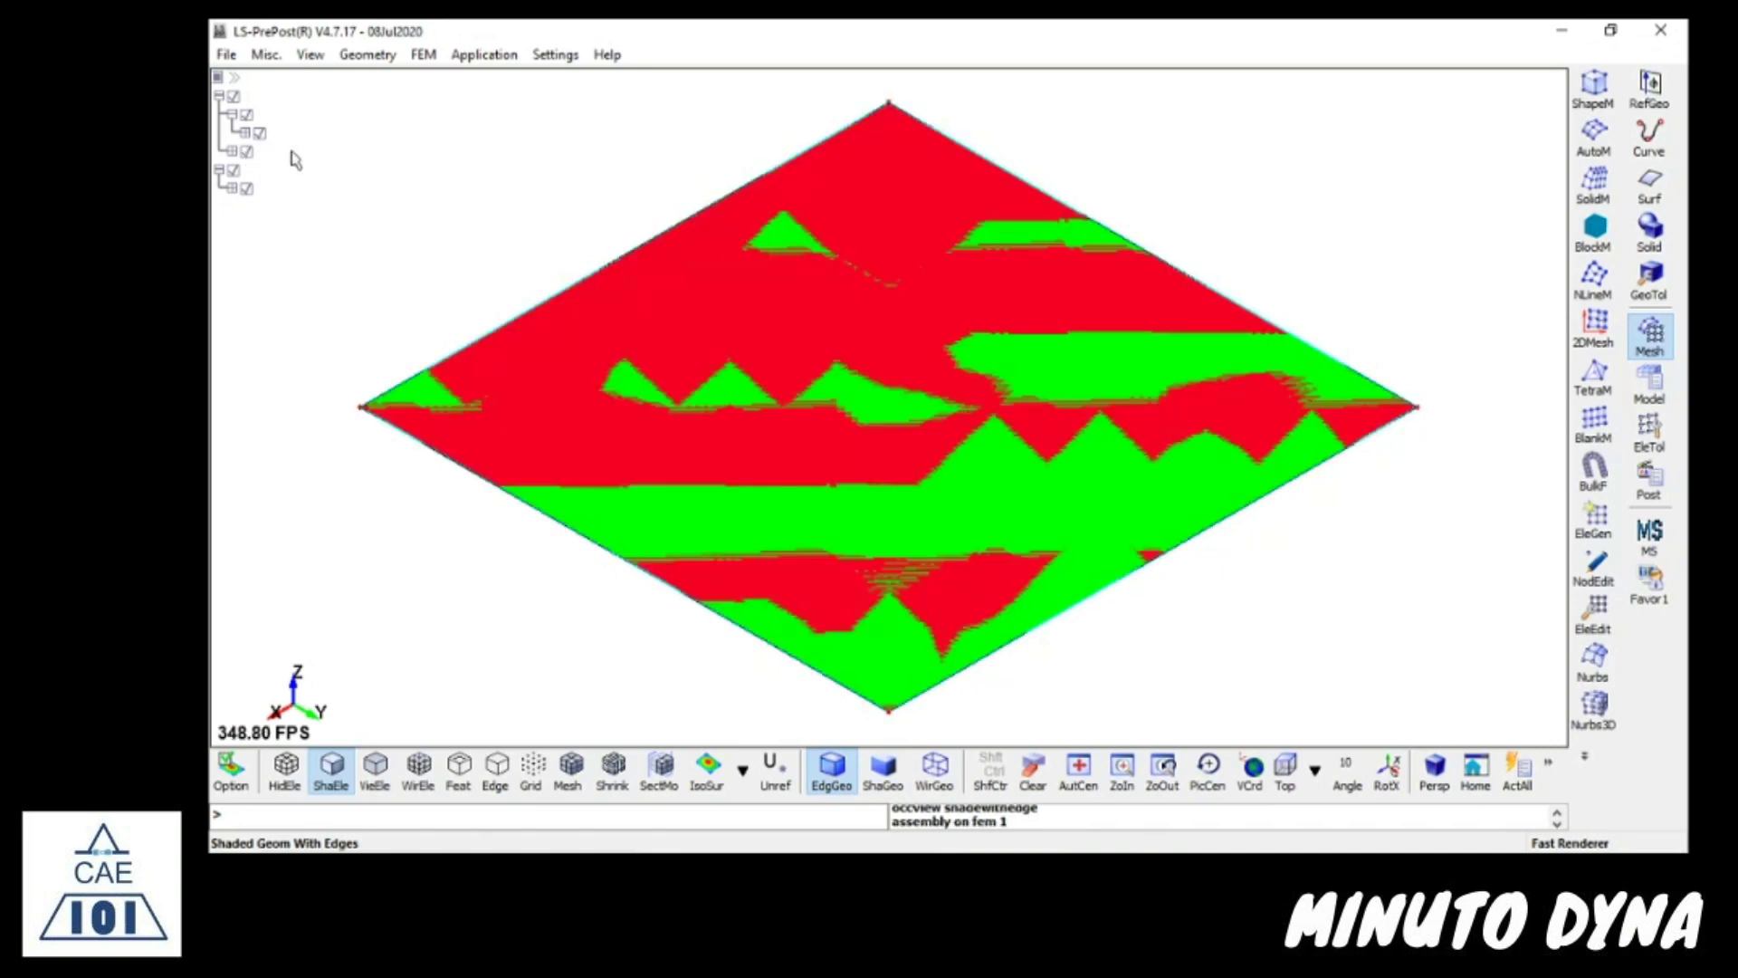
# - Hide Planar Face 1 and turn on the mesh lines of the shaded FEM part
pyautogui.click(260, 134)
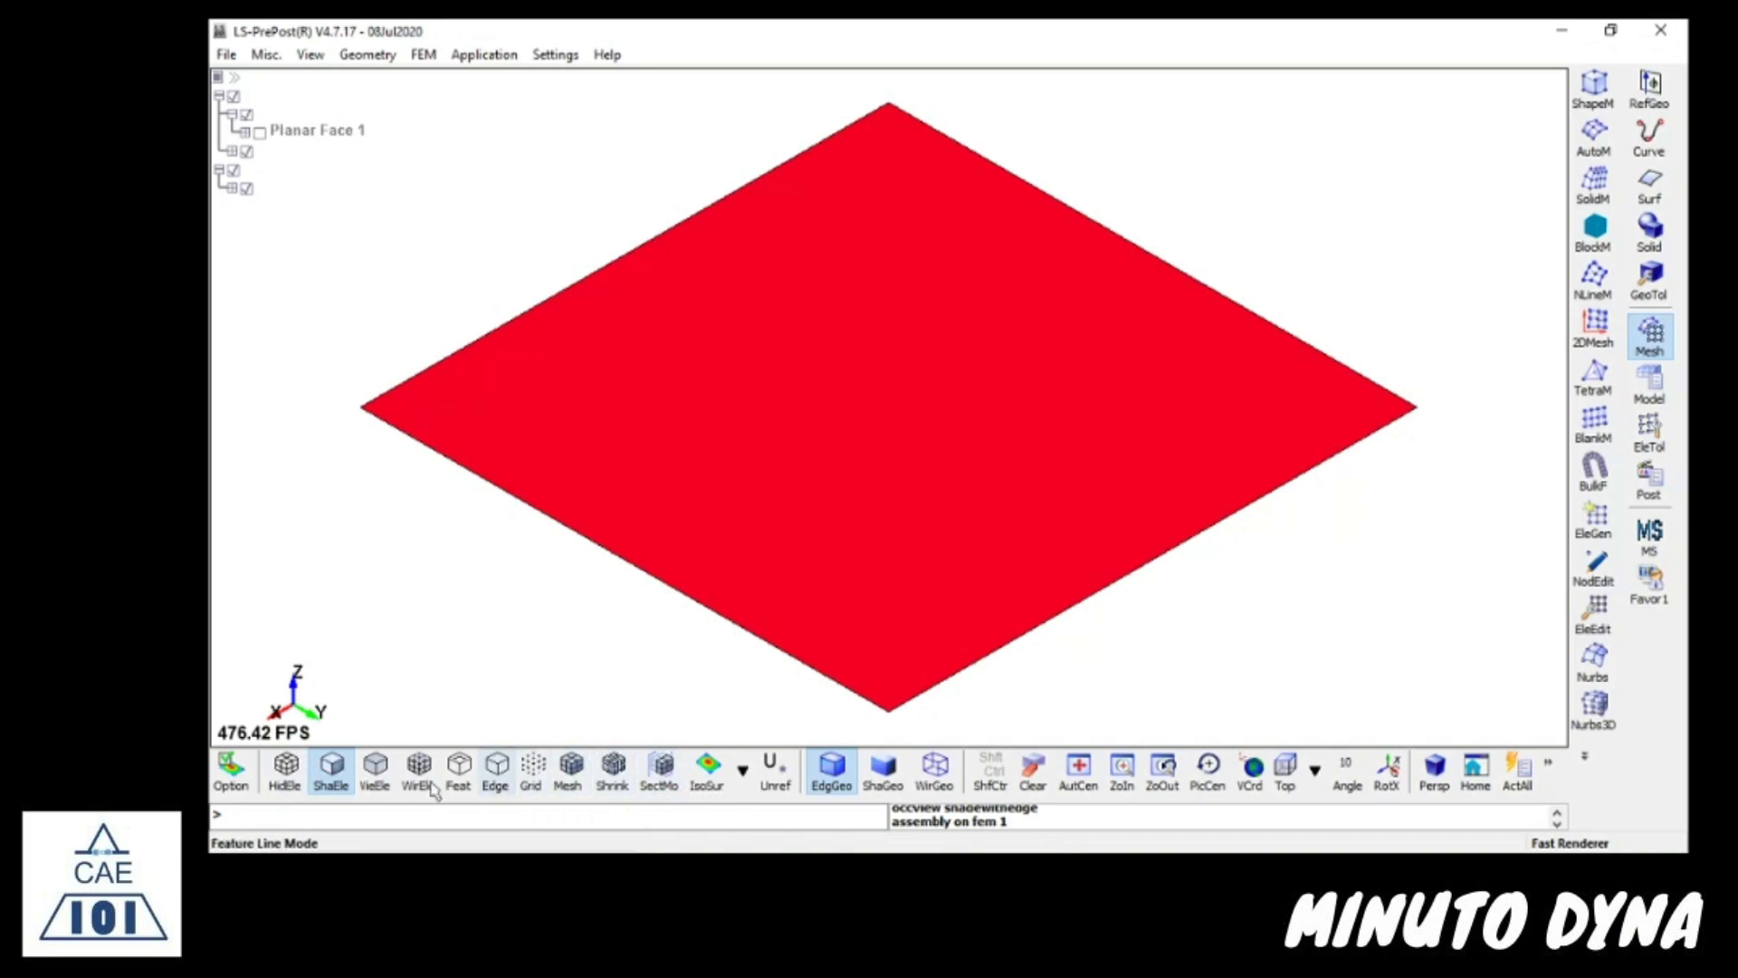
pyautogui.click(570, 771)
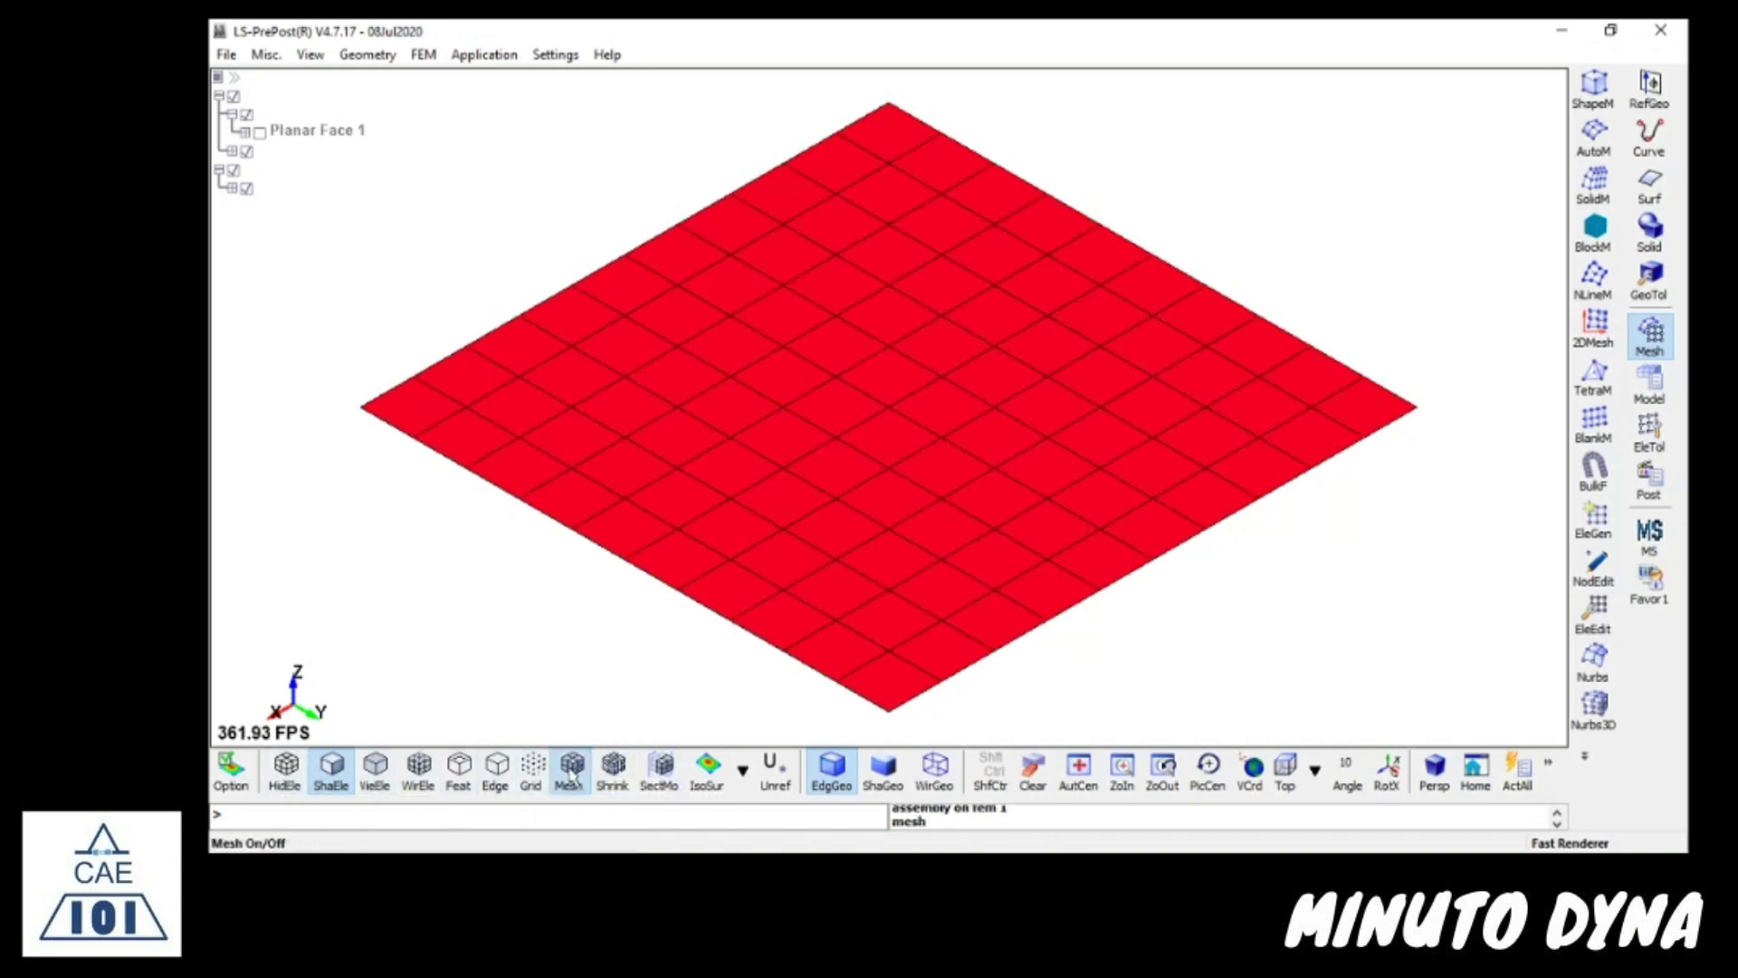
# - Cycle the mesh through the grid, line, wireframe, view and hidden element modes, return to shaded elements, and toggle the mesh lines off and on
pyautogui.click(533, 770)
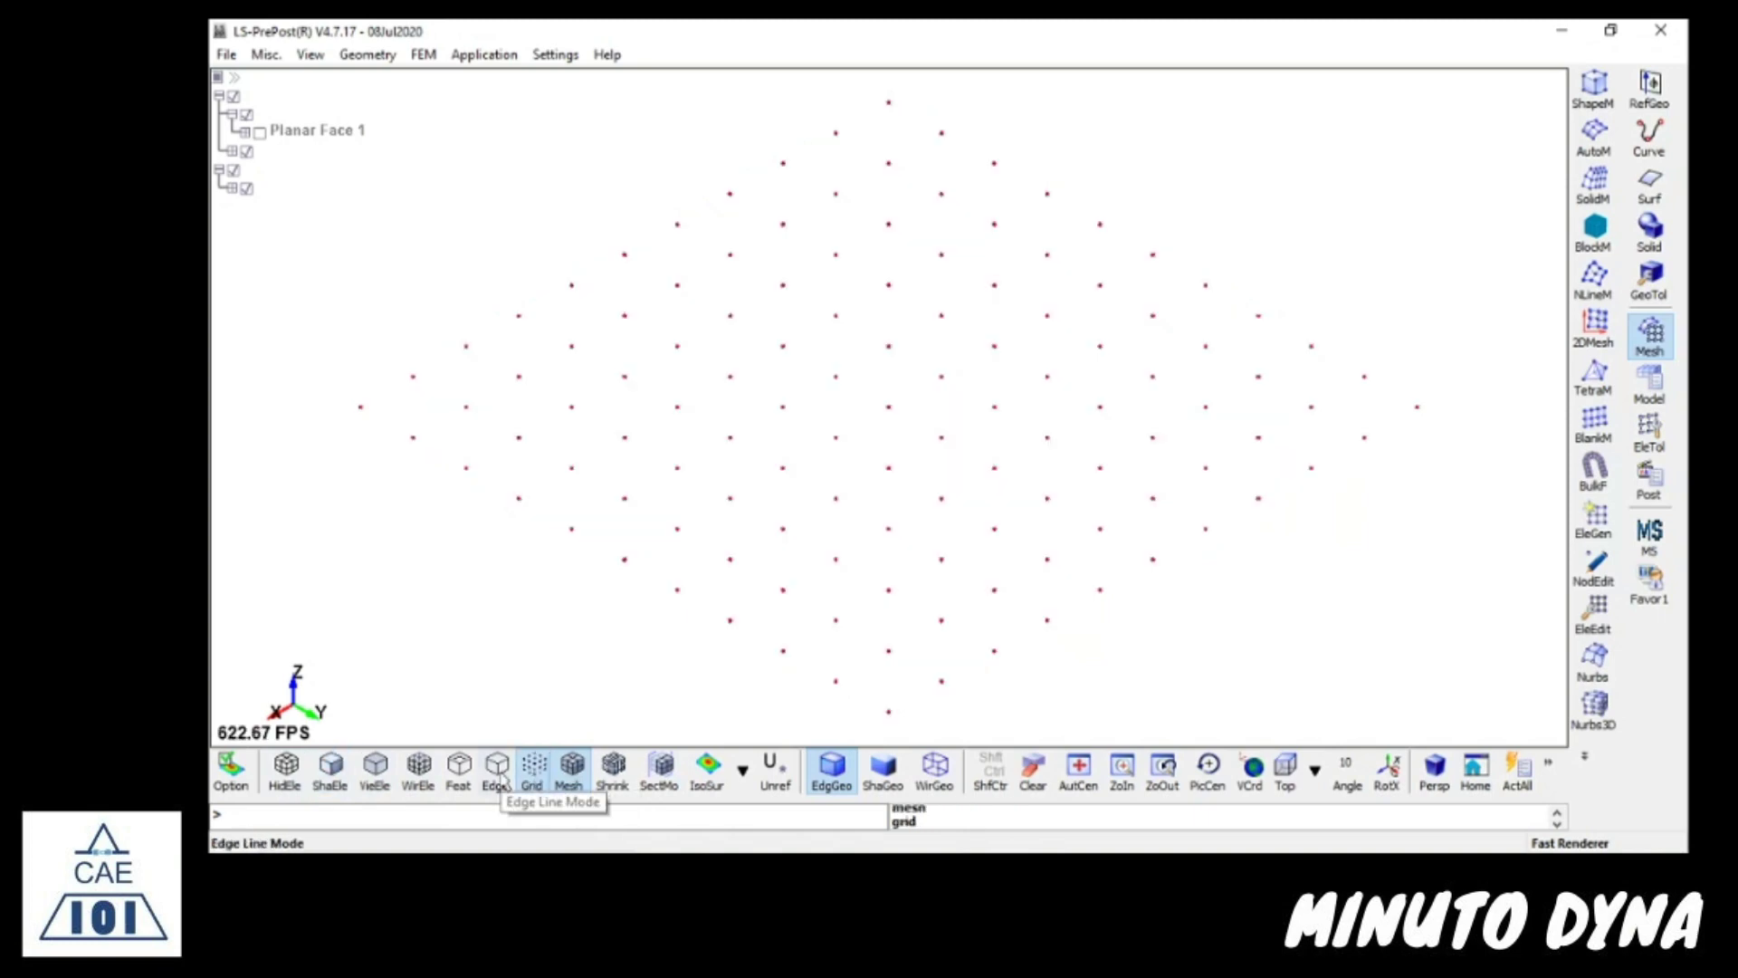
pyautogui.click(496, 770)
pyautogui.click(417, 770)
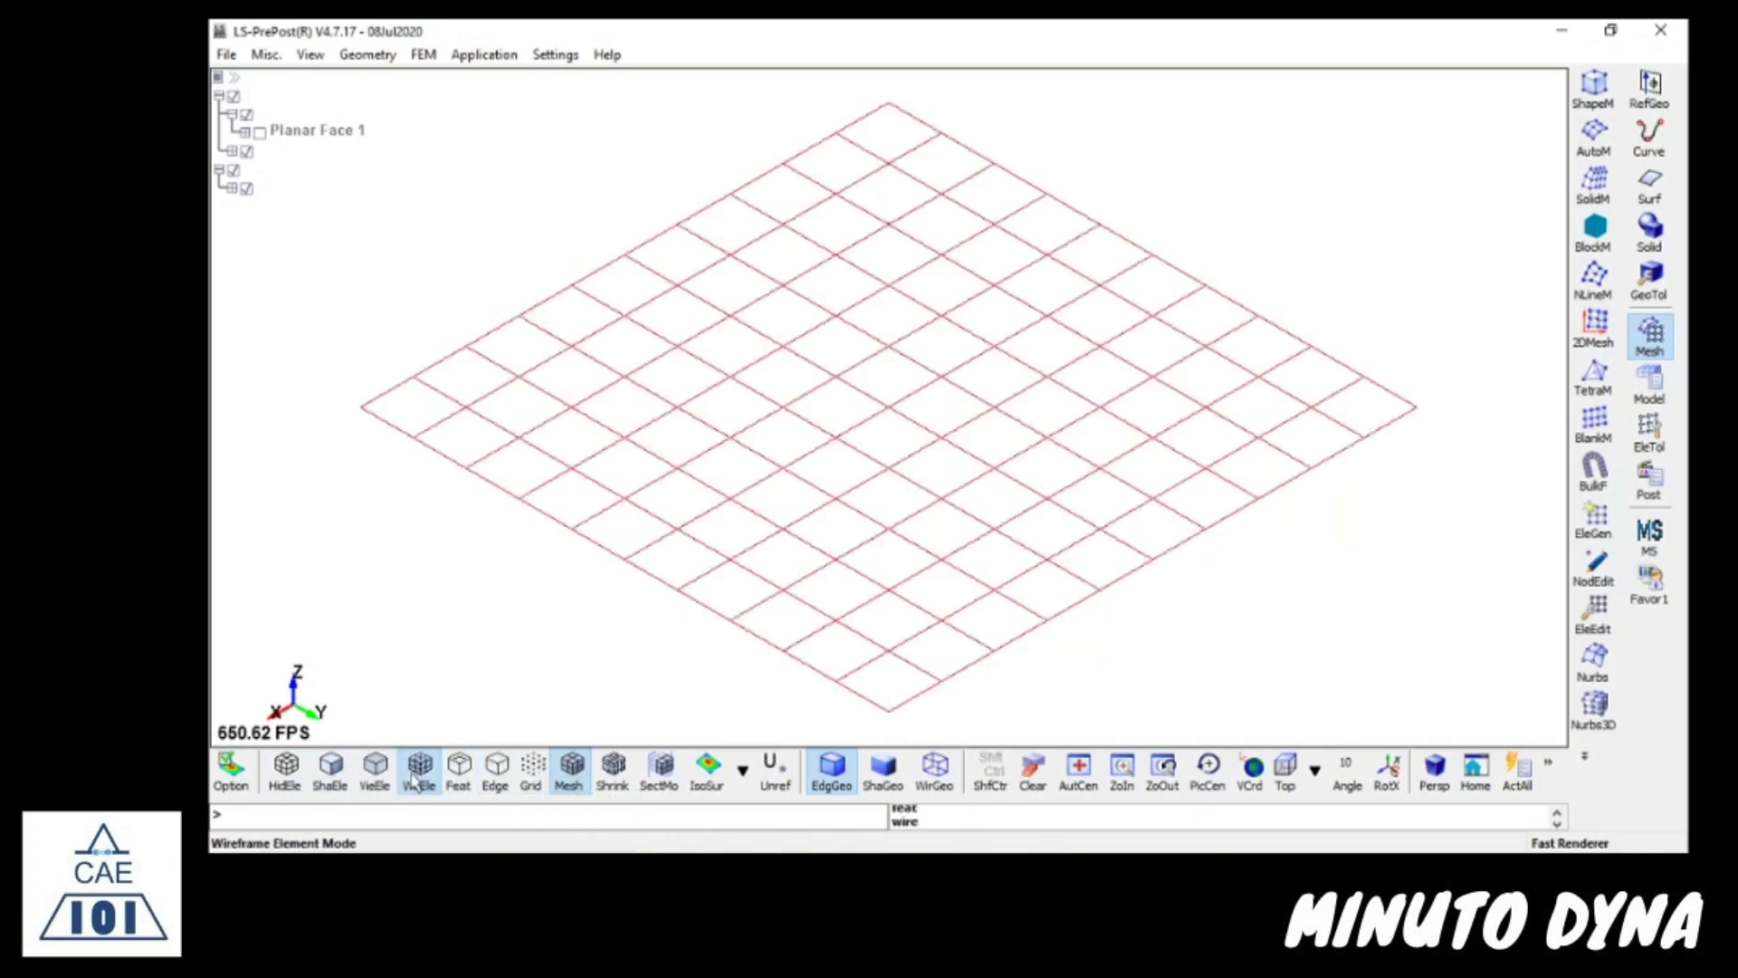
pyautogui.click(375, 769)
pyautogui.click(332, 770)
pyautogui.click(285, 769)
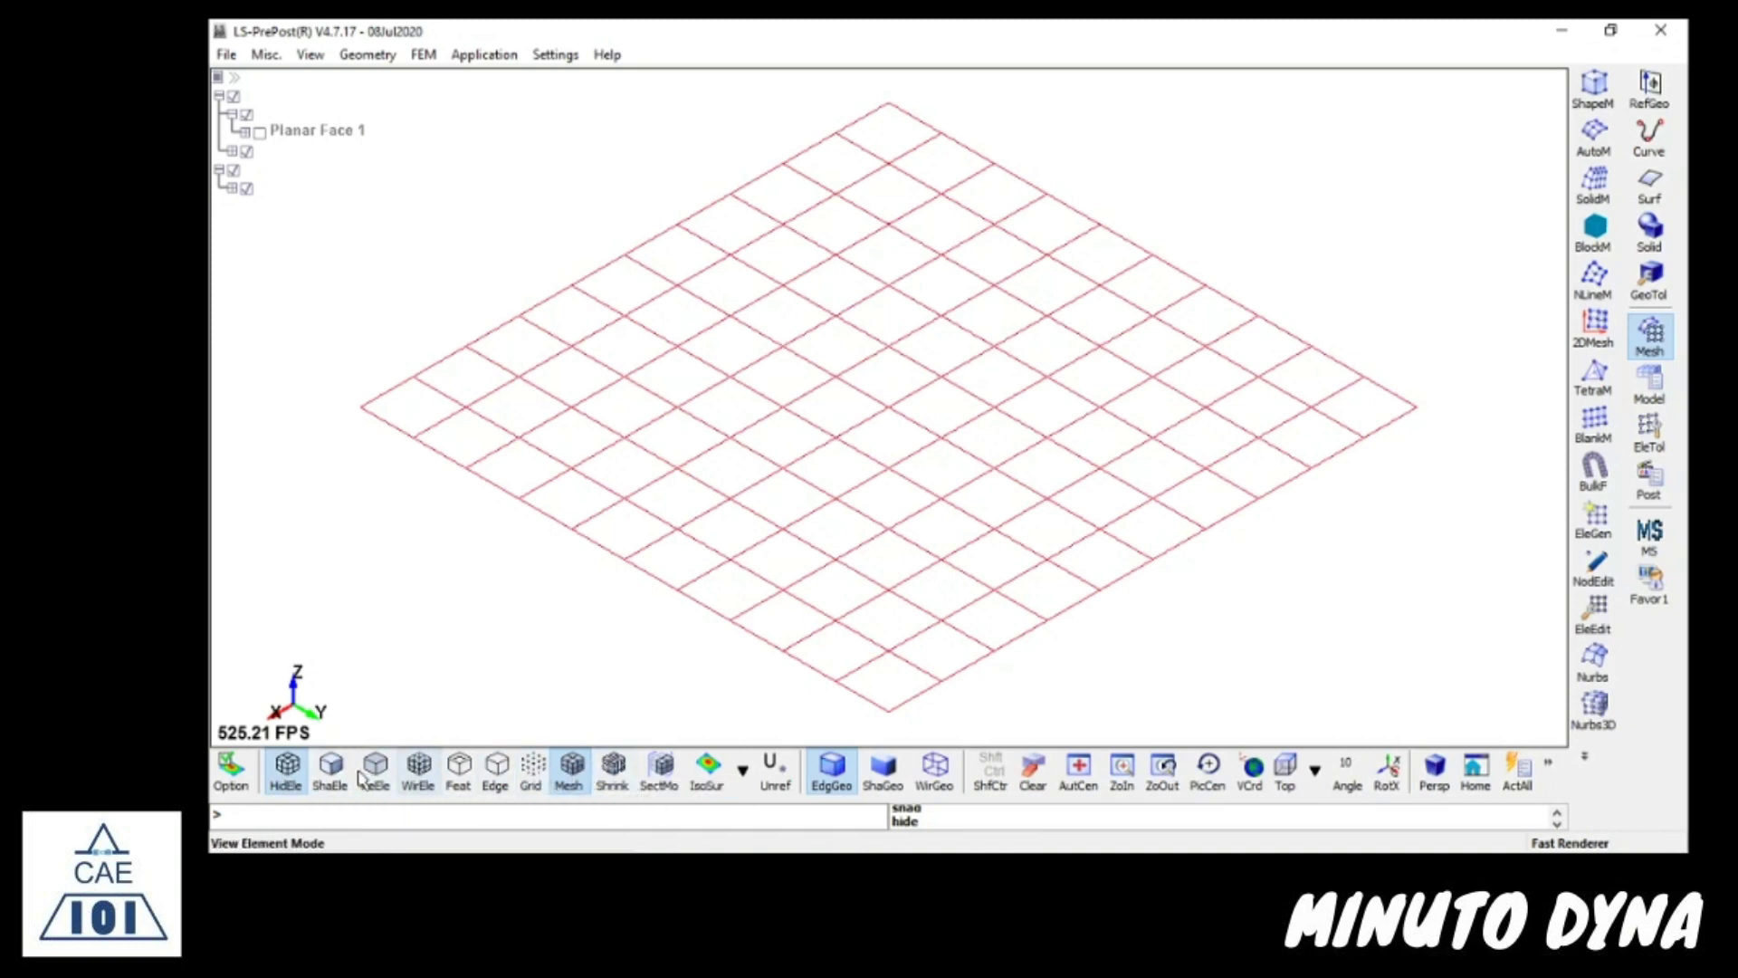
pyautogui.click(332, 769)
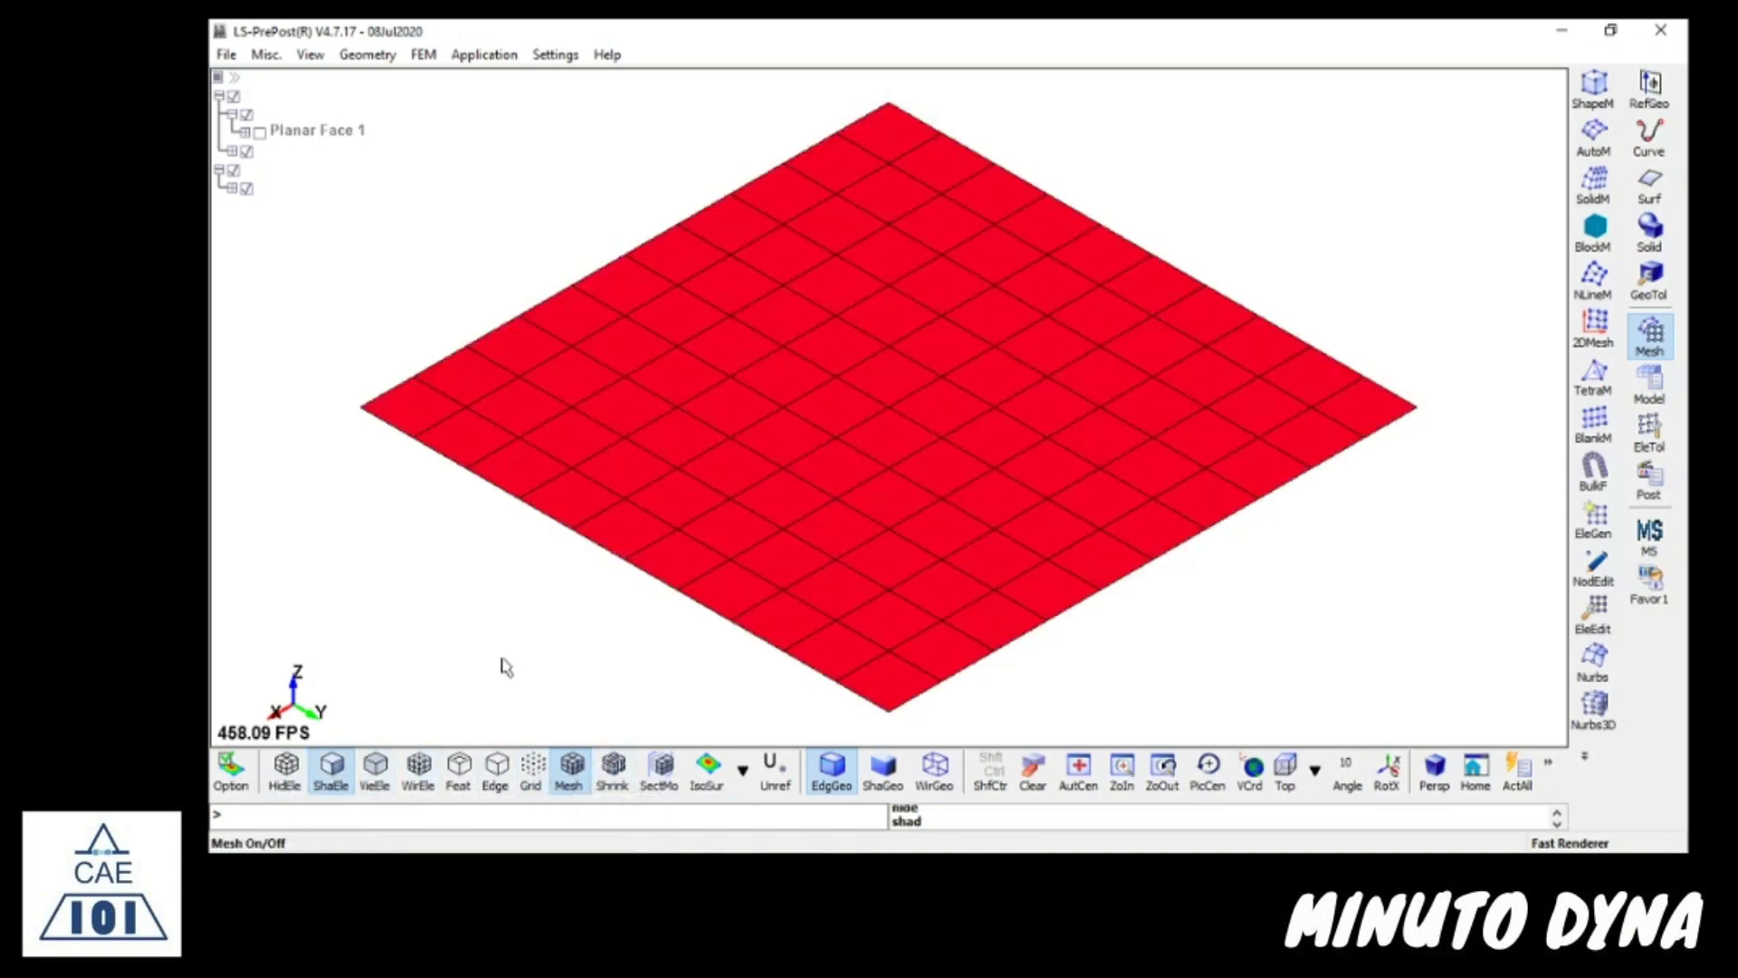
pyautogui.click(571, 779)
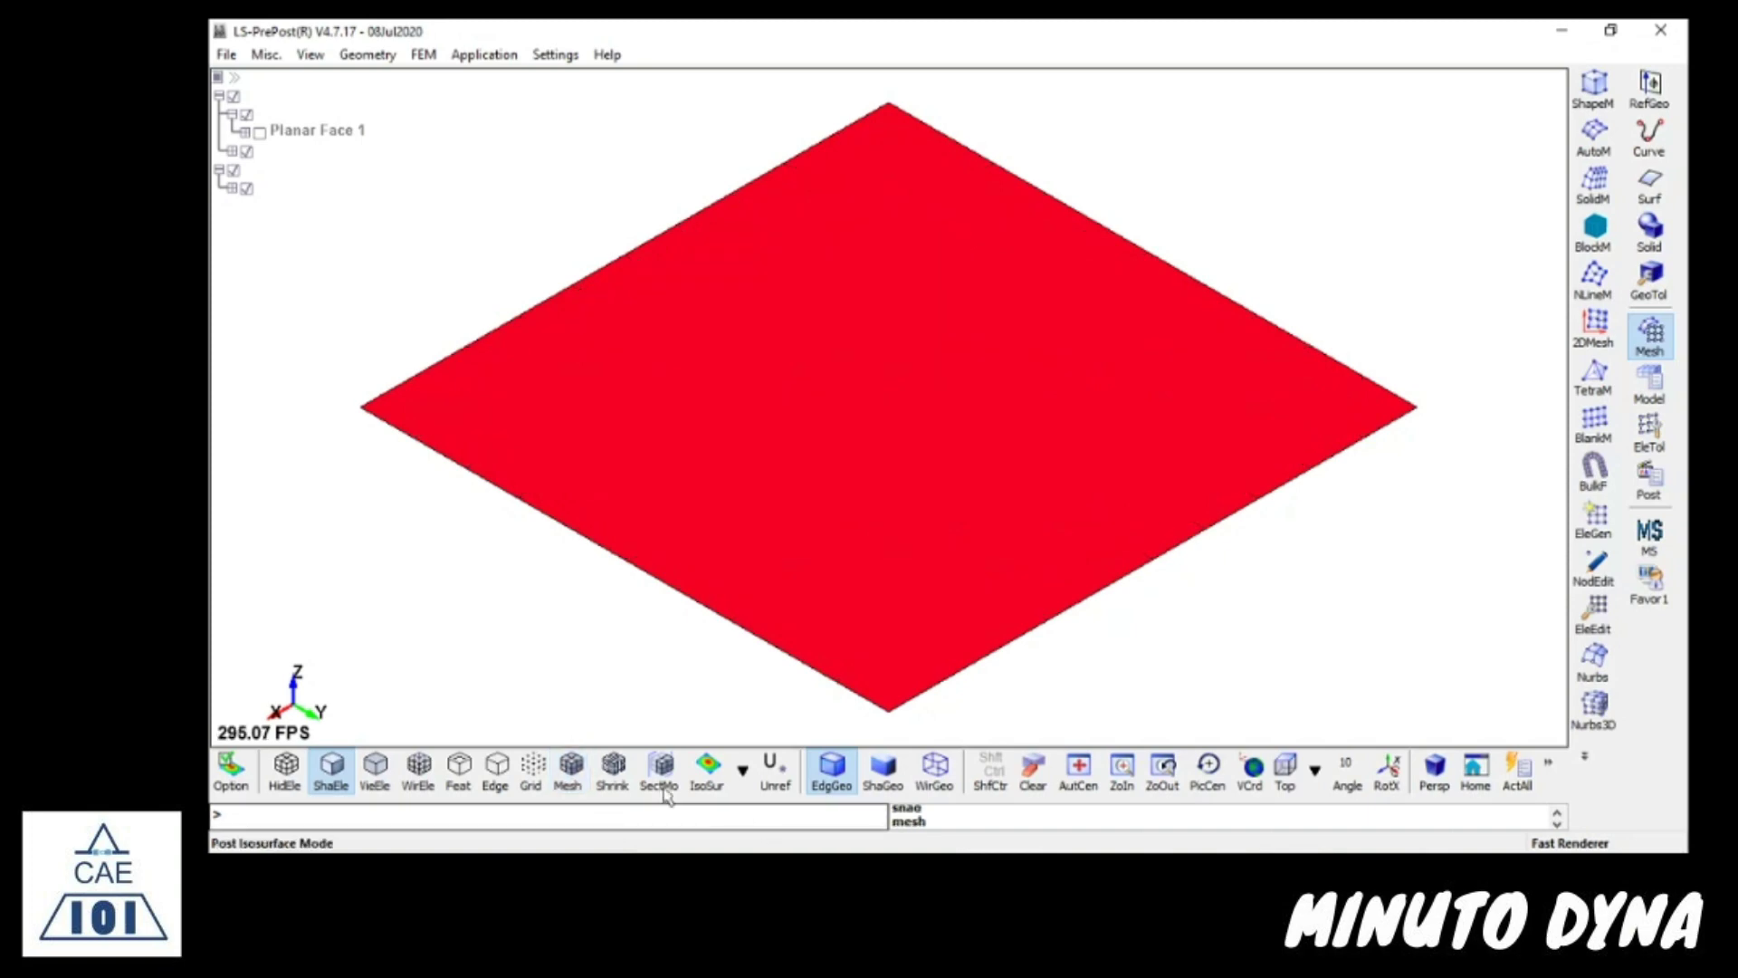
pyautogui.click(572, 772)
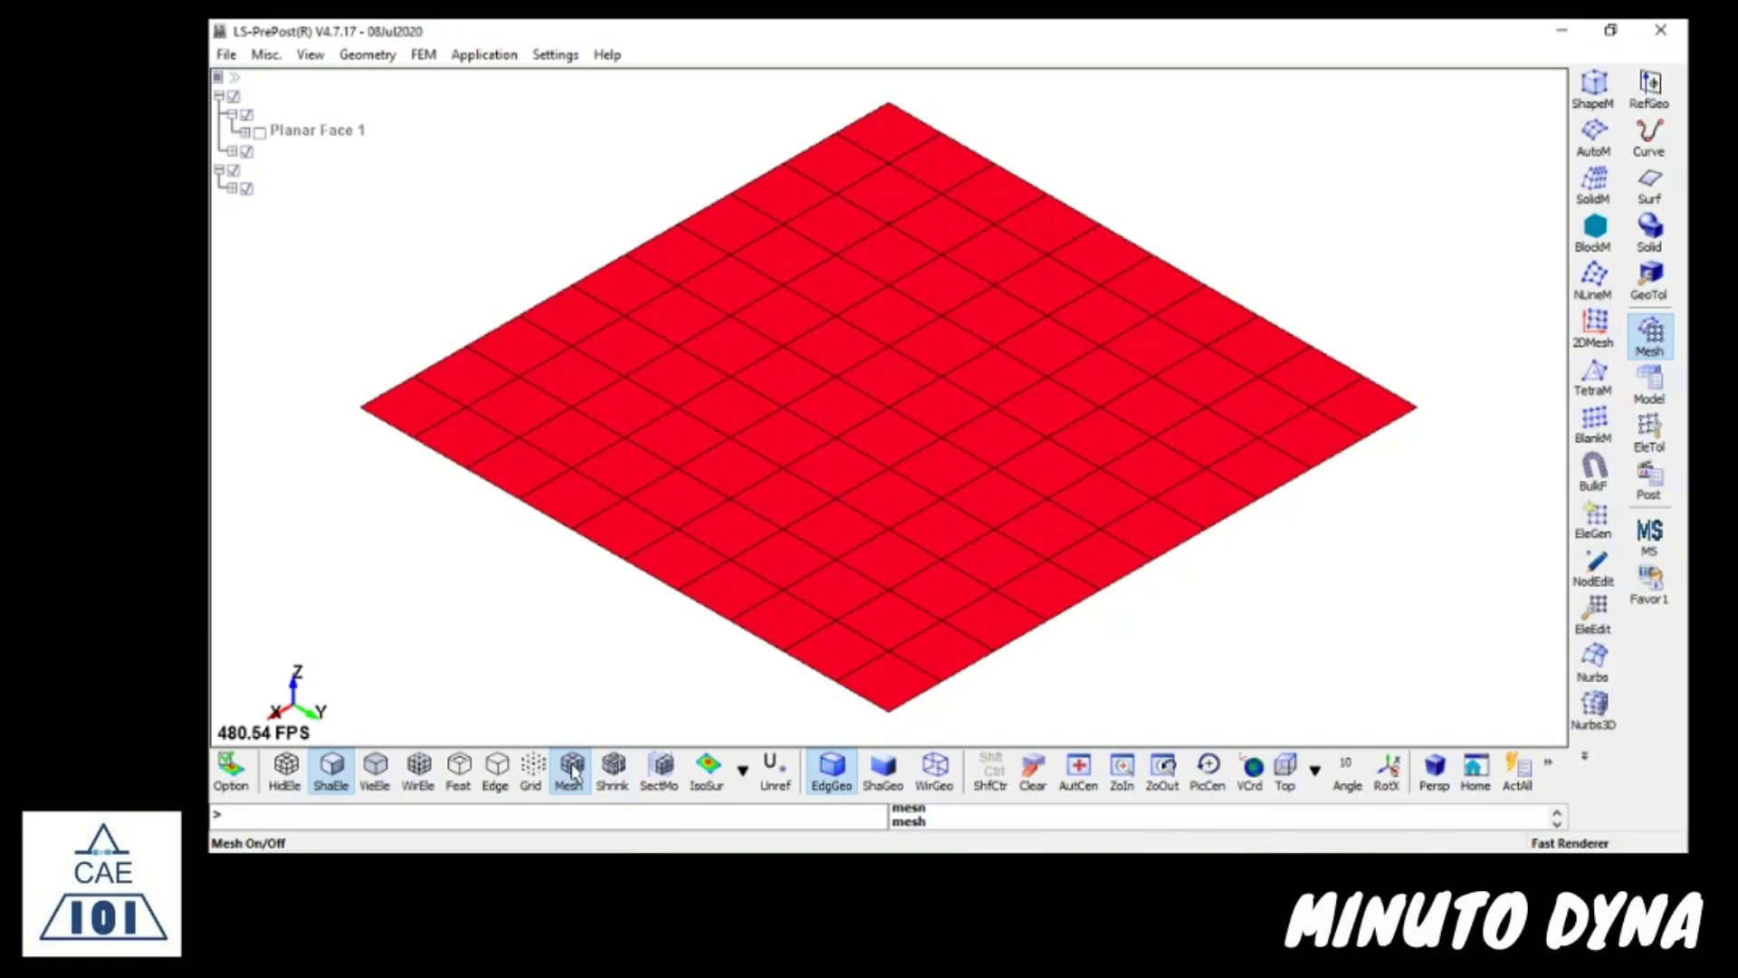
# - Inspect the meshed plate from different angles and distances, and auto-center it in an oblique orientation
pyautogui.scroll(-4, 966, 341)
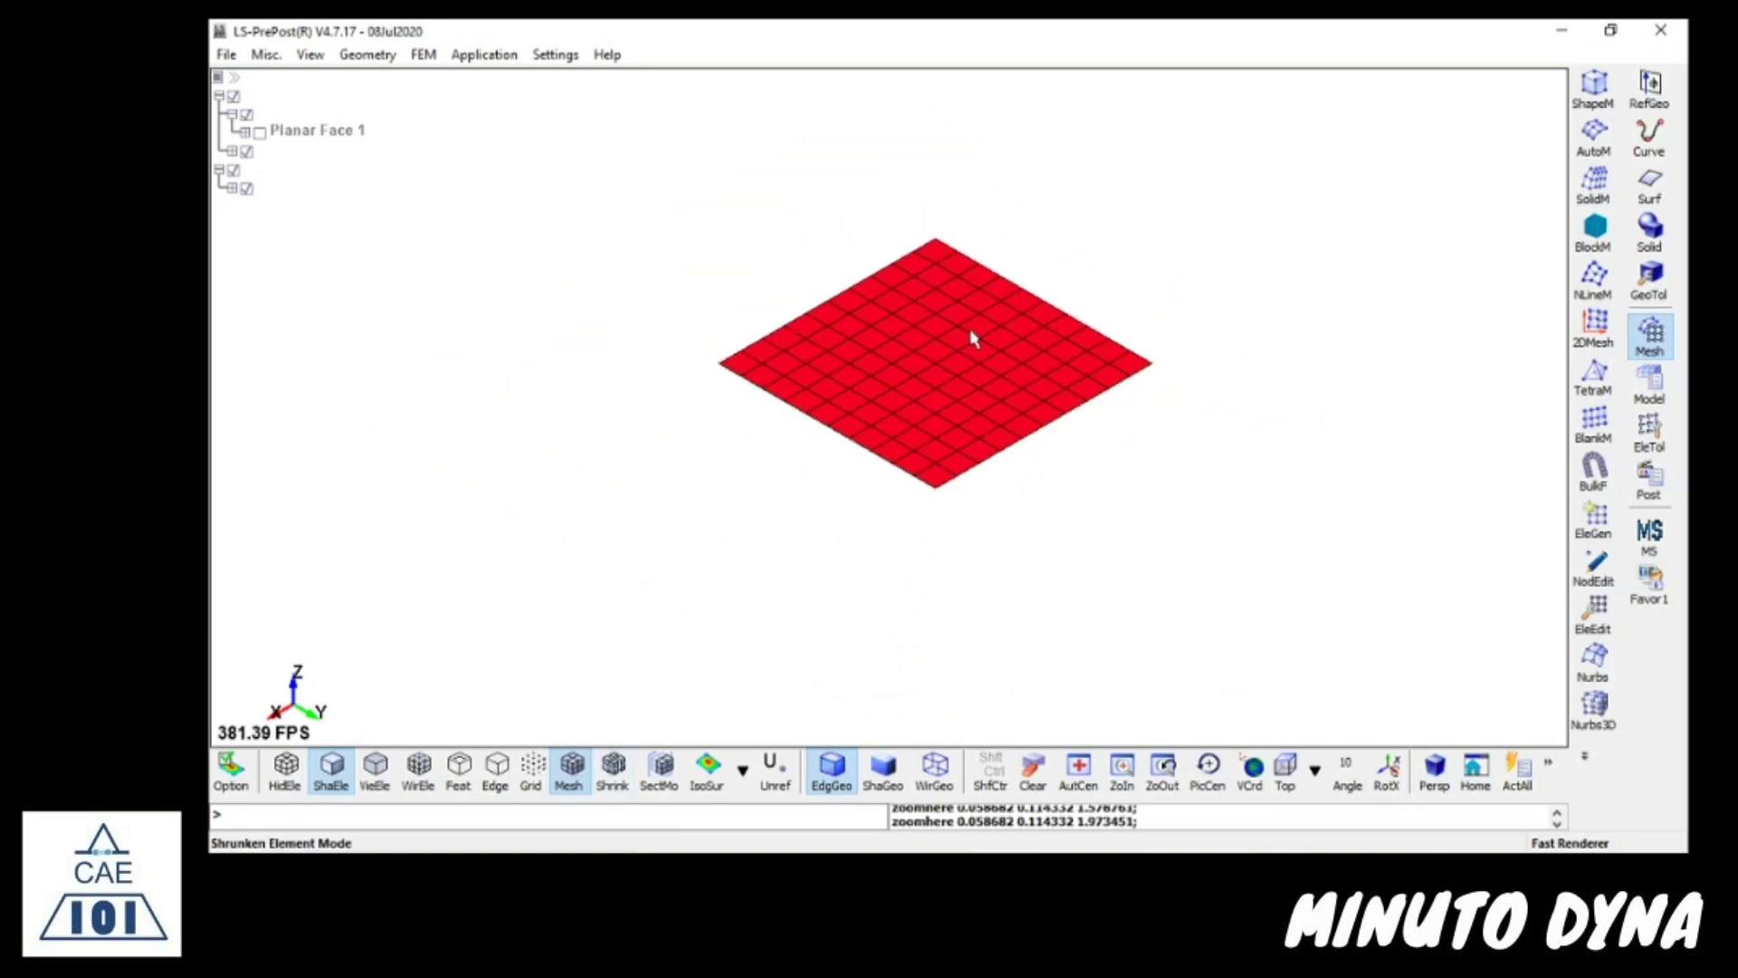
pyautogui.keyDown('ctrl'); pyautogui.moveTo(970, 337); pyautogui.dragTo(960, 301); pyautogui.keyUp('ctrl')
pyautogui.scroll(3, 938, 426)
pyautogui.scroll(-3, 959, 461)
pyautogui.scroll(3, 920, 403)
pyautogui.scroll(-3, 939, 400)
pyautogui.moveTo(939, 399)
pyautogui.keyDown('ctrl'); pyautogui.mouseDown()
pyautogui.moveTo(1075, 485)
pyautogui.moveTo(994, 425)
pyautogui.moveTo(742, 446)
pyautogui.moveTo(761, 594)
pyautogui.moveTo(1168, 298)
pyautogui.moveTo(1087, 335)
pyautogui.moveTo(1069, 224)
pyautogui.mouseUp(); pyautogui.keyUp('ctrl')
pyautogui.scroll(2, 1030, 367)
pyautogui.scroll(1, 1031, 367)
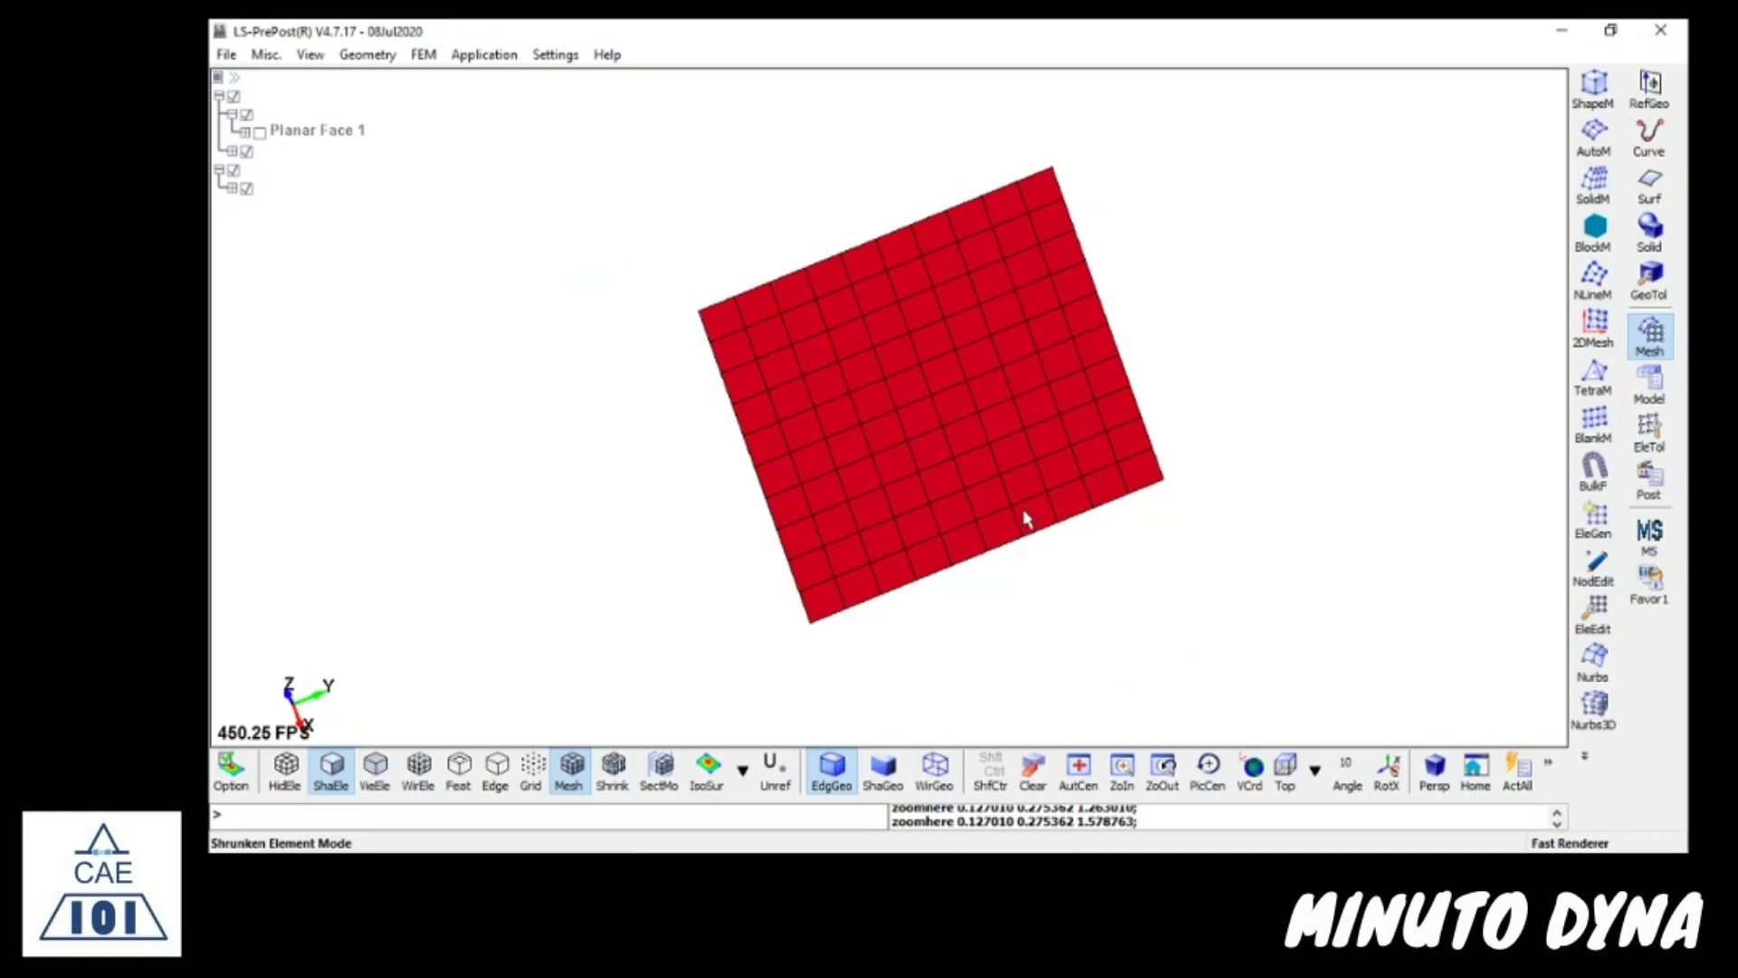
pyautogui.scroll(2, 1026, 517)
pyautogui.keyDown('shift'); pyautogui.moveTo(997, 393); pyautogui.dragTo(1059, 275); pyautogui.keyUp('shift')
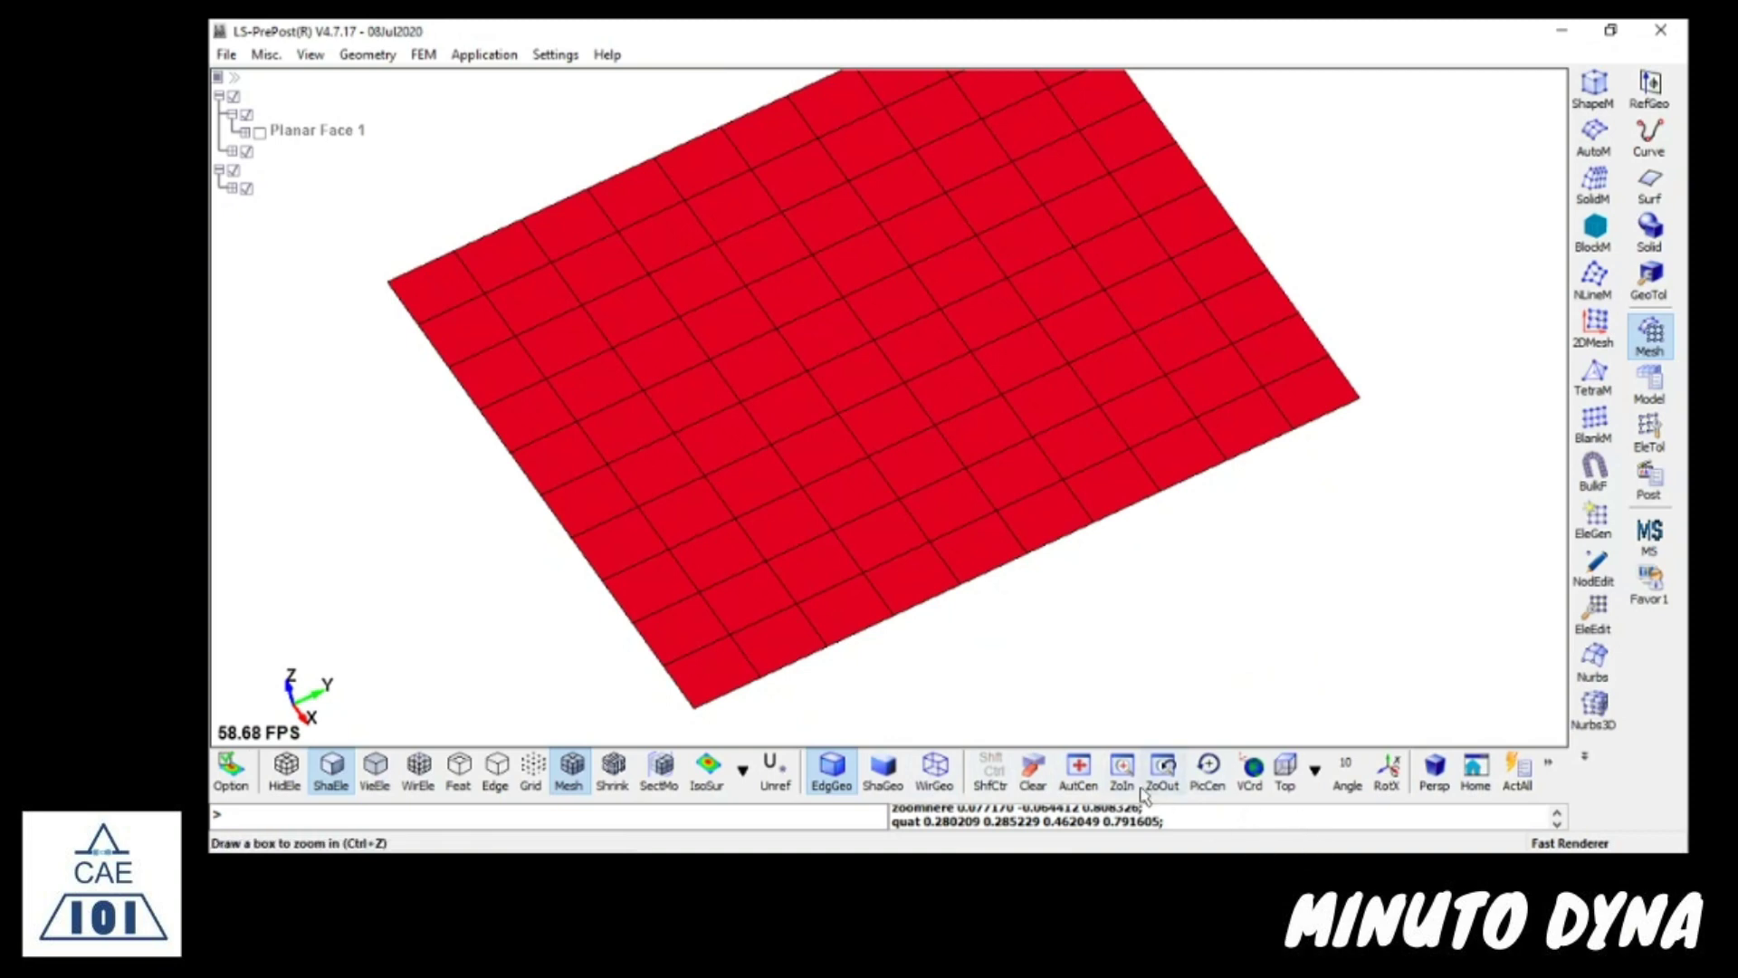
pyautogui.click(1079, 772)
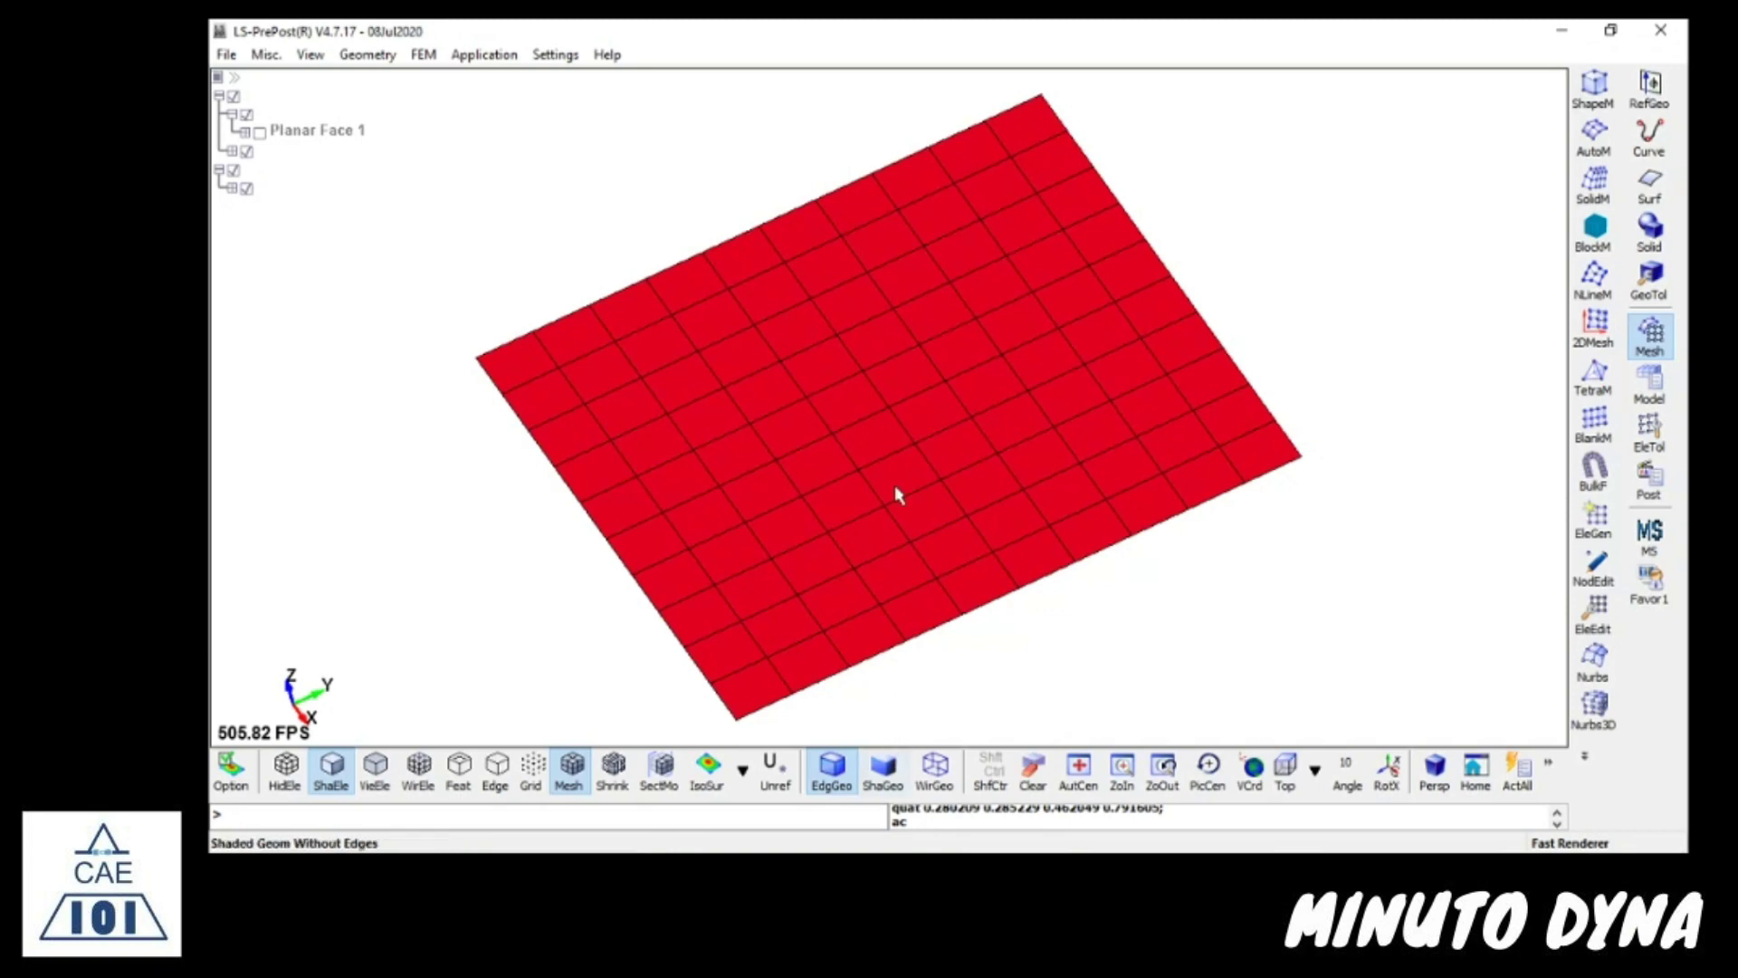
# - Zoom in until the plate is mostly out of view and bring it back with auto center
pyautogui.scroll(-2, 905, 357)
pyautogui.scroll(3, 1128, 473)
pyautogui.scroll(3, 1118, 466)
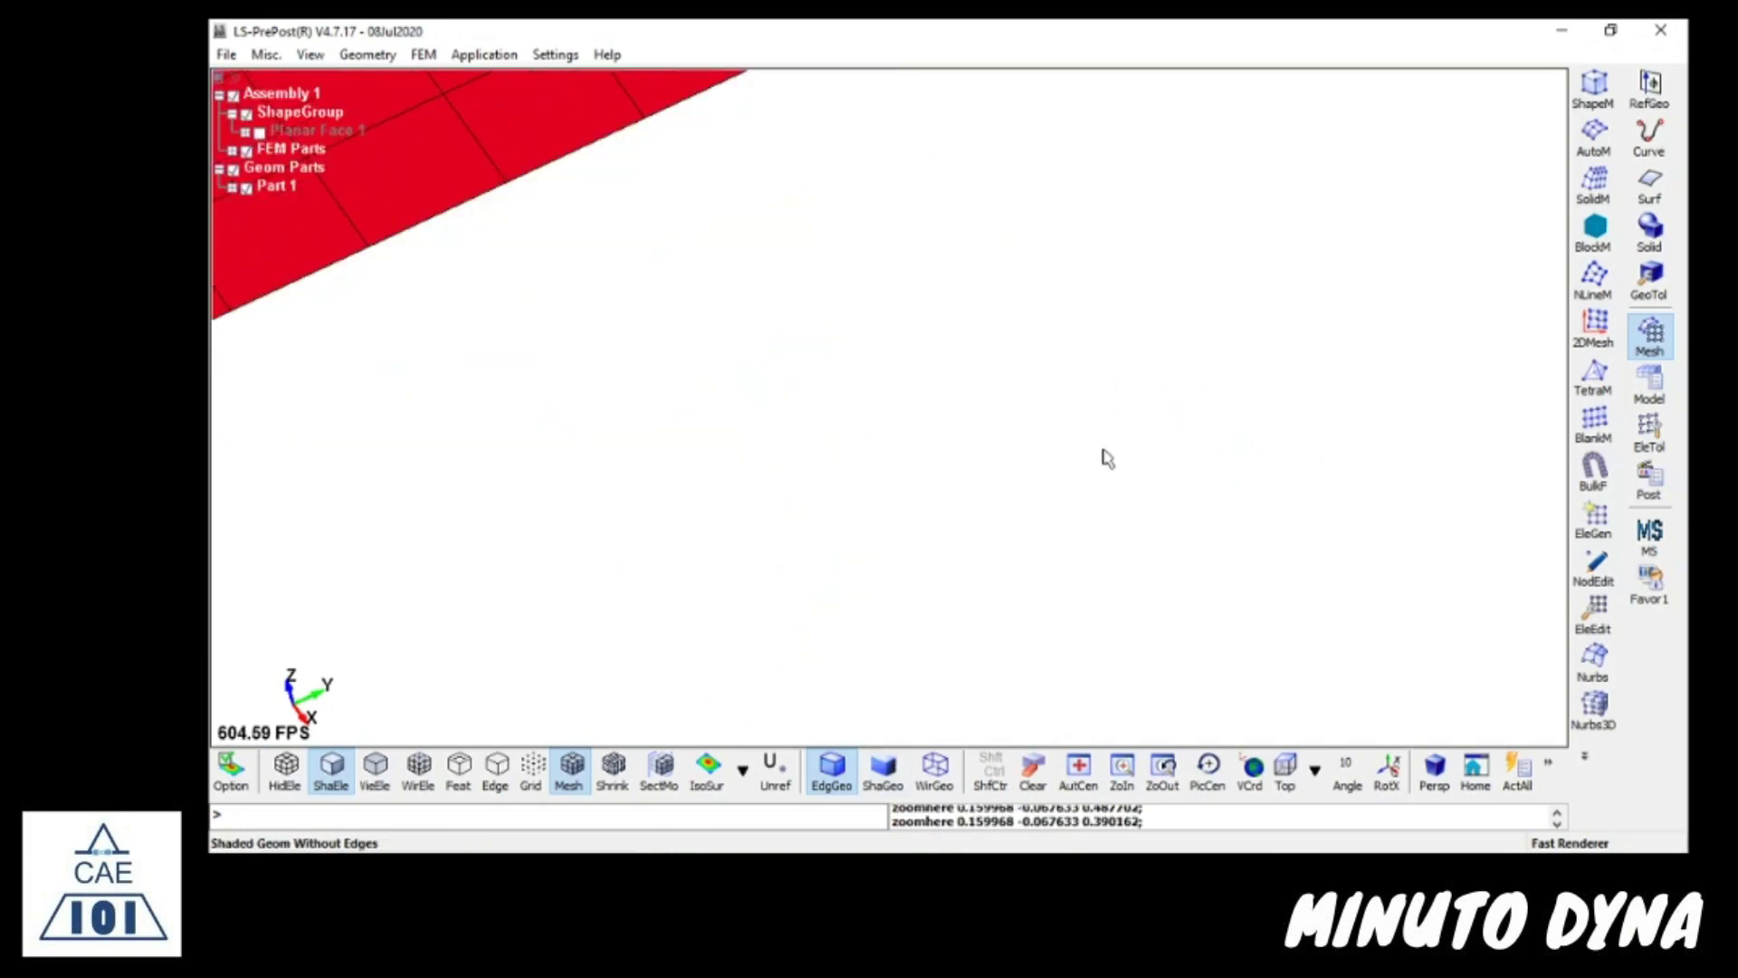
pyautogui.click(1075, 769)
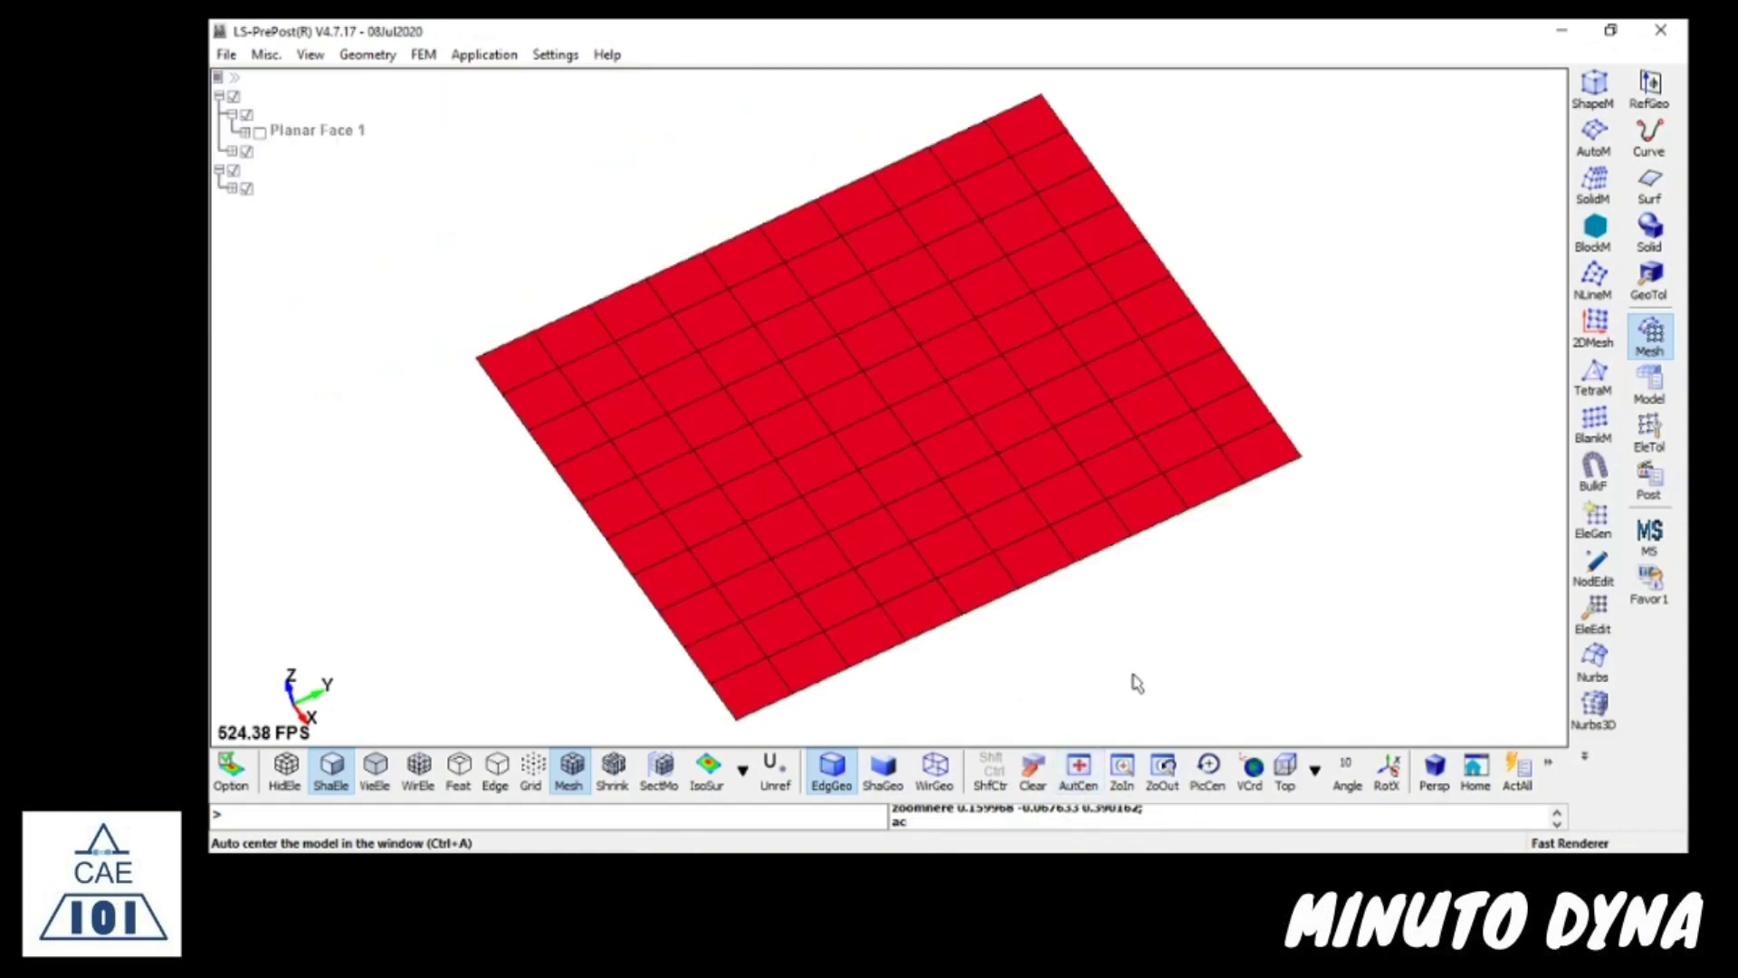
# - Box-zoom into the plate's upper-right corner twice, restoring the full view with auto center the first time and zoom out the second
pyautogui.click(1122, 778)
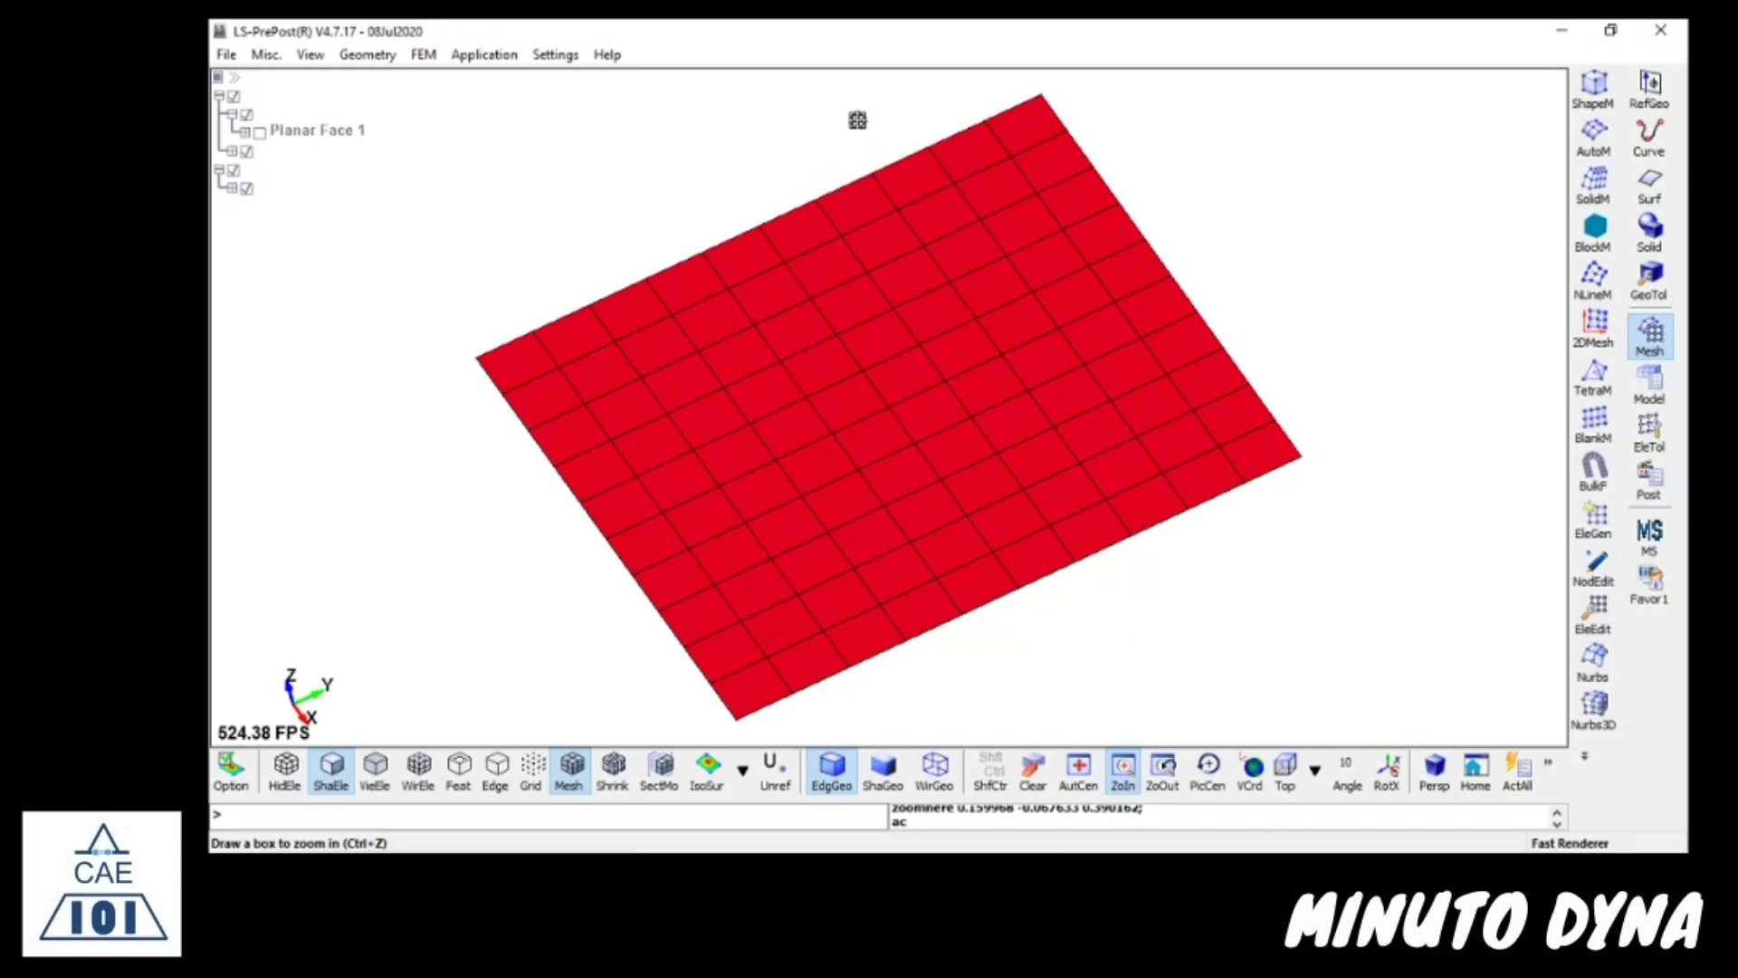
pyautogui.moveTo(857, 118); pyautogui.dragTo(1288, 415)
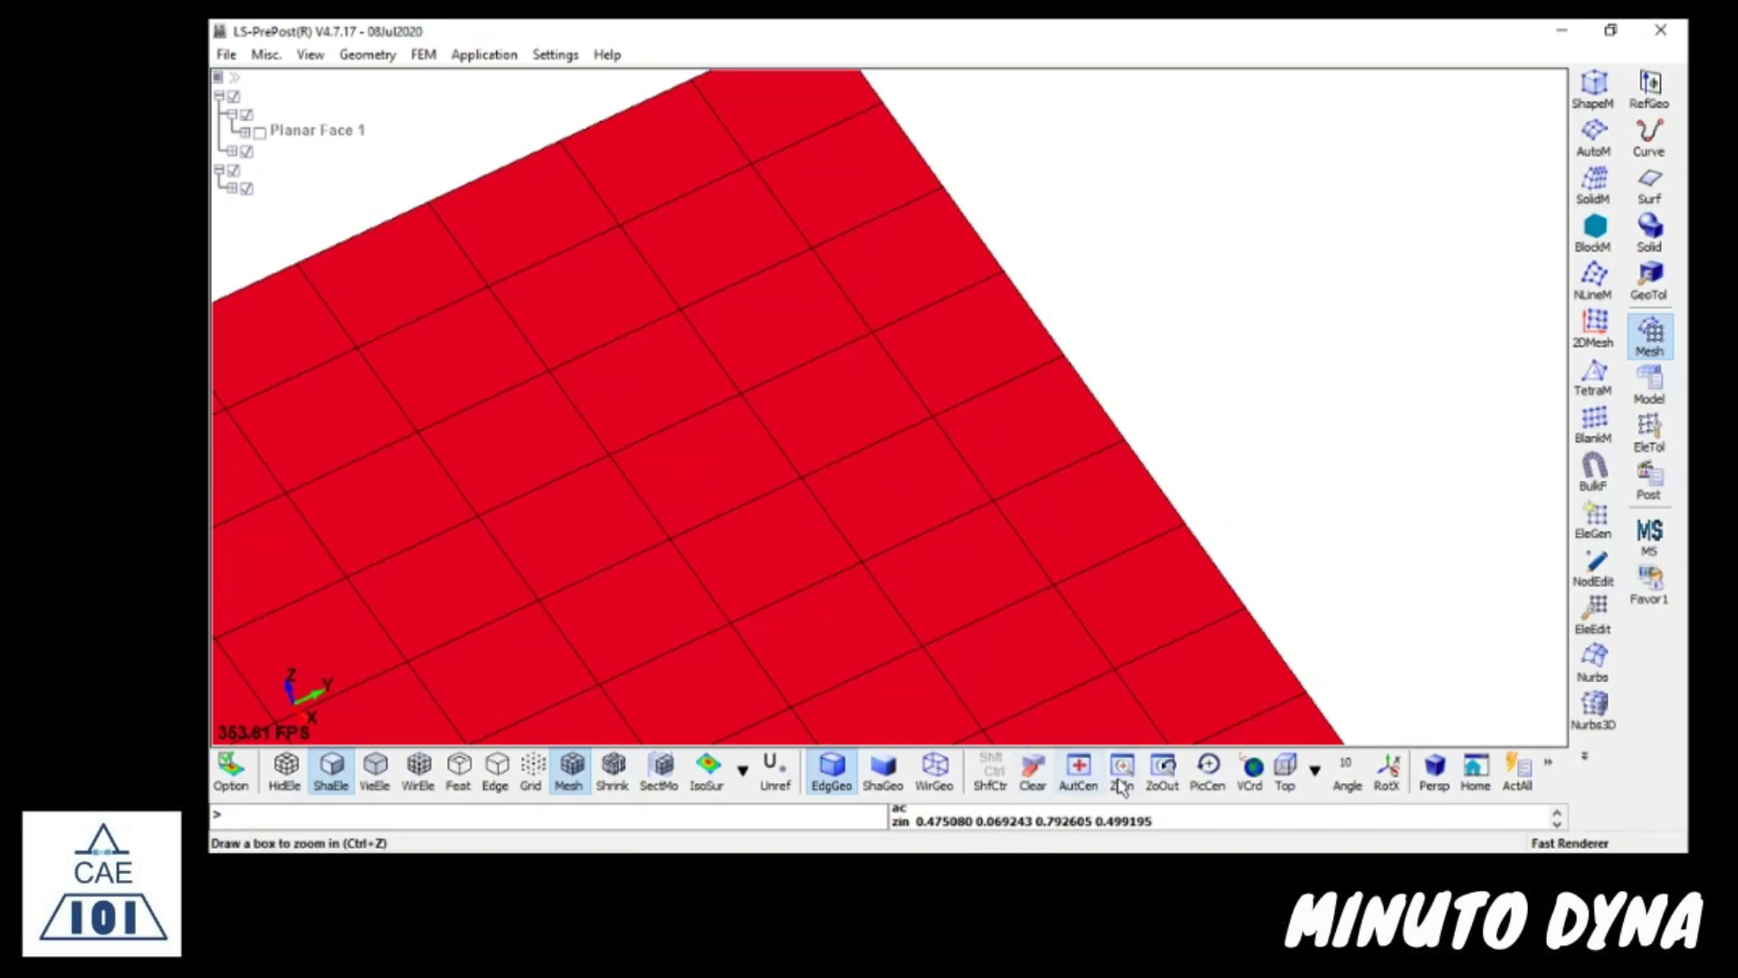
pyautogui.click(1082, 771)
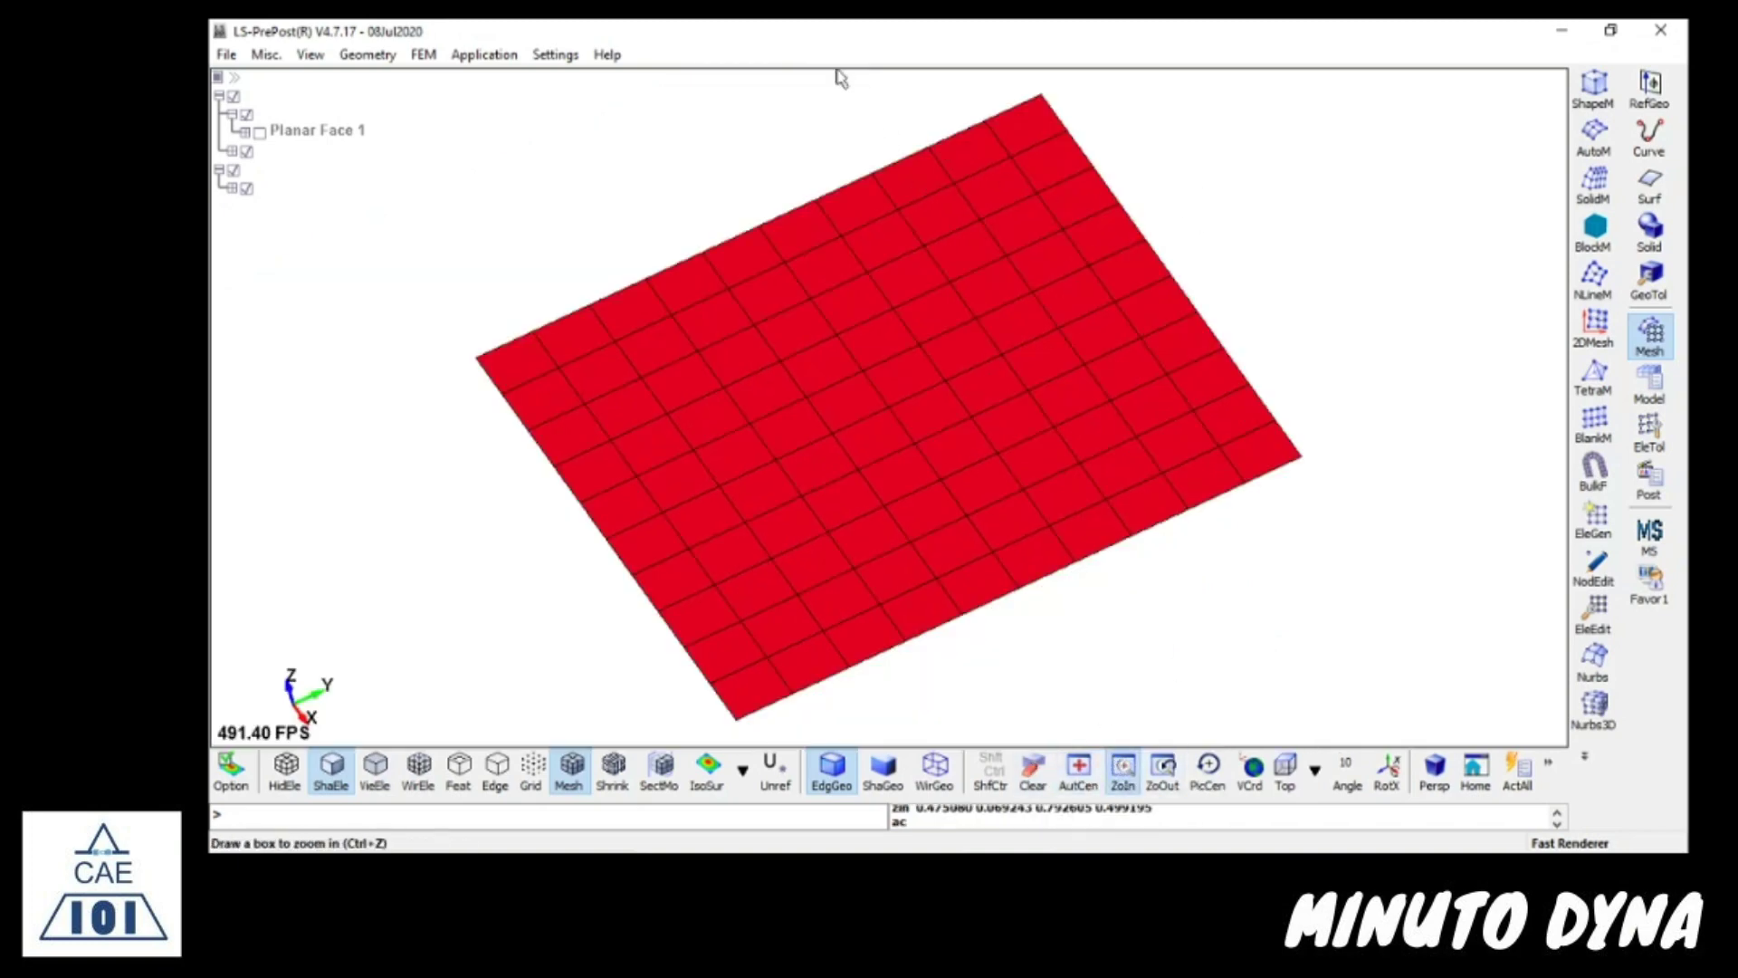
pyautogui.moveTo(861, 120)
pyautogui.keyDown('shift'); pyautogui.mouseDown()
pyautogui.moveTo(947, 233)
pyautogui.moveTo(1005, 193)
pyautogui.moveTo(899, 121)
pyautogui.moveTo(1177, 324)
pyautogui.moveTo(1306, 370)
pyautogui.mouseUp(); pyautogui.keyUp('shift')
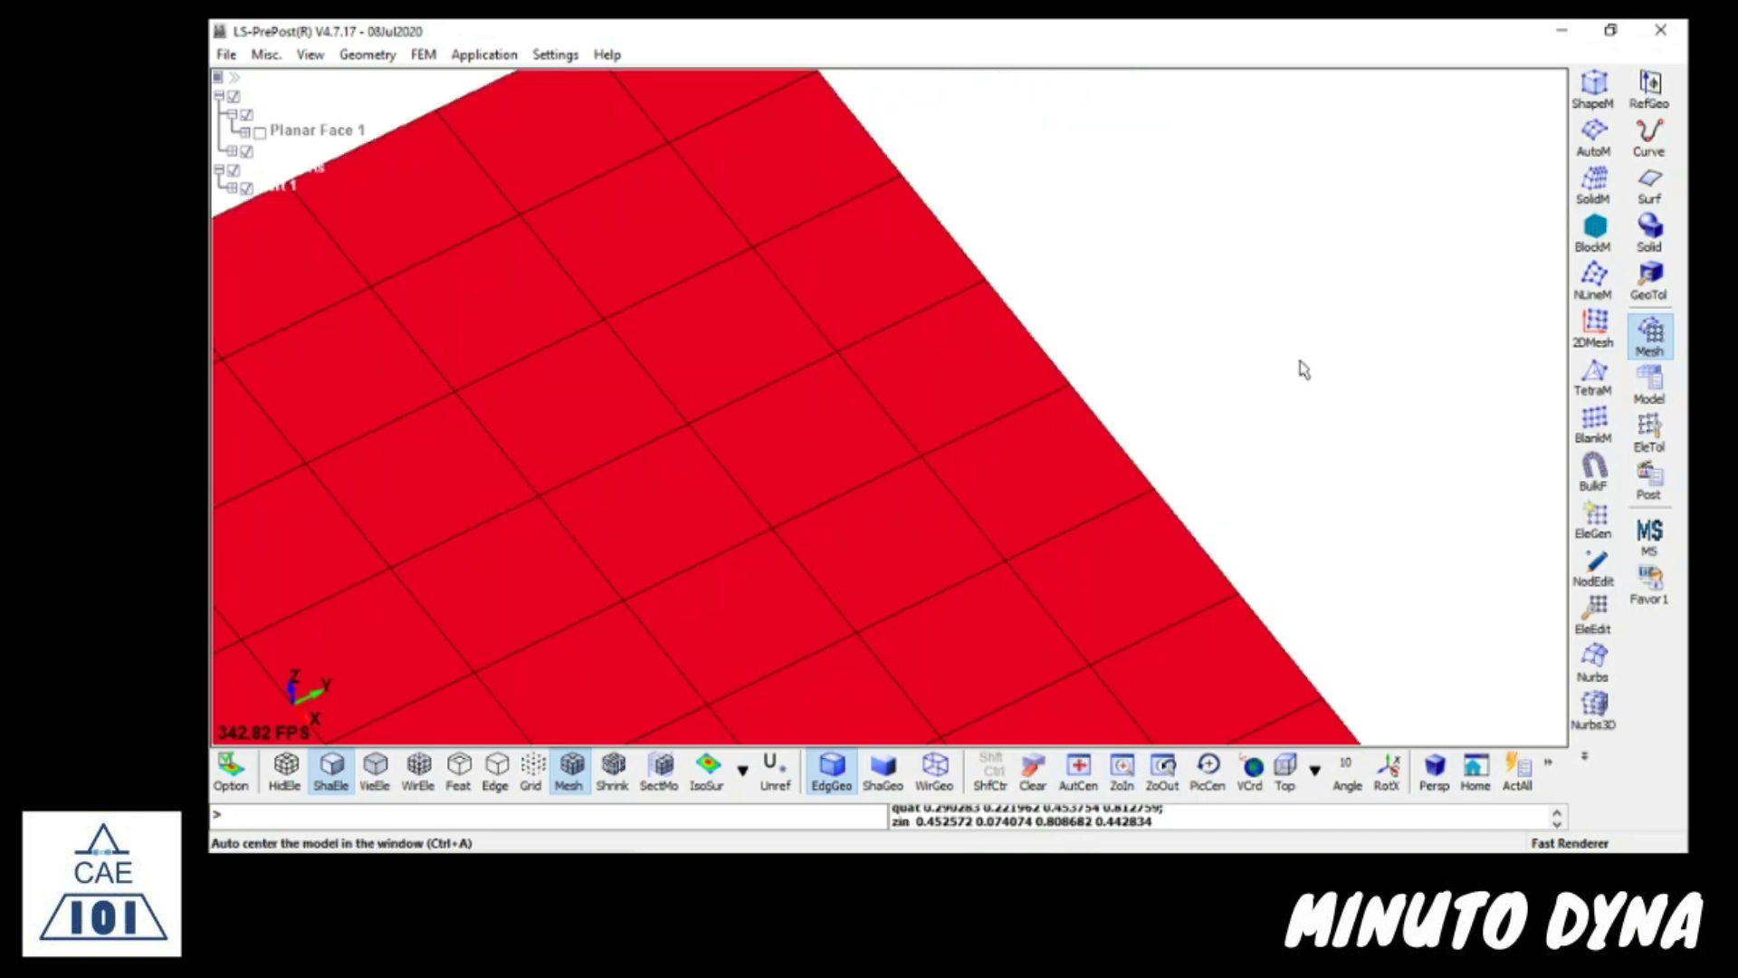
pyautogui.click(1164, 785)
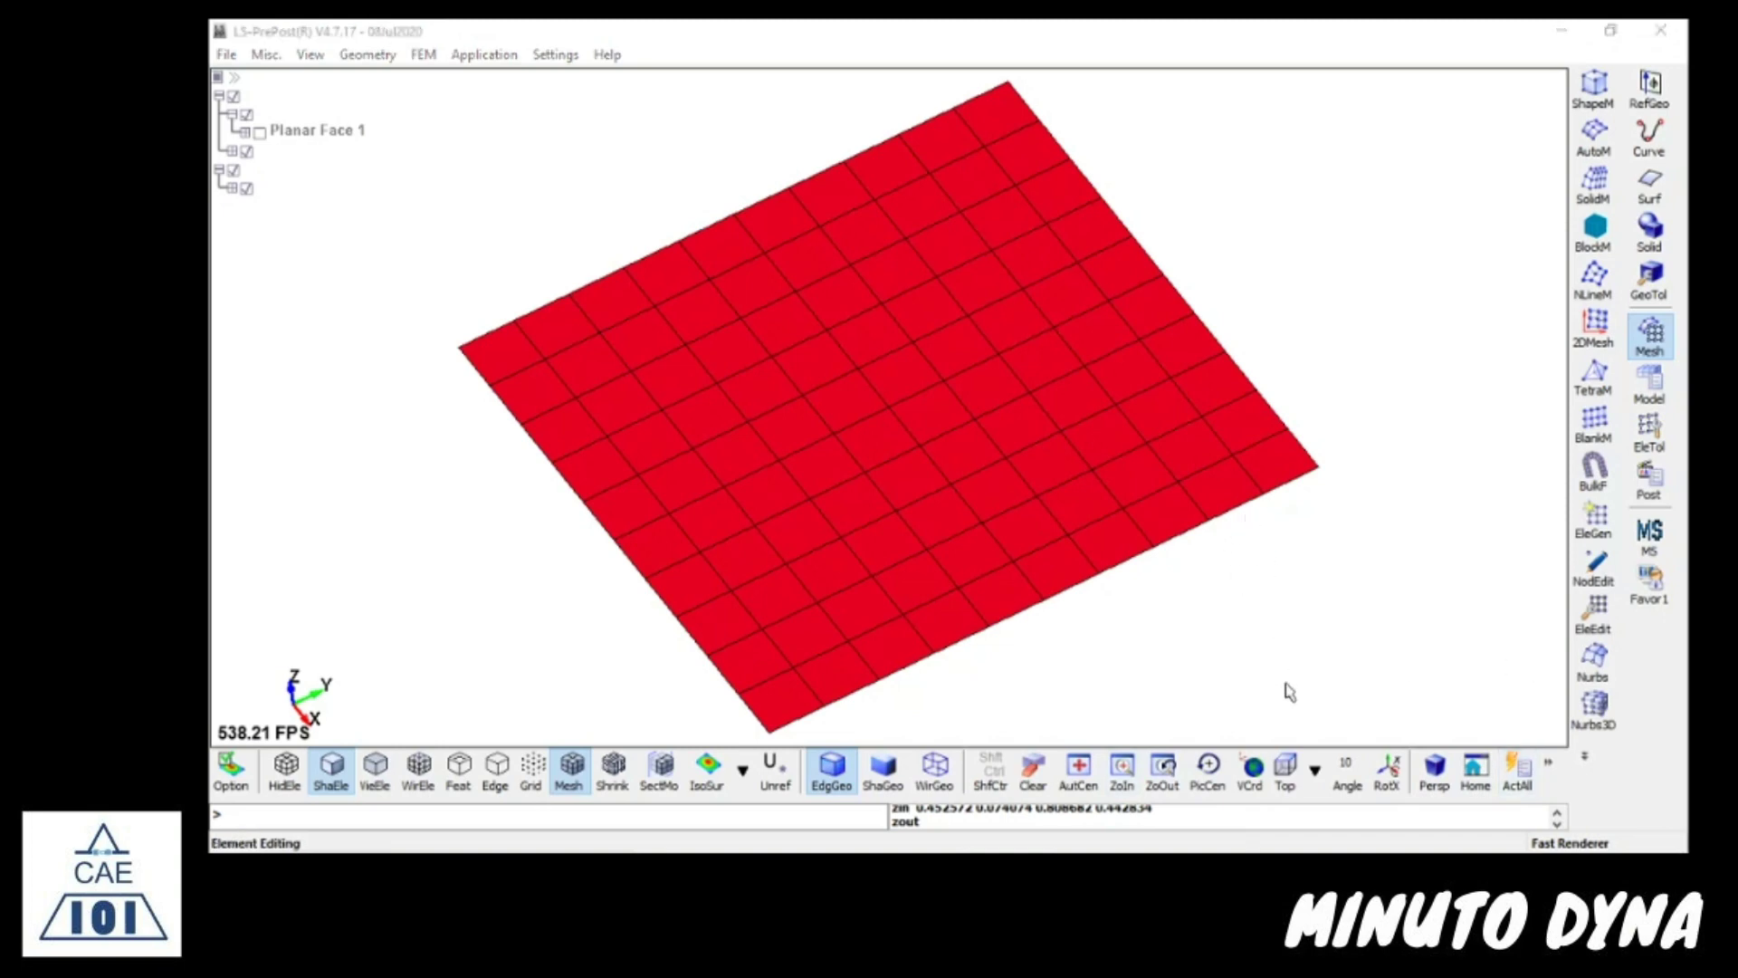
# - View the meshed plate in the standard Top, Front and Right orientations and return to the Top view
pyautogui.click(1314, 768)
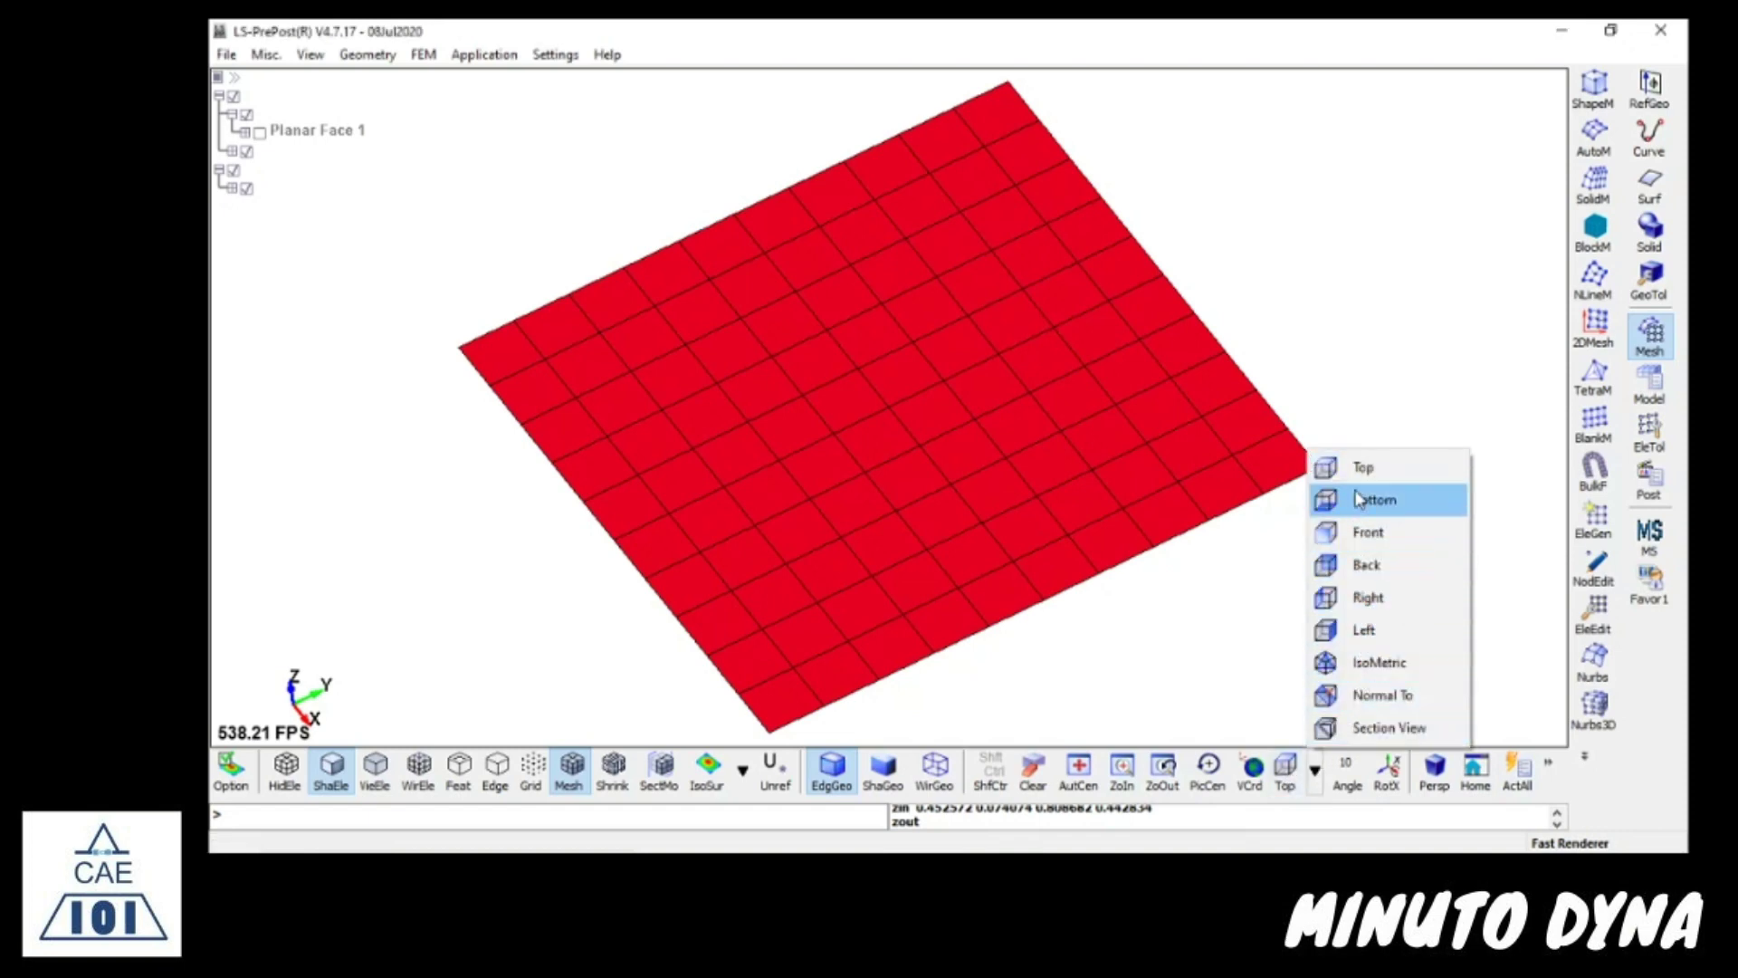
pyautogui.click(1236, 670)
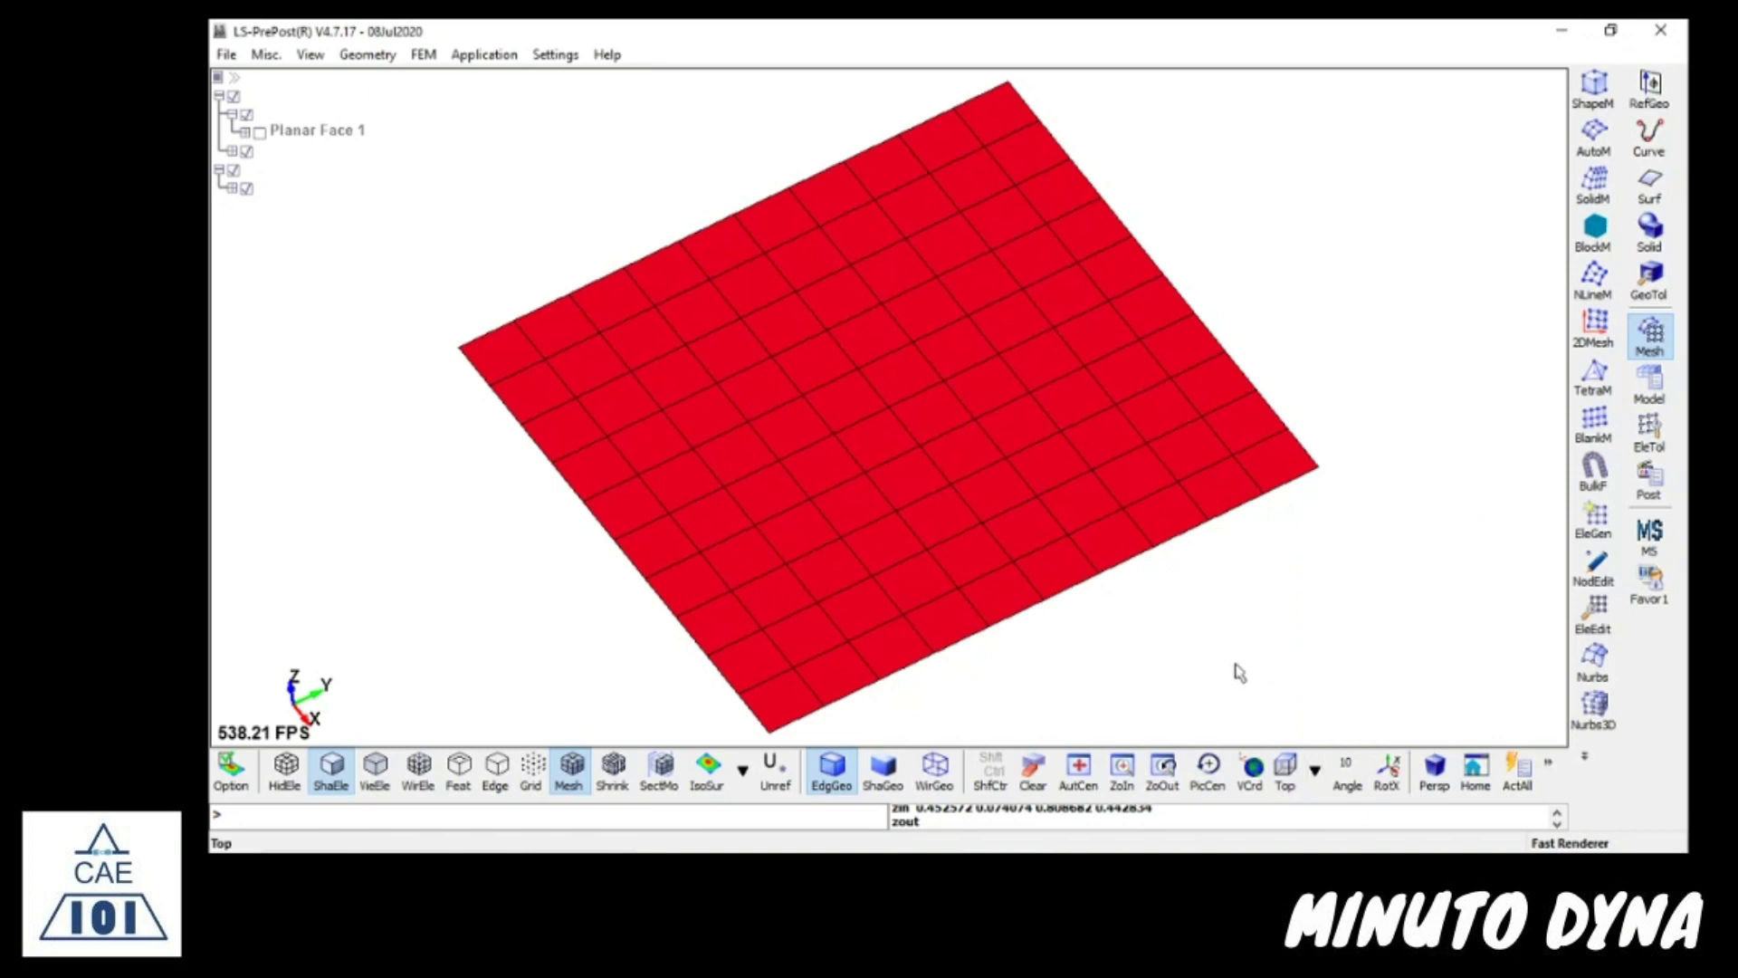
pyautogui.click(1285, 768)
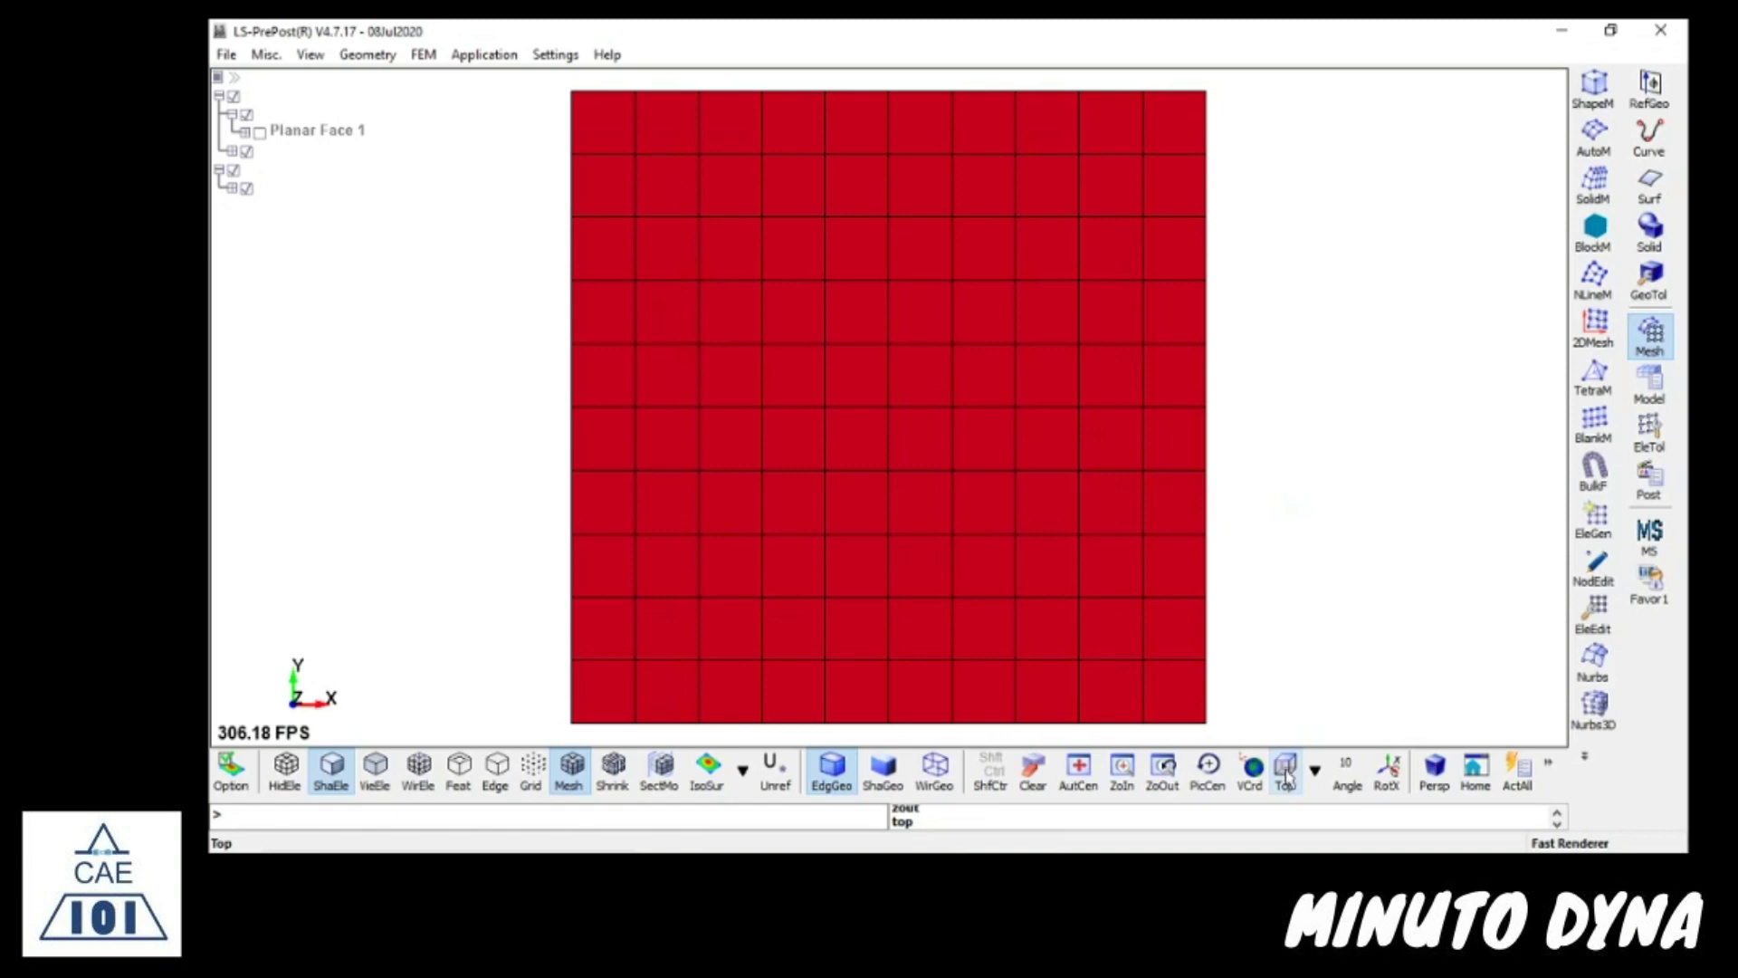
pyautogui.click(1315, 769)
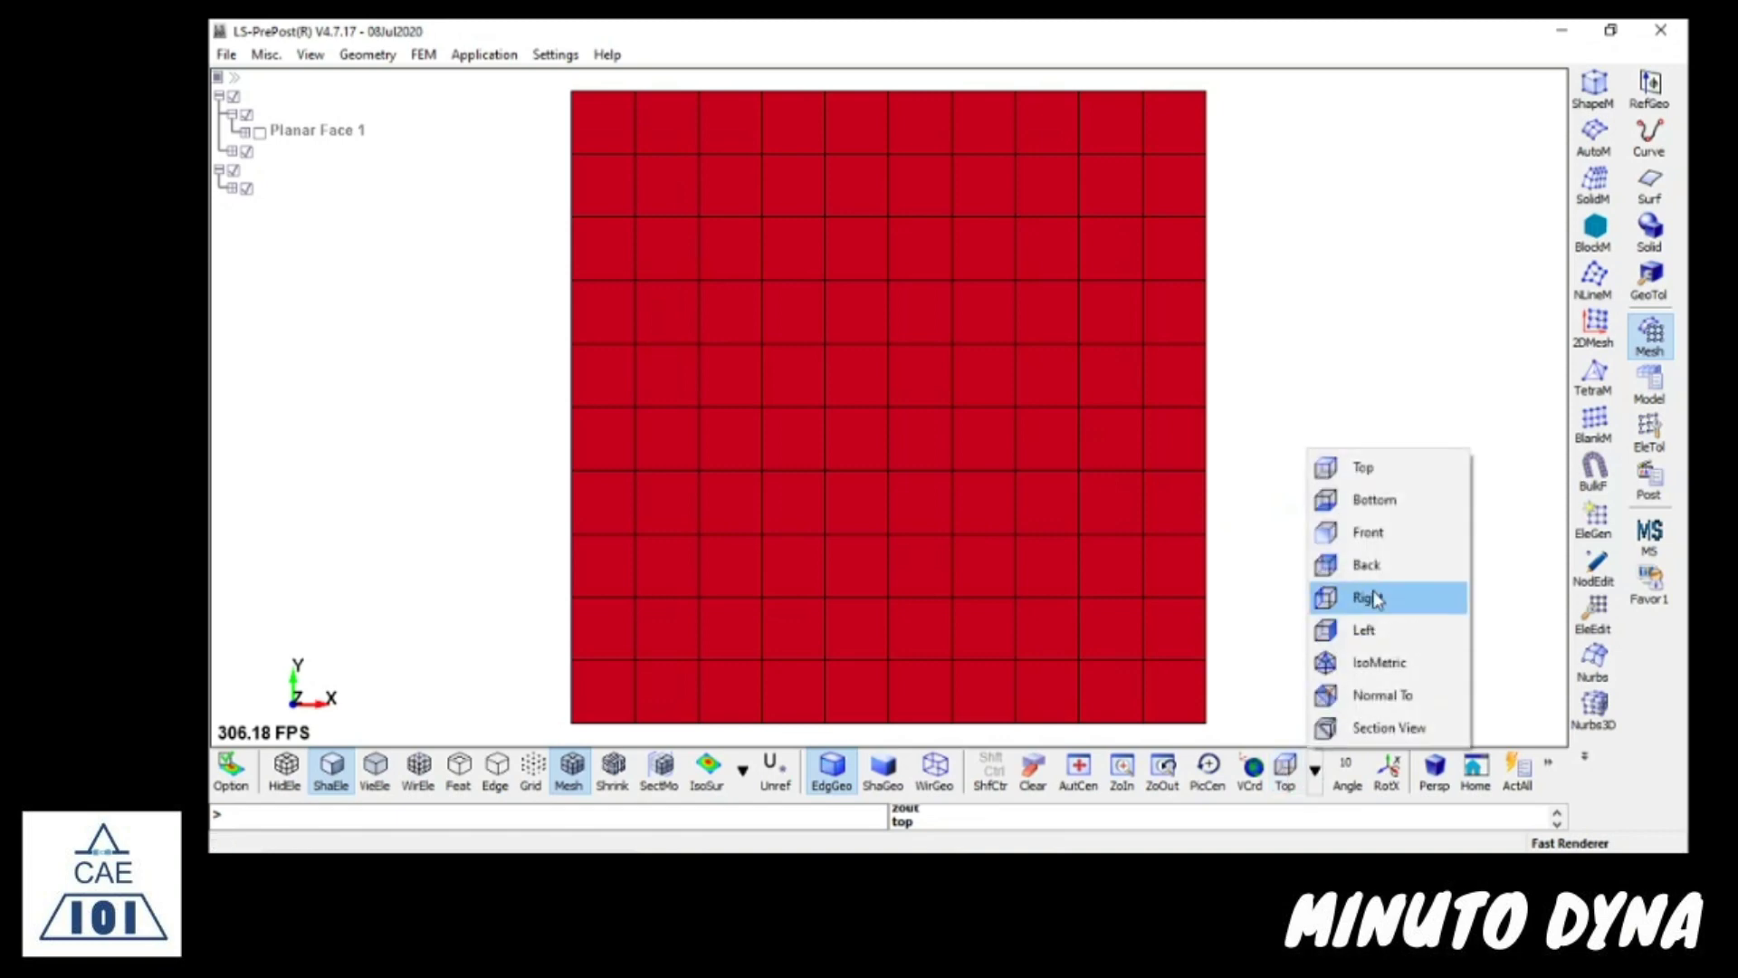
pyautogui.click(1368, 541)
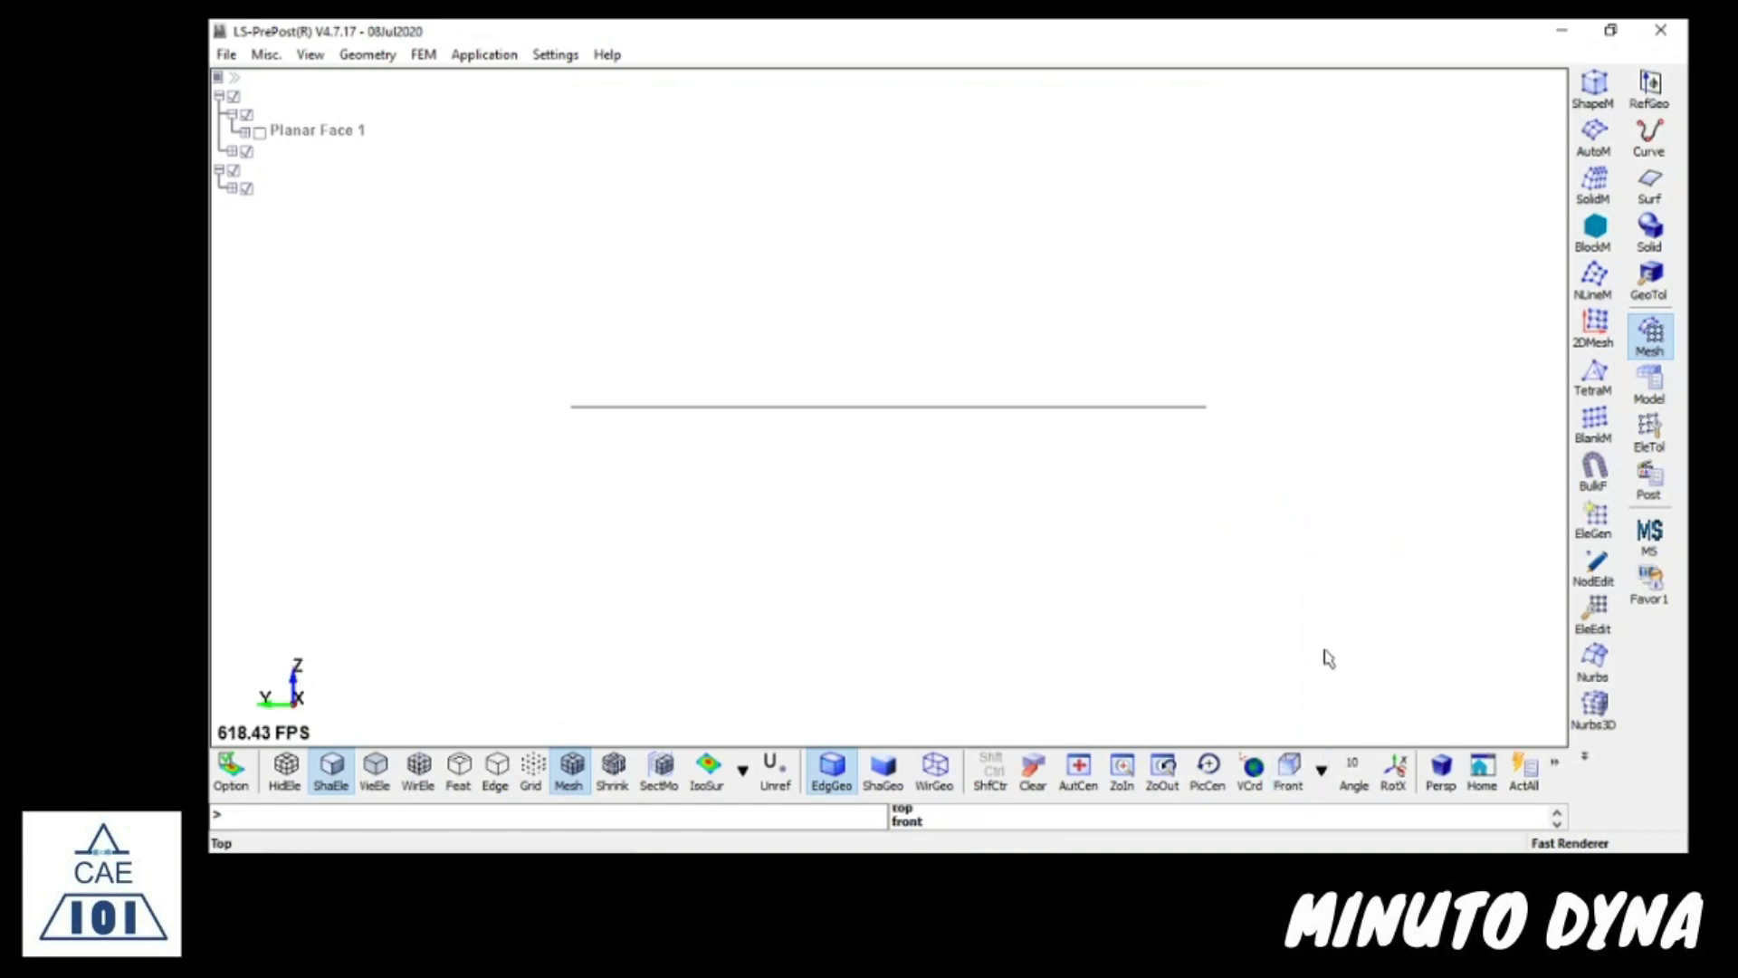
pyautogui.click(1322, 770)
pyautogui.click(1396, 614)
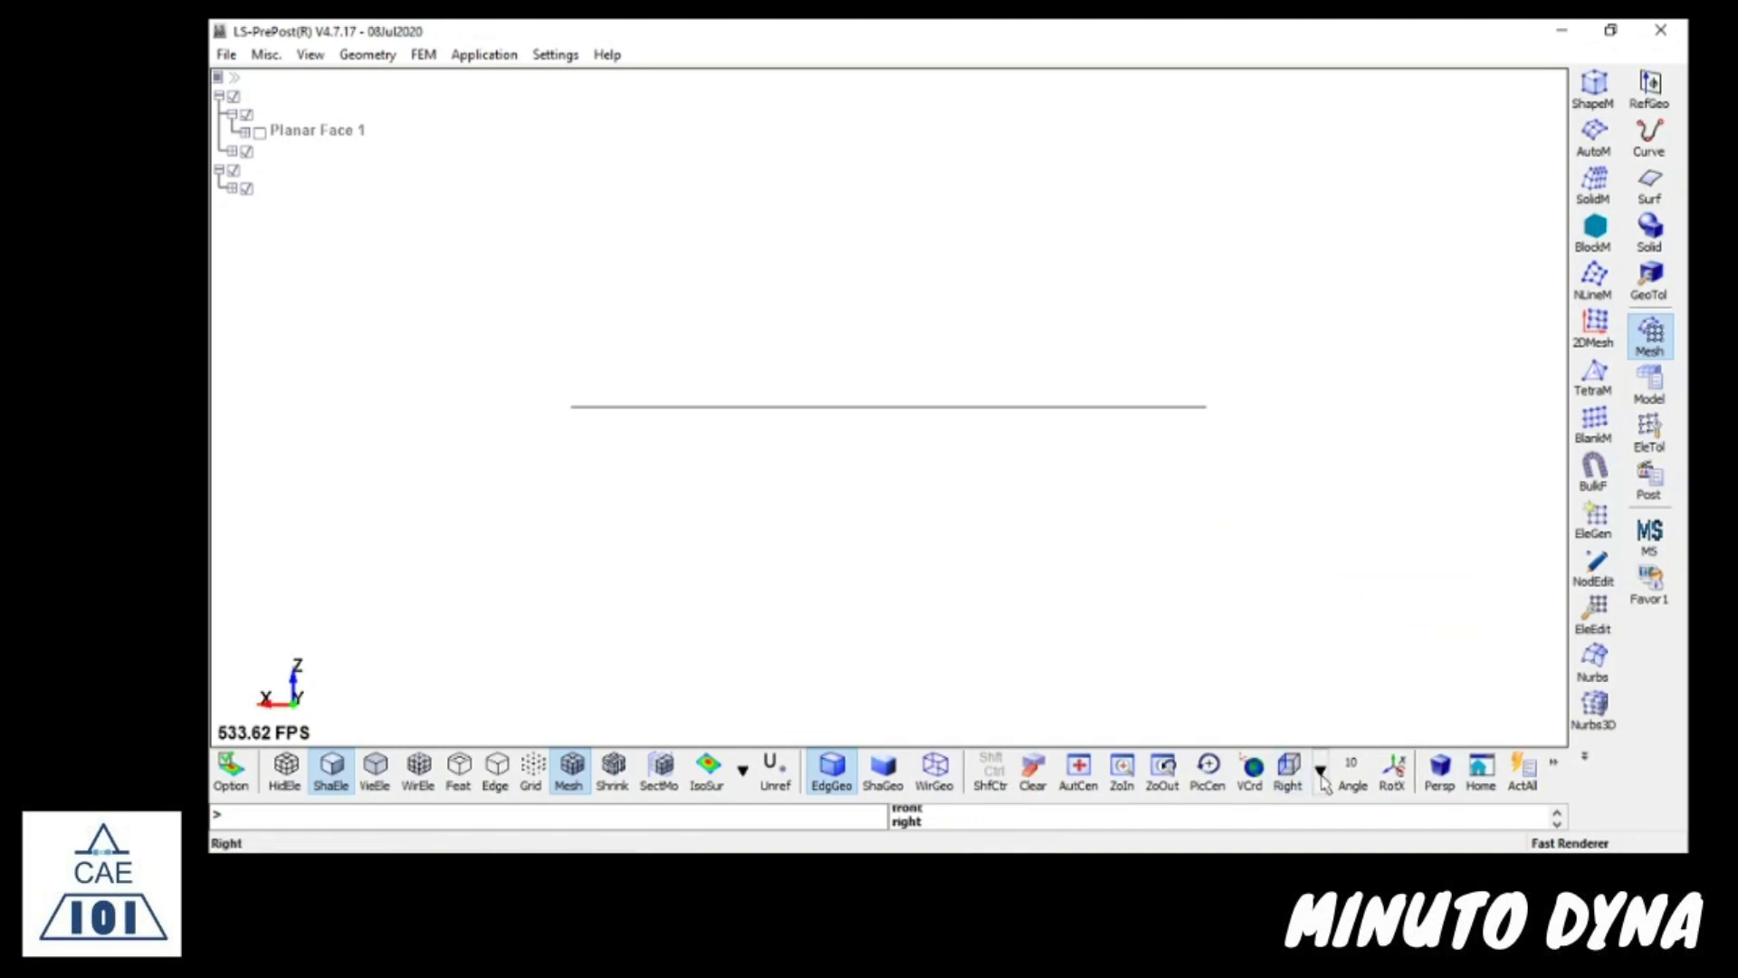
pyautogui.click(1322, 772)
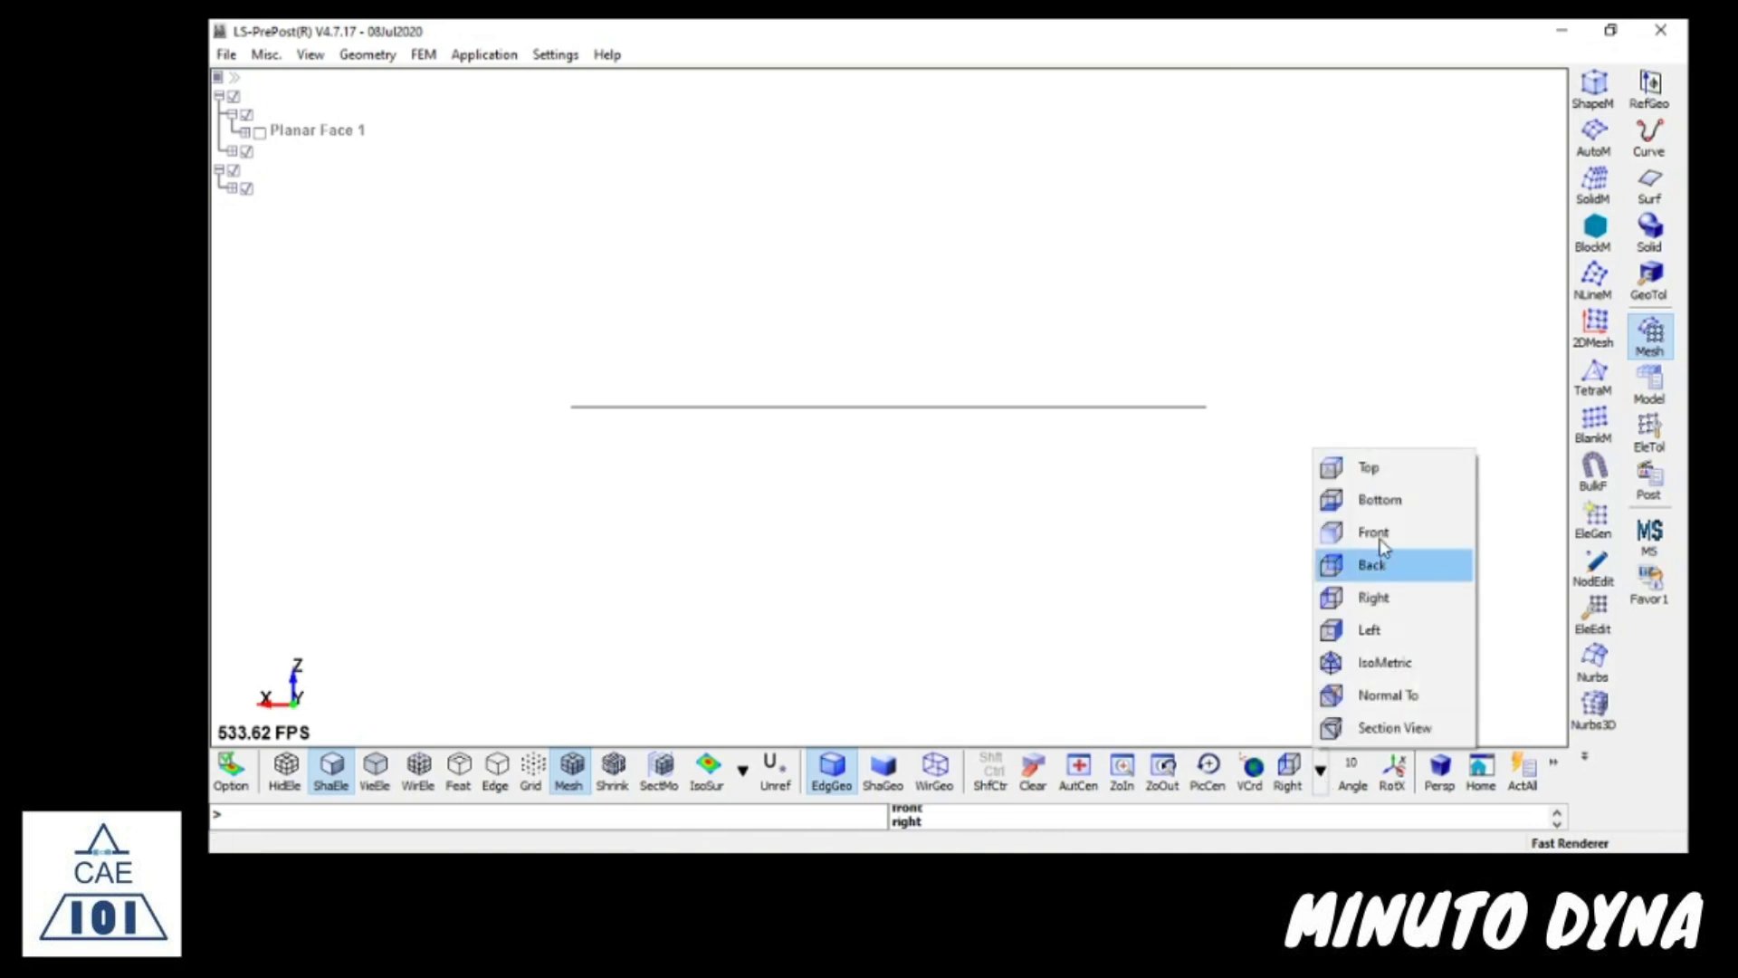
pyautogui.click(1368, 471)
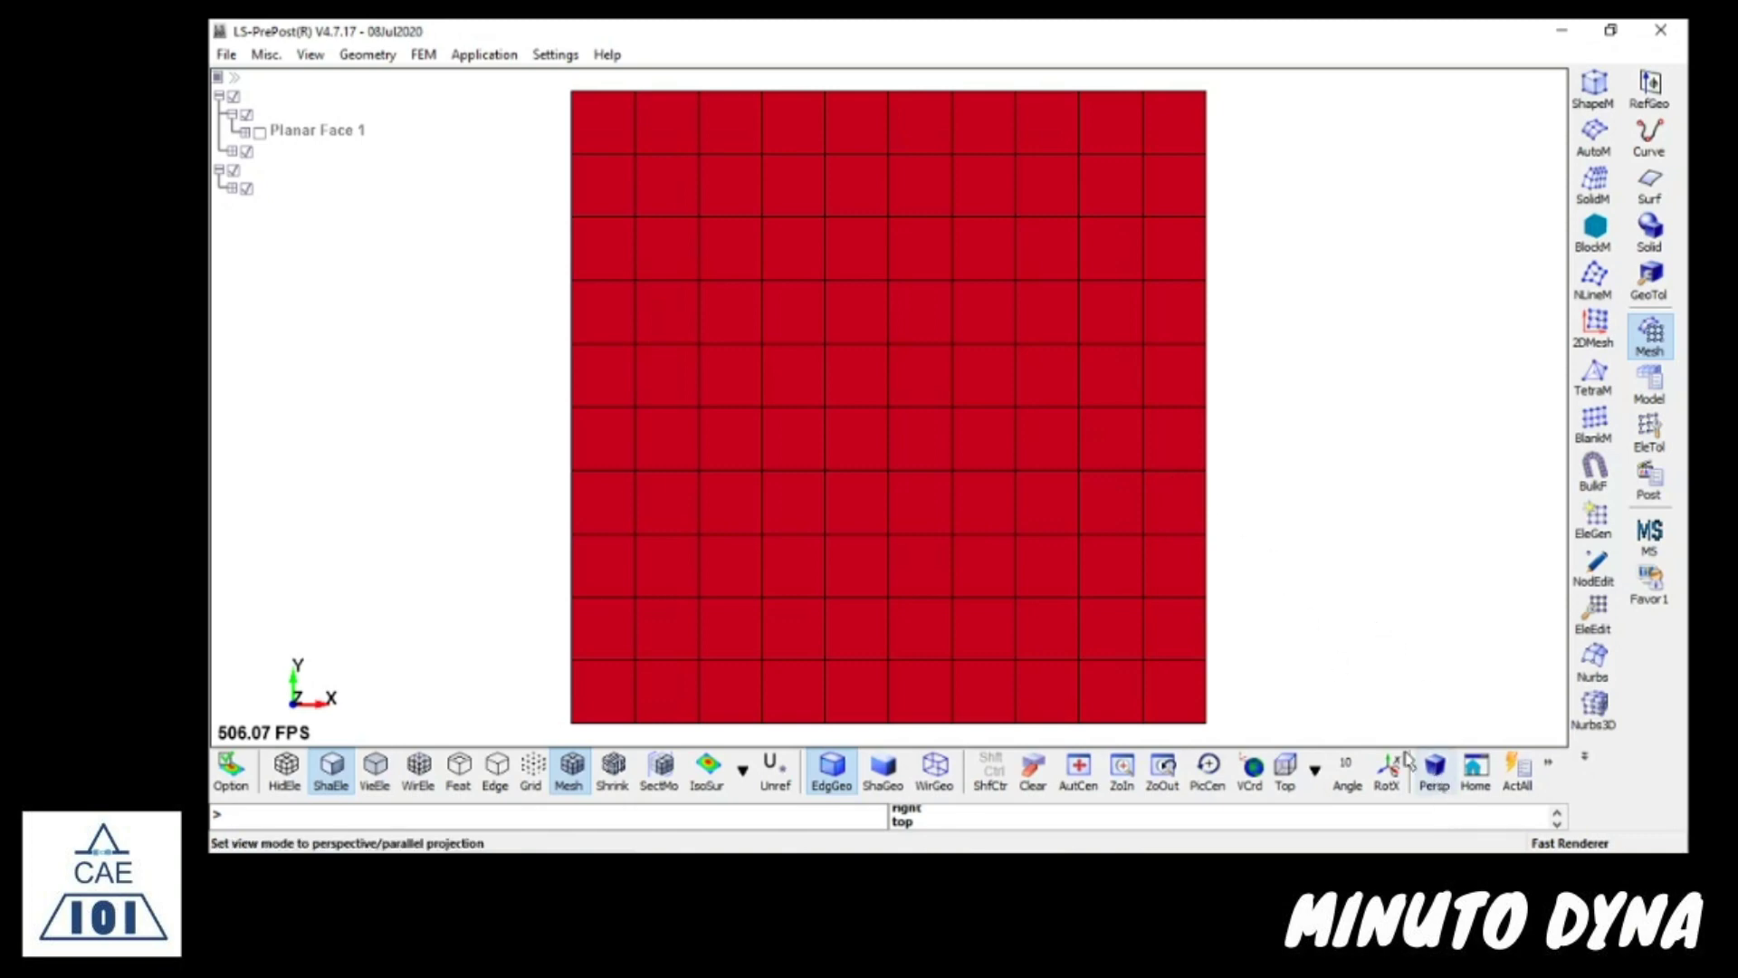
# - Switch the view to perspective projection and examine the meshed plate up close at an oblique angle
pyautogui.click(1438, 776)
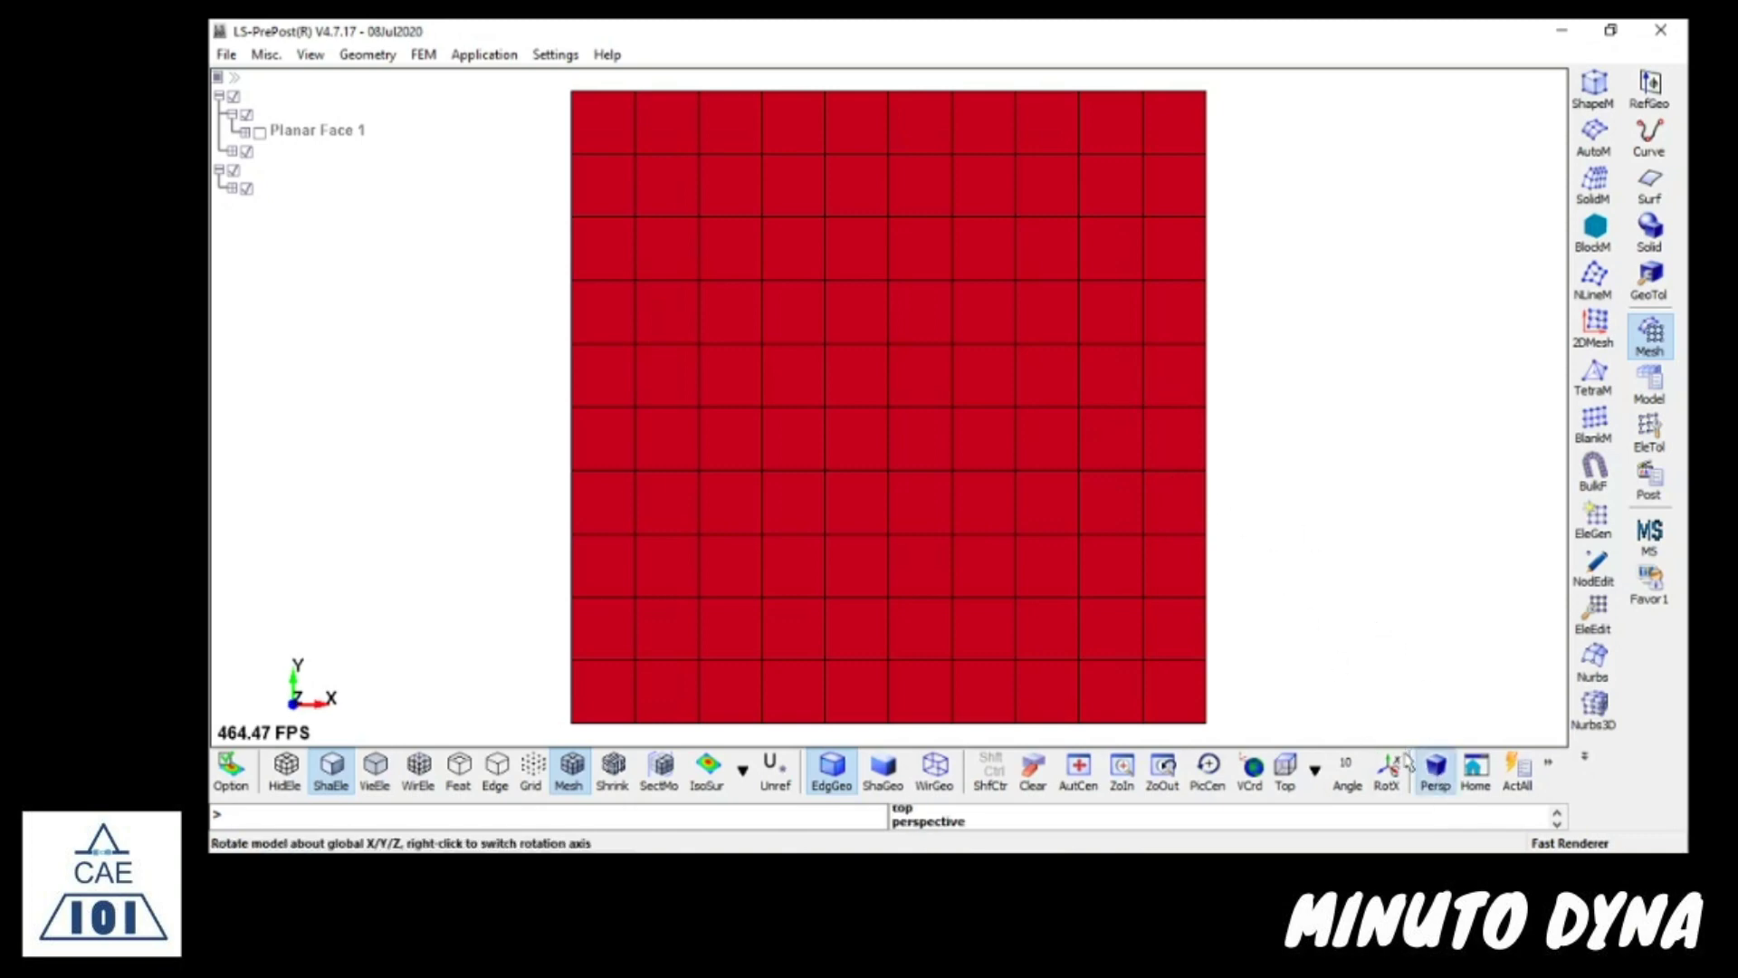
pyautogui.keyDown('shift'); pyautogui.moveTo(1067, 434); pyautogui.dragTo(1125, 284); pyautogui.keyUp('shift')
pyautogui.scroll(-2, 1106, 288)
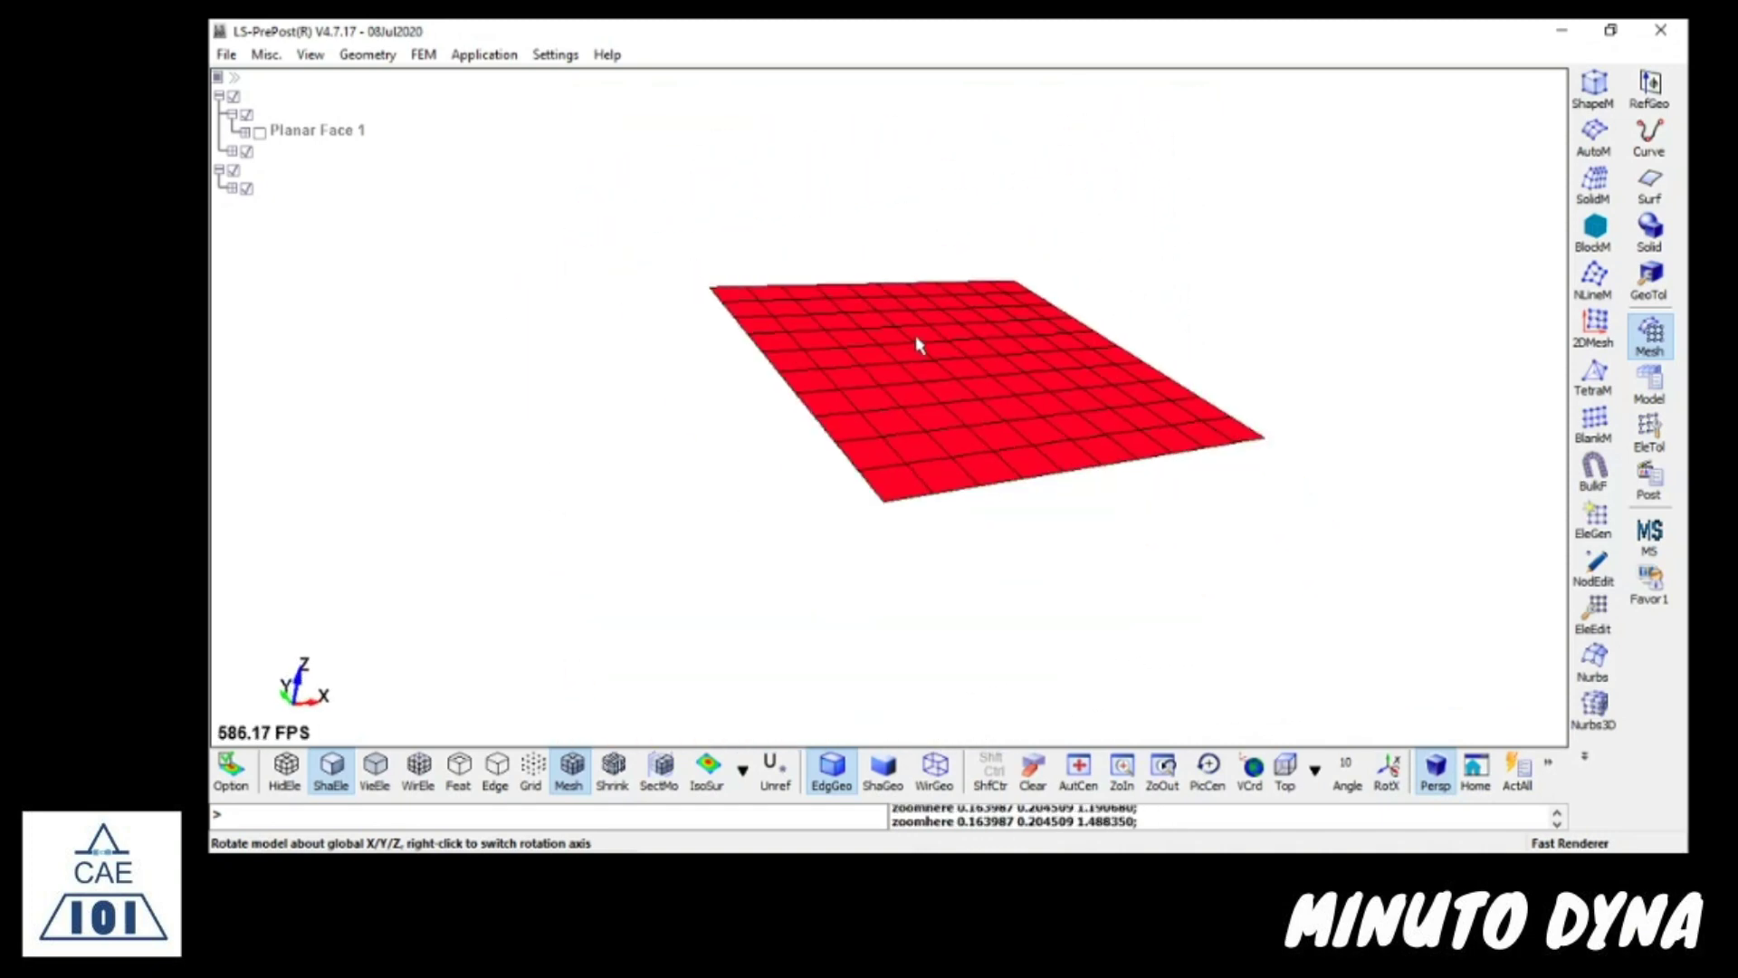
pyautogui.scroll(2, 915, 336)
pyautogui.keyDown('ctrl'); pyautogui.moveTo(908, 337); pyautogui.dragTo(754, 361); pyautogui.keyUp('ctrl')
pyautogui.scroll(3, 1001, 279)
pyautogui.scroll(5, 1036, 278)
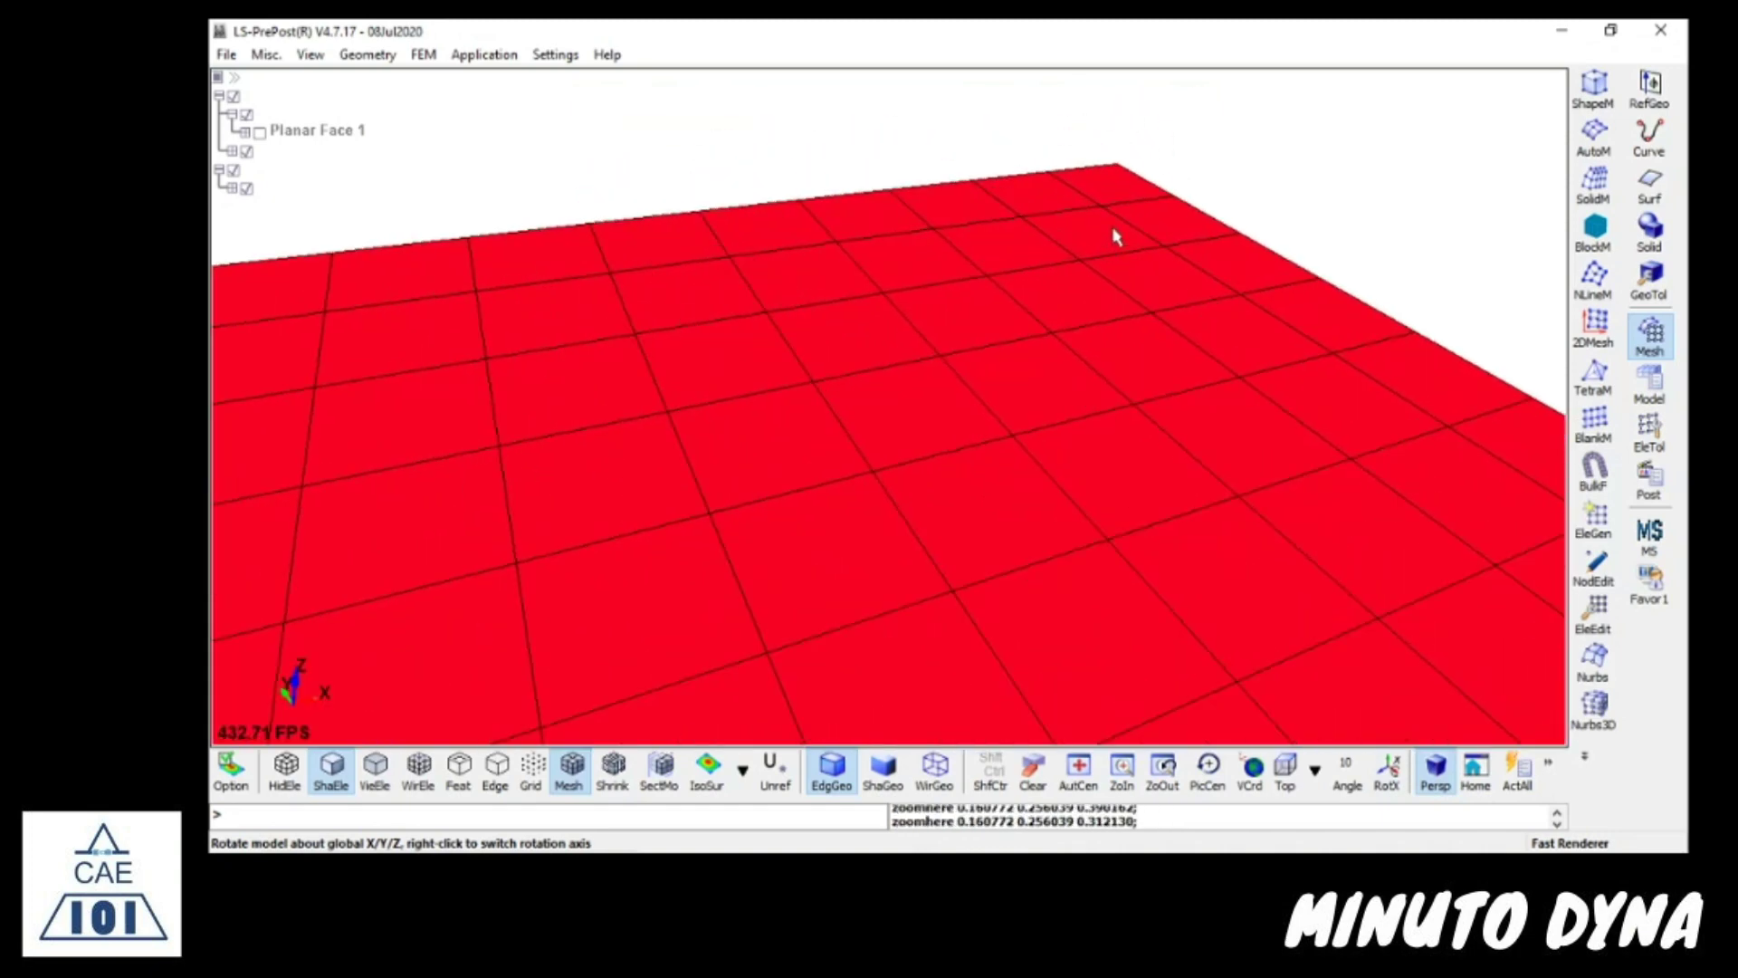
# - Examine the meshed plate in perspective from several oblique angles and zoom distances, and return the view to parallel projection
pyautogui.scroll(-4, 1087, 210)
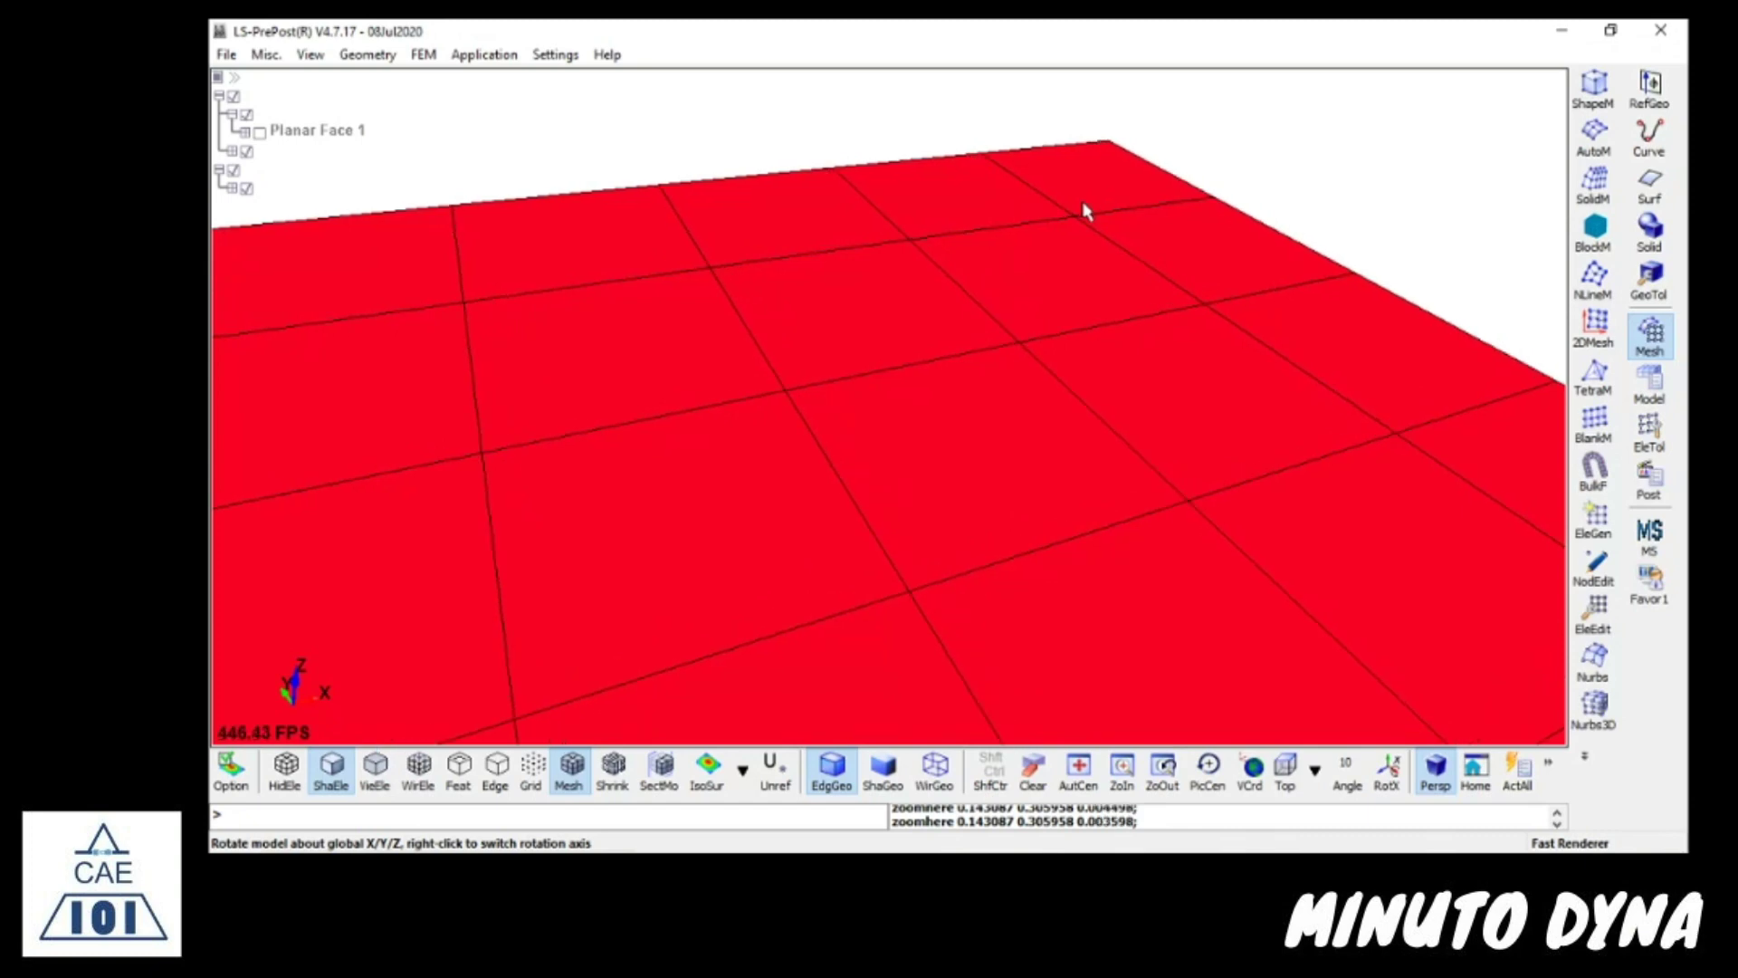
pyautogui.scroll(-3, 1234, 497)
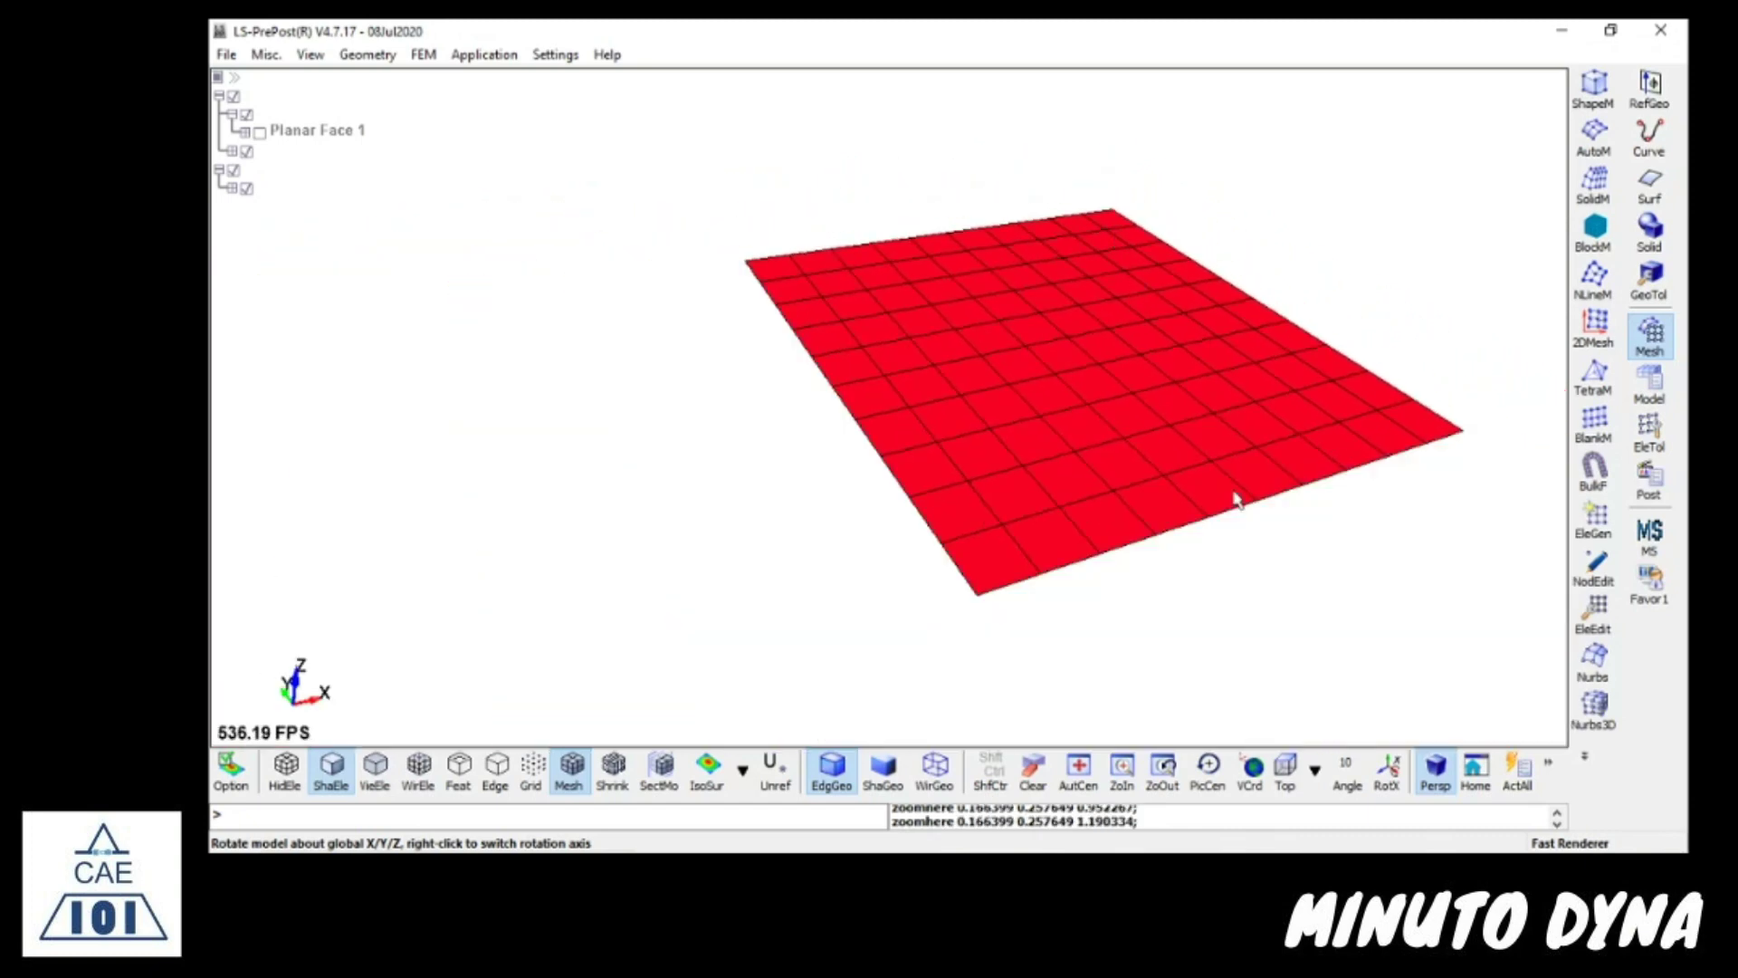
pyautogui.scroll(5, 982, 326)
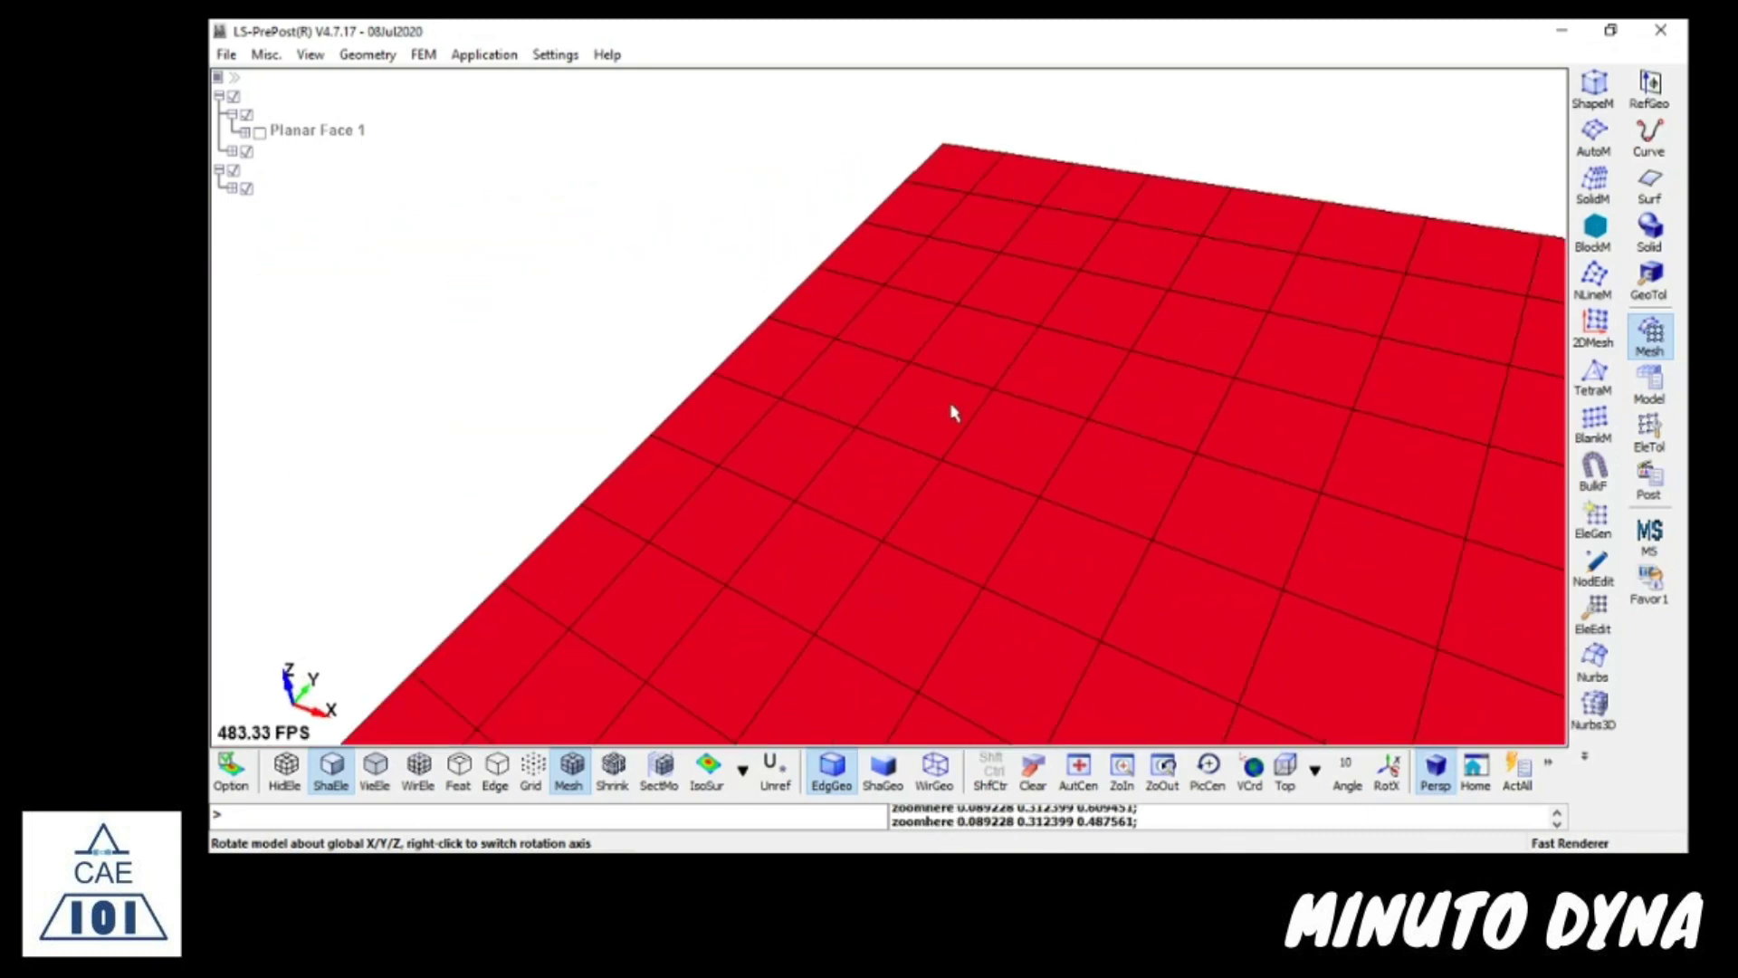
pyautogui.scroll(-3, 1156, 330)
pyautogui.scroll(5, 962, 283)
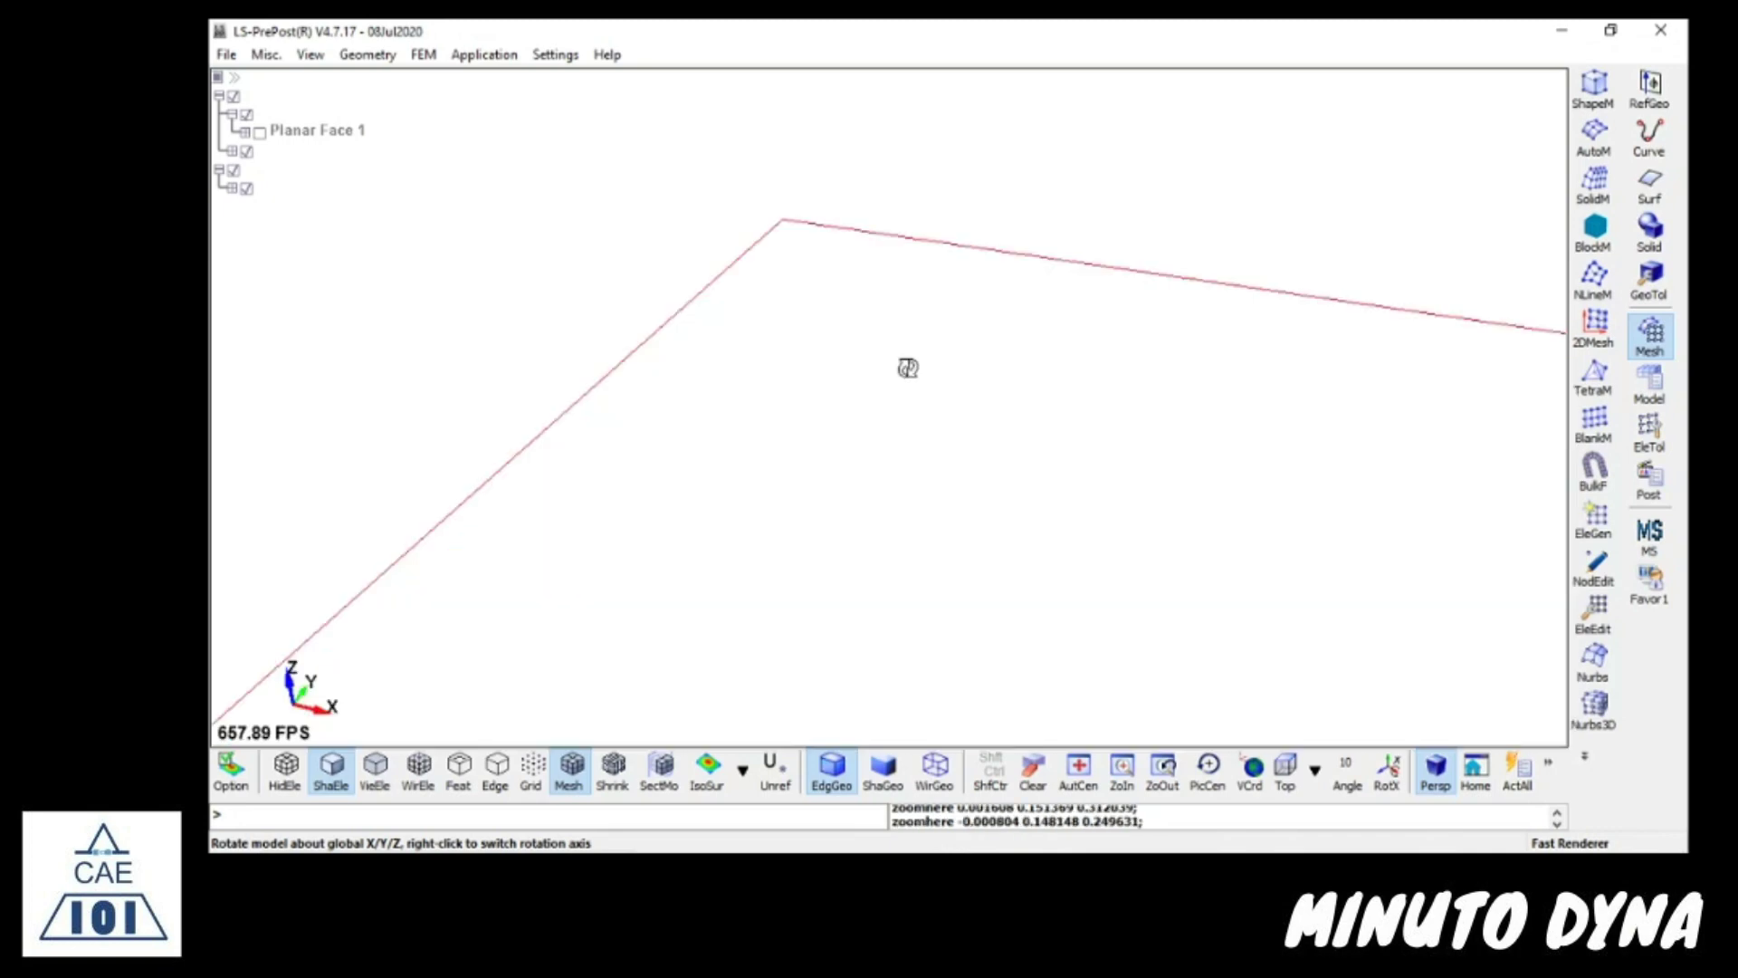
pyautogui.scroll(-3, 978, 326)
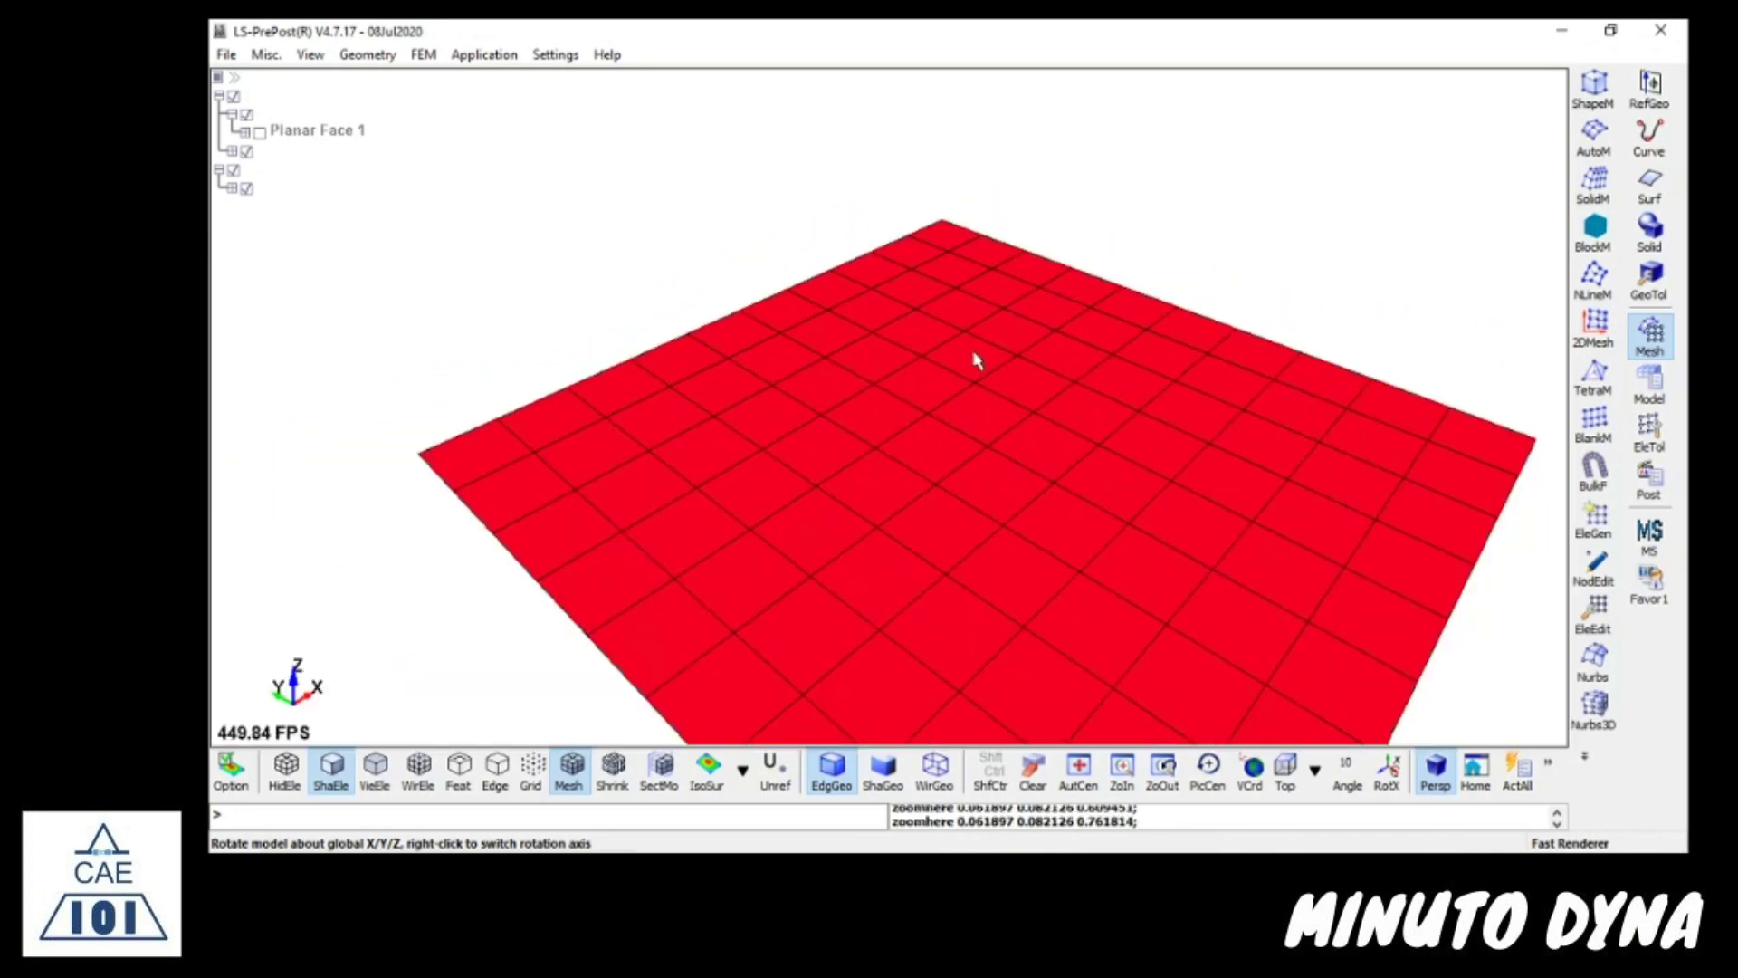
pyautogui.scroll(4, 976, 361)
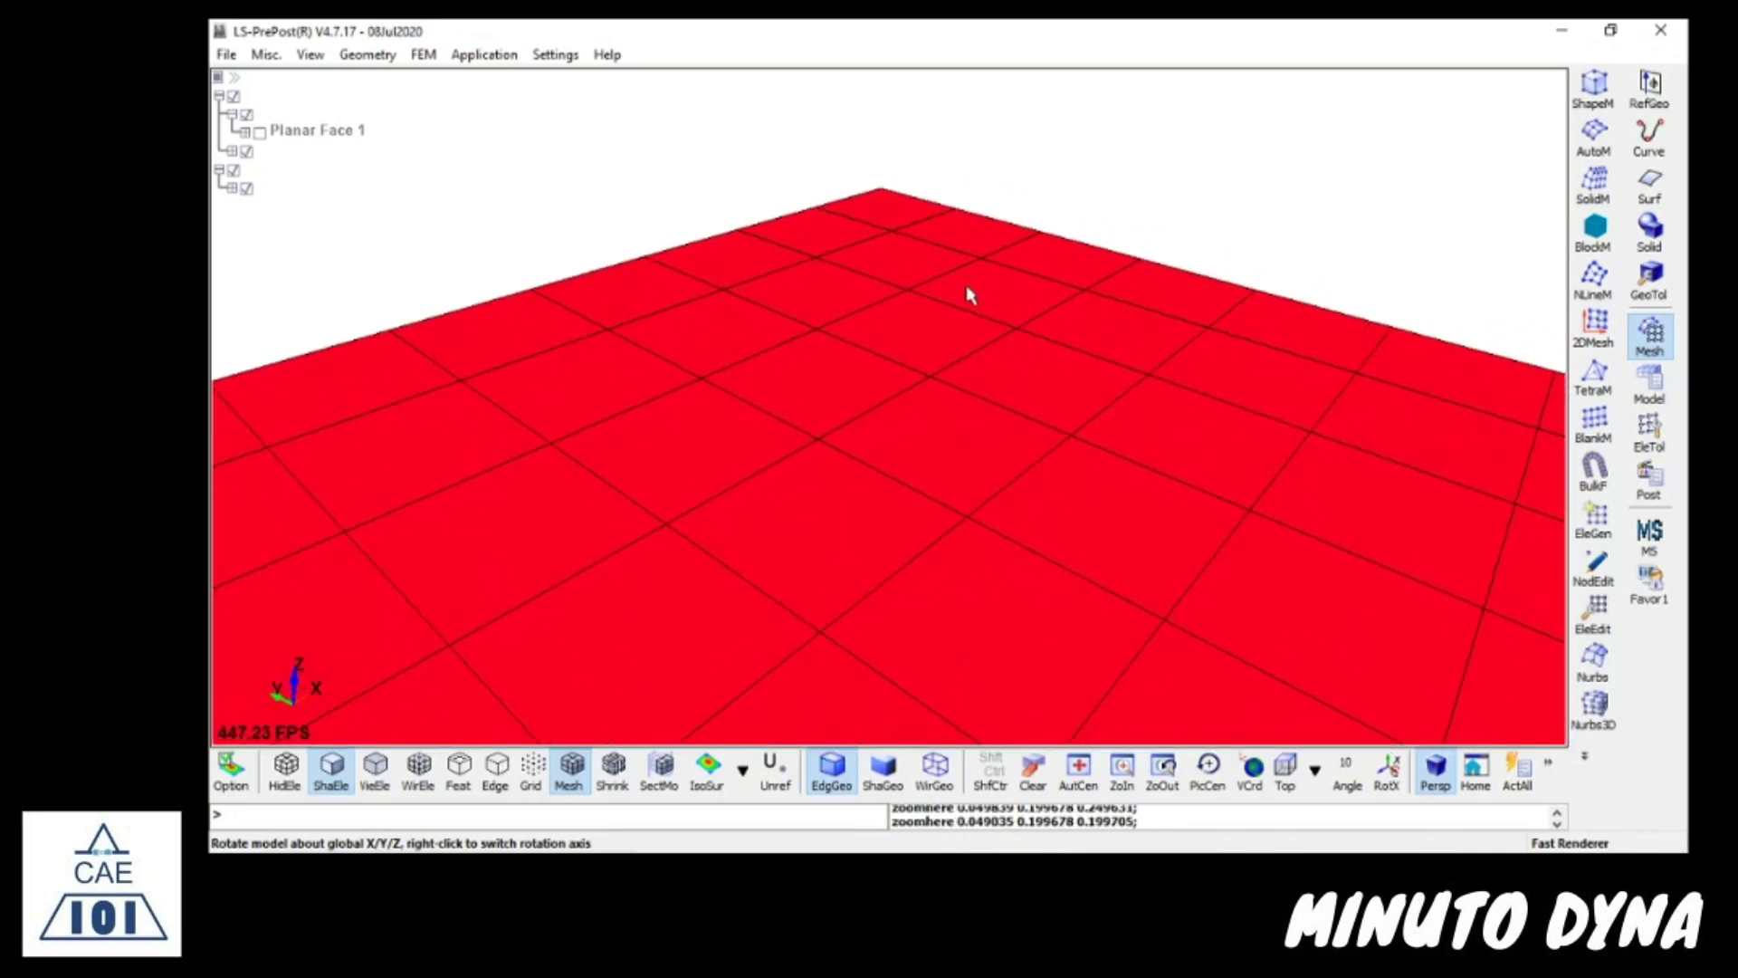
pyautogui.scroll(2, 892, 213)
pyautogui.scroll(-13, 882, 215)
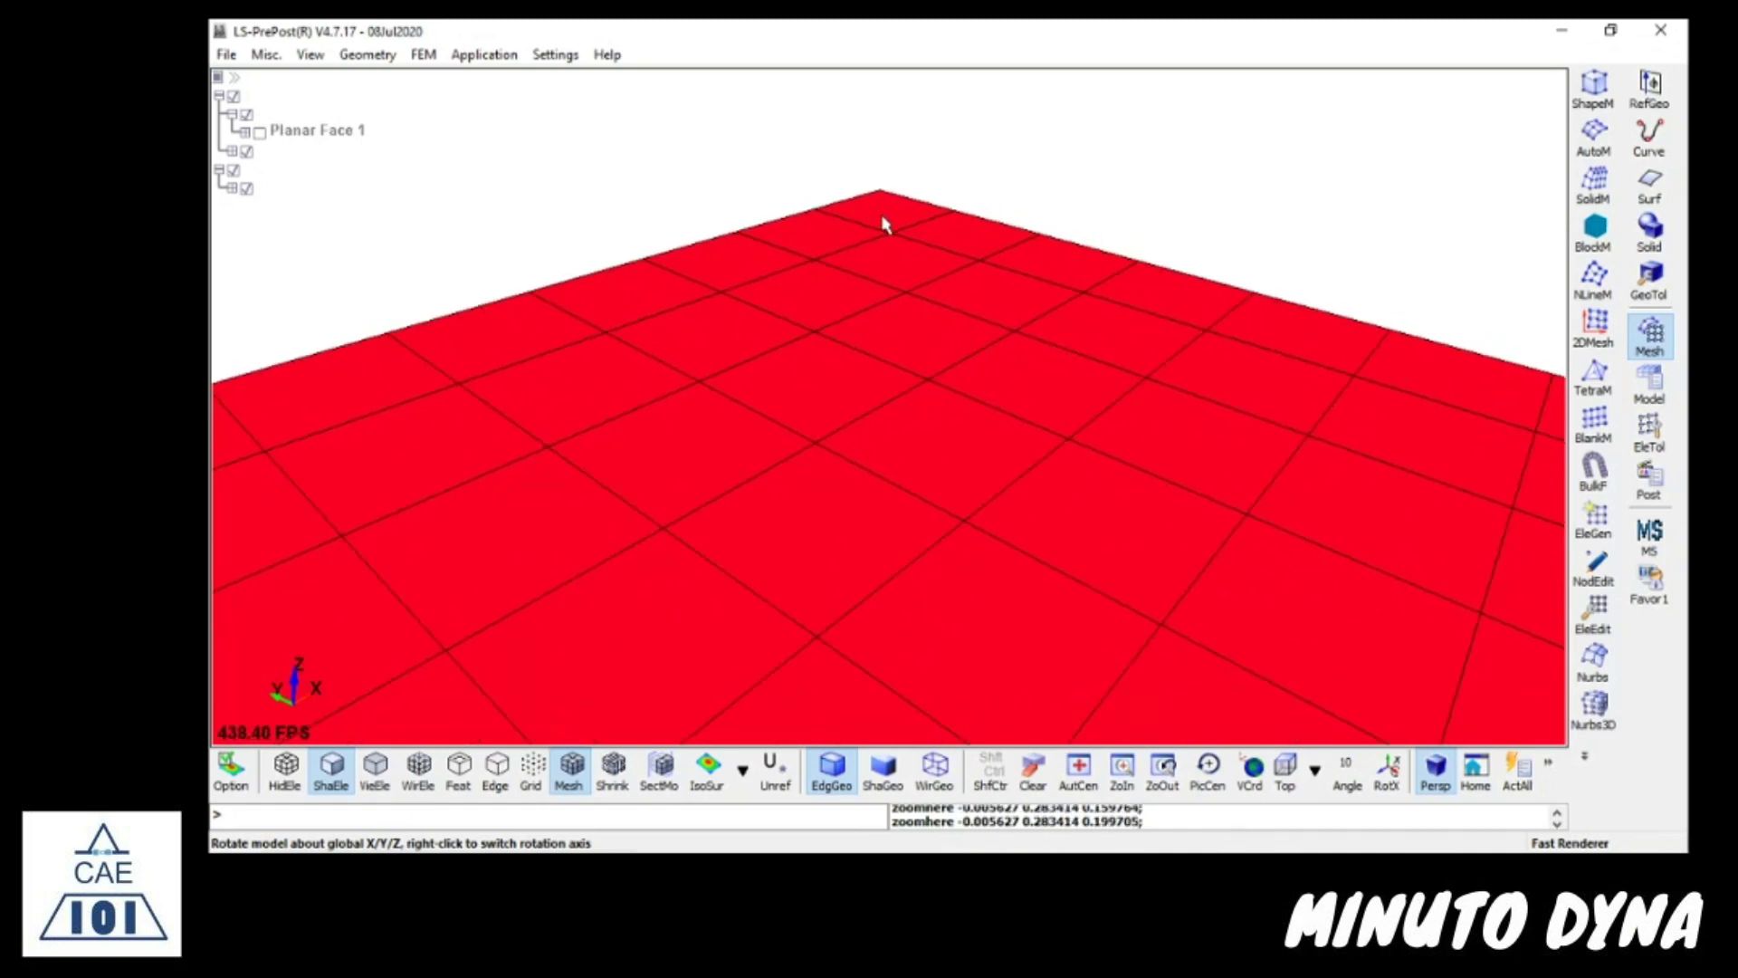
pyautogui.moveTo(1034, 475)
pyautogui.keyDown('shift'); pyautogui.mouseDown()
pyautogui.moveTo(719, 485)
pyautogui.moveTo(1241, 329)
pyautogui.moveTo(974, 148)
pyautogui.moveTo(875, 201)
pyautogui.mouseUp(); pyautogui.keyUp('shift')
pyautogui.scroll(2, 875, 201)
pyautogui.scroll(5, 876, 201)
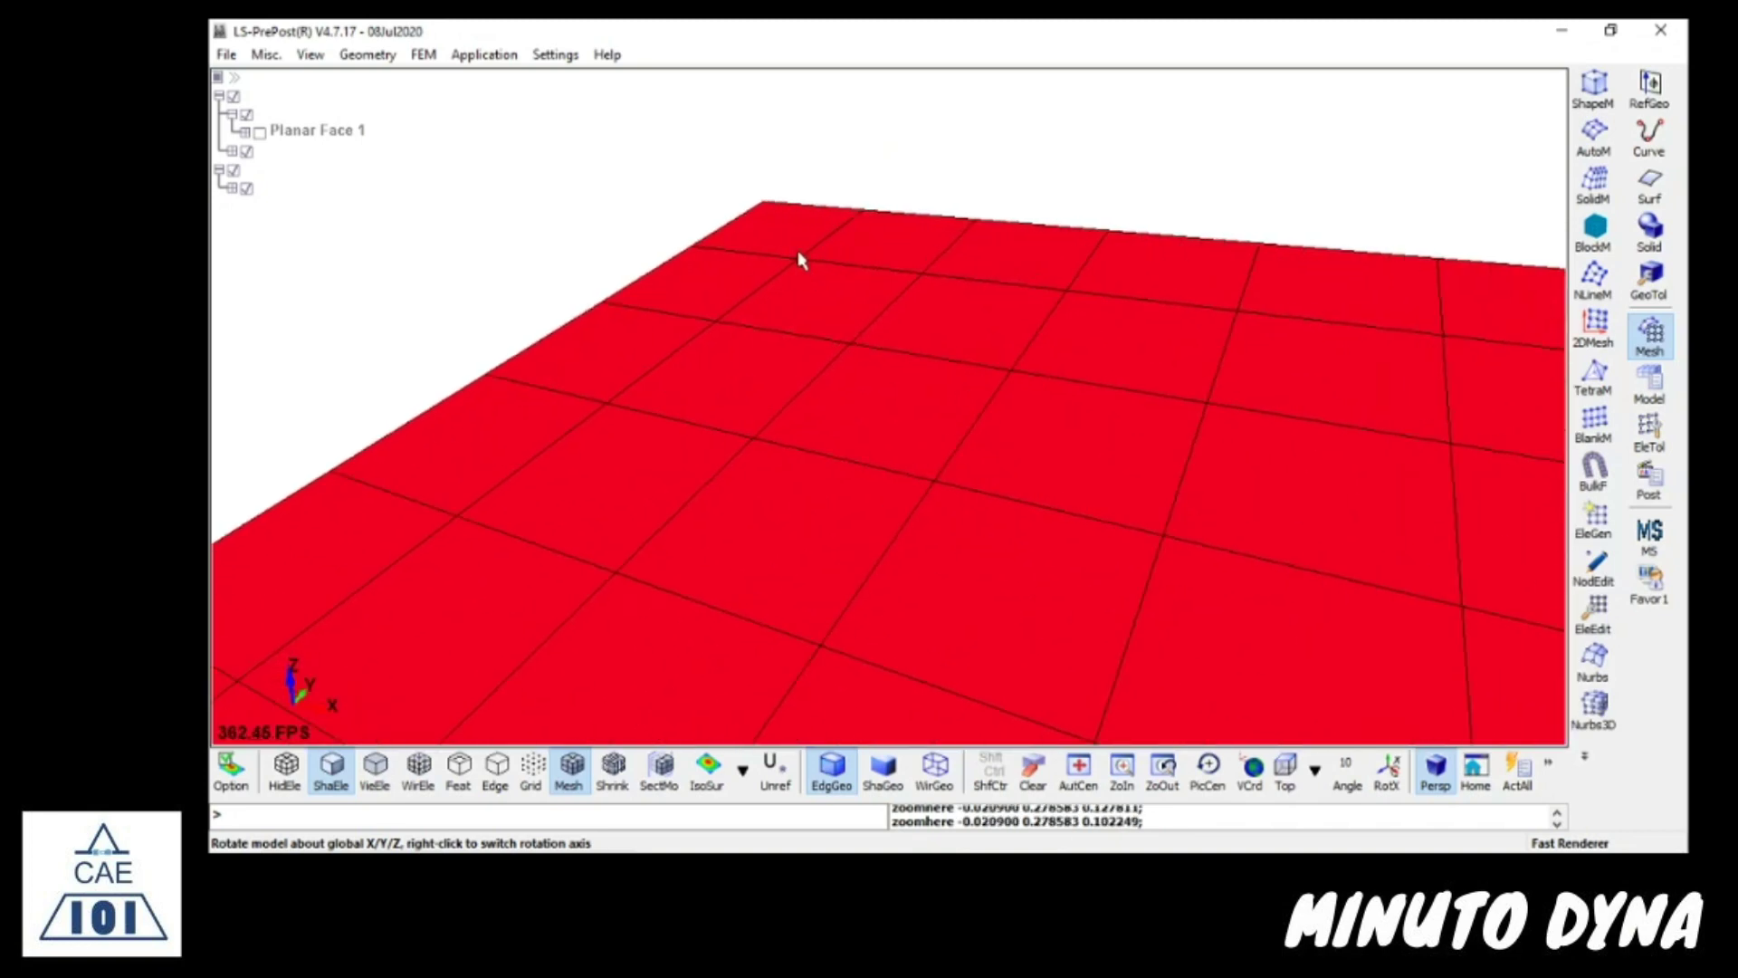
pyautogui.scroll(-8, 823, 341)
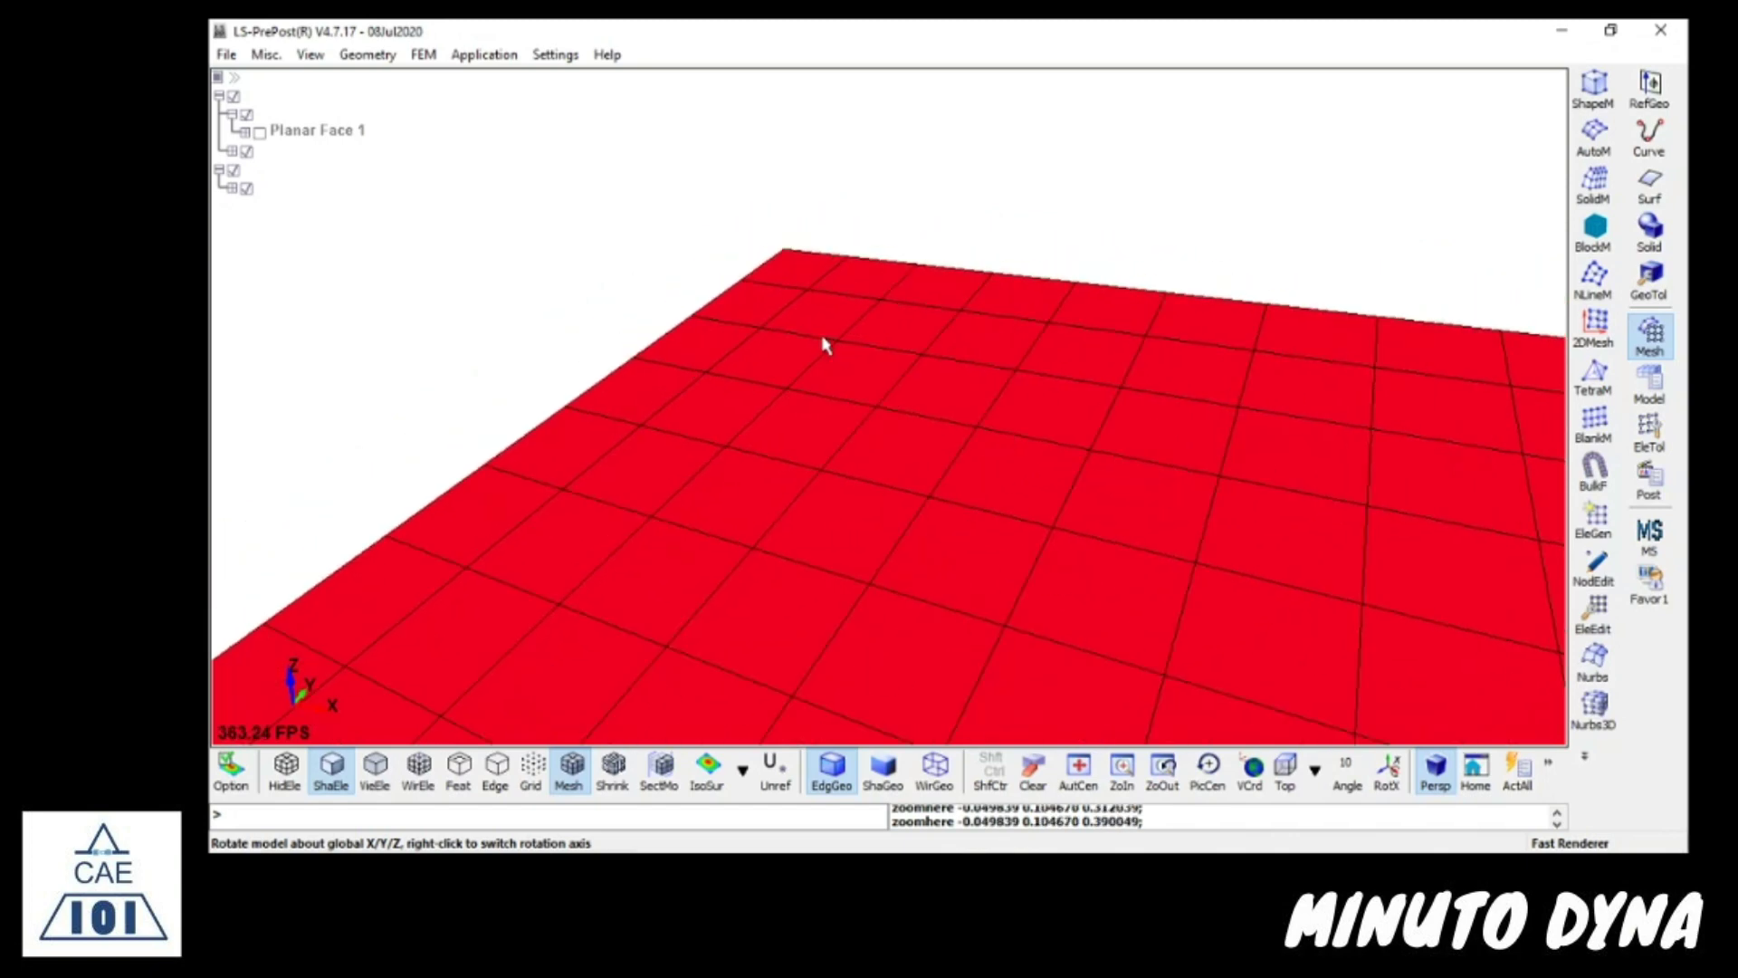
pyautogui.moveTo(800, 435)
pyautogui.keyDown('shift'); pyautogui.mouseDown()
pyautogui.moveTo(1162, 588)
pyautogui.moveTo(1304, 419)
pyautogui.moveTo(1242, 586)
pyautogui.moveTo(1322, 643)
pyautogui.mouseUp(); pyautogui.keyUp('shift')
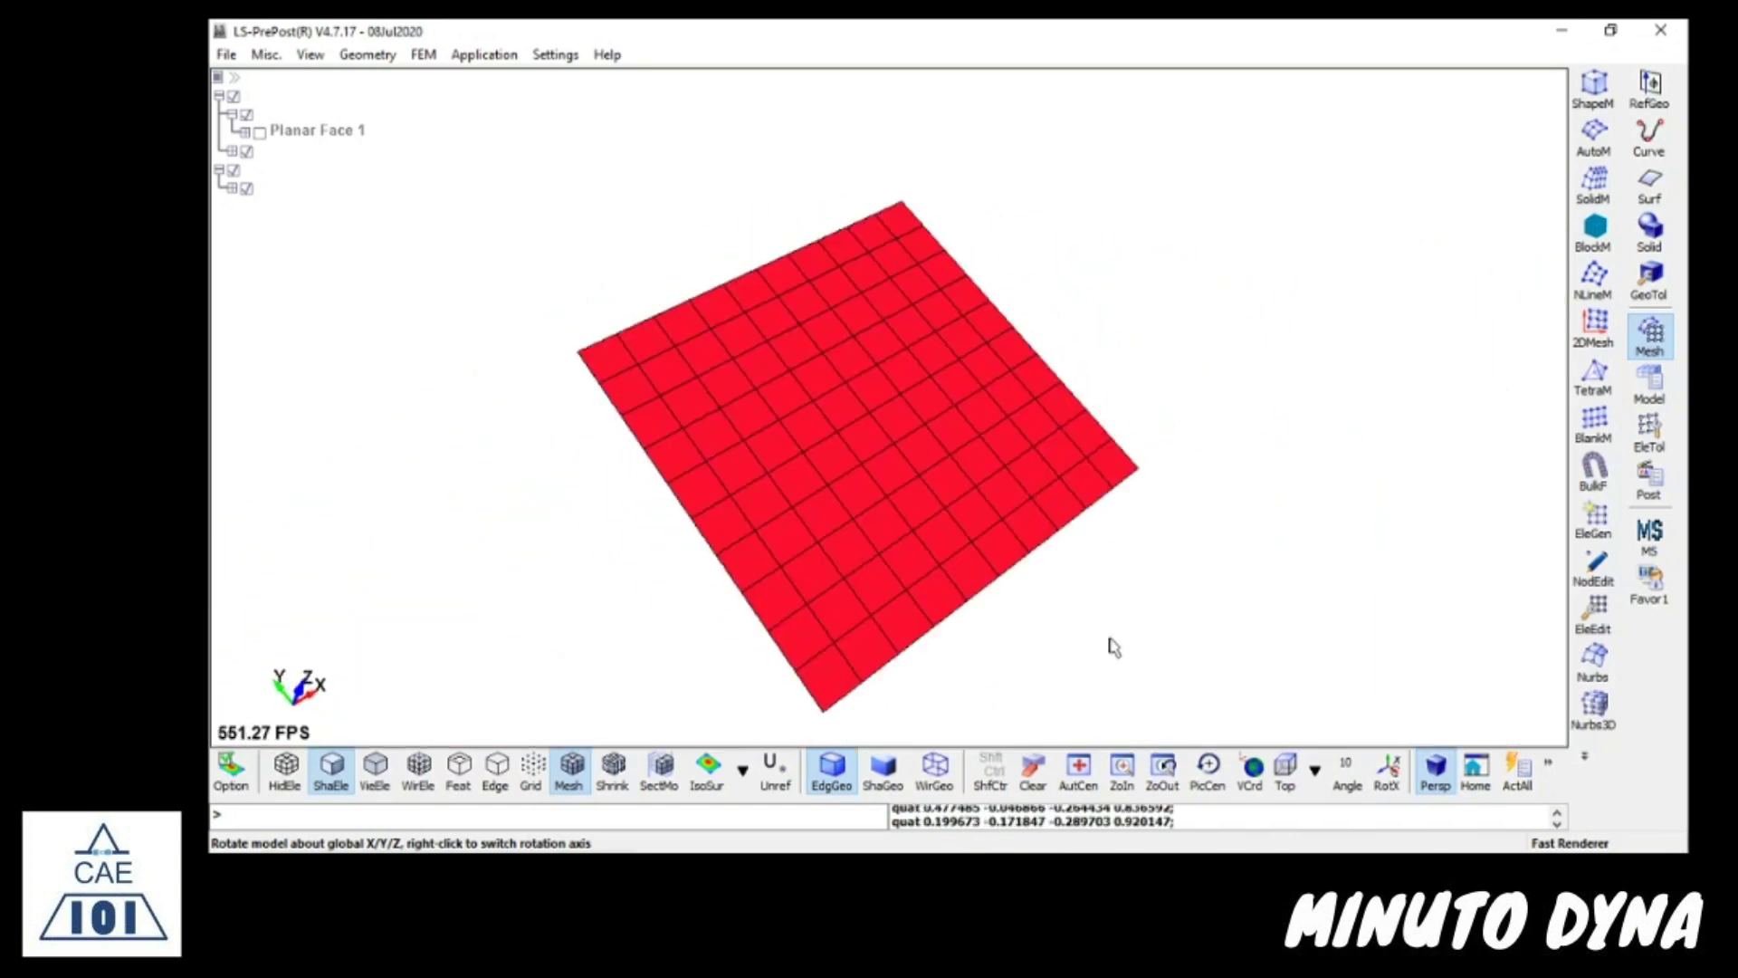
pyautogui.click(1435, 769)
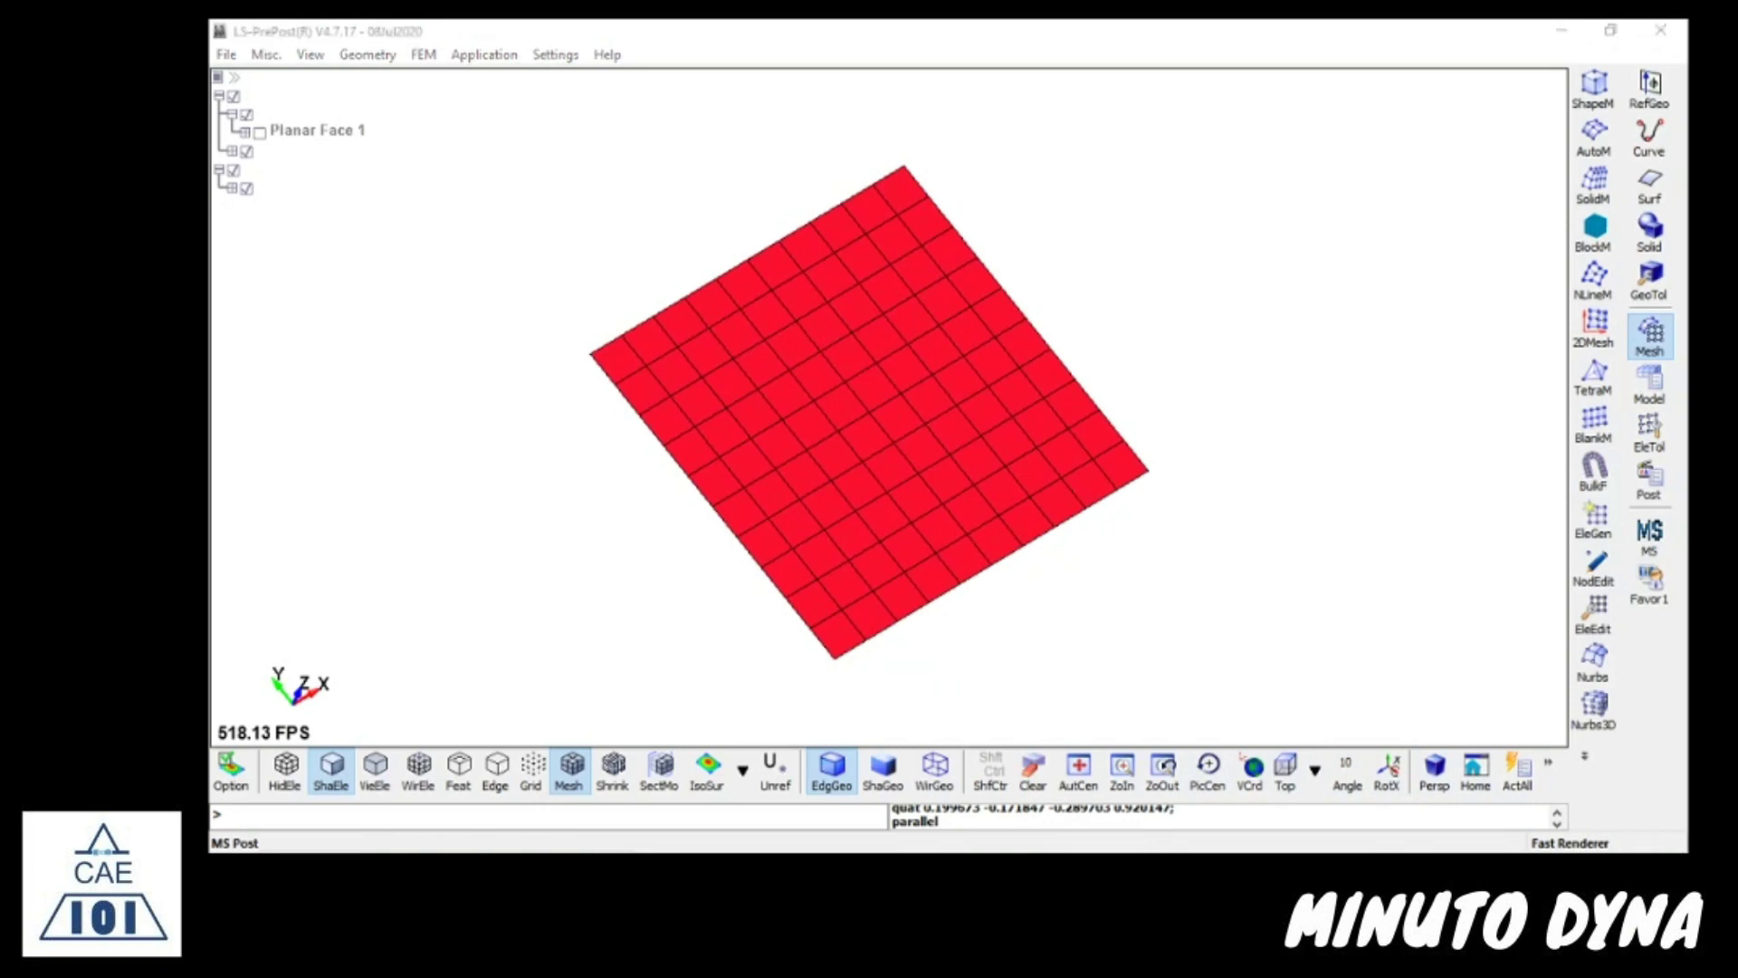
pyautogui.click(1595, 563)
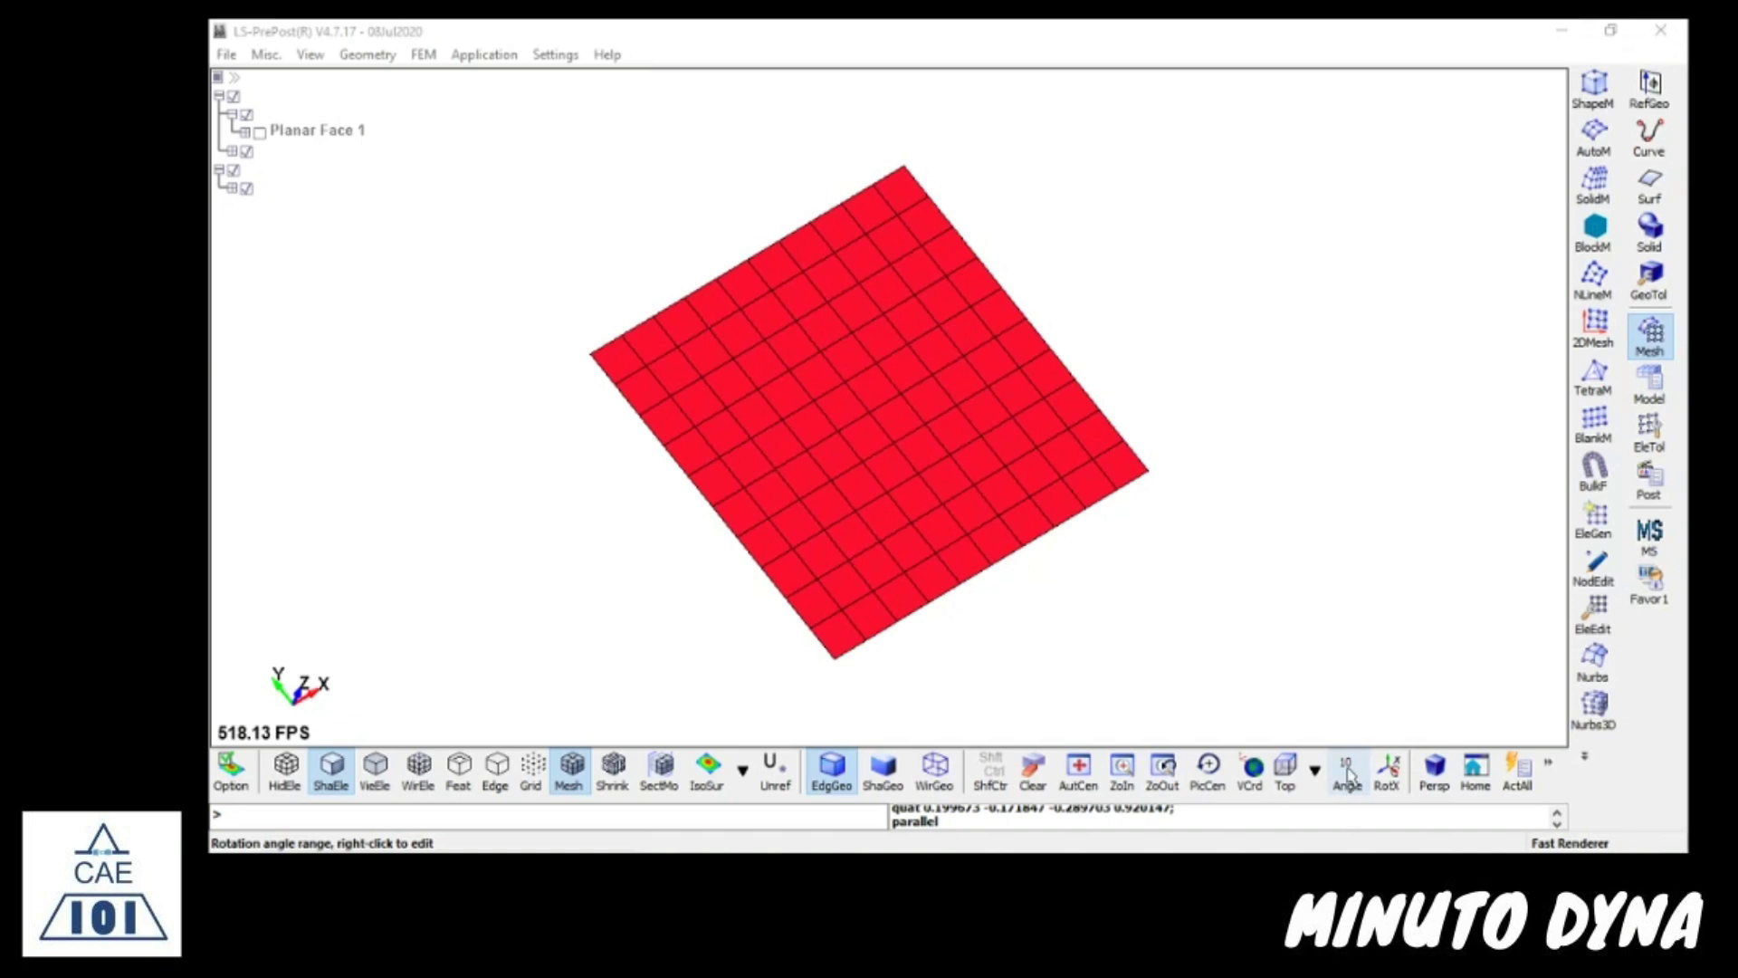
# - Set the view rotation angle to 30 degrees, switch it to -30 and return it to positive 30
pyautogui.rightClick(1349, 774)
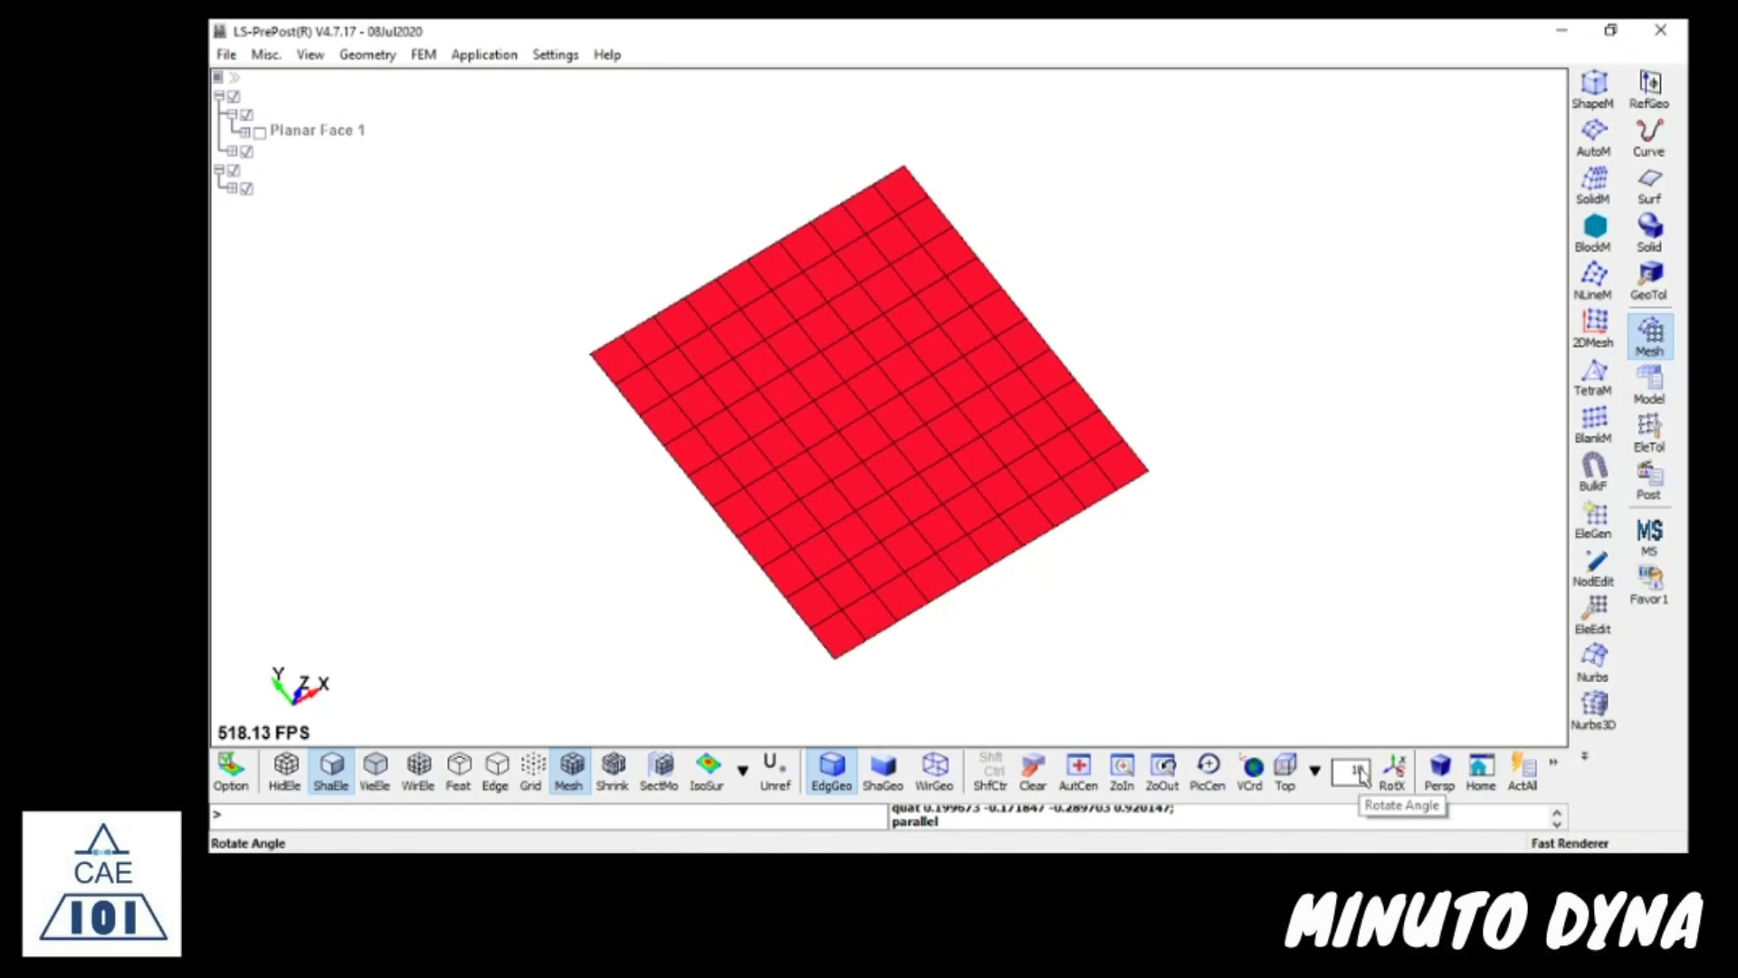
pyautogui.doubleClick(1358, 770)
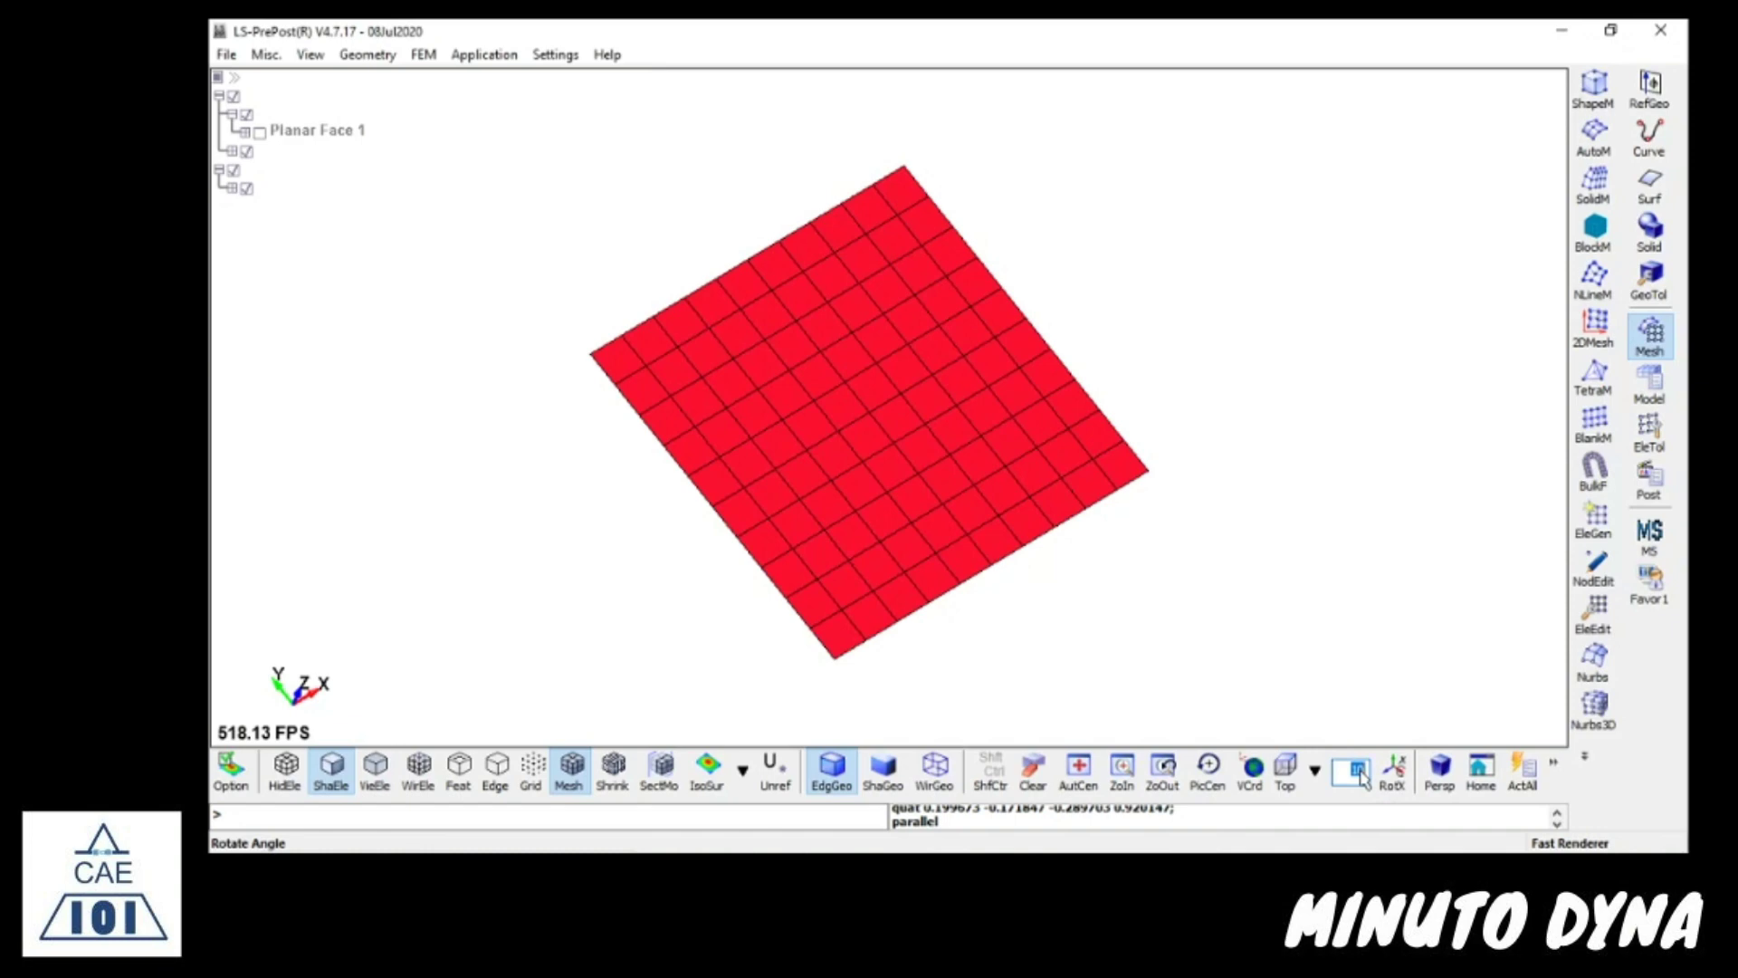
pyautogui.write('30')
pyautogui.press('Return')
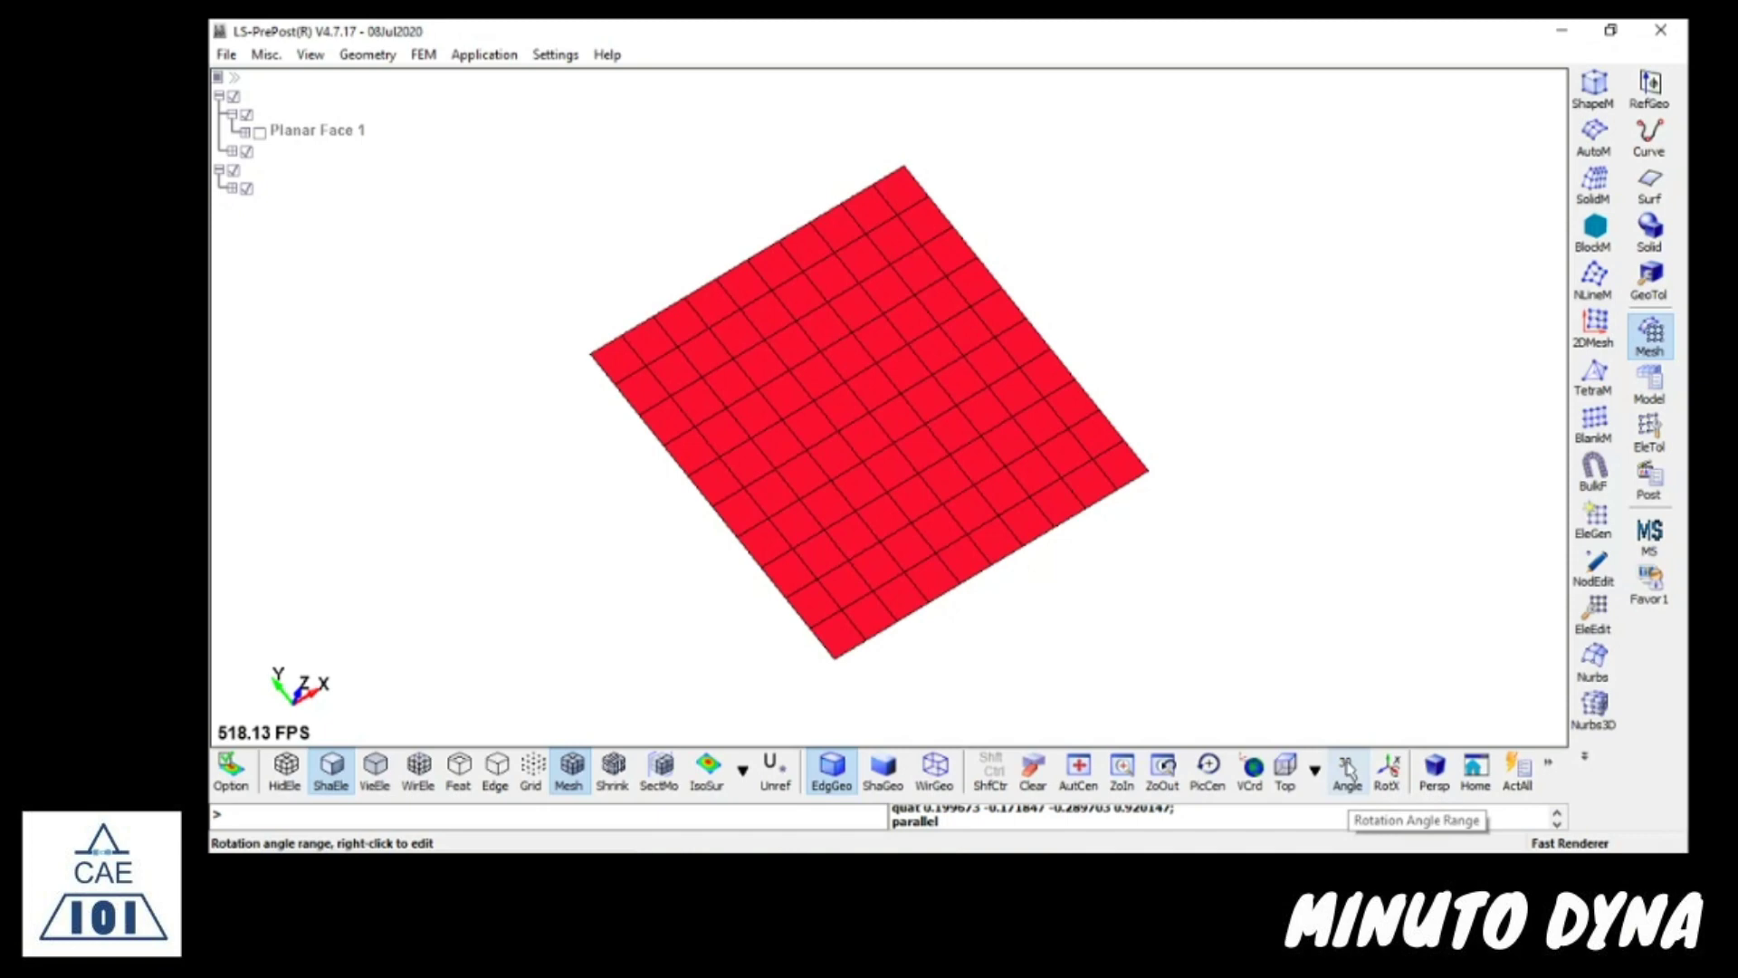
pyautogui.click(1348, 770)
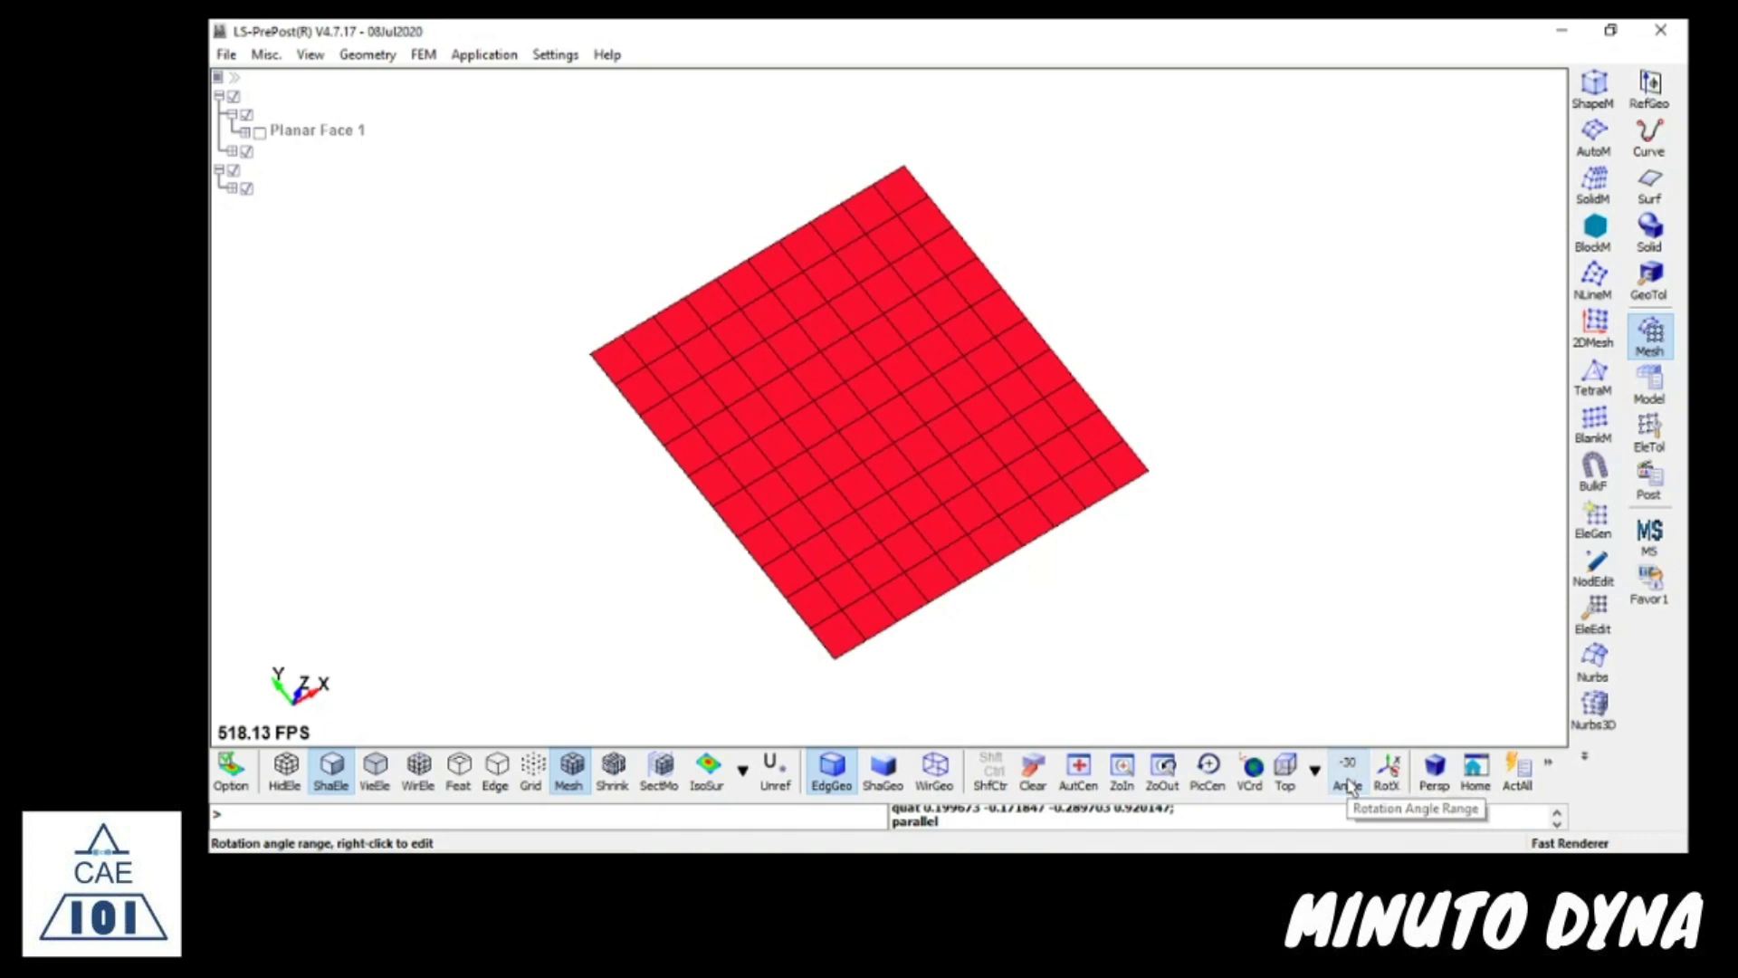
pyautogui.click(1349, 784)
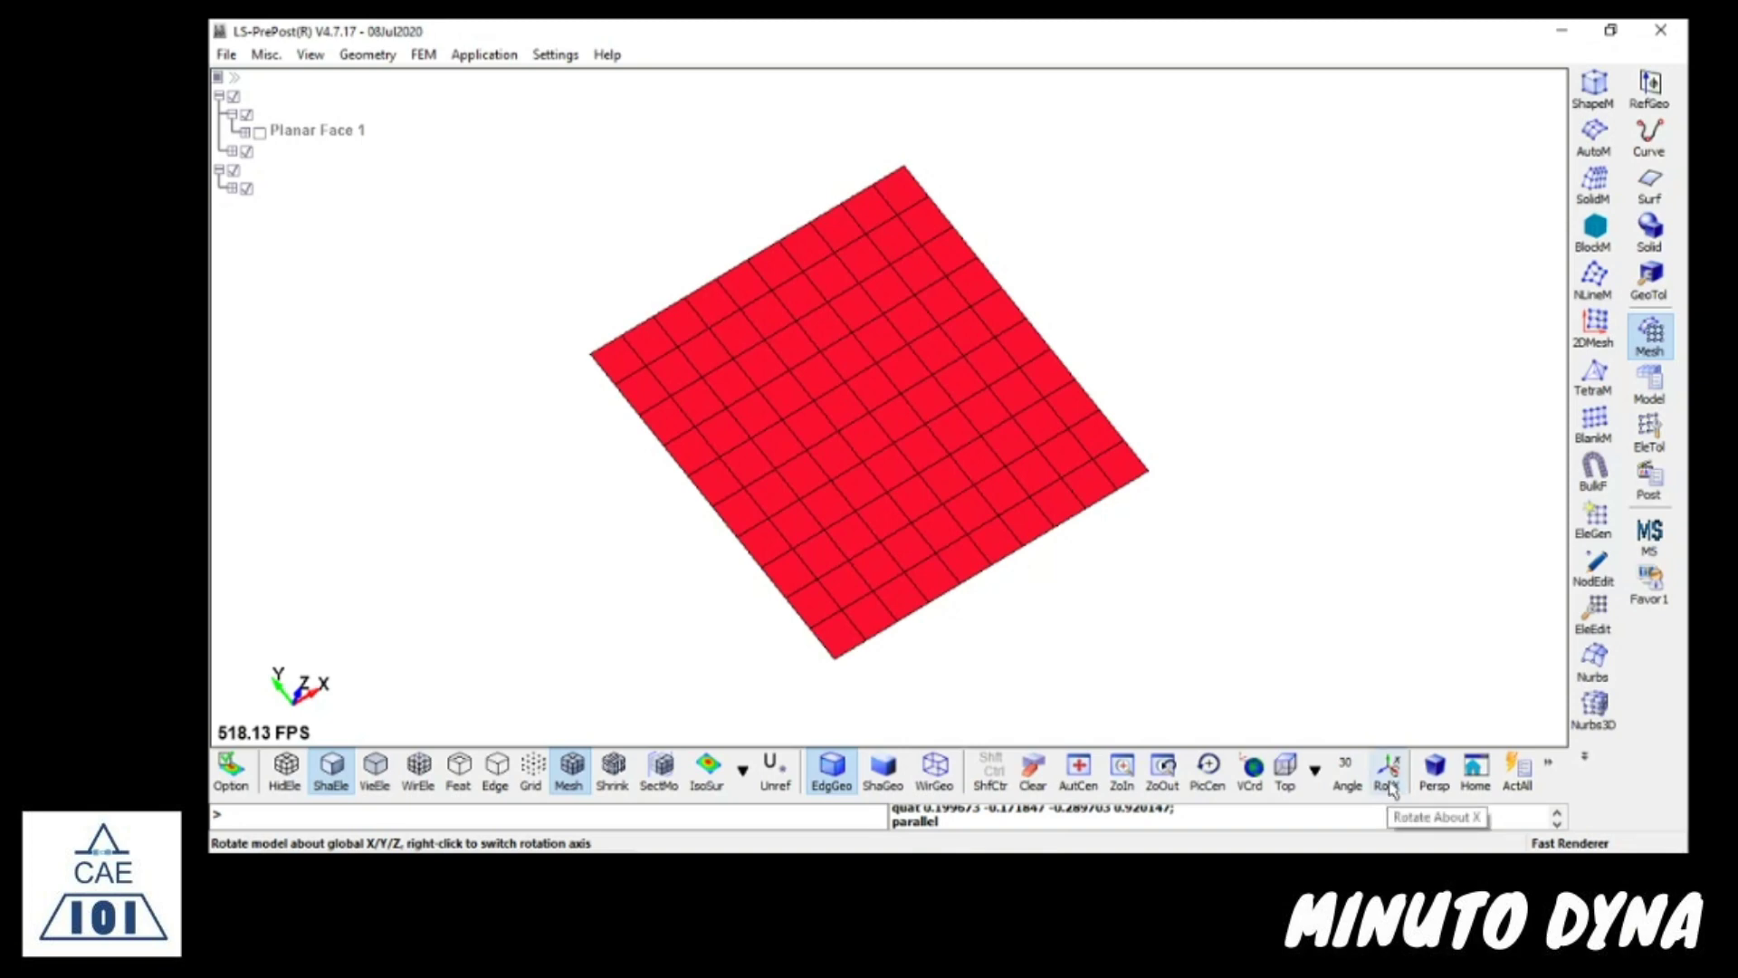
# - Rotate the meshed plate repeatedly about the global X axis in 30-degree increments
pyautogui.click(1390, 774)
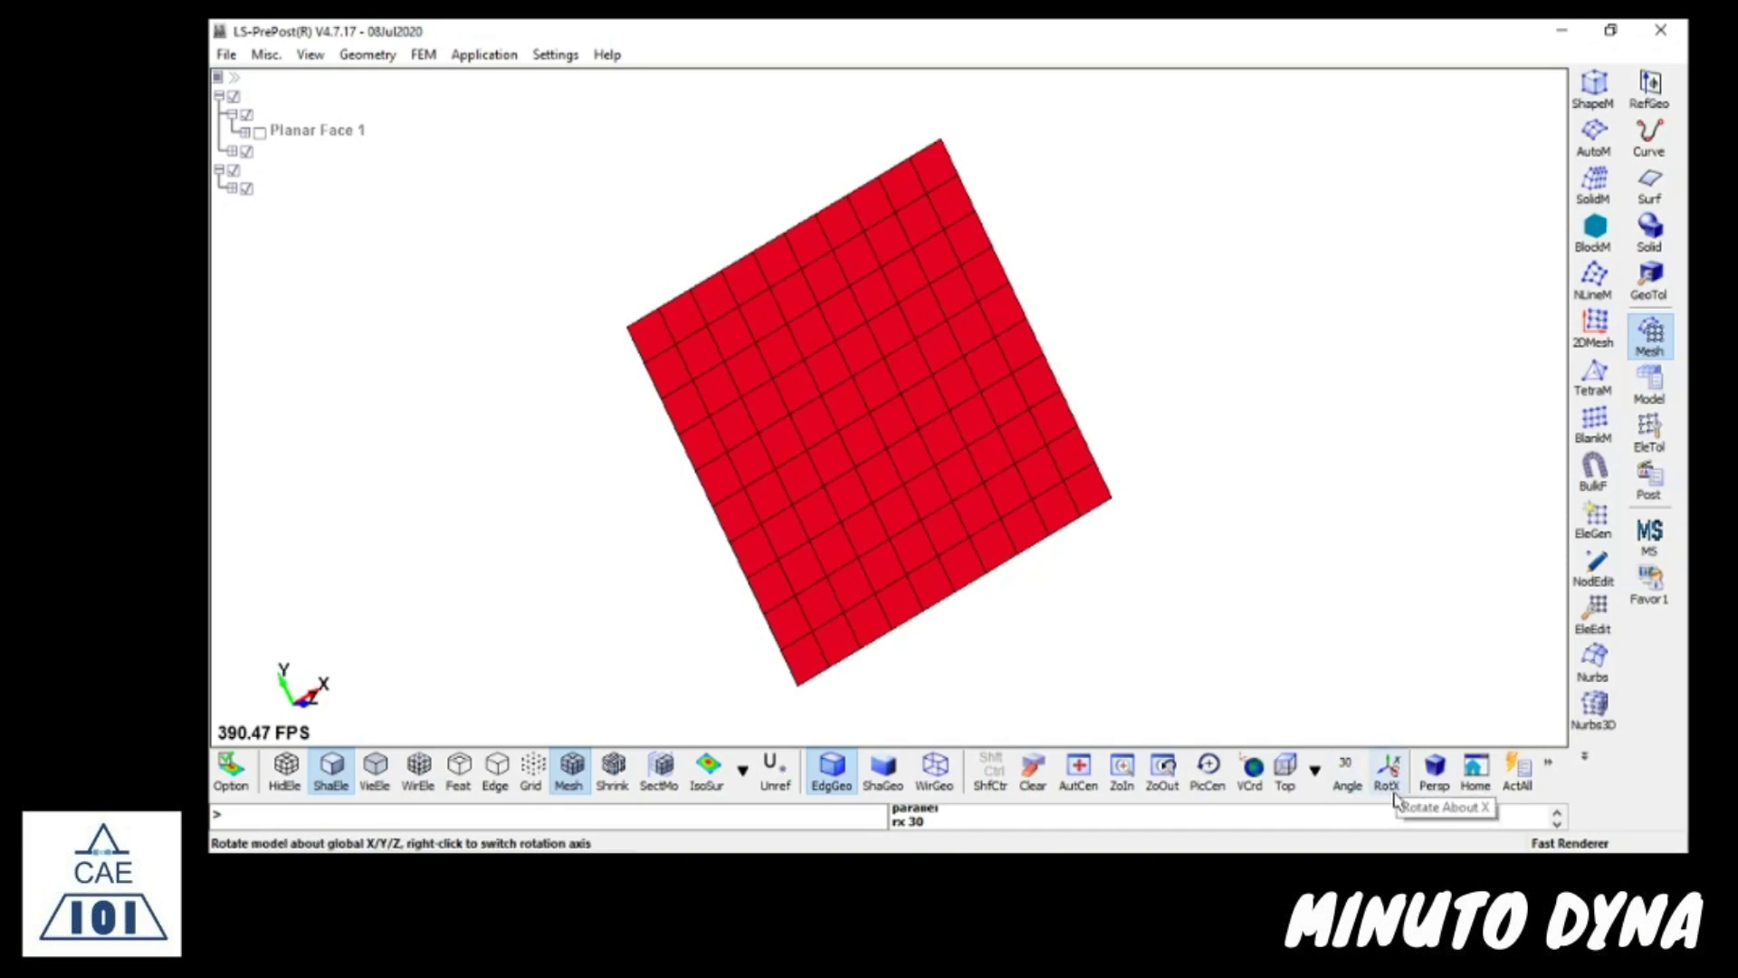
pyautogui.click(1392, 790)
pyautogui.click(1393, 787)
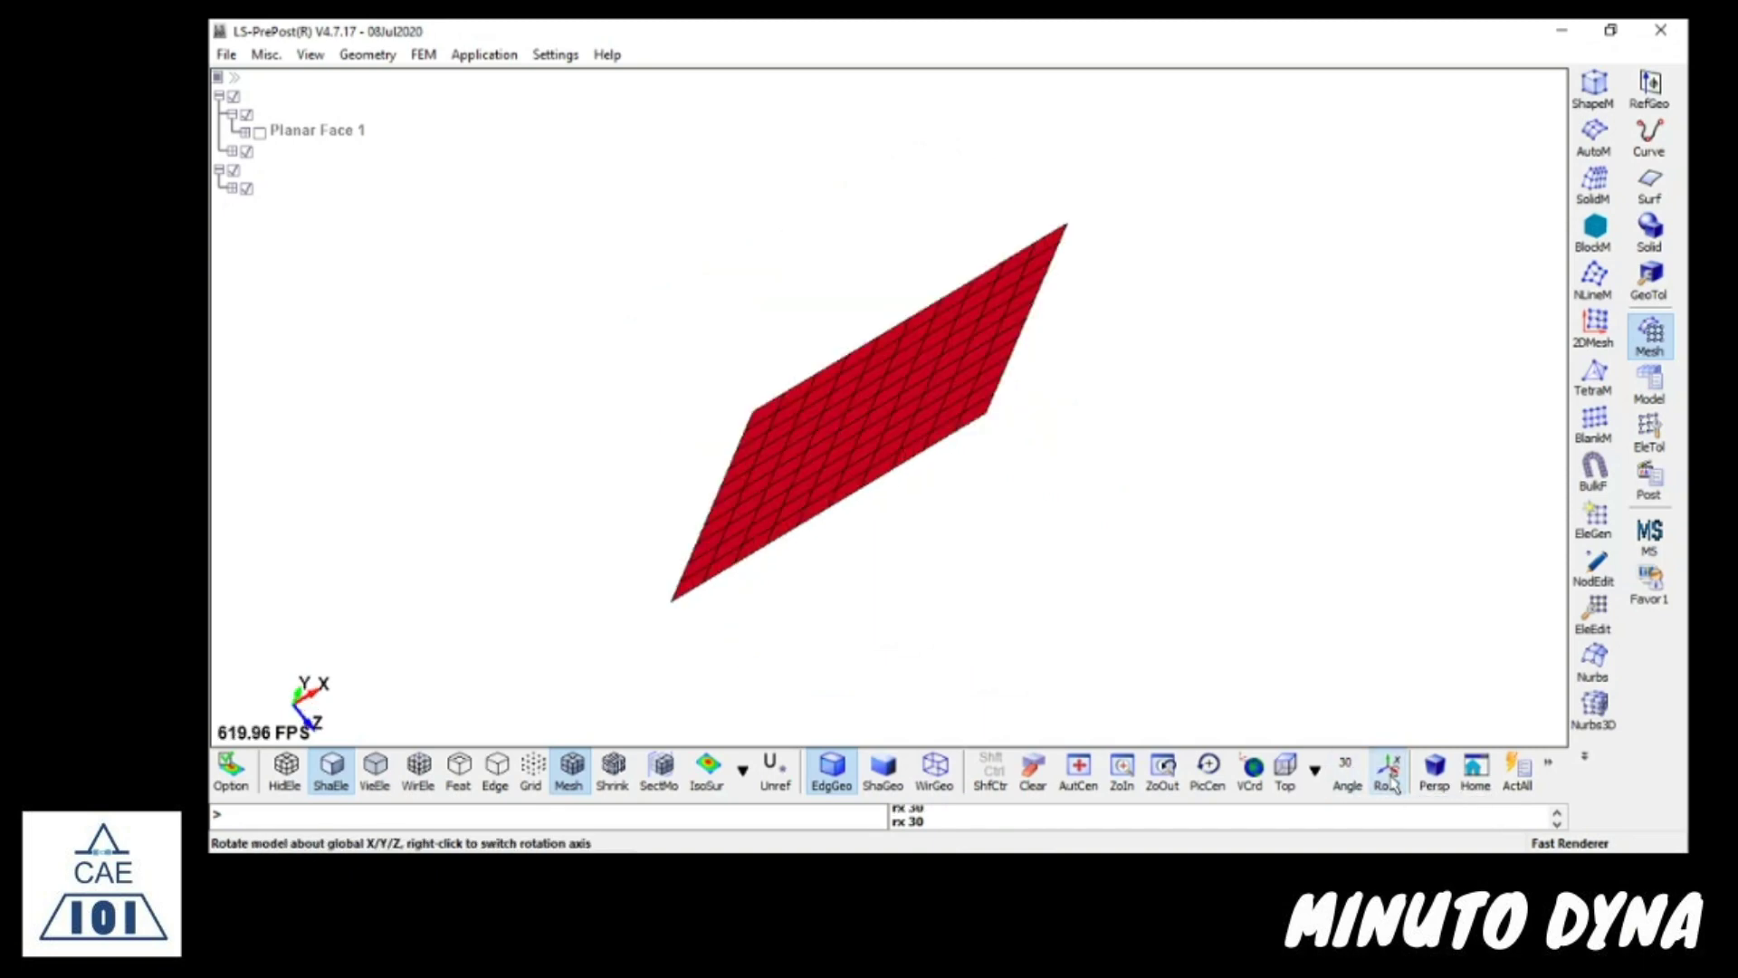
pyautogui.click(1392, 786)
pyautogui.click(1393, 786)
pyautogui.click(1393, 786)
pyautogui.click(1392, 786)
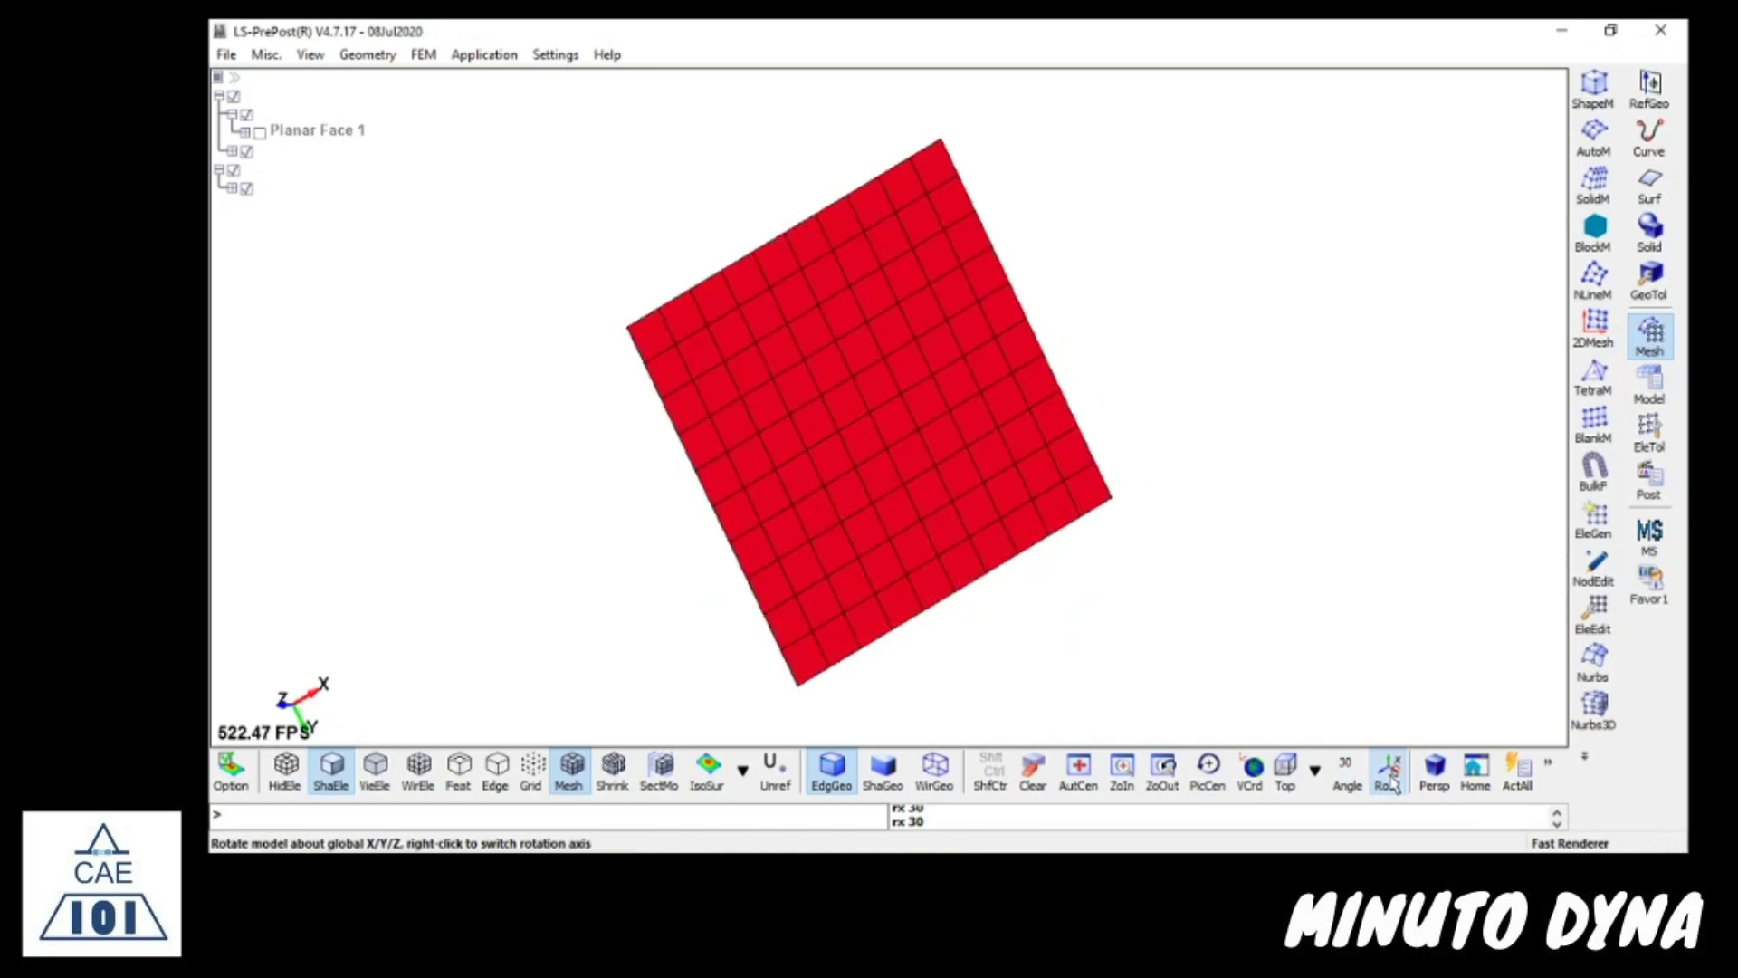
pyautogui.click(1393, 786)
pyautogui.click(1393, 786)
pyautogui.click(1393, 786)
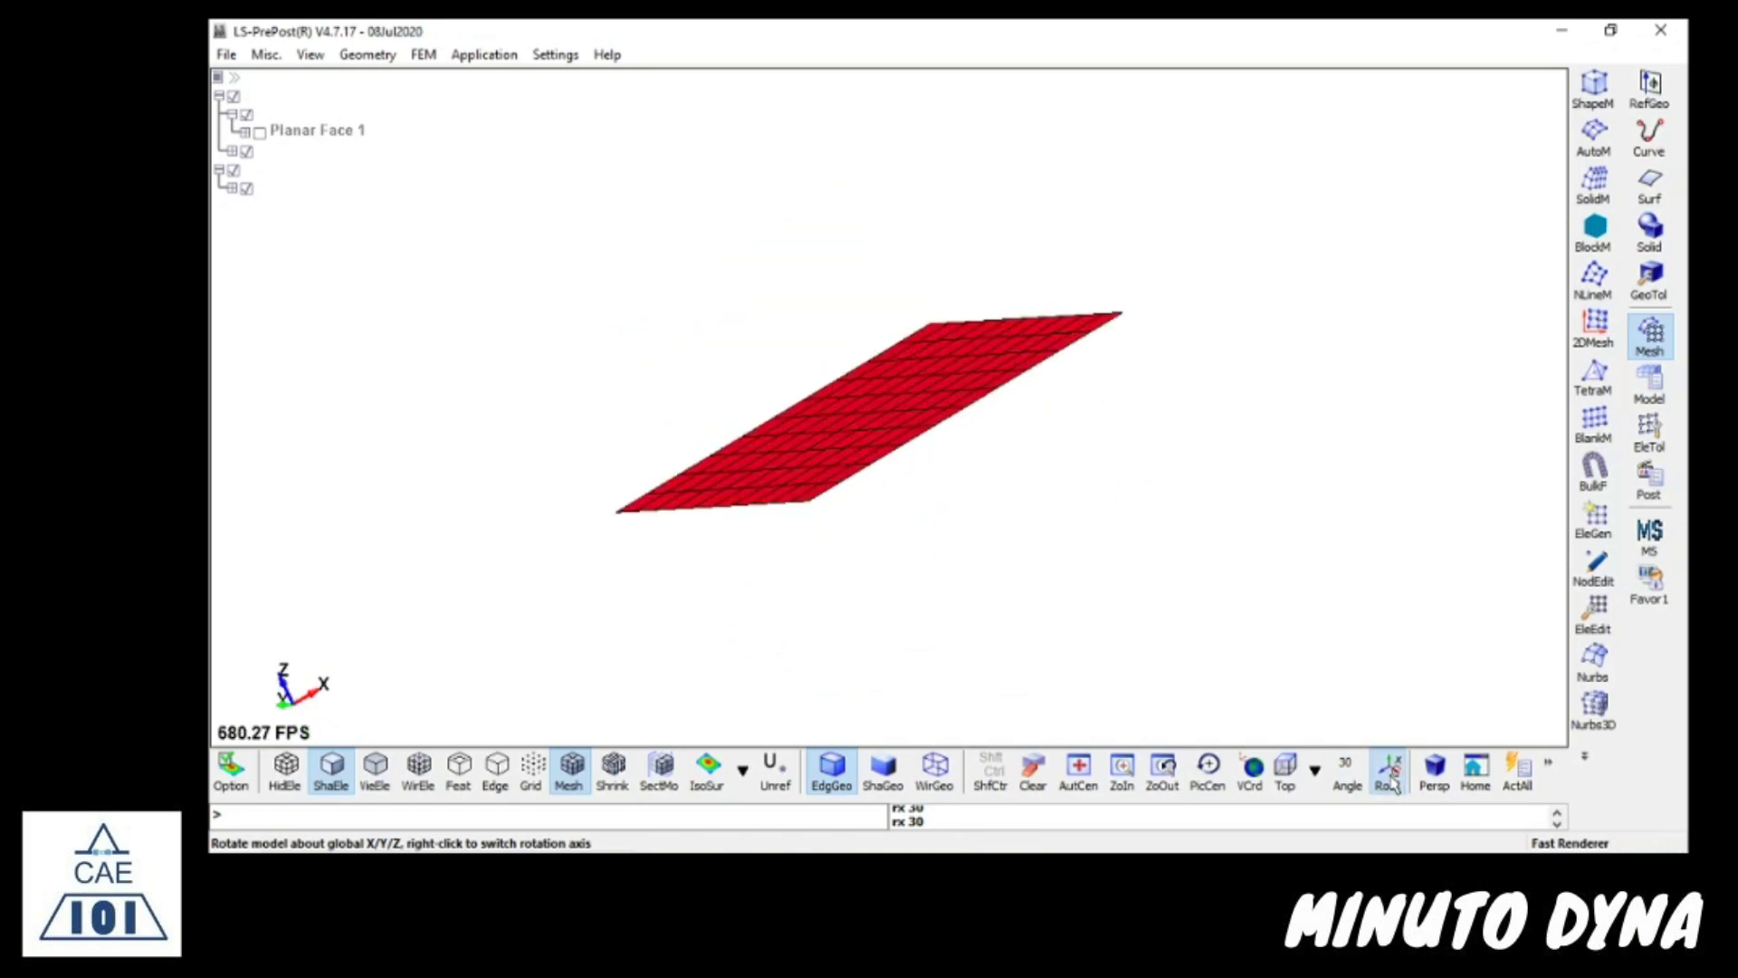
pyautogui.click(1392, 786)
pyautogui.click(1392, 786)
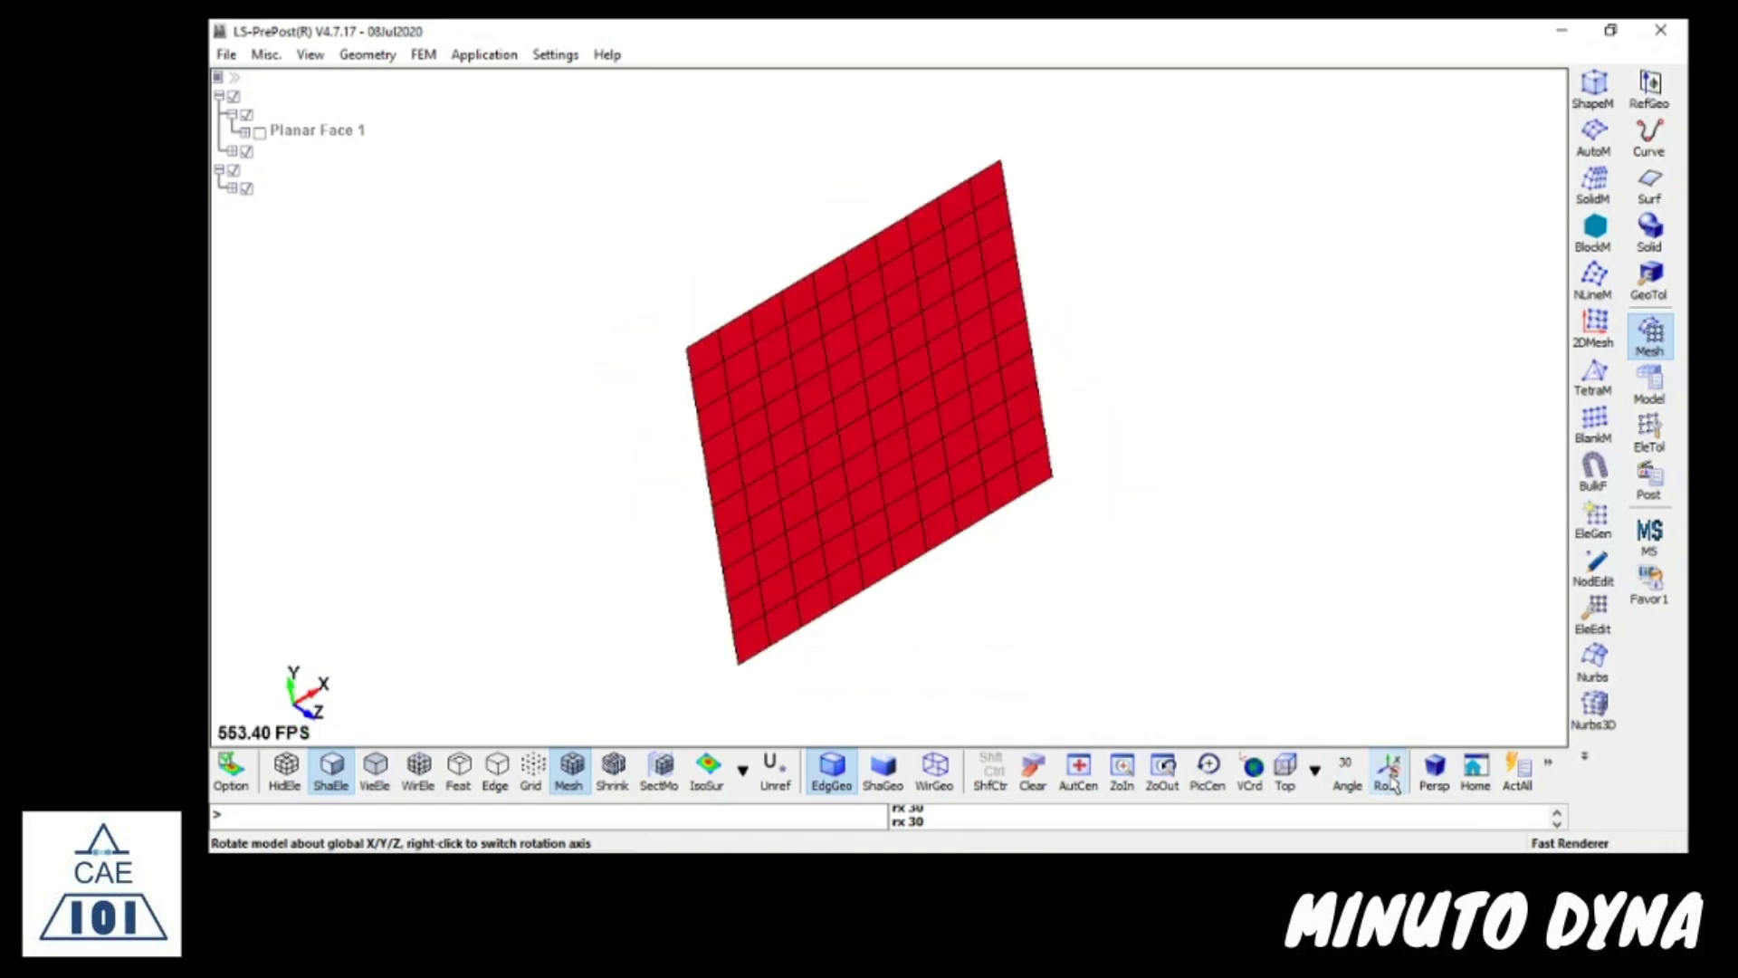
pyautogui.click(1393, 786)
pyautogui.click(1393, 786)
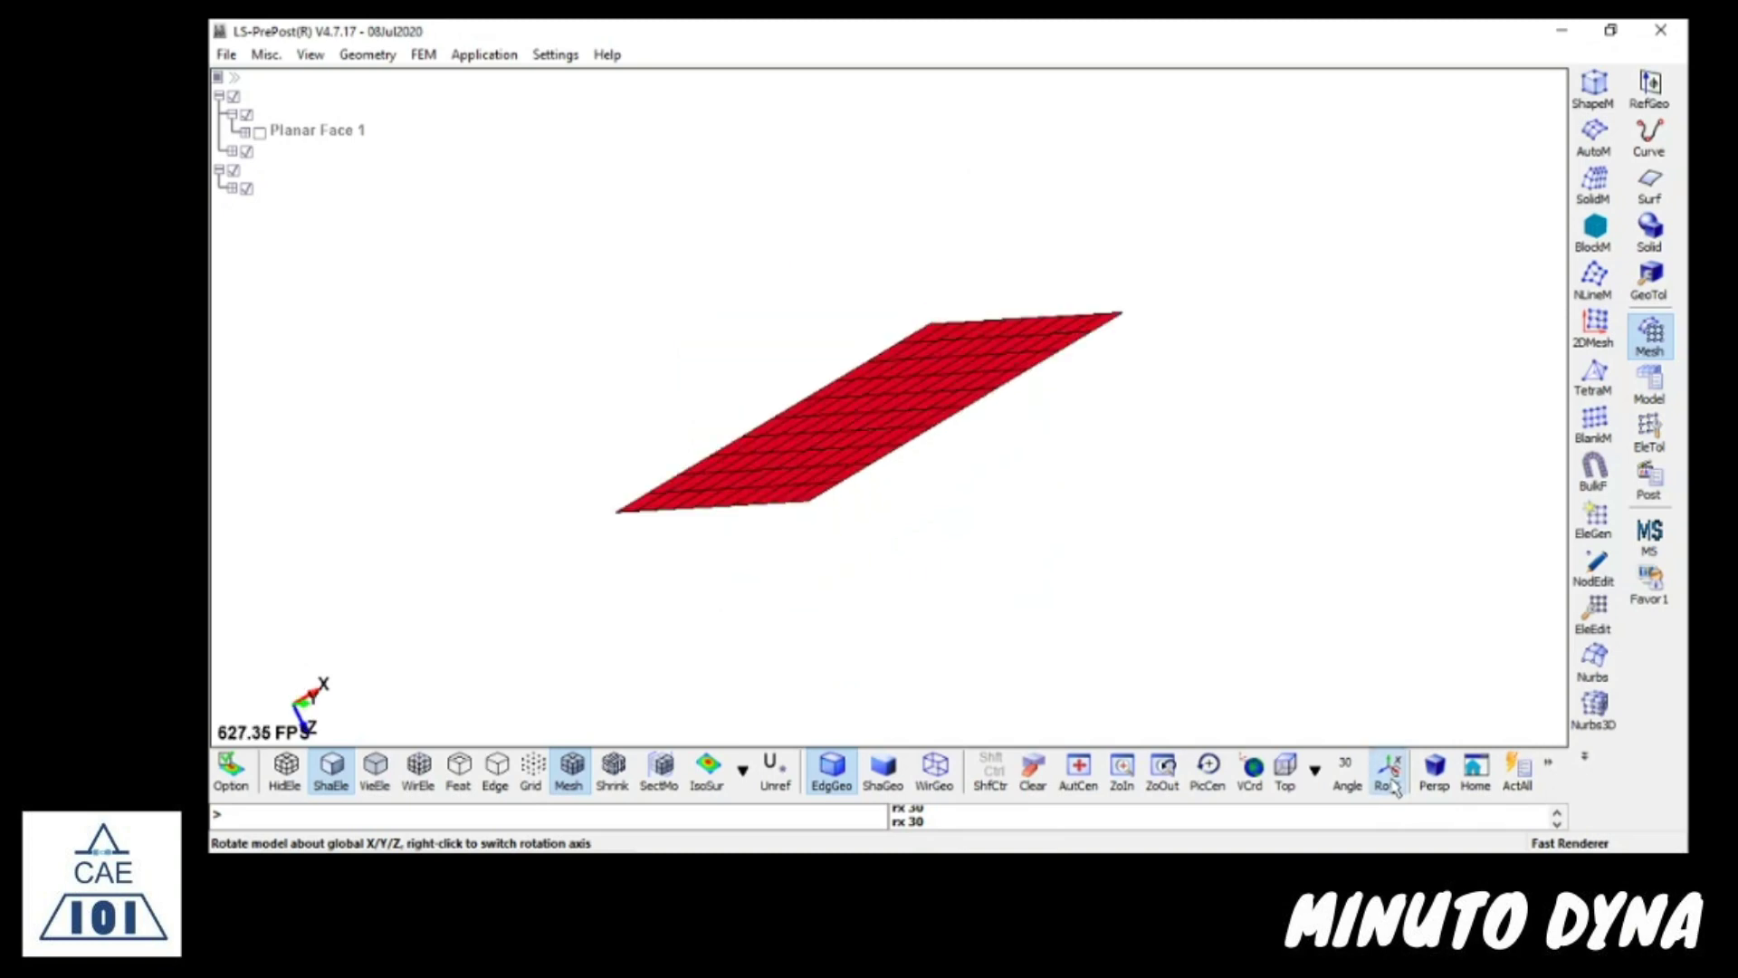
pyautogui.click(1393, 786)
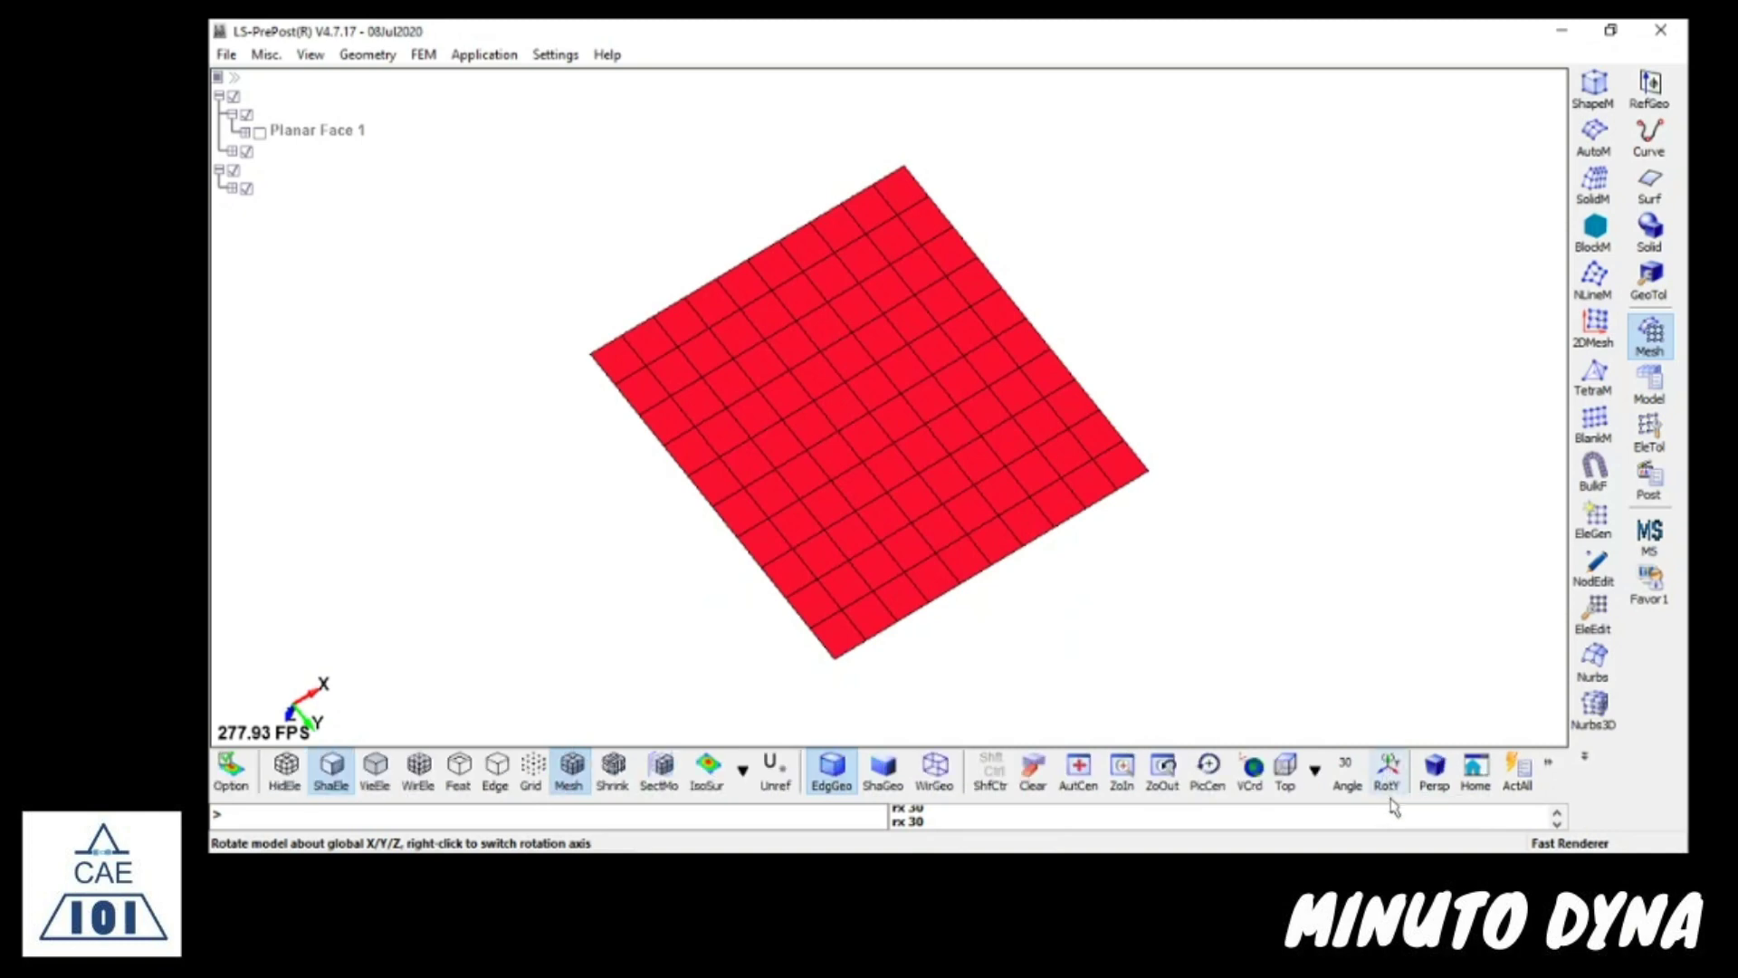
# - Switch the rotation axis to Y and rotate the meshed plate through a full turn in 30-degree increments
pyautogui.rightClick(1391, 790)
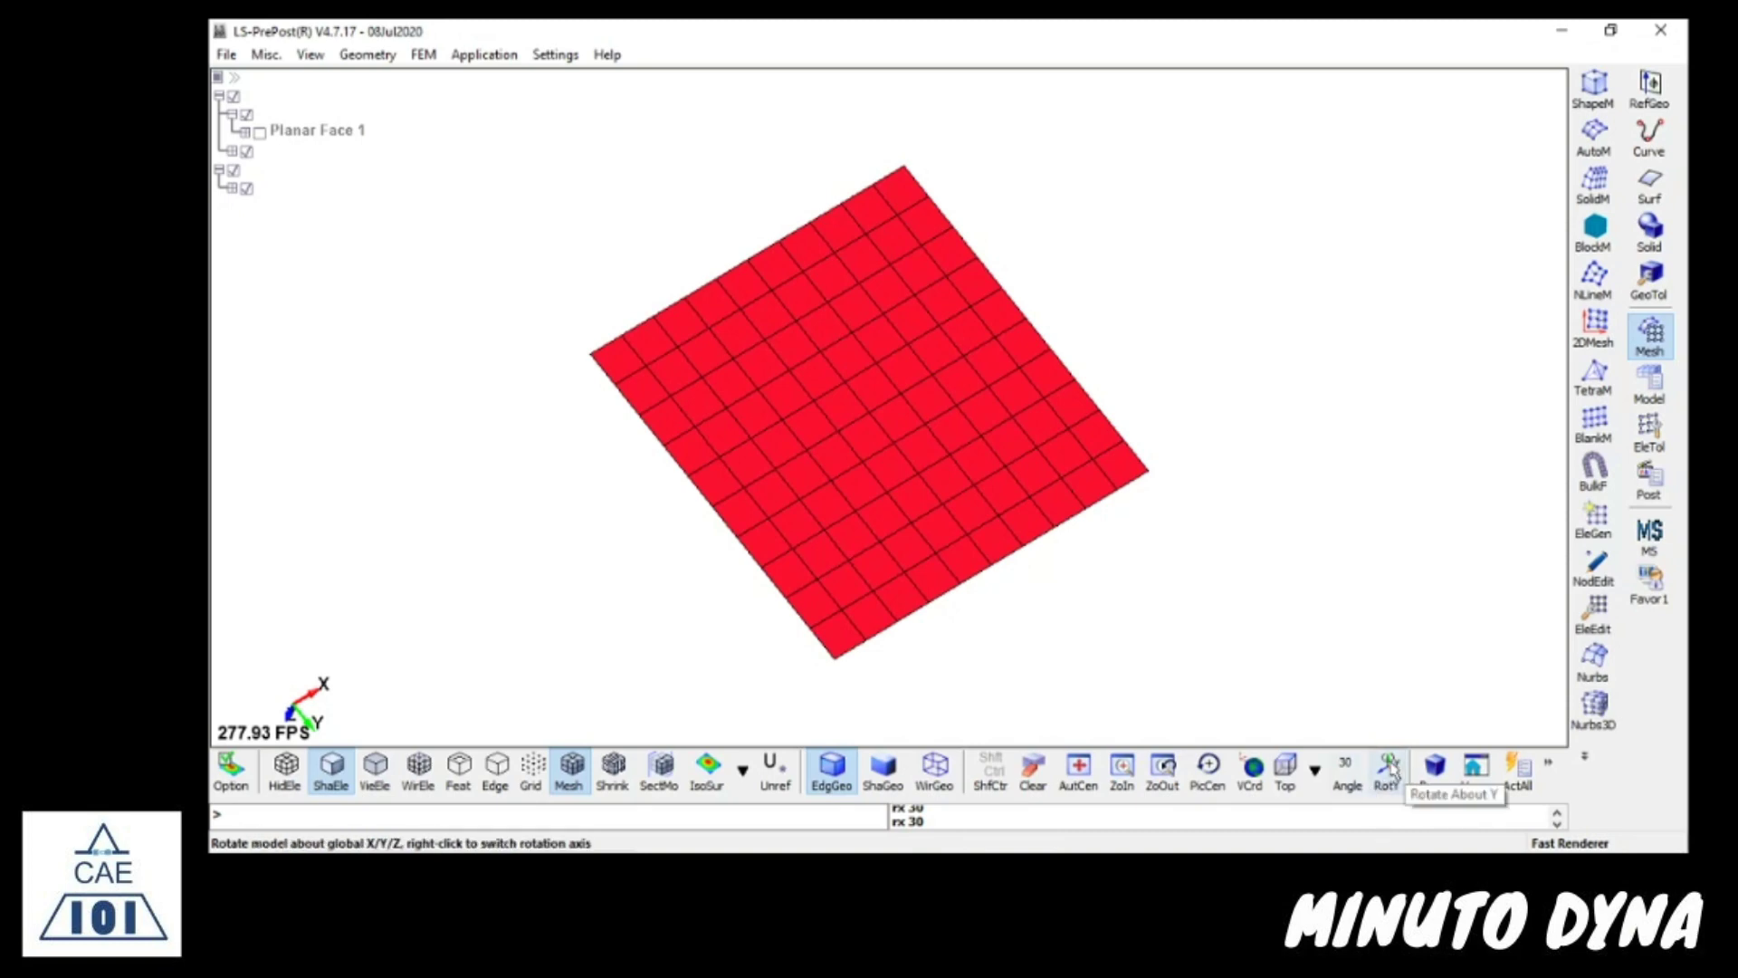
pyautogui.click(1388, 768)
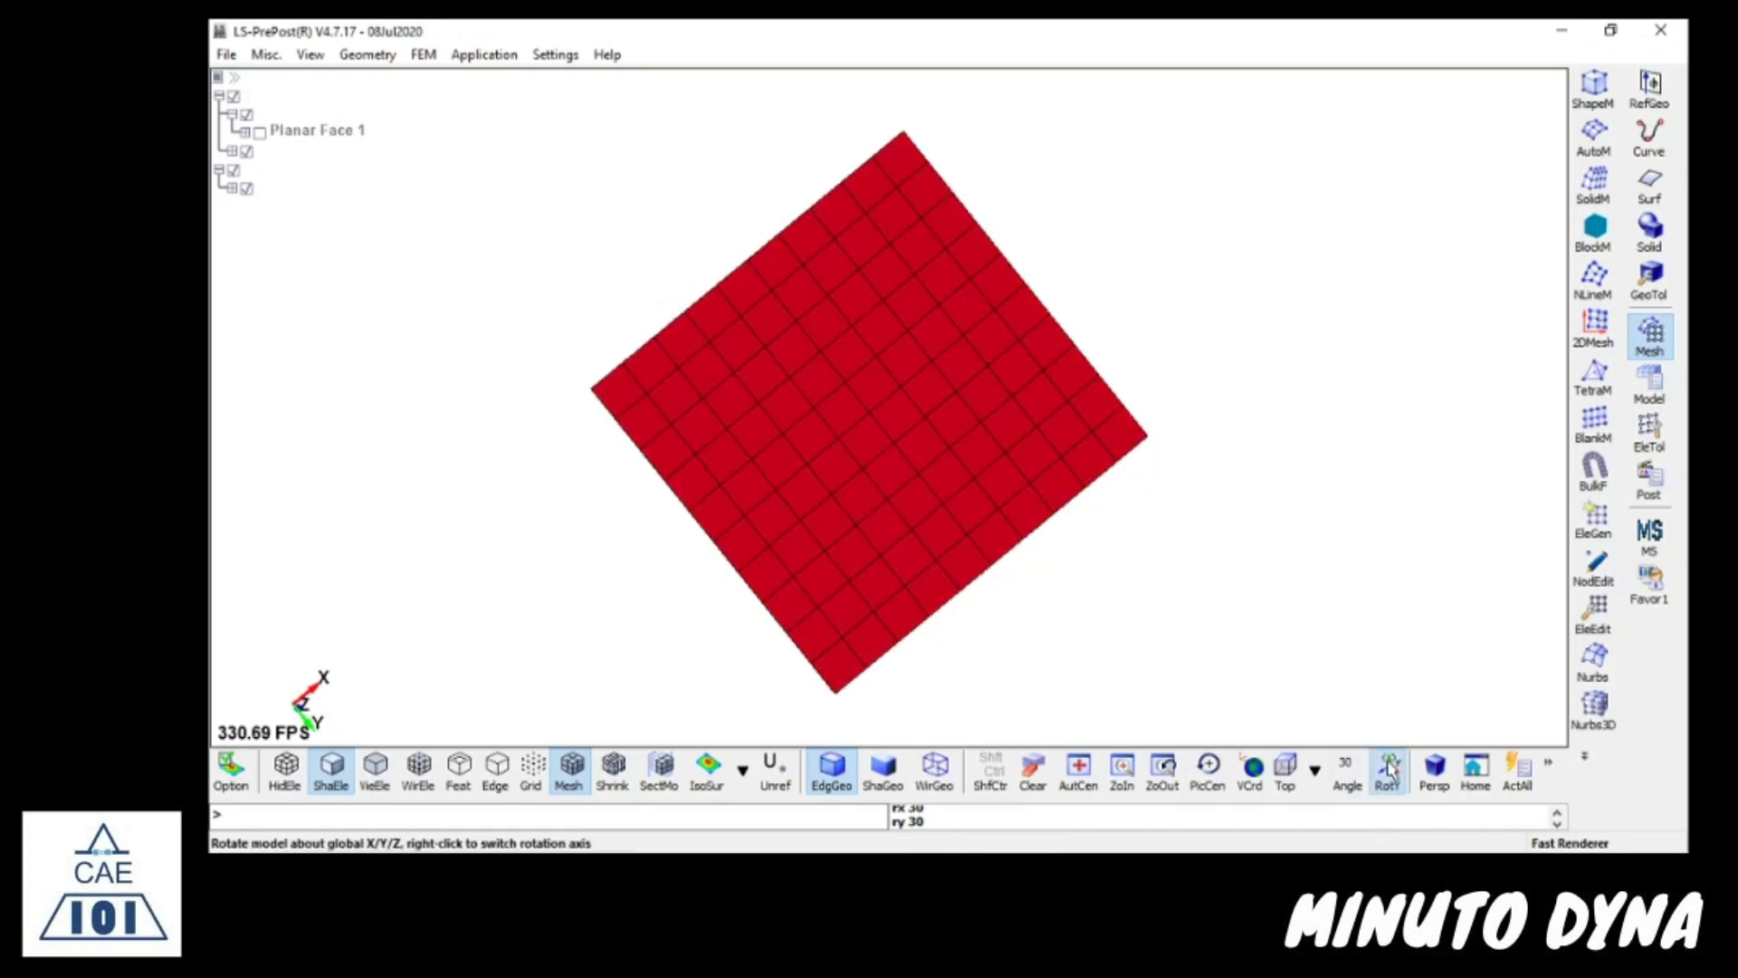
pyautogui.click(1388, 768)
pyautogui.click(1388, 767)
pyautogui.click(1389, 769)
pyautogui.click(1389, 768)
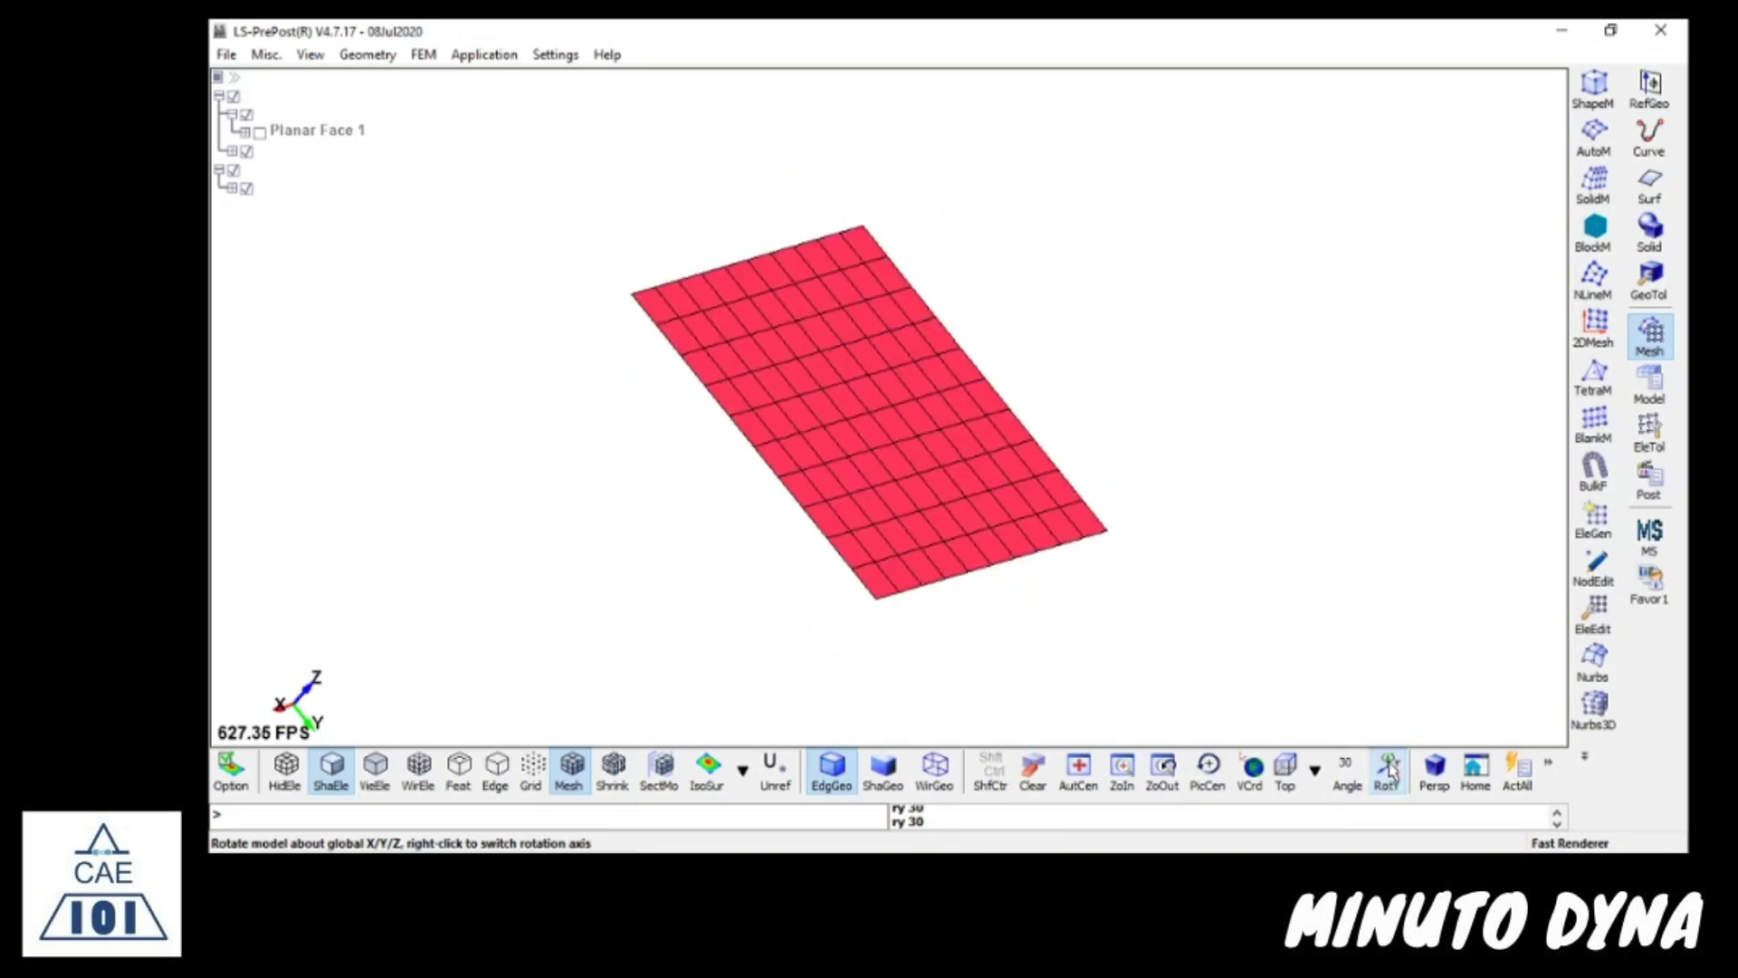
pyautogui.click(1389, 769)
pyautogui.click(1388, 768)
pyautogui.click(1390, 769)
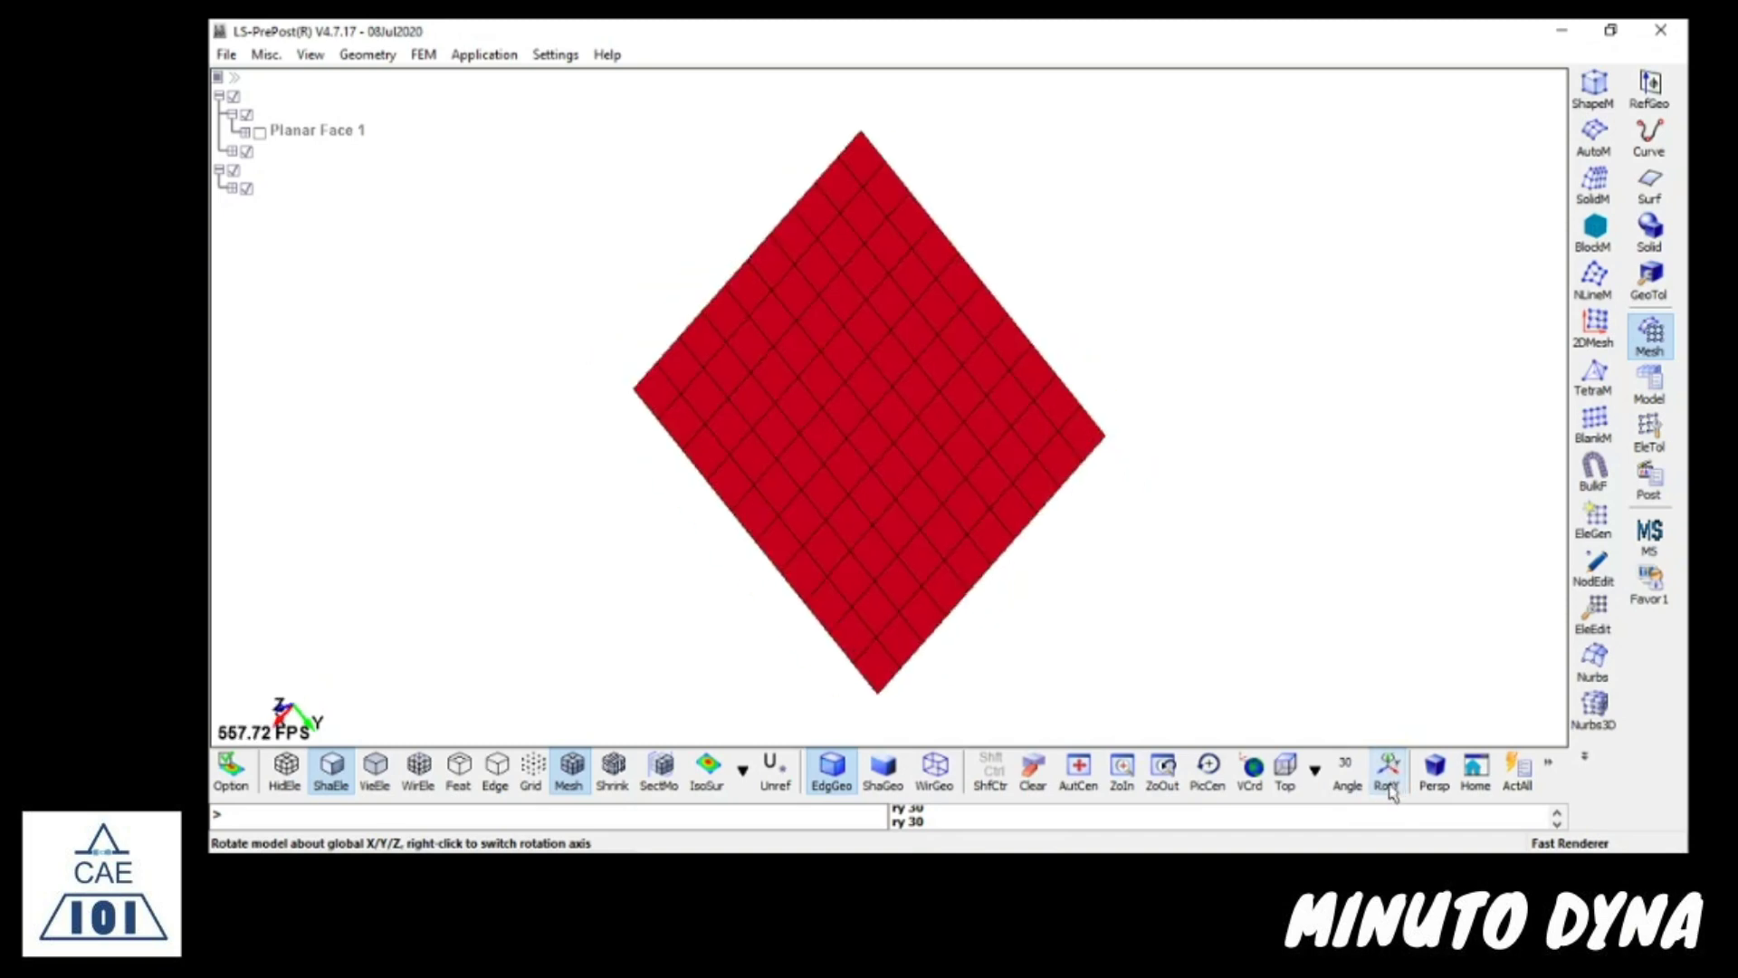
pyautogui.click(1389, 774)
pyautogui.click(1389, 775)
pyautogui.click(1389, 776)
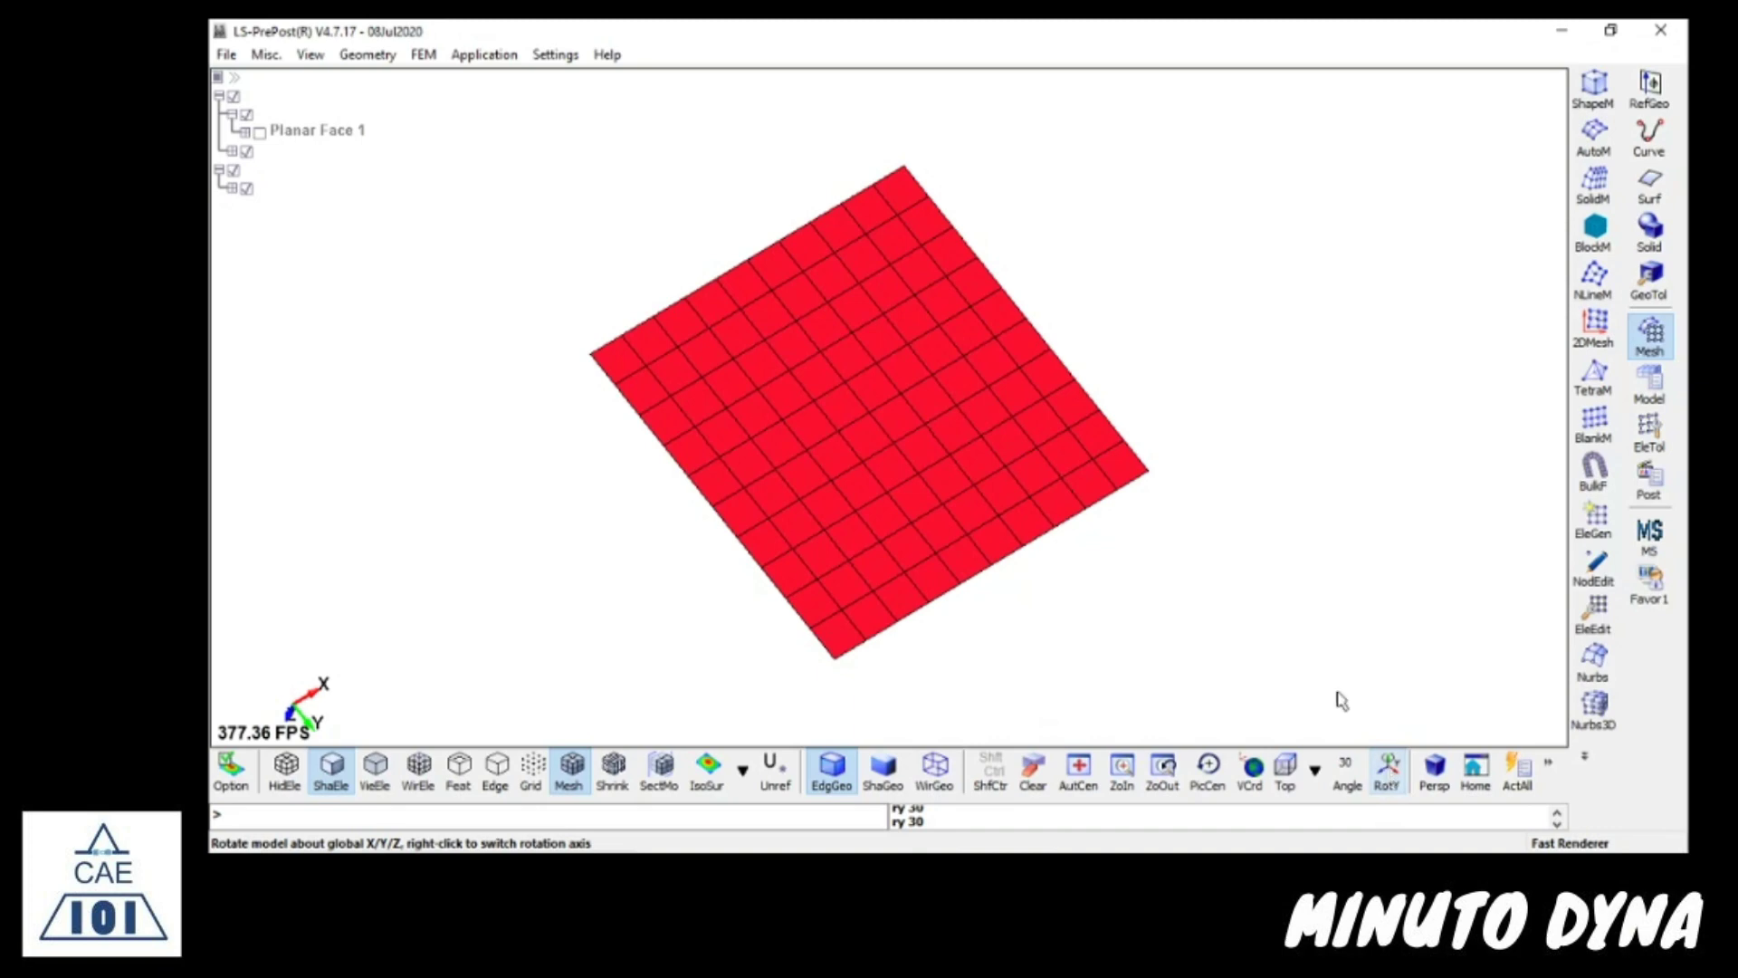
# - Switch the rotation axis to Z and rotate the meshed plate repeatedly in 30-degree increments
pyautogui.rightClick(1389, 781)
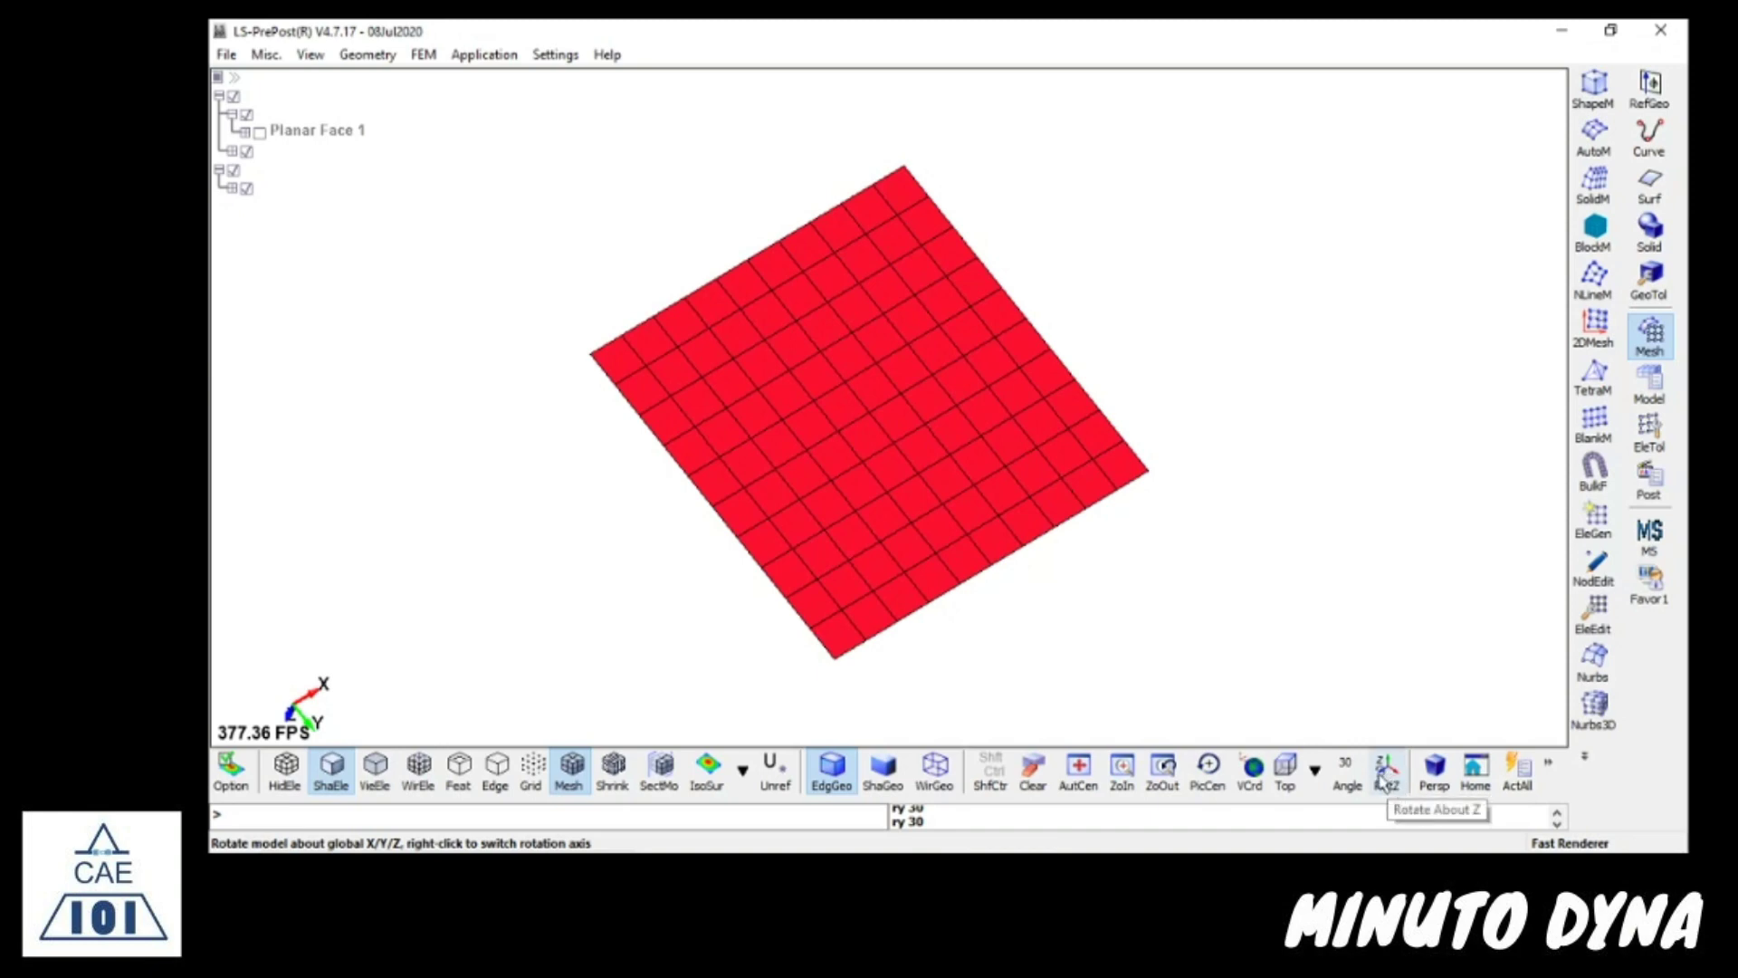
pyautogui.click(1385, 774)
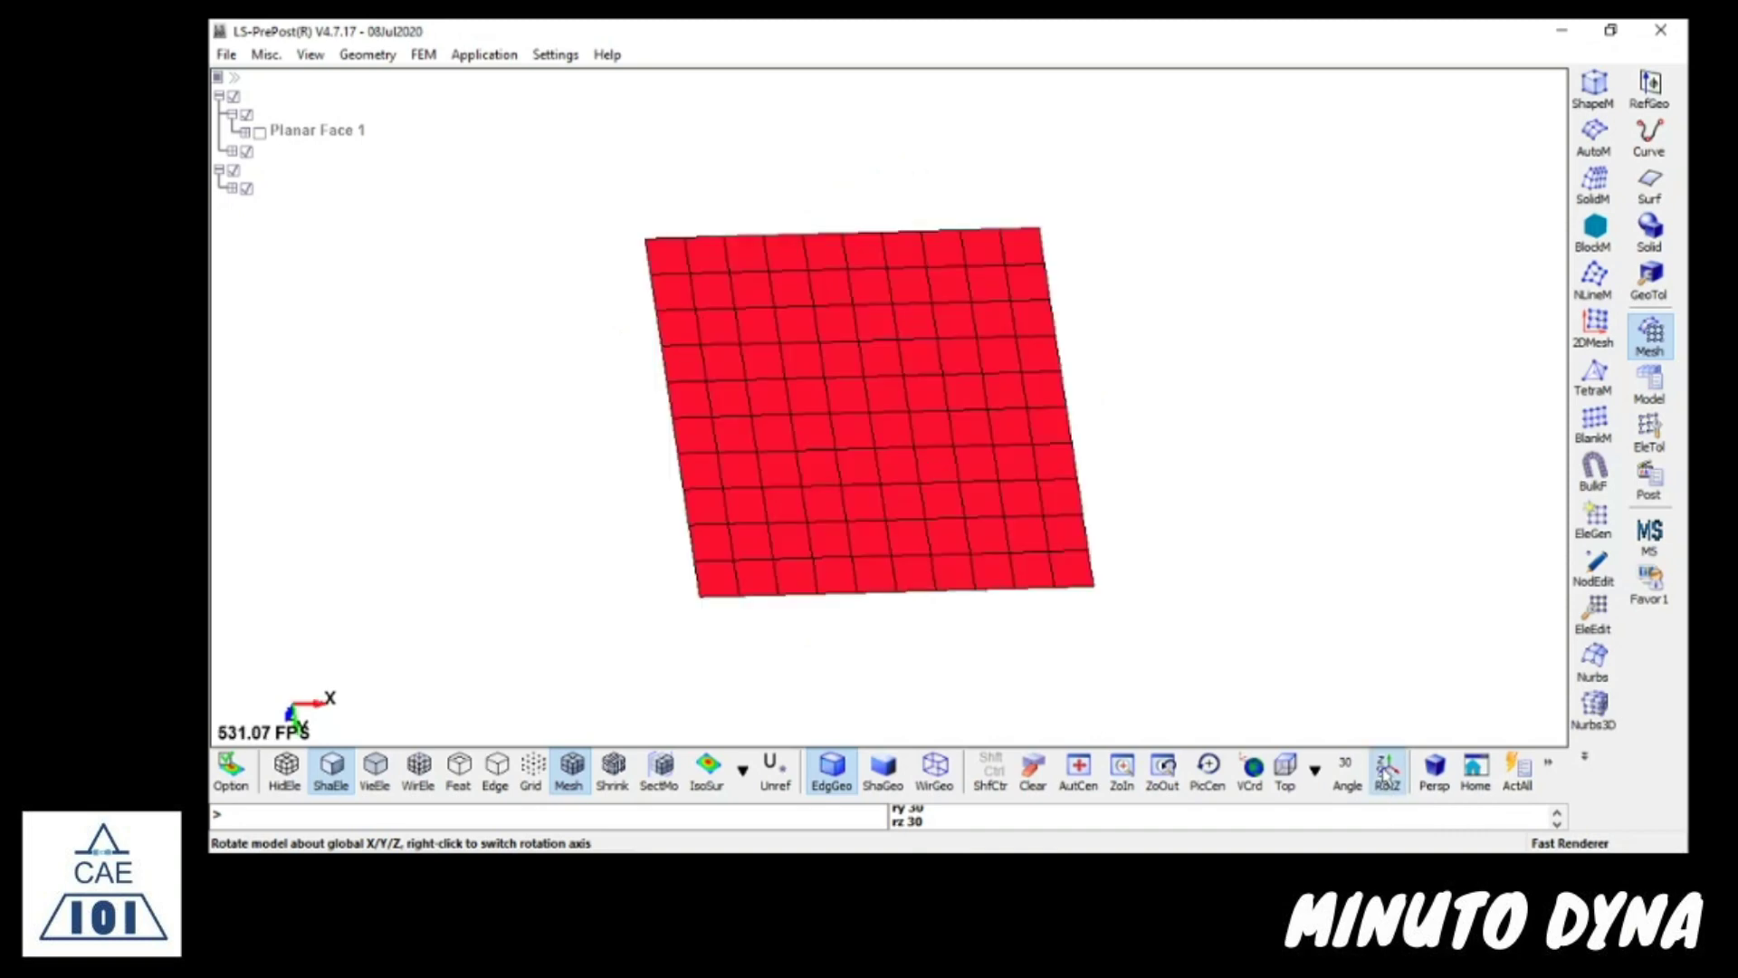
pyautogui.click(1385, 774)
pyautogui.click(1386, 774)
pyautogui.click(1387, 774)
pyautogui.click(1387, 774)
pyautogui.click(1386, 774)
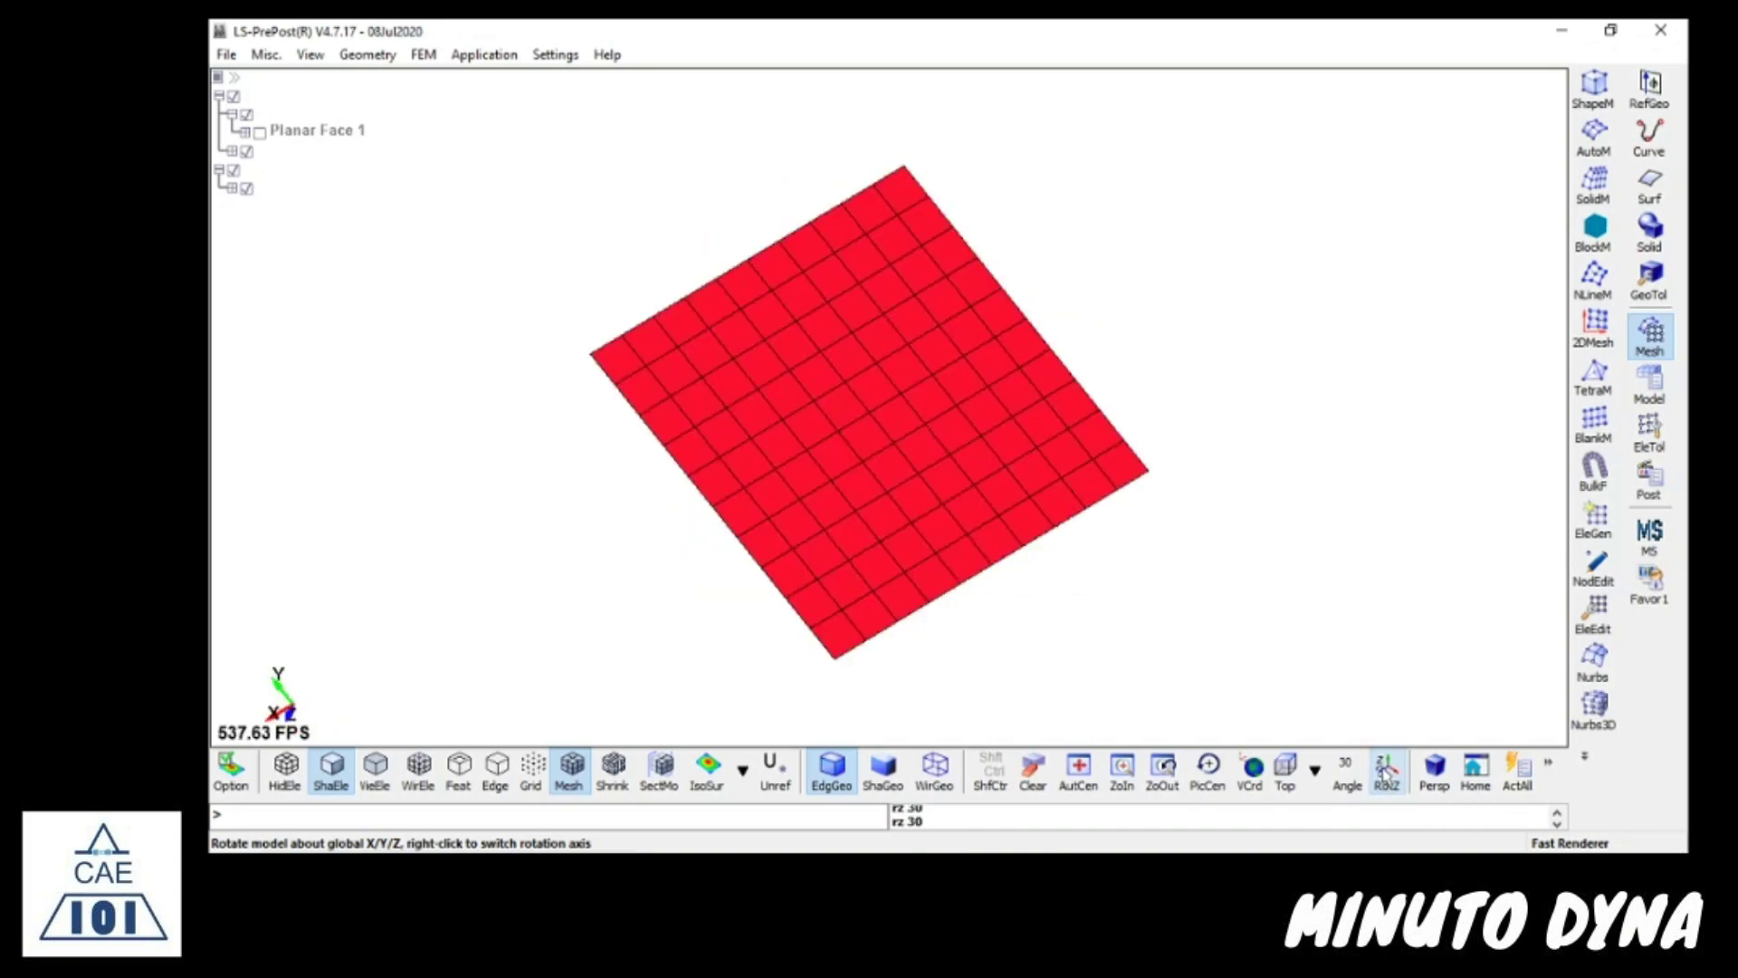
pyautogui.click(1385, 774)
pyautogui.click(1385, 774)
pyautogui.click(1385, 774)
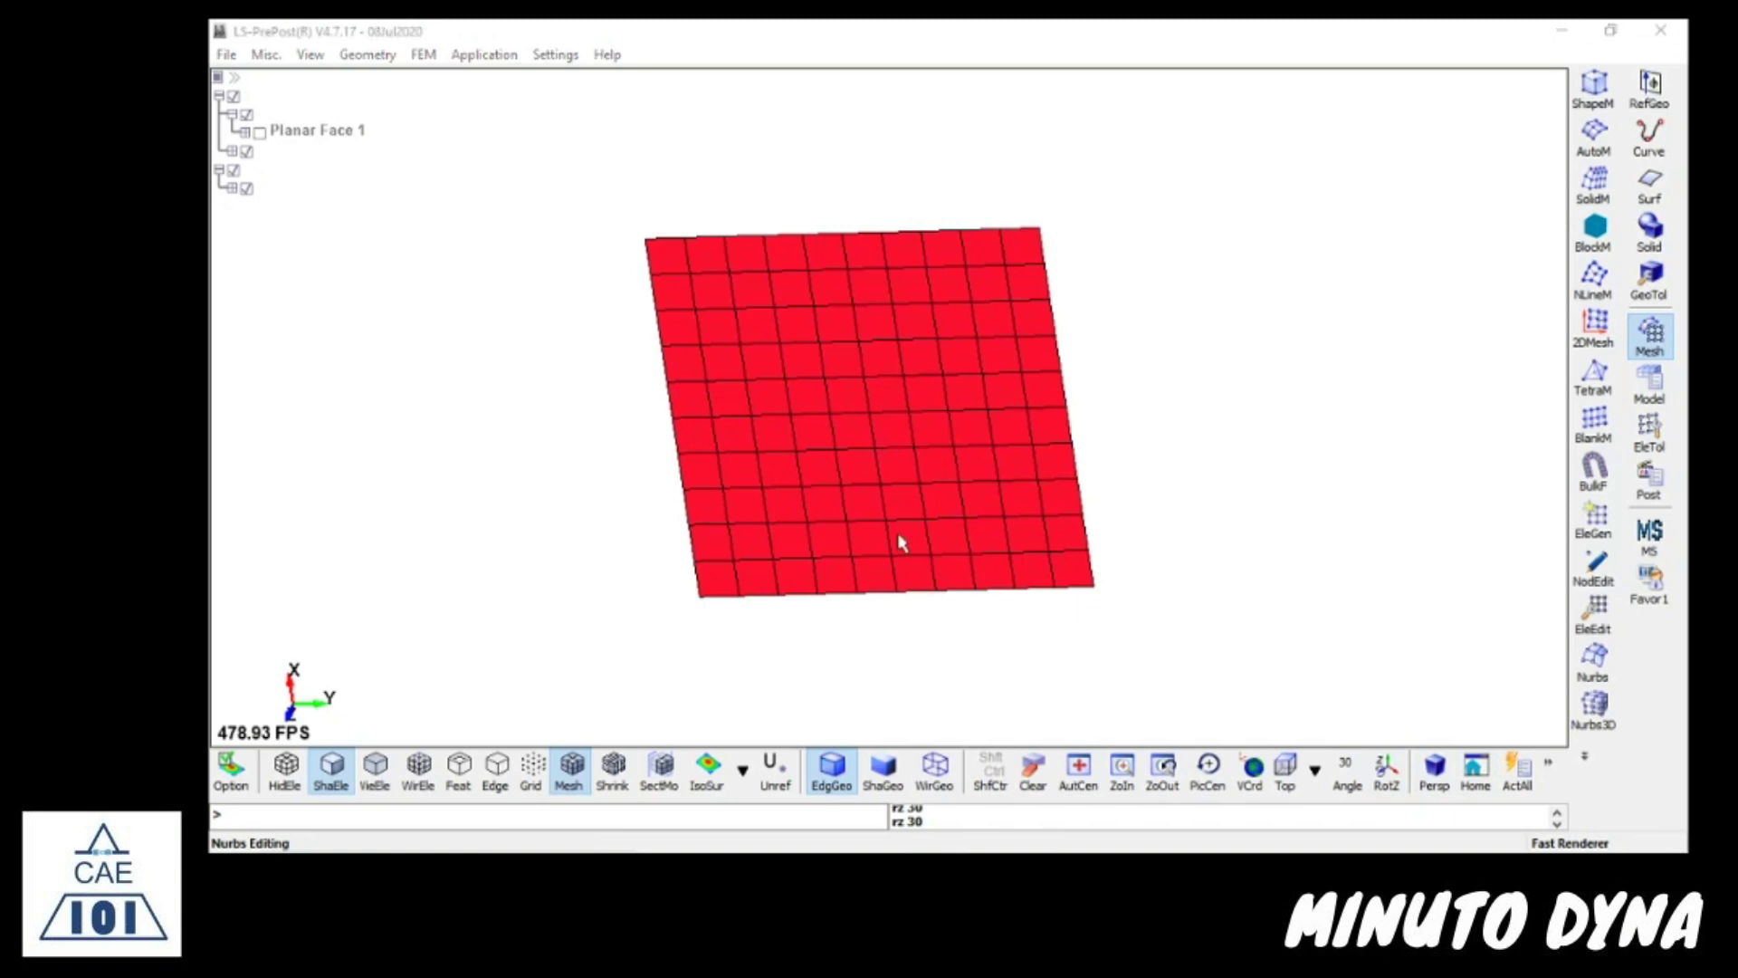
# - Auto-center the meshed plate in the window and rotate it freely to a tilted orientation
pyautogui.click(1081, 771)
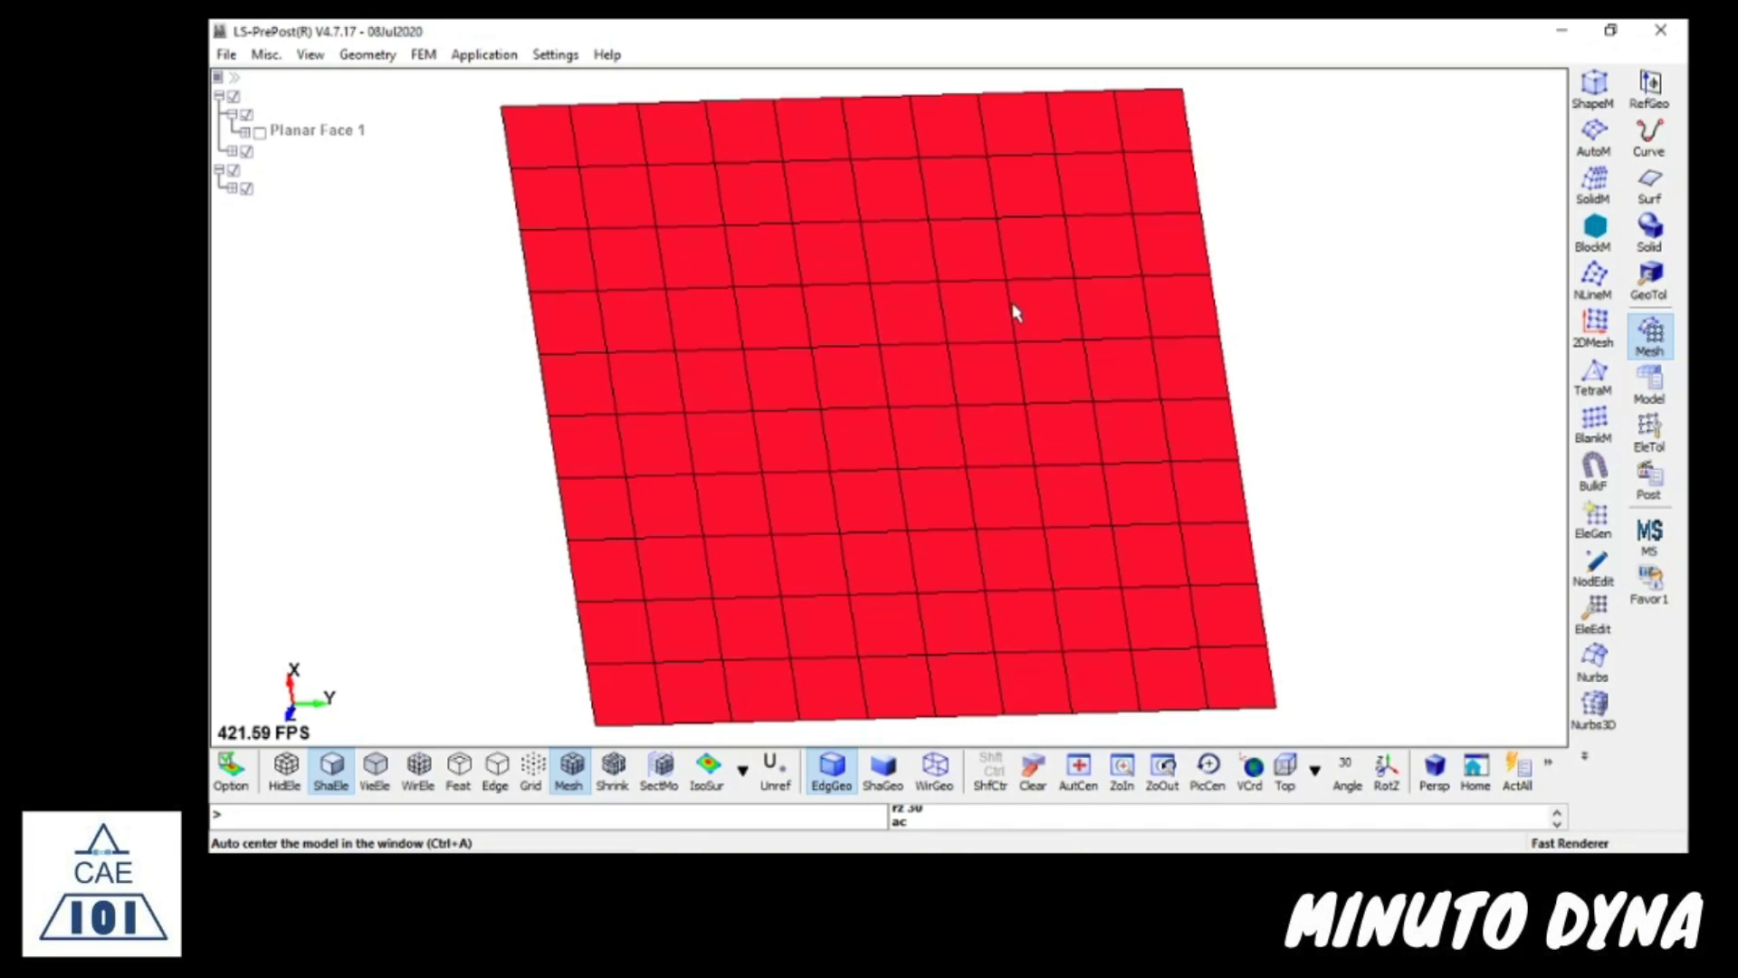
pyautogui.moveTo(1011, 306)
pyautogui.keyDown('ctrl'); pyautogui.mouseDown()
pyautogui.moveTo(485, 345)
pyautogui.moveTo(1122, 299)
pyautogui.moveTo(1339, 314)
pyautogui.moveTo(555, 338)
pyautogui.moveTo(543, 353)
pyautogui.moveTo(818, 356)
pyautogui.moveTo(877, 307)
pyautogui.moveTo(881, 147)
pyautogui.moveTo(901, 532)
pyautogui.moveTo(861, 268)
pyautogui.moveTo(803, 574)
pyautogui.moveTo(1071, 284)
pyautogui.moveTo(645, 367)
pyautogui.moveTo(1102, 598)
pyautogui.moveTo(861, 124)
pyautogui.moveTo(617, 504)
pyautogui.moveTo(1239, 284)
pyautogui.moveTo(1082, 648)
pyautogui.moveTo(912, 175)
pyautogui.moveTo(1241, 547)
pyautogui.moveTo(865, 264)
pyautogui.moveTo(1196, 462)
pyautogui.moveTo(664, 236)
pyautogui.moveTo(1114, 395)
pyautogui.moveTo(623, 389)
pyautogui.moveTo(1191, 256)
pyautogui.moveTo(610, 508)
pyautogui.moveTo(1125, 314)
pyautogui.moveTo(705, 405)
pyautogui.moveTo(1245, 524)
pyautogui.moveTo(866, 260)
pyautogui.moveTo(1176, 516)
pyautogui.moveTo(941, 134)
pyautogui.moveTo(1110, 443)
pyautogui.moveTo(1043, 346)
pyautogui.mouseUp(); pyautogui.keyUp('ctrl')
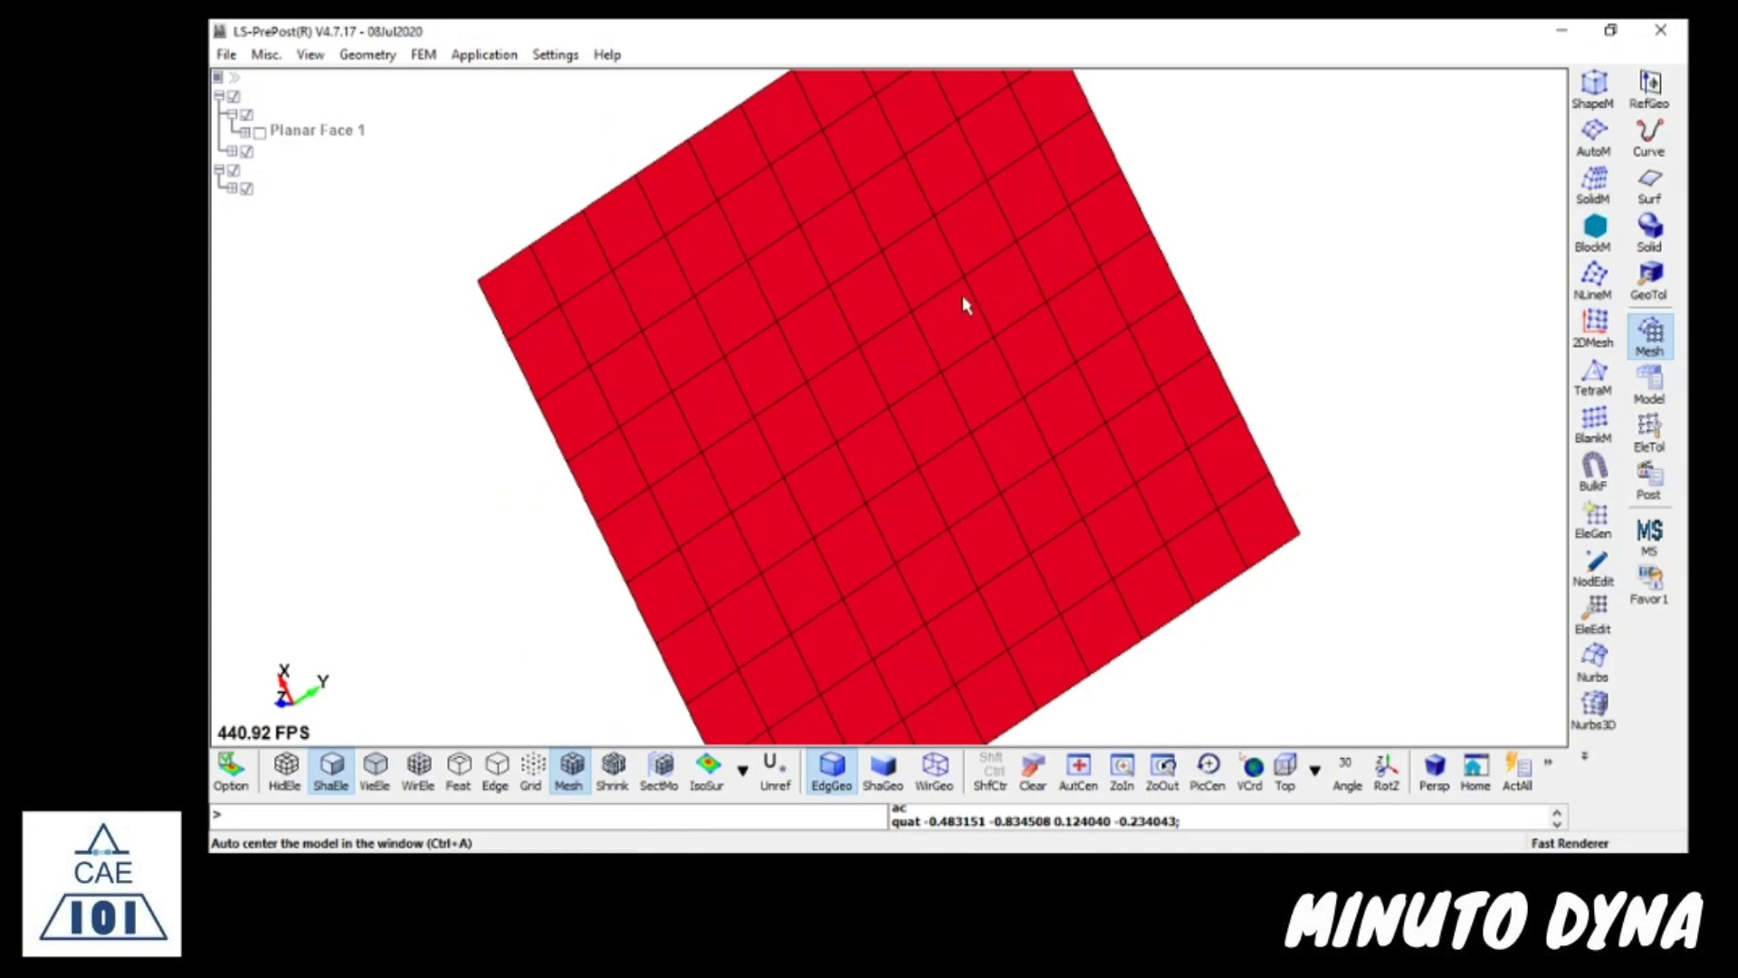
# - Zoom and pan the shaded meshed plate, and zoom in and out repeatedly around a point on its surface
pyautogui.moveTo(959, 305)
pyautogui.keyDown('ctrl'); pyautogui.mouseDown()
pyautogui.moveTo(927, 244)
pyautogui.moveTo(1086, 633)
pyautogui.moveTo(954, 256)
pyautogui.moveTo(1455, 259)
pyautogui.moveTo(679, 317)
pyautogui.moveTo(908, 322)
pyautogui.moveTo(1424, 280)
pyautogui.moveTo(1036, 314)
pyautogui.moveTo(543, 418)
pyautogui.moveTo(1288, 317)
pyautogui.moveTo(1016, 332)
pyautogui.mouseUp(); pyautogui.keyUp('ctrl')
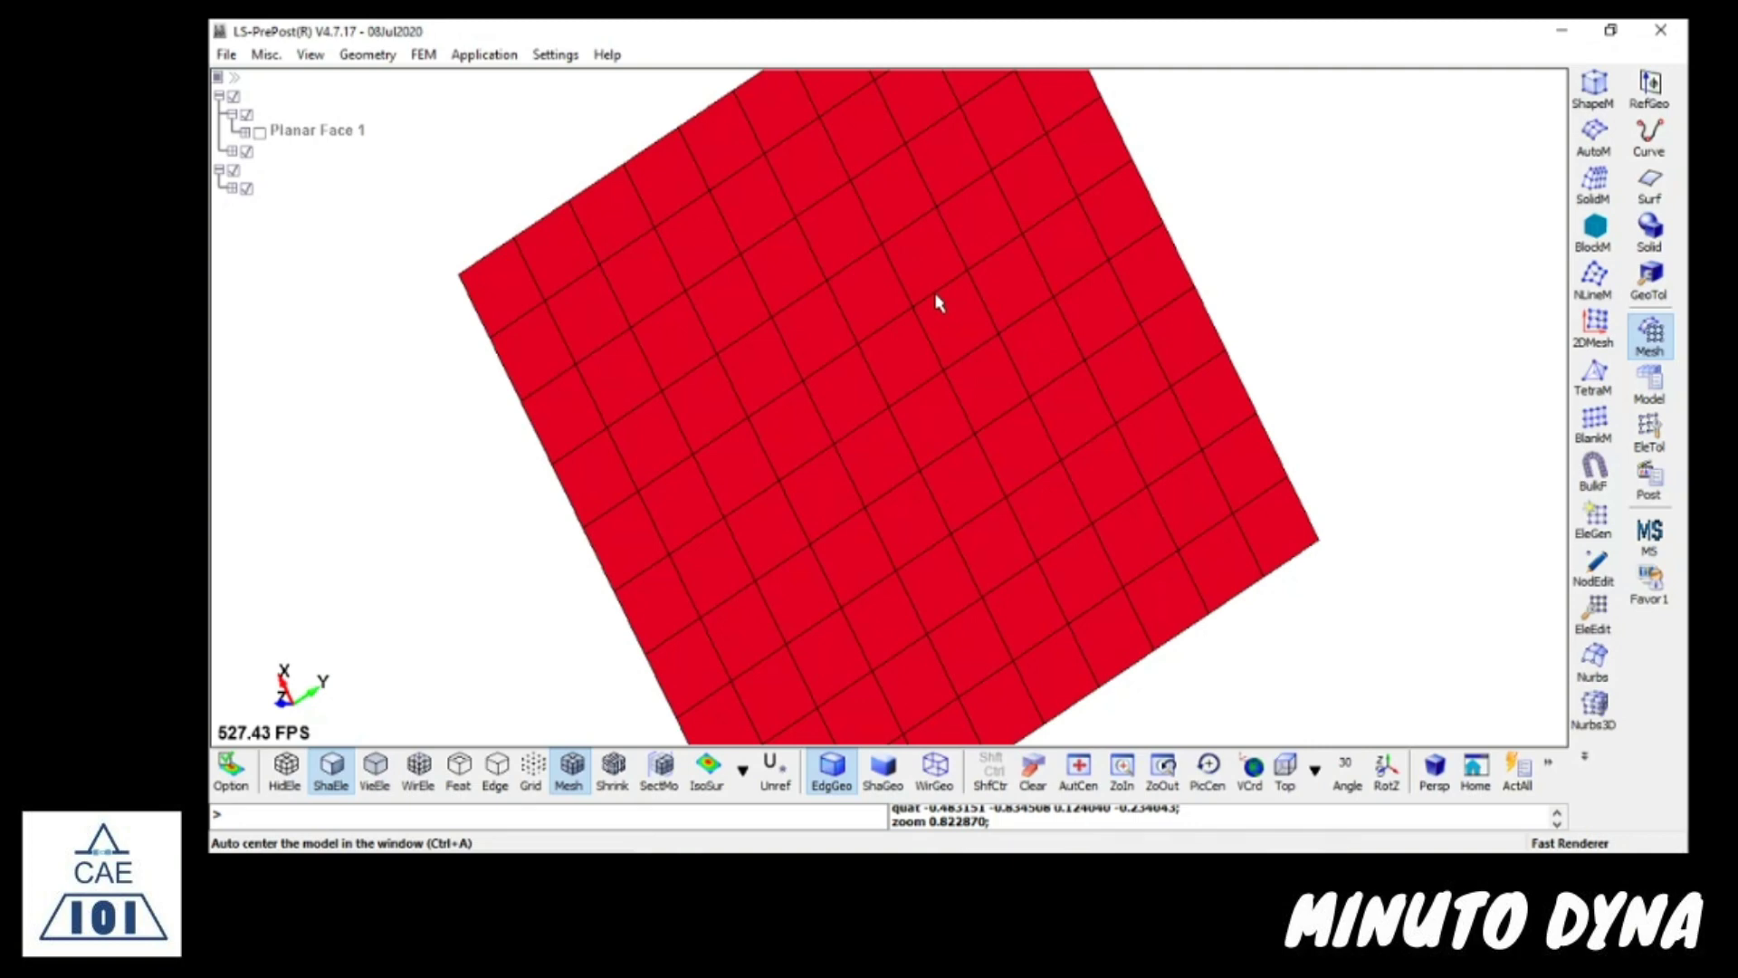
pyautogui.moveTo(938, 303)
pyautogui.keyDown('ctrl'); pyautogui.mouseDown(button='middle')
pyautogui.moveTo(601, 314)
pyautogui.moveTo(1102, 302)
pyautogui.moveTo(1130, 211)
pyautogui.moveTo(1013, 140)
pyautogui.moveTo(908, 431)
pyautogui.moveTo(648, 326)
pyautogui.moveTo(1006, 154)
pyautogui.moveTo(959, 462)
pyautogui.moveTo(742, 151)
pyautogui.moveTo(1071, 400)
pyautogui.moveTo(806, 379)
pyautogui.moveTo(884, 241)
pyautogui.moveTo(1036, 299)
pyautogui.moveTo(791, 450)
pyautogui.moveTo(880, 202)
pyautogui.moveTo(1117, 334)
pyautogui.moveTo(748, 315)
pyautogui.moveTo(1095, 284)
pyautogui.moveTo(942, 326)
pyautogui.mouseUp(button='middle'); pyautogui.keyUp('ctrl')
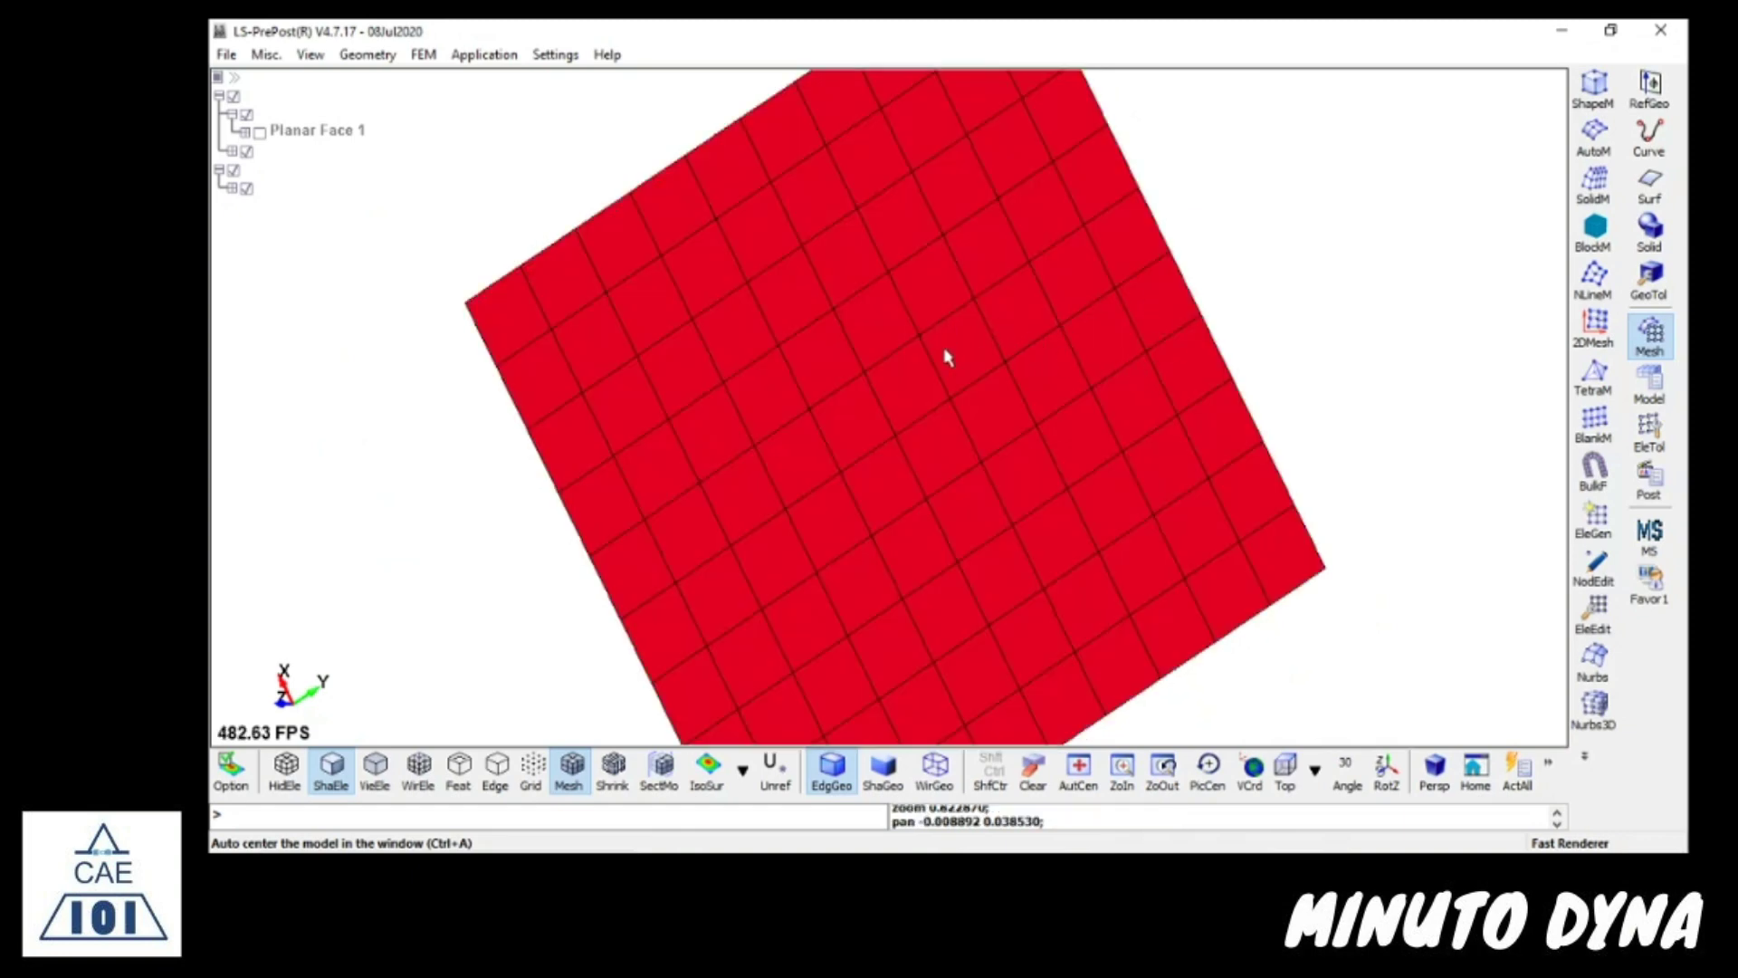
pyautogui.scroll(-3, 946, 356)
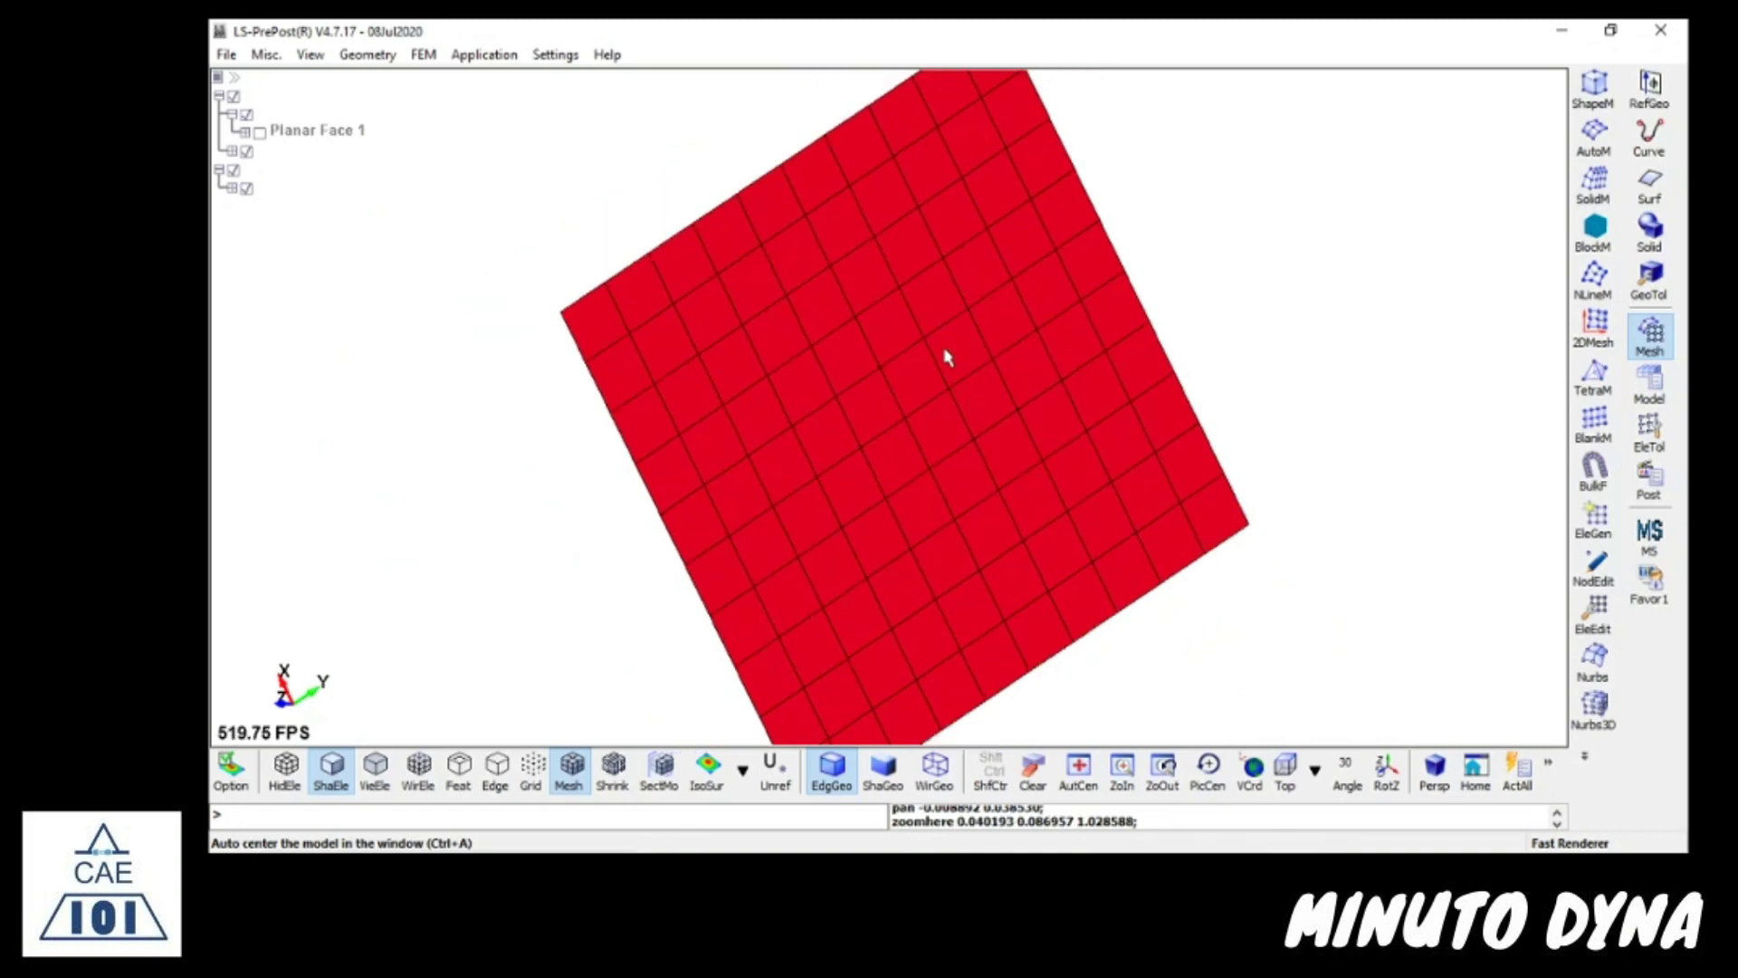
pyautogui.scroll(-2, 946, 355)
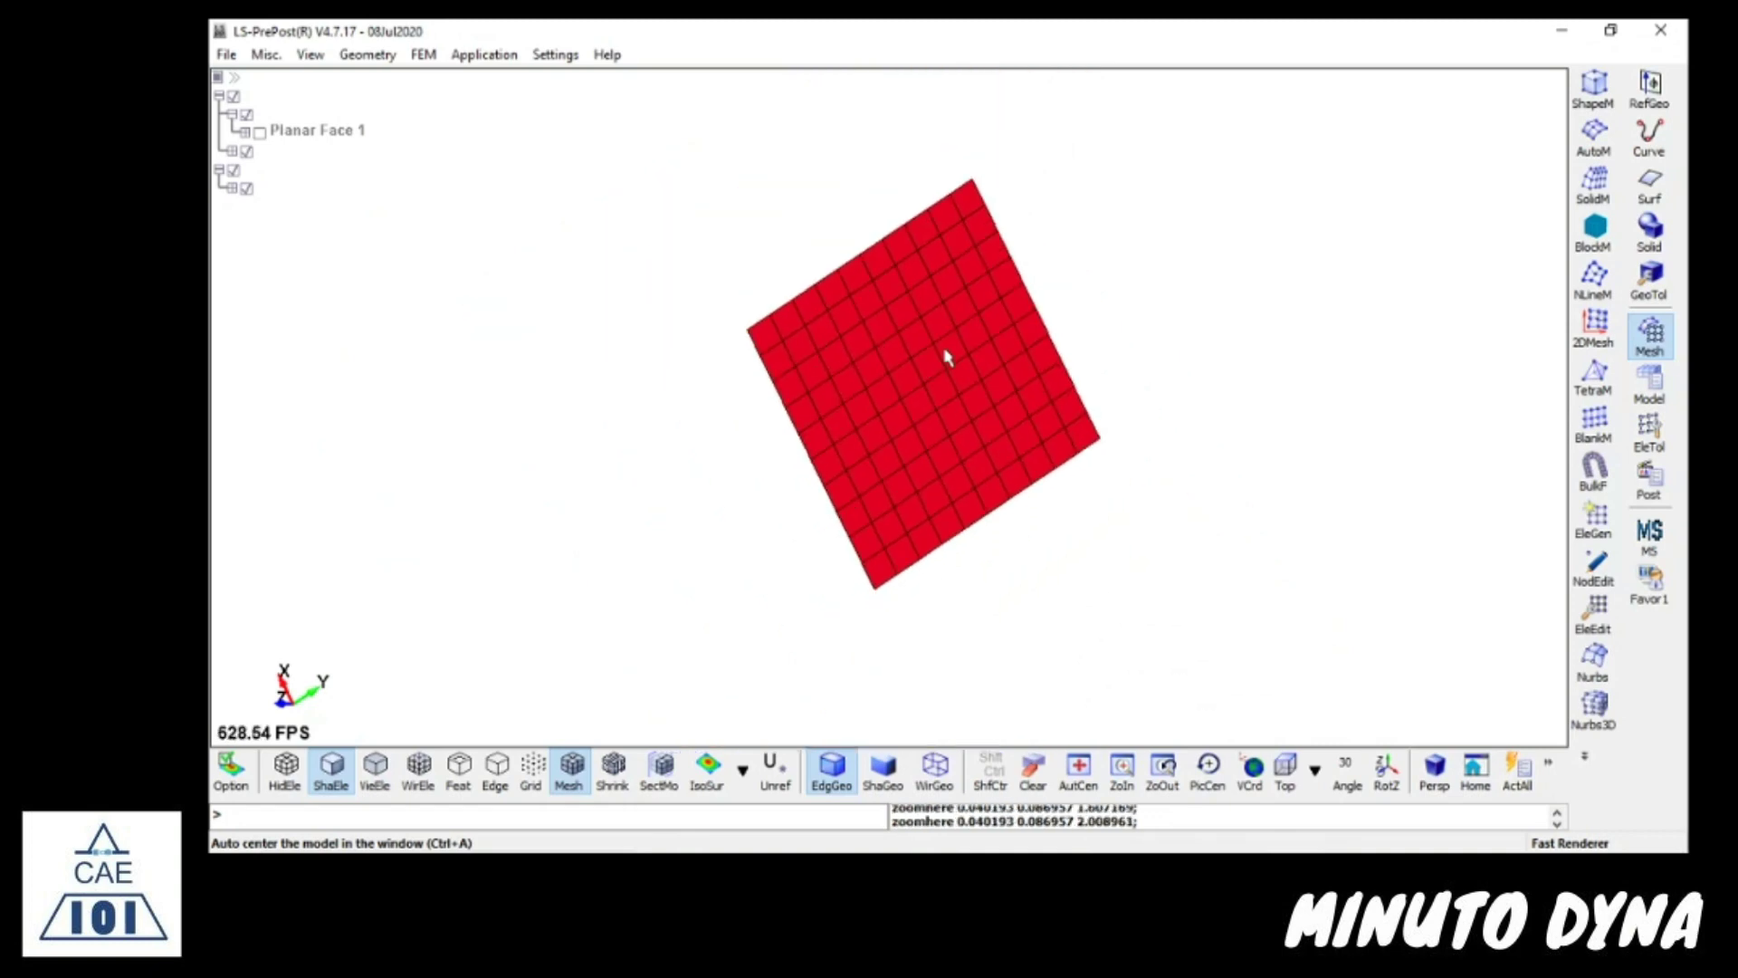
pyautogui.scroll(7, 946, 356)
pyautogui.scroll(-5, 943, 351)
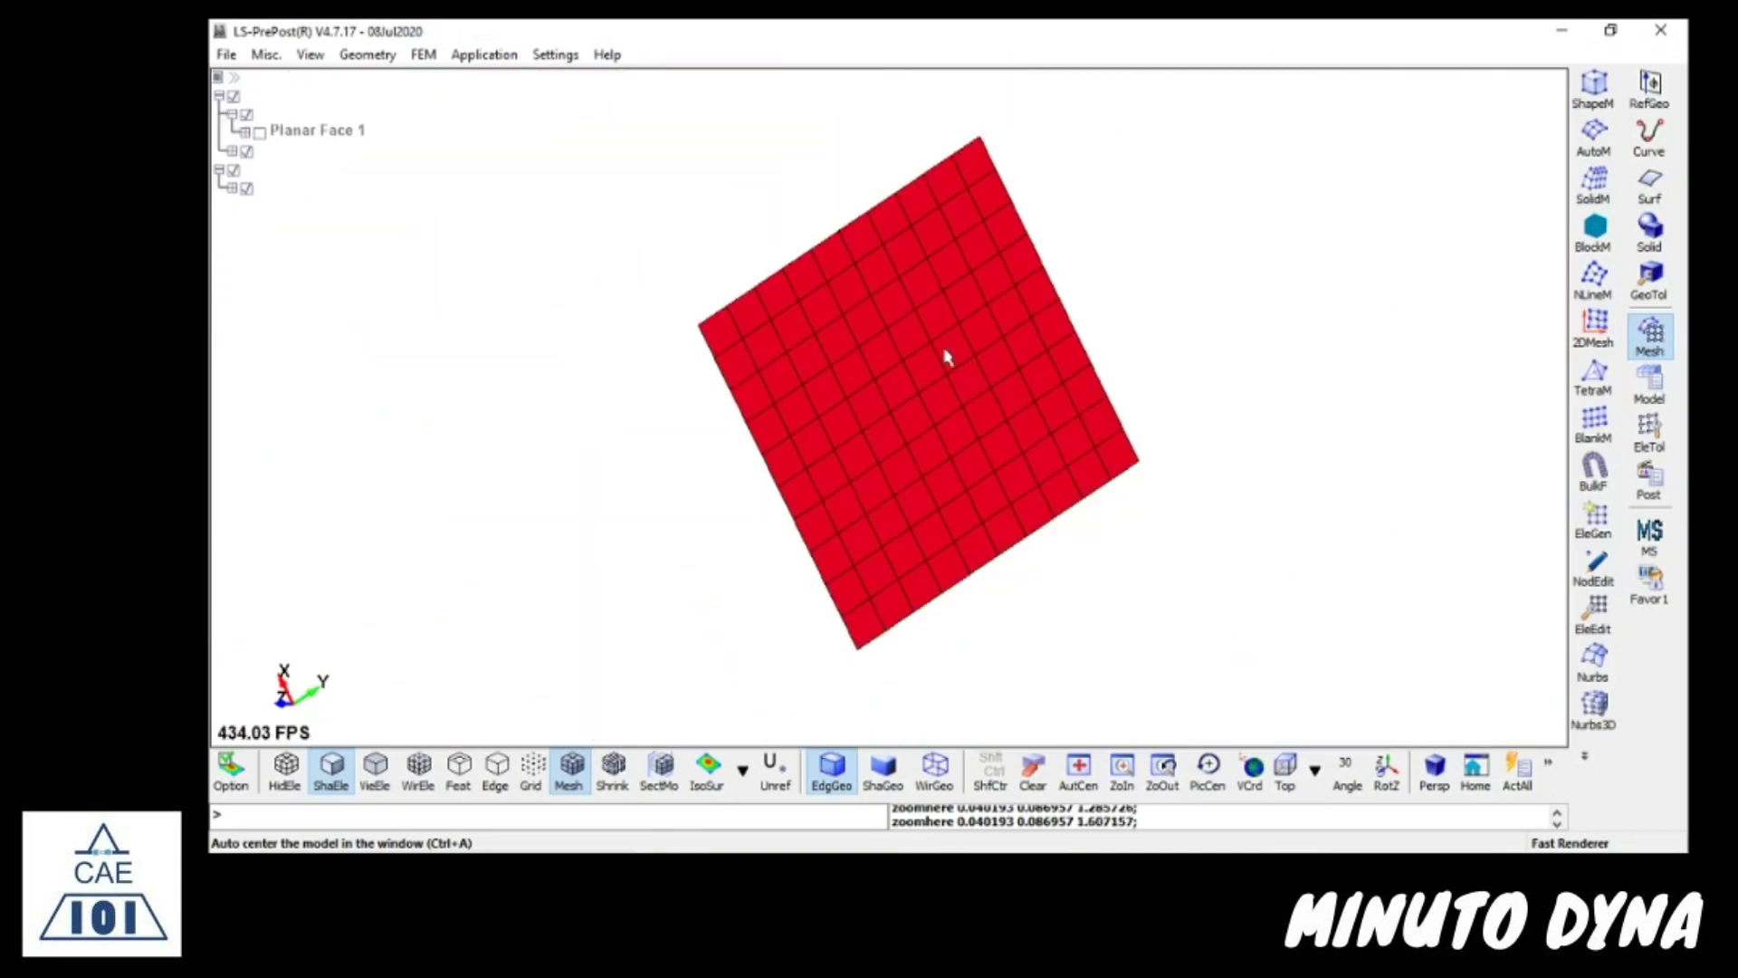
pyautogui.scroll(5, 944, 355)
pyautogui.scroll(-5, 946, 356)
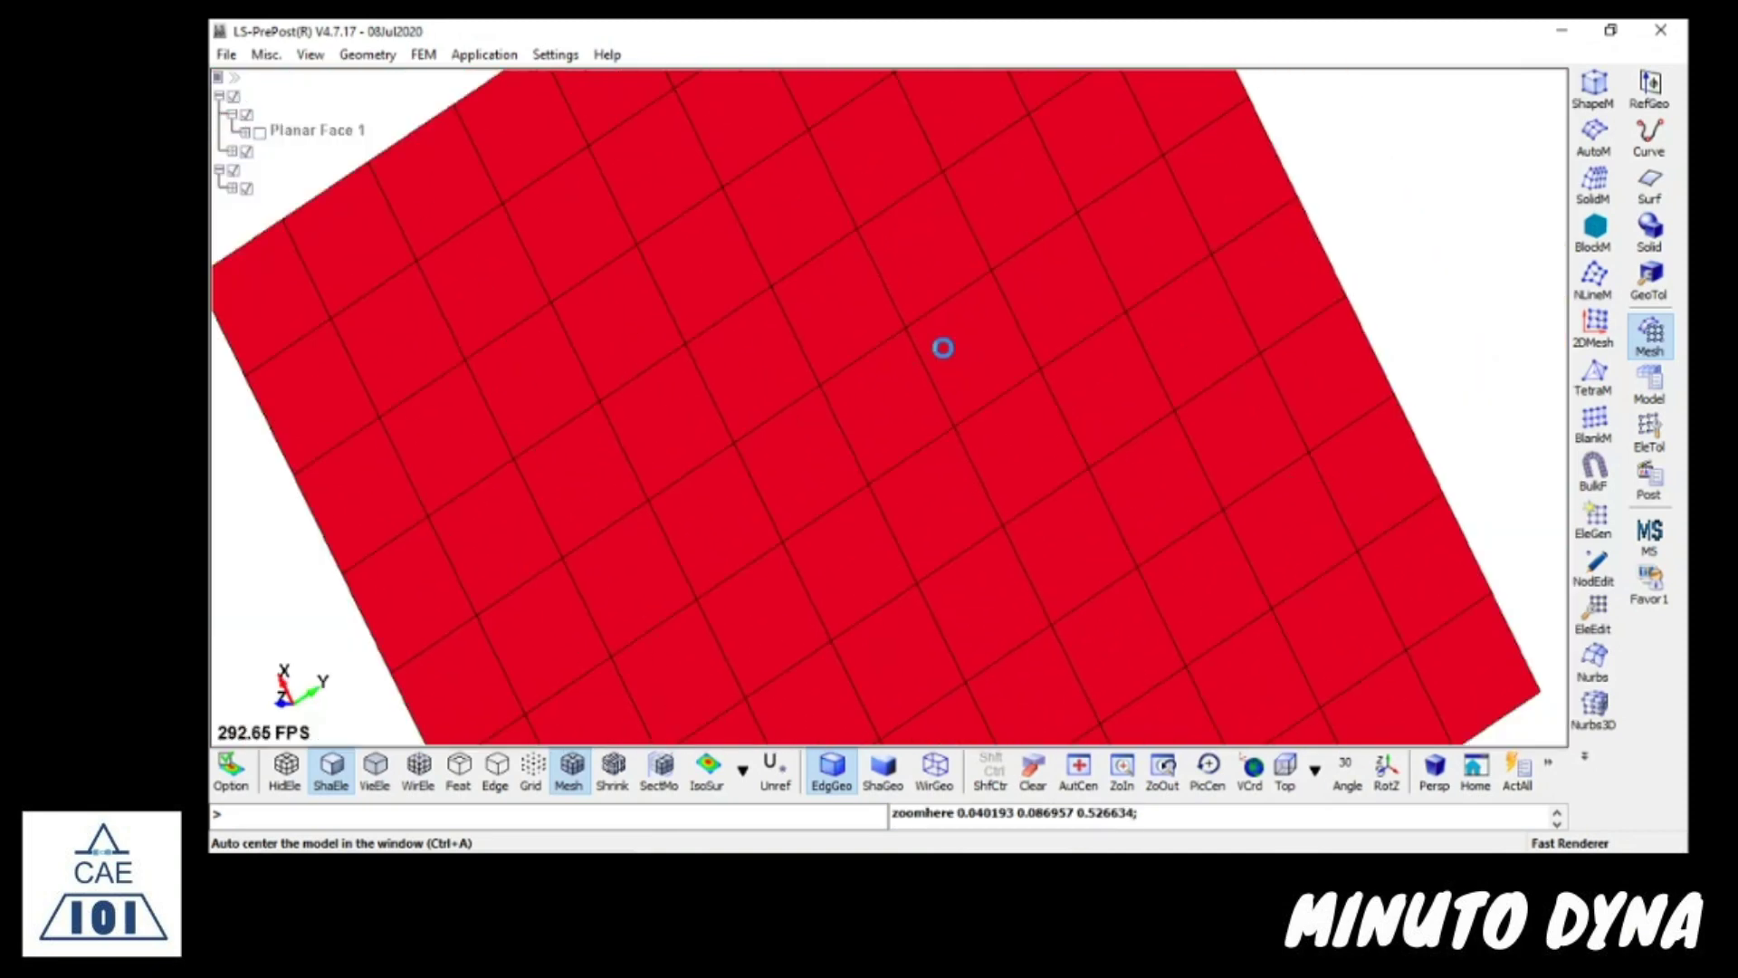
pyautogui.scroll(-1, 946, 356)
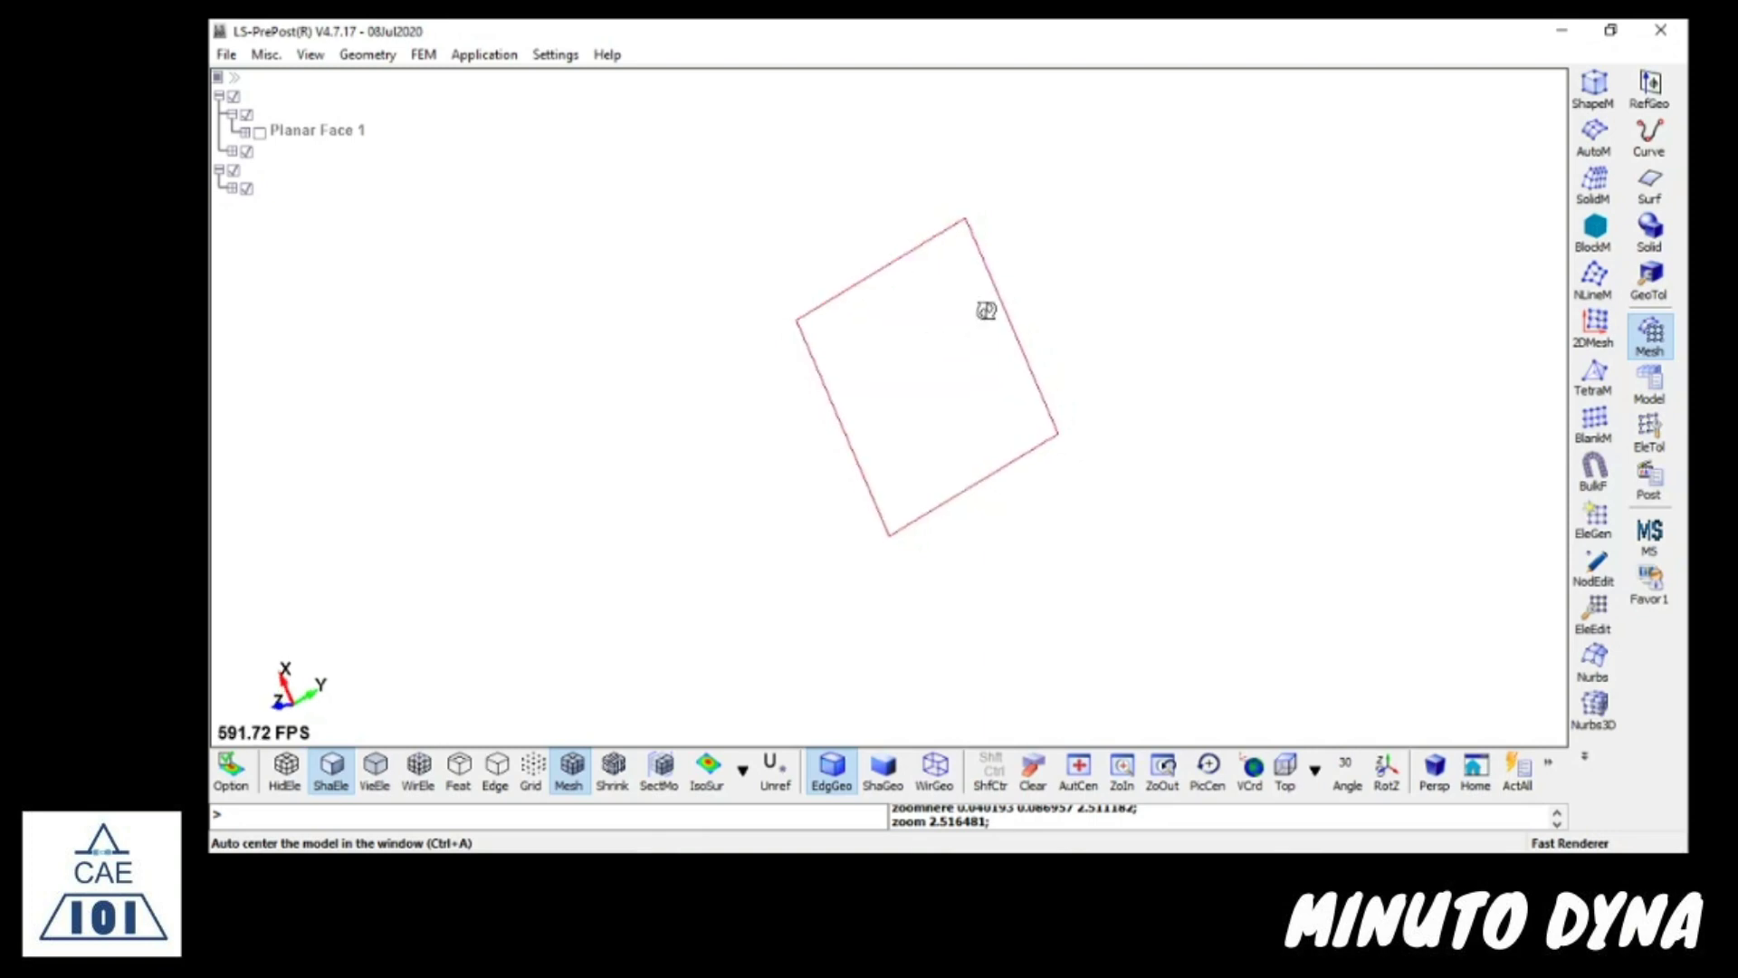
# - Rotate the meshed plate freely in outline display, zooming in and out between the rotations
pyautogui.scroll(5, 966, 357)
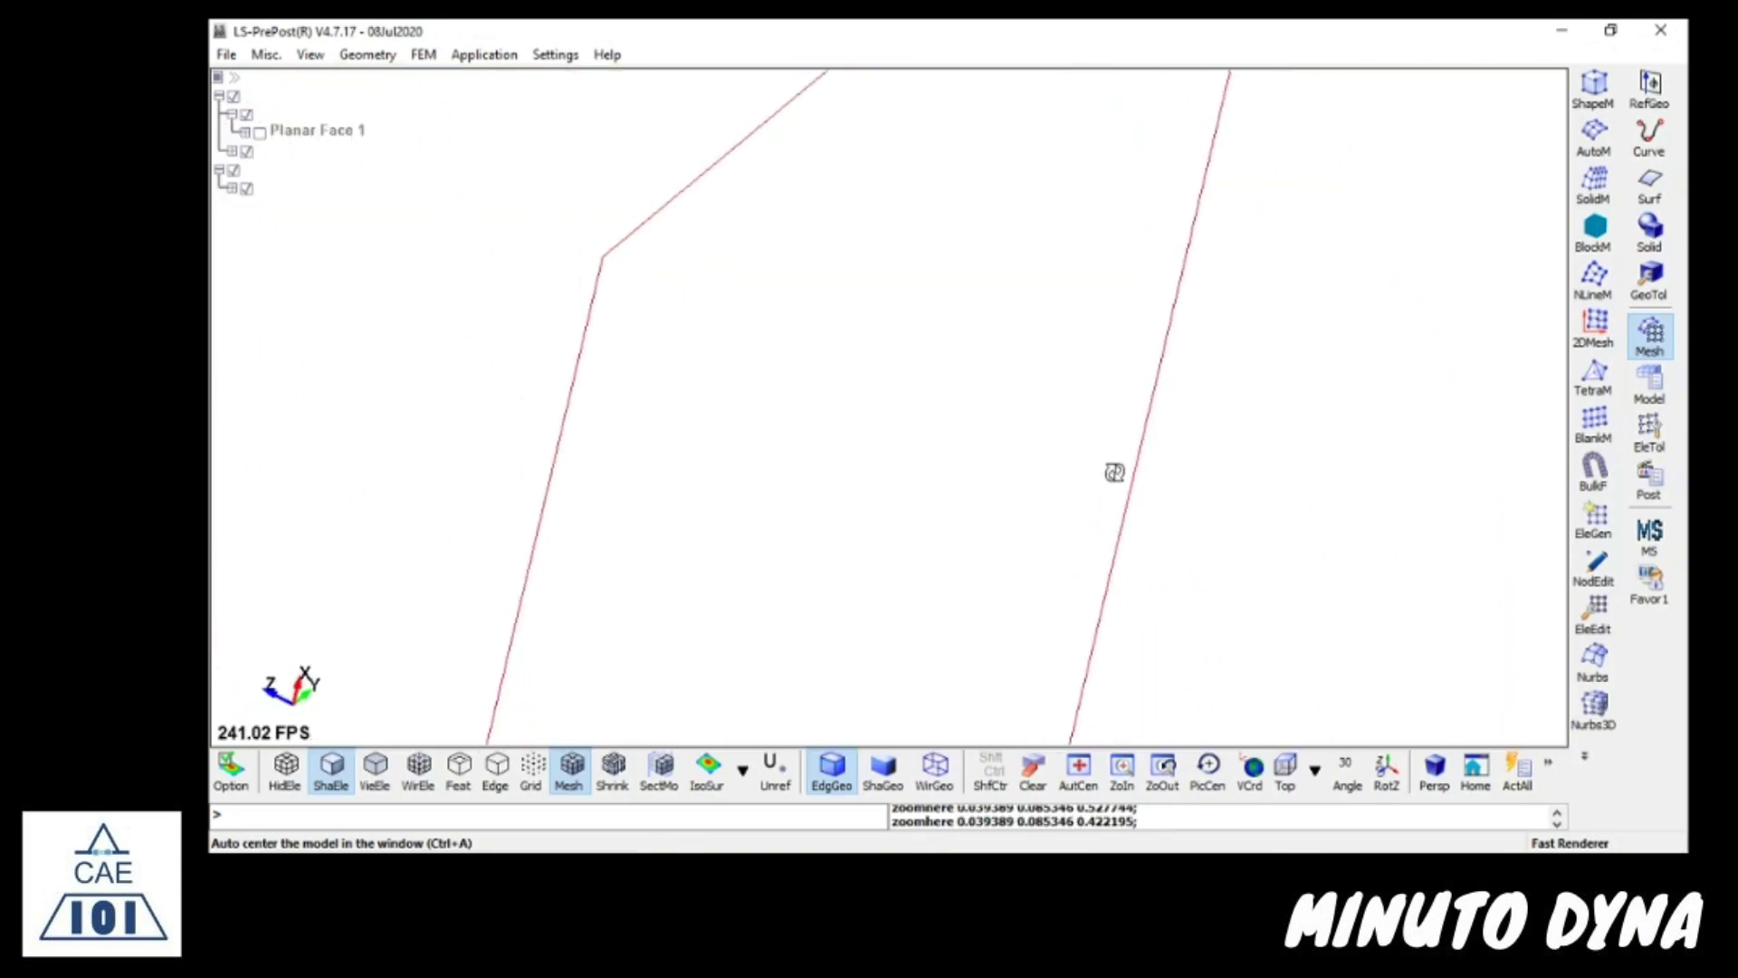
pyautogui.scroll(-5, 896, 330)
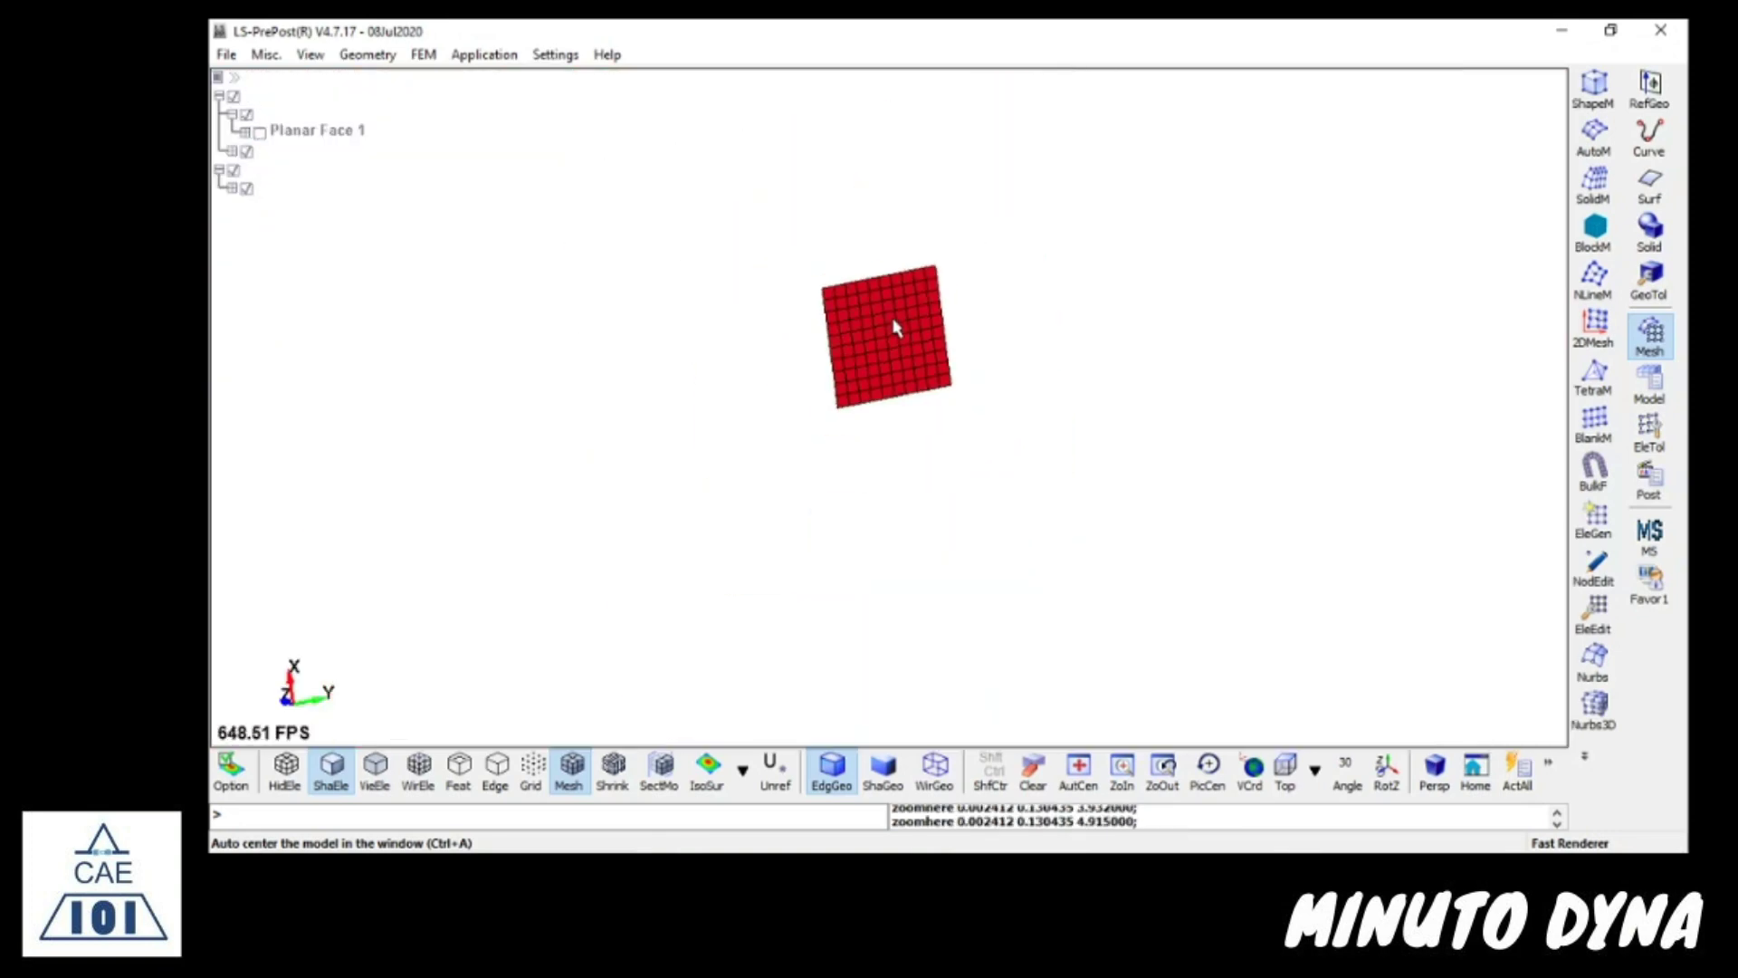
pyautogui.moveTo(895, 327)
pyautogui.keyDown('shift'); pyautogui.mouseDown()
pyautogui.moveTo(1246, 357)
pyautogui.moveTo(742, 357)
pyautogui.moveTo(1079, 307)
pyautogui.moveTo(876, 337)
pyautogui.mouseUp(); pyautogui.keyUp('shift')
pyautogui.scroll(5, 876, 337)
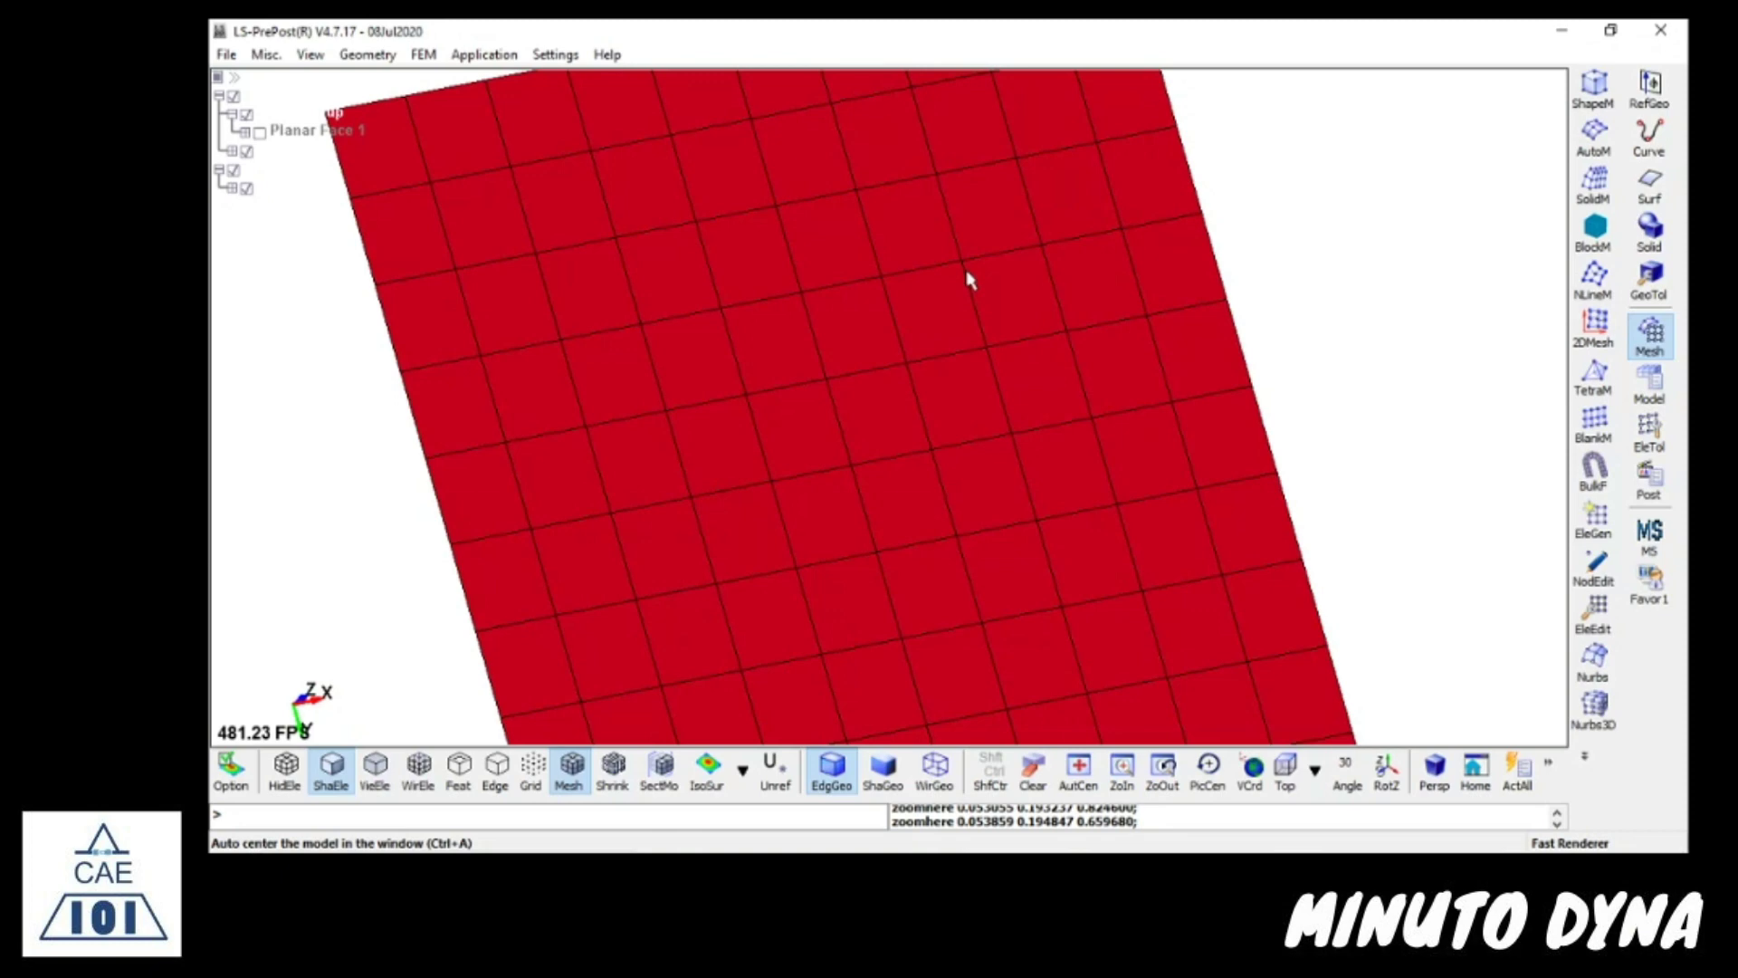
pyautogui.scroll(-4, 969, 281)
pyautogui.keyDown('shift'); pyautogui.moveTo(970, 279); pyautogui.dragTo(892, 302); pyautogui.keyUp('shift')
pyautogui.scroll(4, 1021, 290)
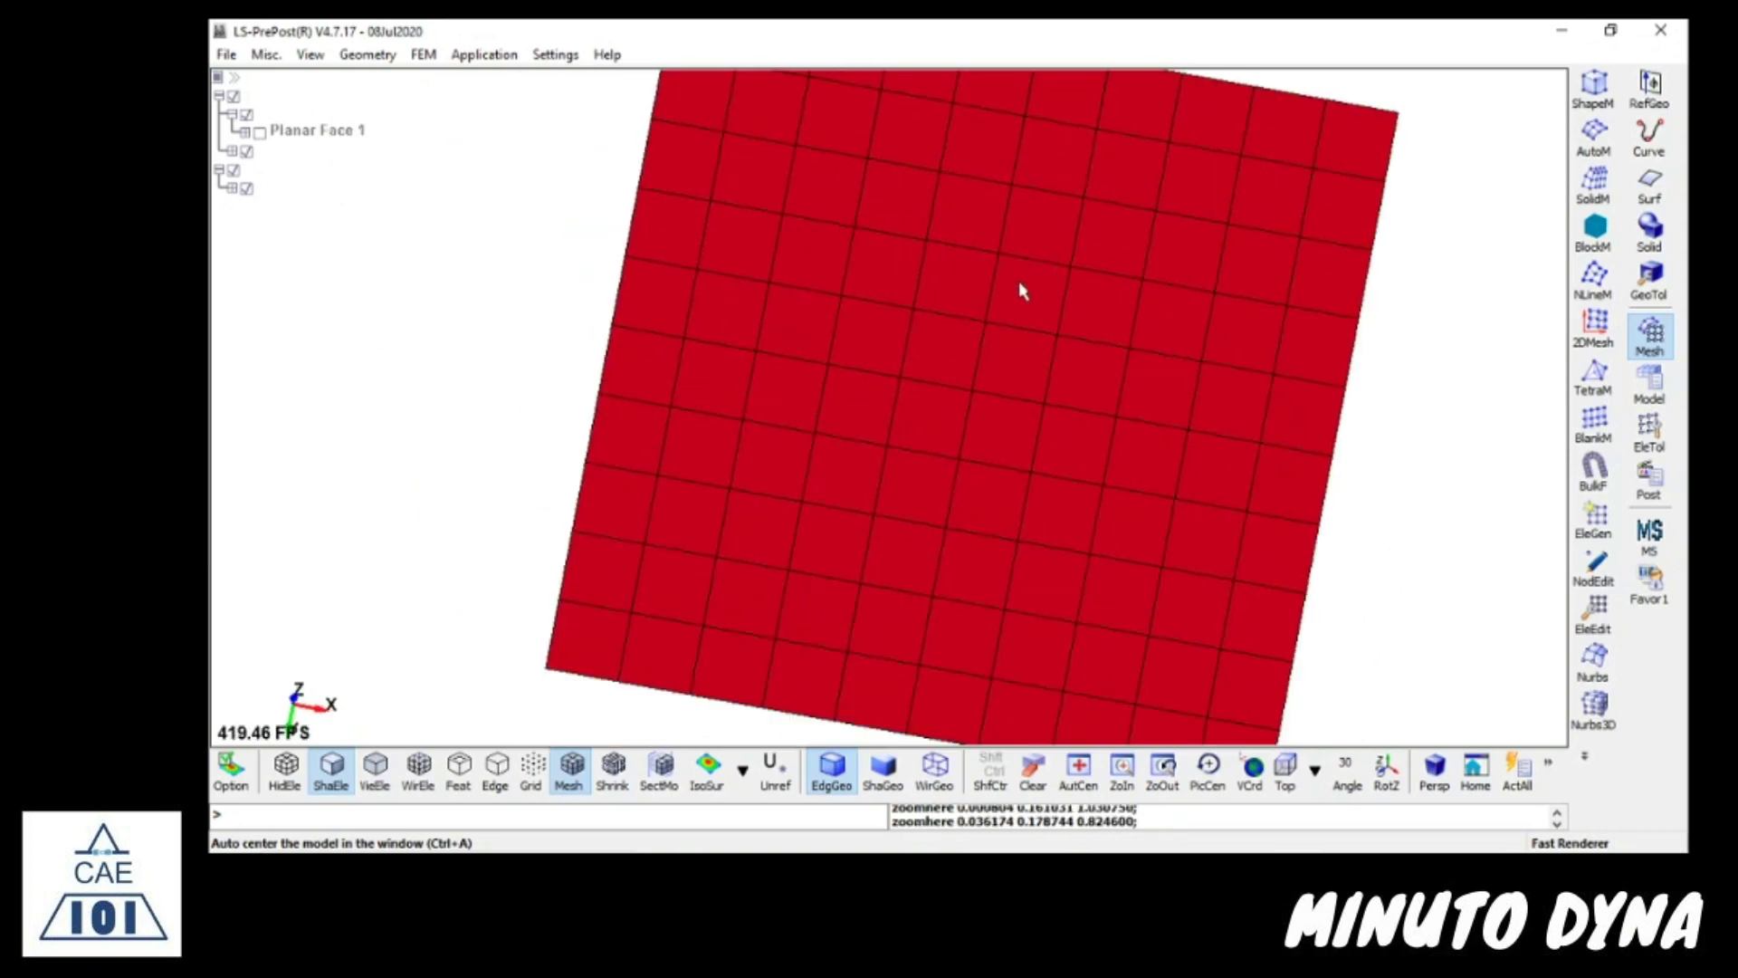
# - Zoom, pan and rotate the plate in outline display, and auto-center it in the window
pyautogui.keyDown('shift'); pyautogui.moveTo(1021, 290); pyautogui.dragTo(1042, 186, button='right'); pyautogui.keyUp('shift')
pyautogui.scroll(1, 1024, 268)
pyautogui.keyDown('shift'); pyautogui.moveTo(1026, 269); pyautogui.dragTo(951, 284, button='middle'); pyautogui.keyUp('shift')
pyautogui.scroll(2, 923, 283)
pyautogui.scroll(-4, 924, 283)
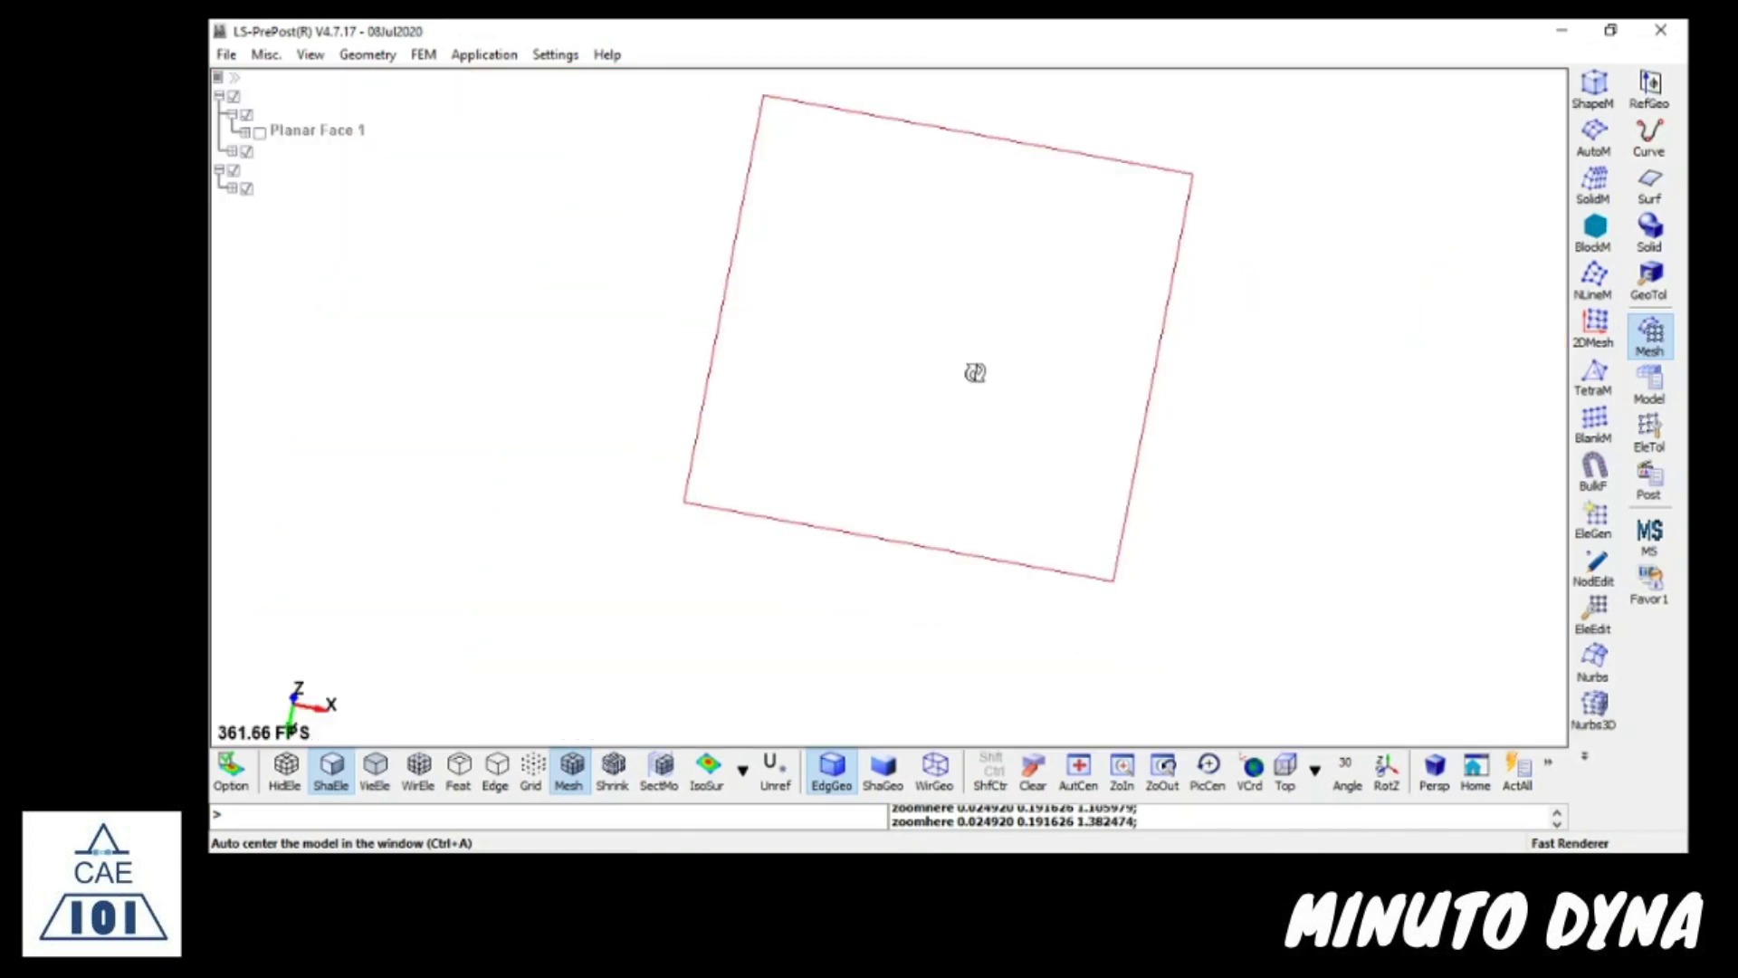
pyautogui.keyDown('shift'); pyautogui.moveTo(974, 372); pyautogui.dragTo(1126, 132); pyautogui.keyUp('shift')
pyautogui.hotkey('ctrl', 'a')
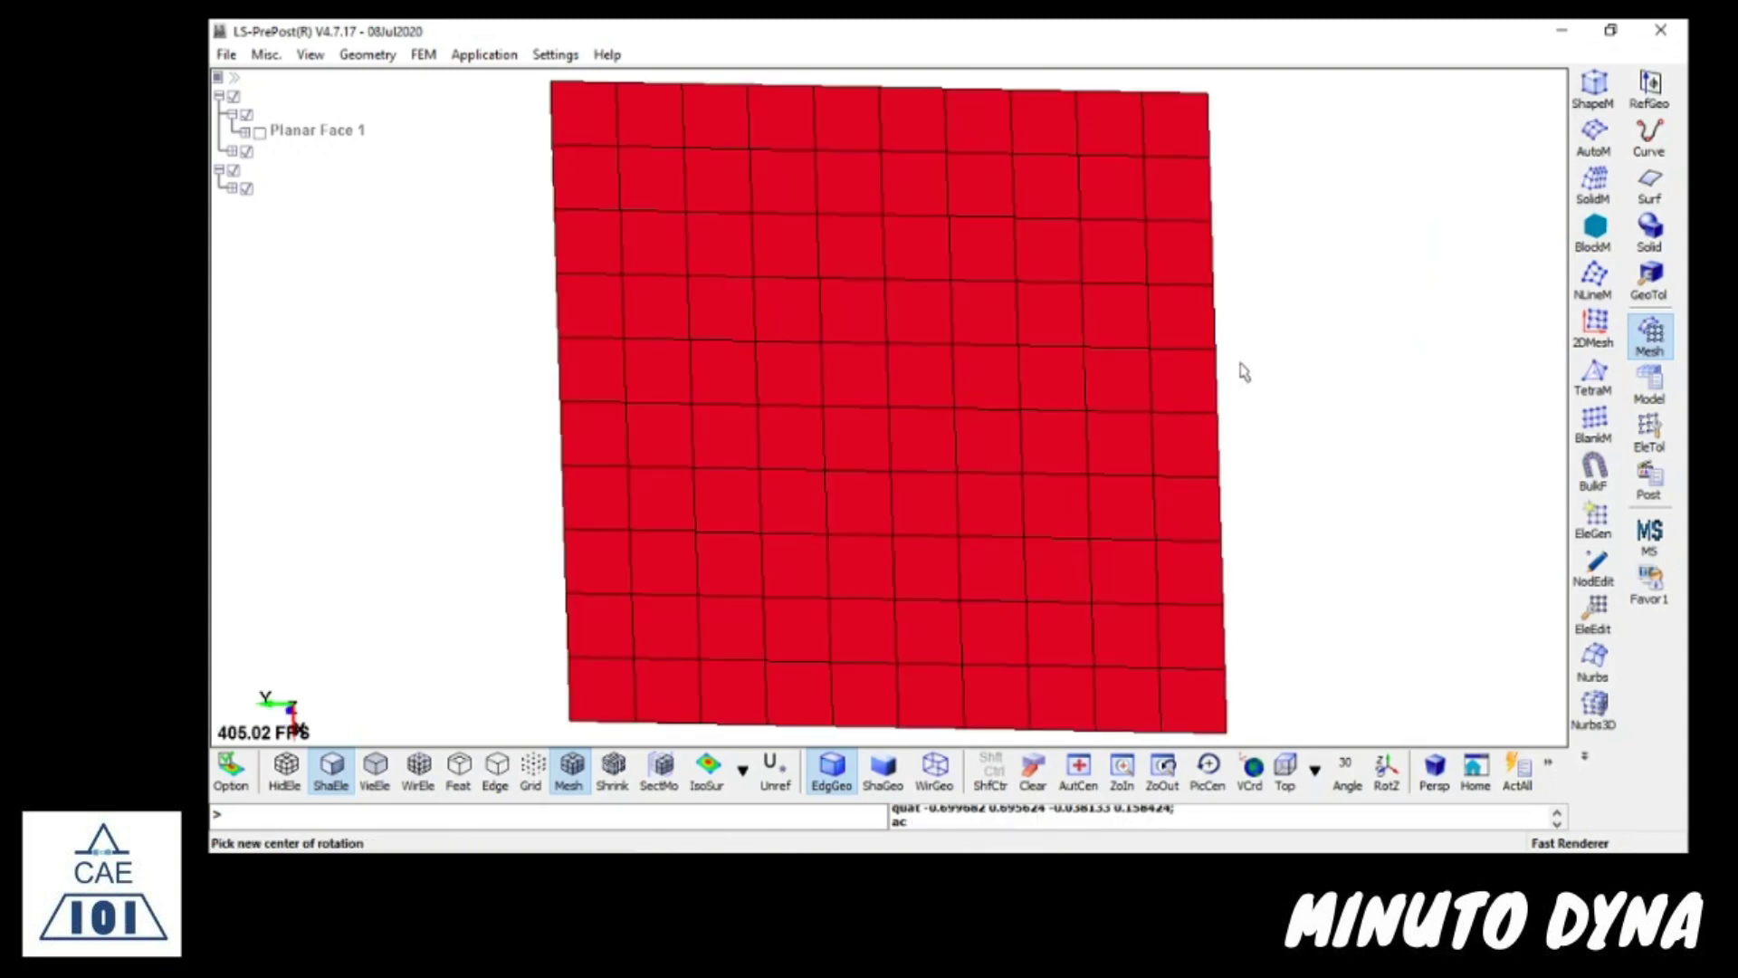
# - Pick the node one element in from the plate's upper-right corner as rotation center and rotate the shaded plate about it
pyautogui.click(1211, 778)
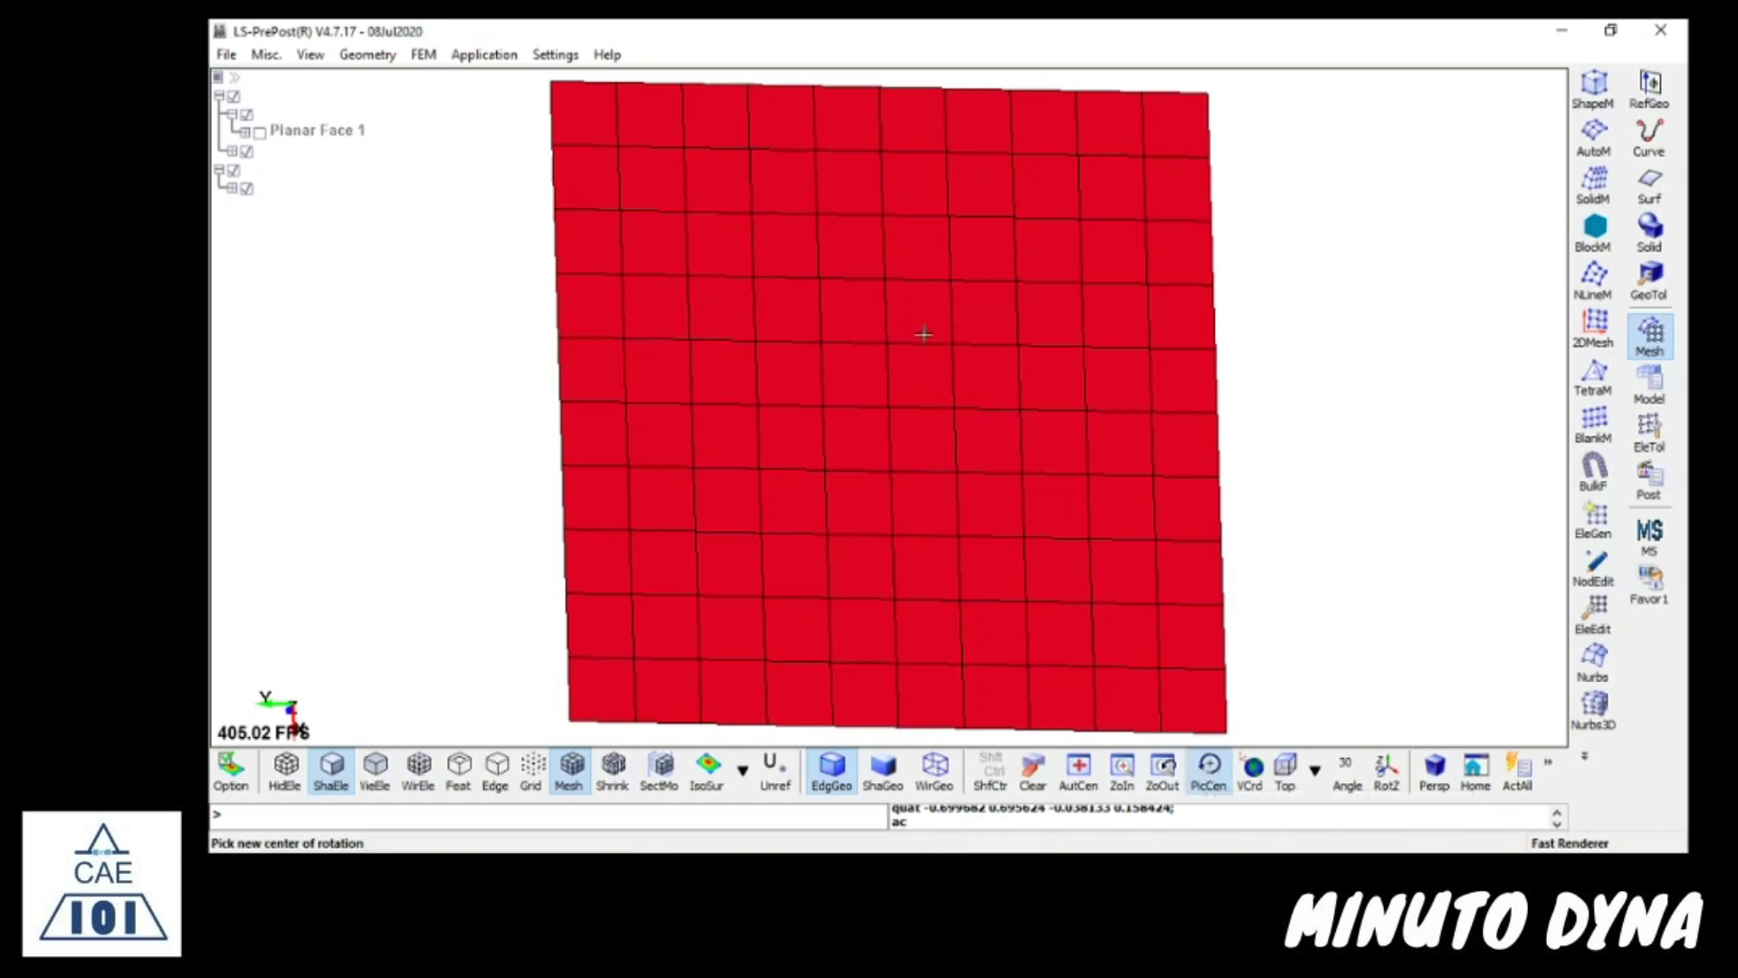
pyautogui.click(1145, 154)
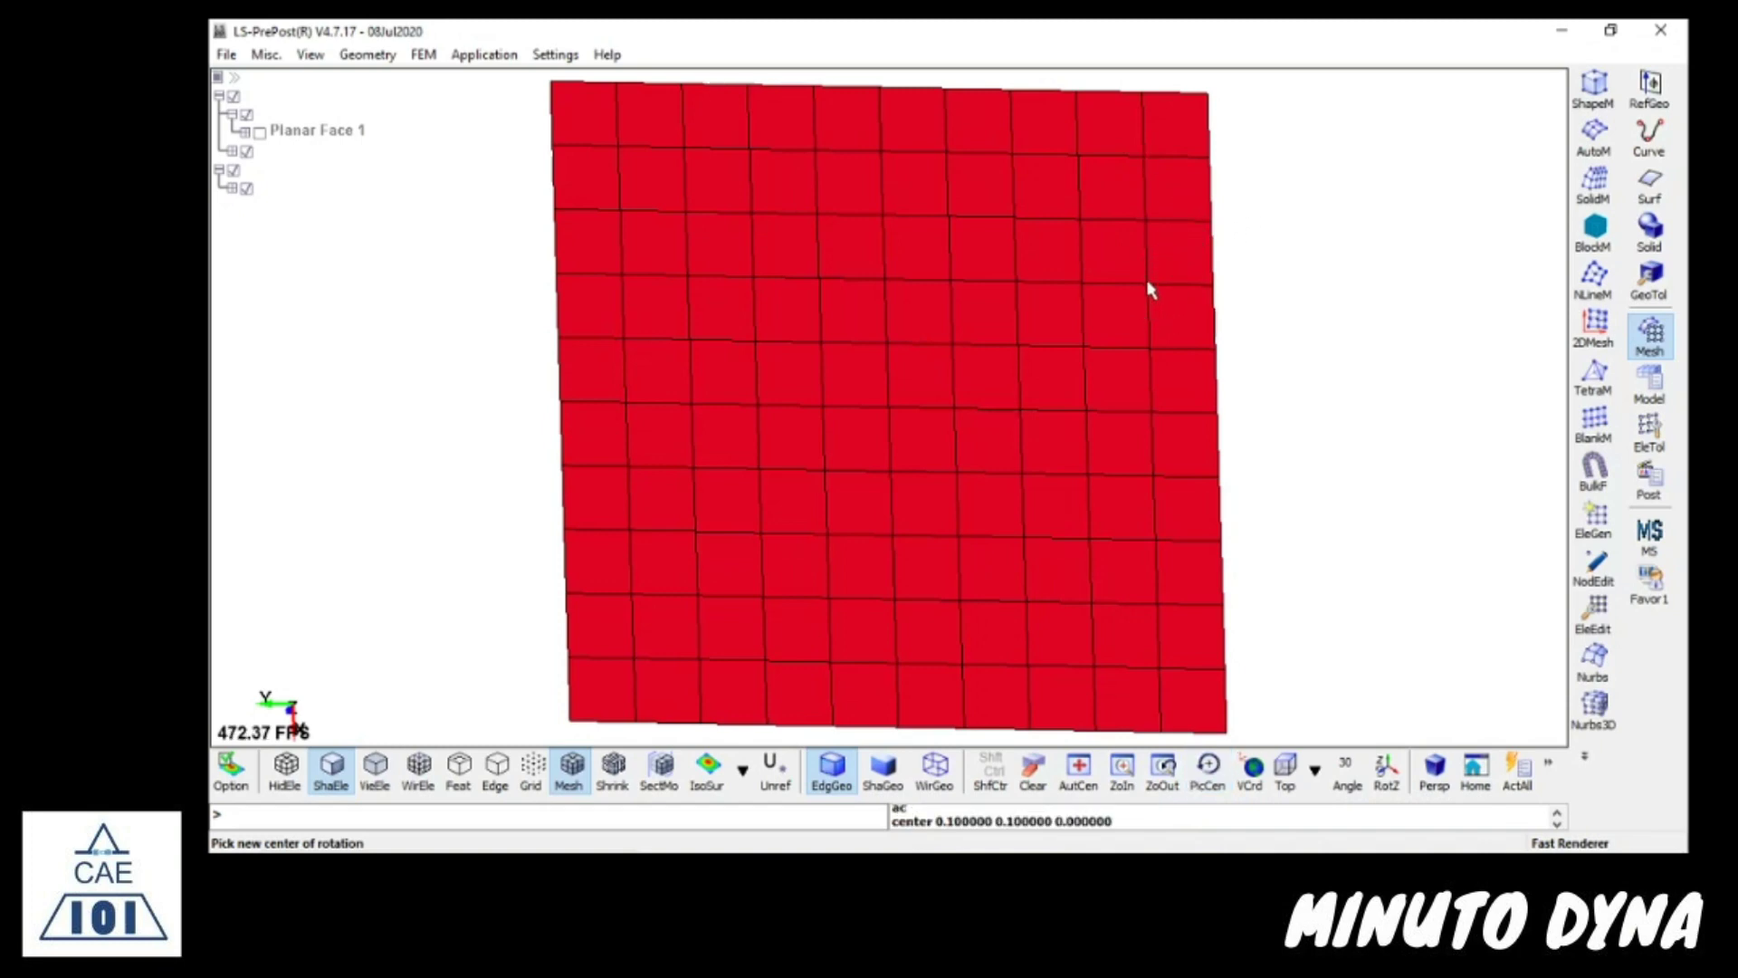
pyautogui.moveTo(1148, 250)
pyautogui.keyDown('ctrl'); pyautogui.mouseDown()
pyautogui.moveTo(1119, 176)
pyautogui.moveTo(1098, 271)
pyautogui.moveTo(1001, 70)
pyautogui.moveTo(1335, 431)
pyautogui.moveTo(833, 313)
pyautogui.moveTo(1171, 42)
pyautogui.moveTo(1078, 531)
pyautogui.moveTo(818, 85)
pyautogui.moveTo(1361, 361)
pyautogui.moveTo(757, 295)
pyautogui.moveTo(1145, 15)
pyautogui.moveTo(1389, 466)
pyautogui.moveTo(815, 312)
pyautogui.moveTo(1344, 87)
pyautogui.moveTo(858, 376)
pyautogui.moveTo(1279, 33)
pyautogui.moveTo(1463, 384)
pyautogui.moveTo(915, 252)
pyautogui.moveTo(1334, 35)
pyautogui.moveTo(1331, 18)
pyautogui.moveTo(1177, 27)
pyautogui.moveTo(1328, 194)
pyautogui.moveTo(1086, 206)
pyautogui.moveTo(915, 281)
pyautogui.moveTo(996, 408)
pyautogui.moveTo(906, 362)
pyautogui.moveTo(960, 398)
pyautogui.mouseUp(); pyautogui.keyUp('ctrl')
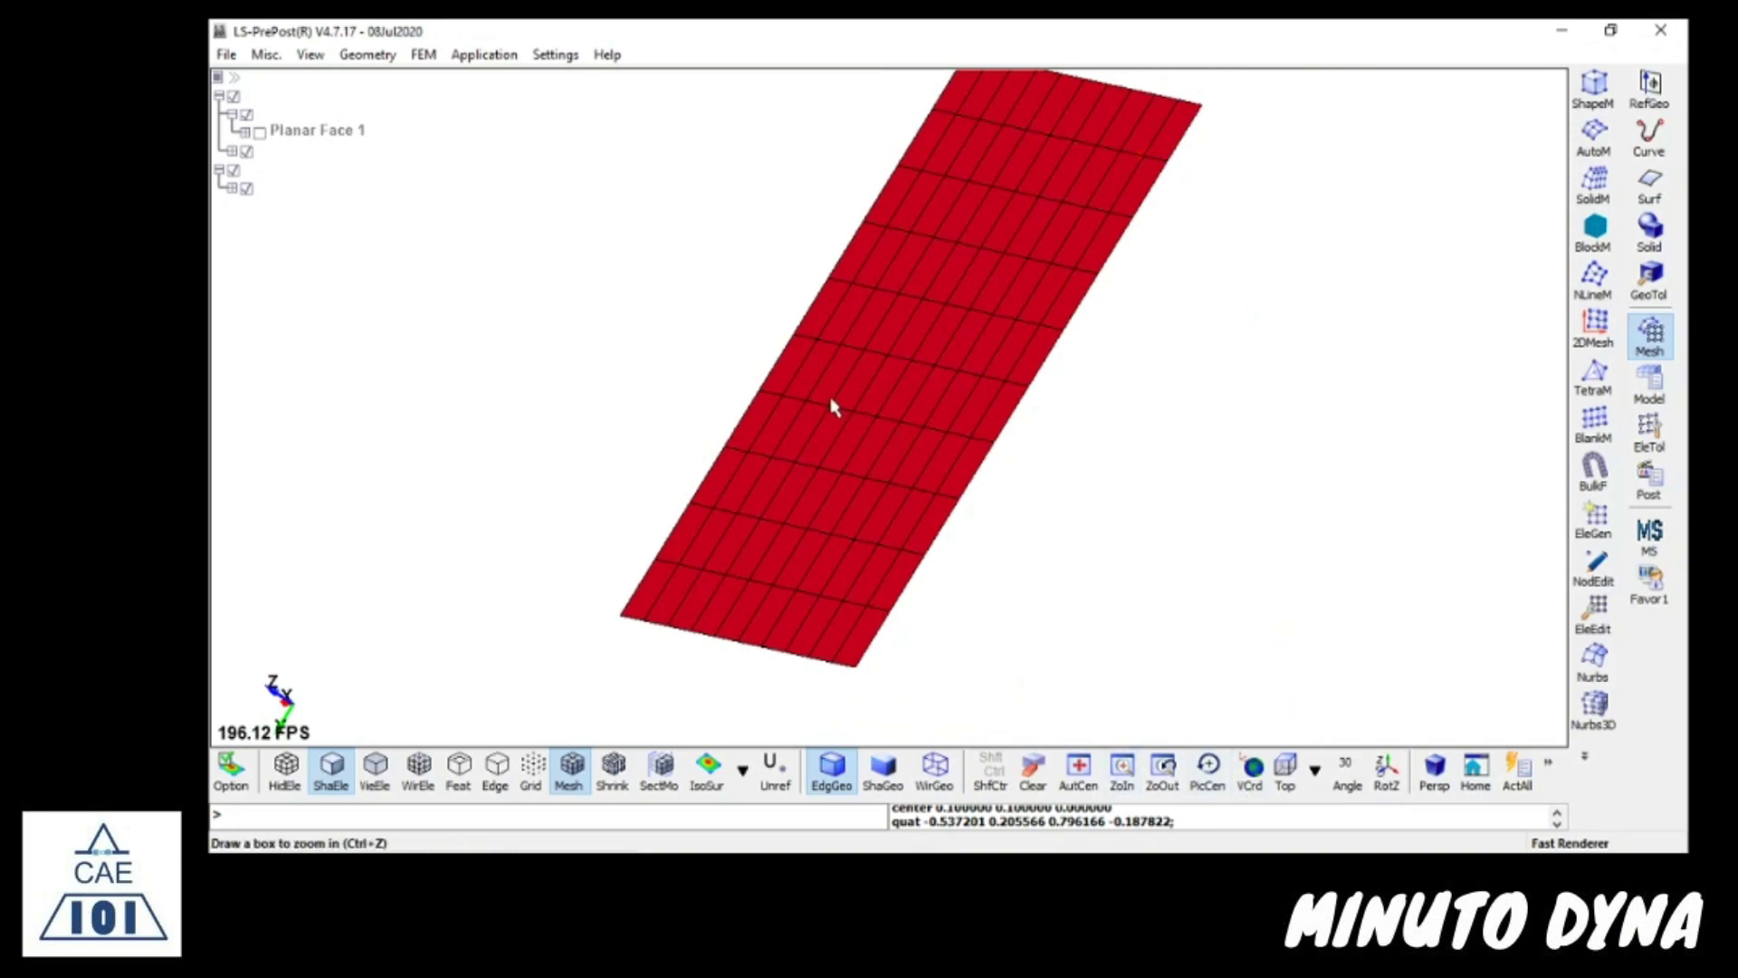
# - Rotate the plate in outline display about a newly picked center near its lower end, and auto-center it in the window
pyautogui.click(1207, 770)
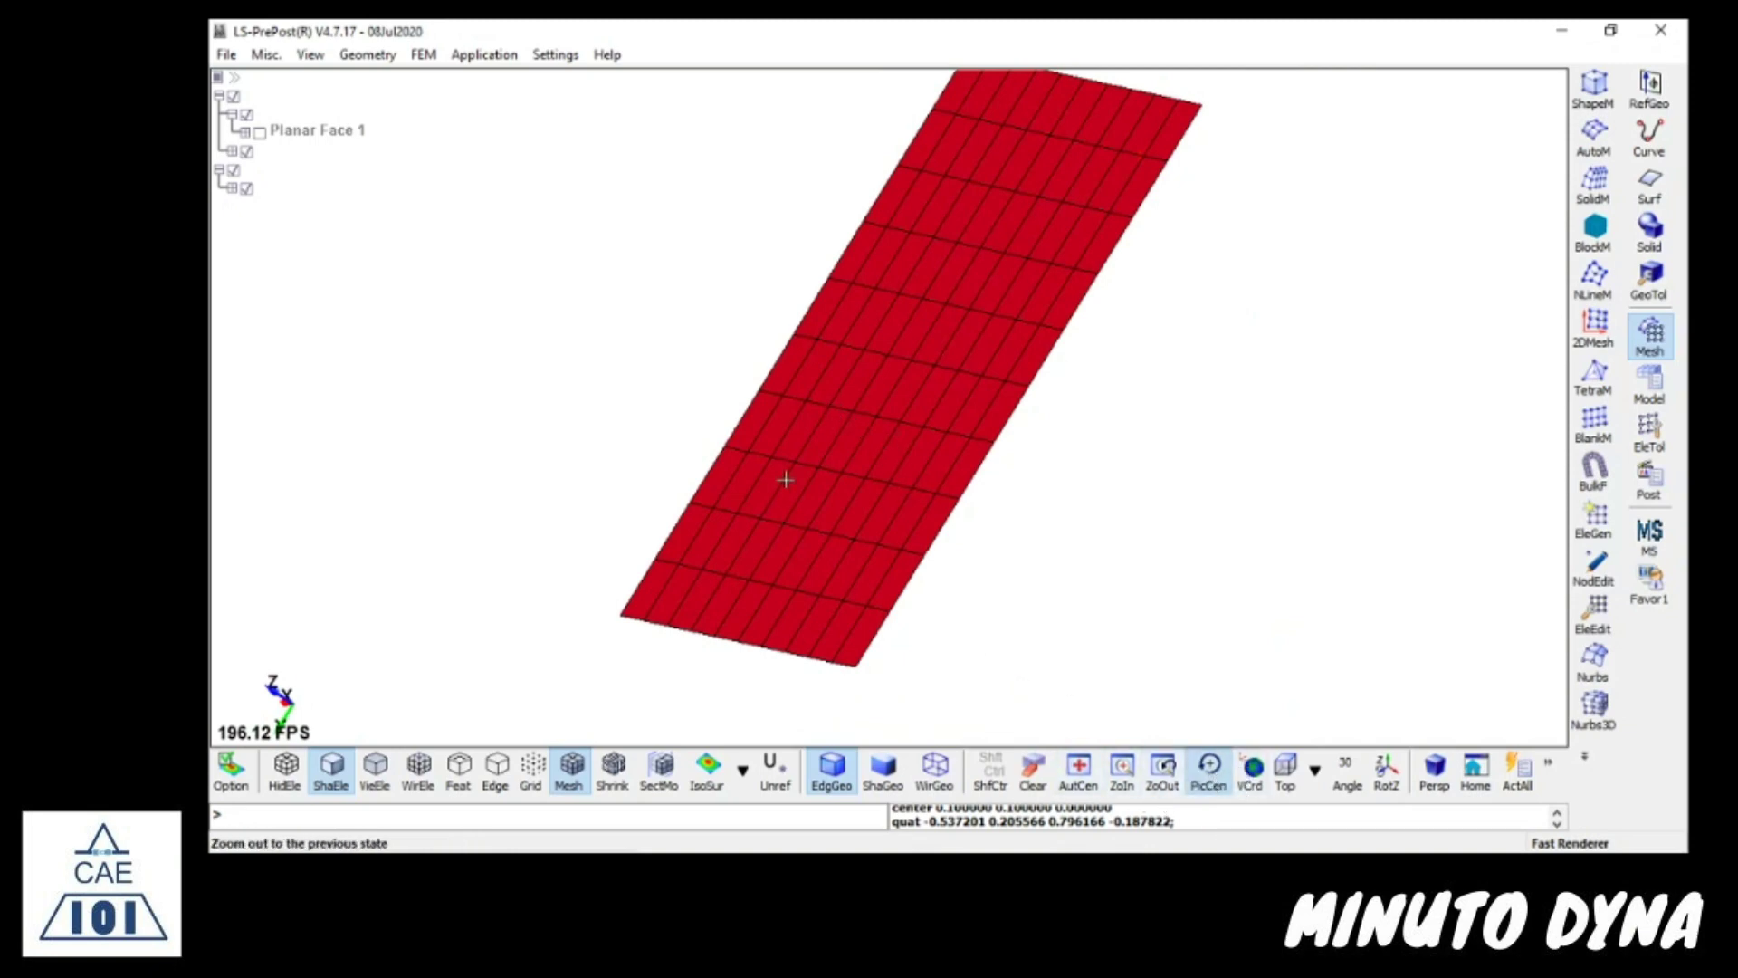
pyautogui.click(786, 480)
pyautogui.moveTo(768, 519)
pyautogui.keyDown('shift'); pyautogui.mouseDown()
pyautogui.moveTo(1459, 450)
pyautogui.moveTo(908, 155)
pyautogui.moveTo(933, 145)
pyautogui.moveTo(862, 176)
pyautogui.moveTo(1157, 392)
pyautogui.moveTo(815, 225)
pyautogui.moveTo(742, 749)
pyautogui.moveTo(1312, 504)
pyautogui.moveTo(1304, 232)
pyautogui.moveTo(1284, 201)
pyautogui.mouseUp(); pyautogui.keyUp('shift')
pyautogui.click(1079, 768)
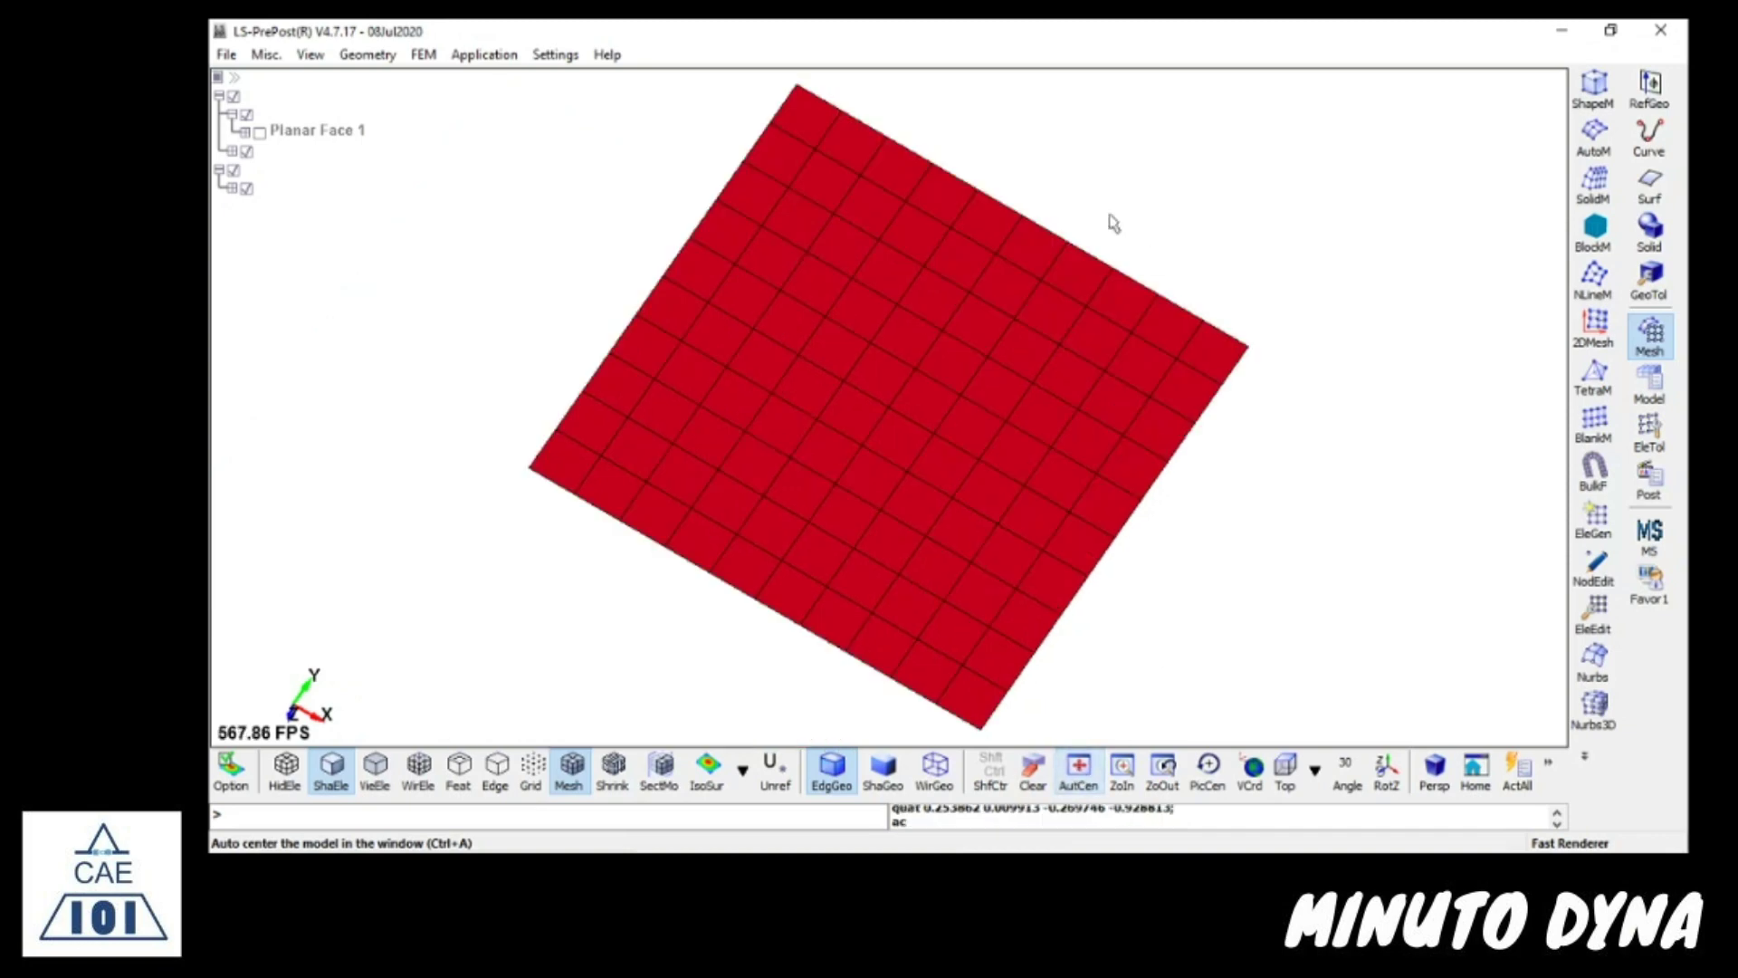